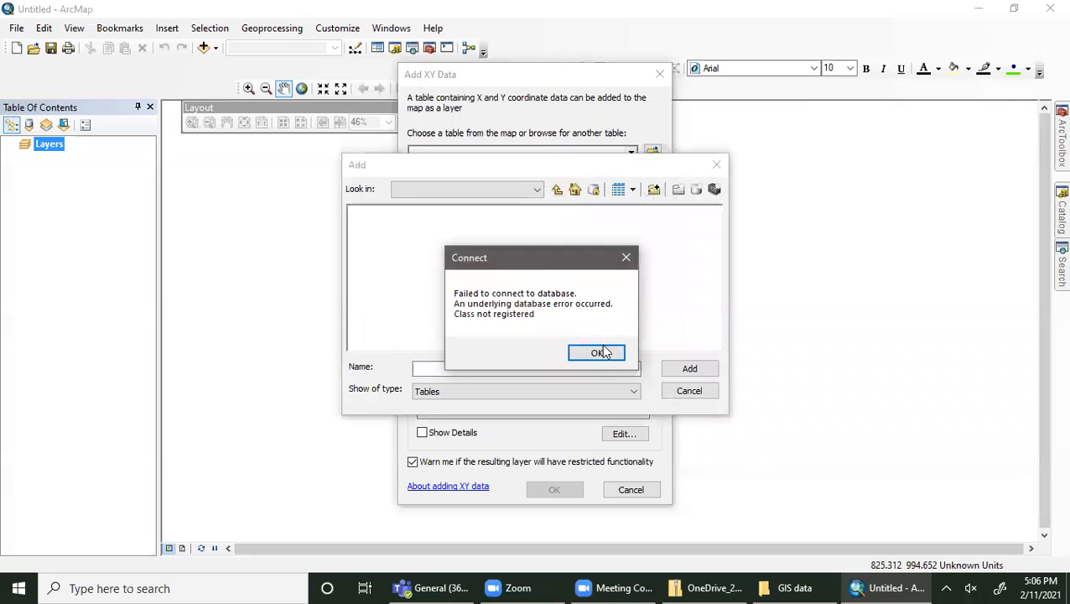
left_click(537, 190)
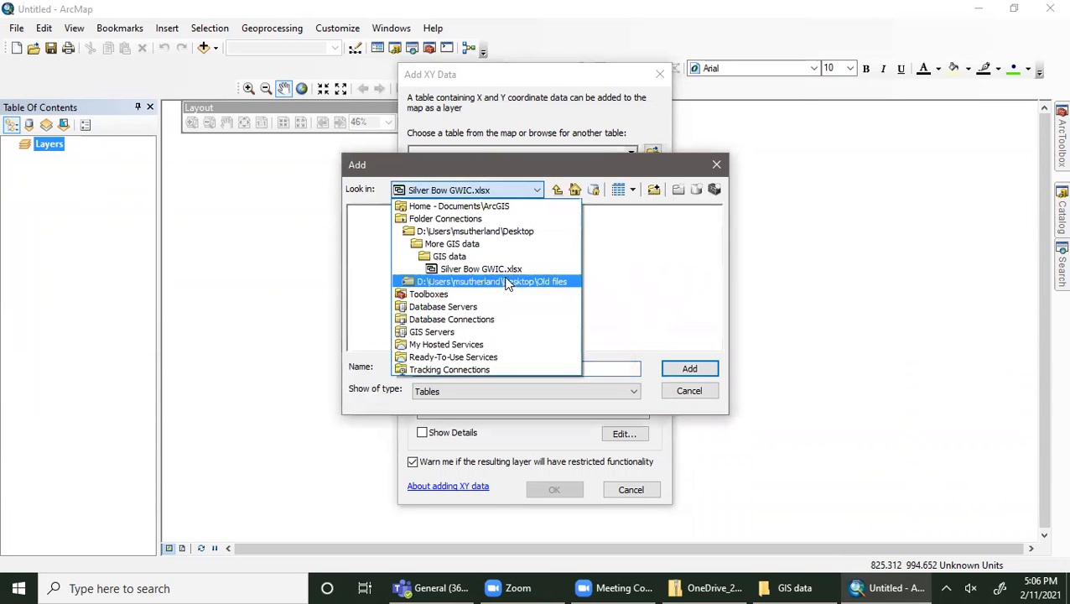
left_click(472, 256)
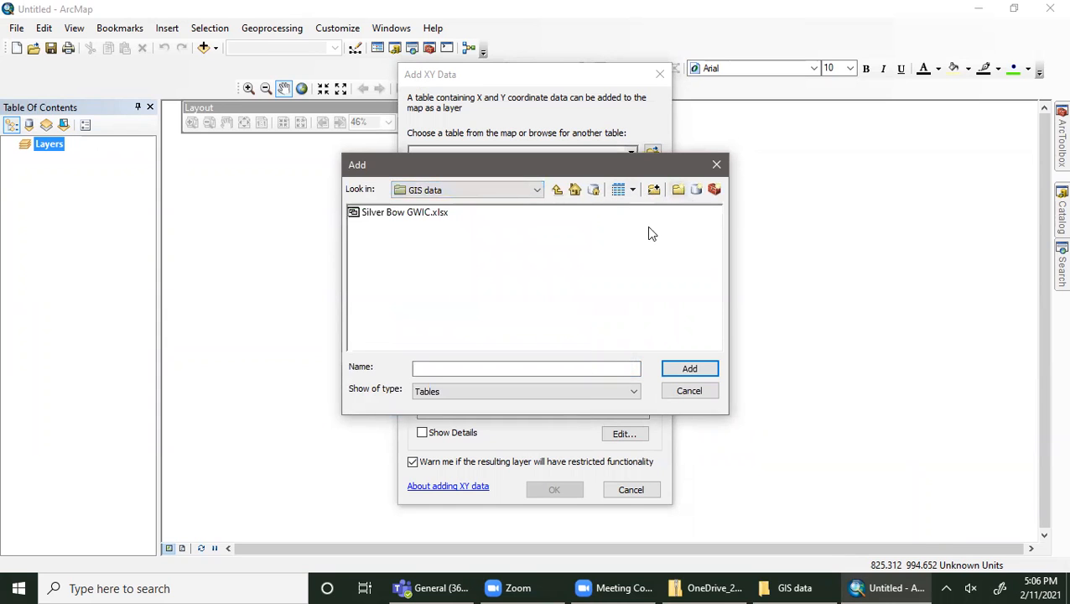
left_click(537, 190)
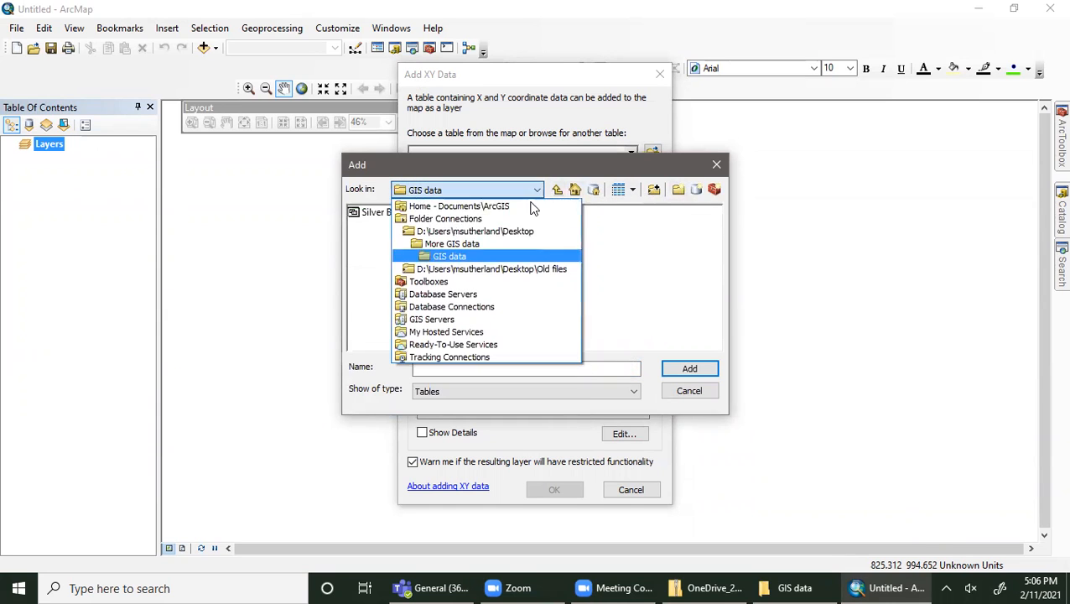
left_click(497, 245)
double_click(378, 212)
left_click(415, 215)
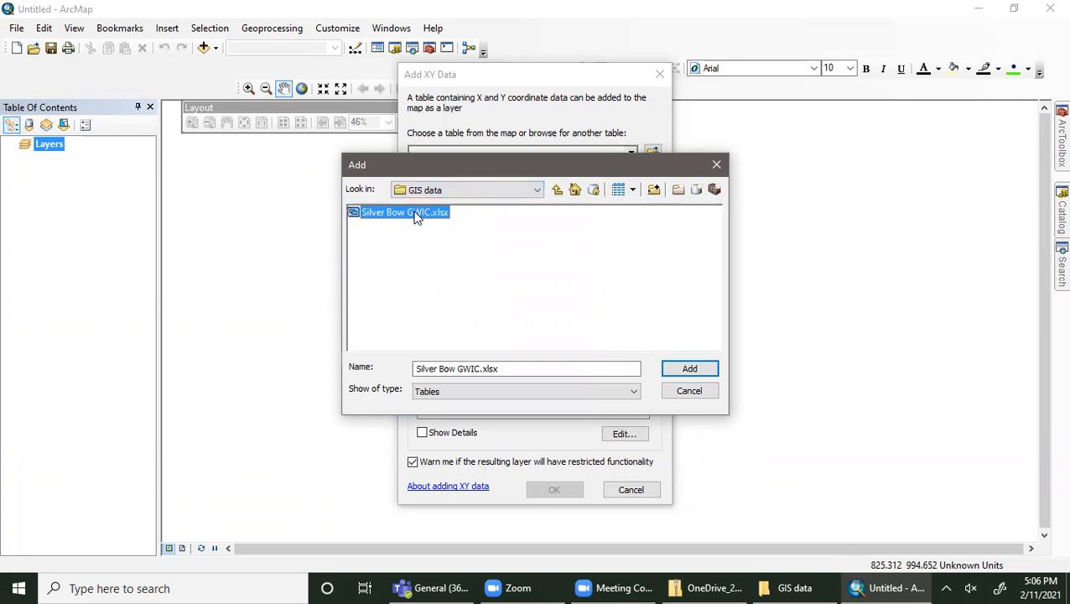
key("Escape")
left_click(660, 74)
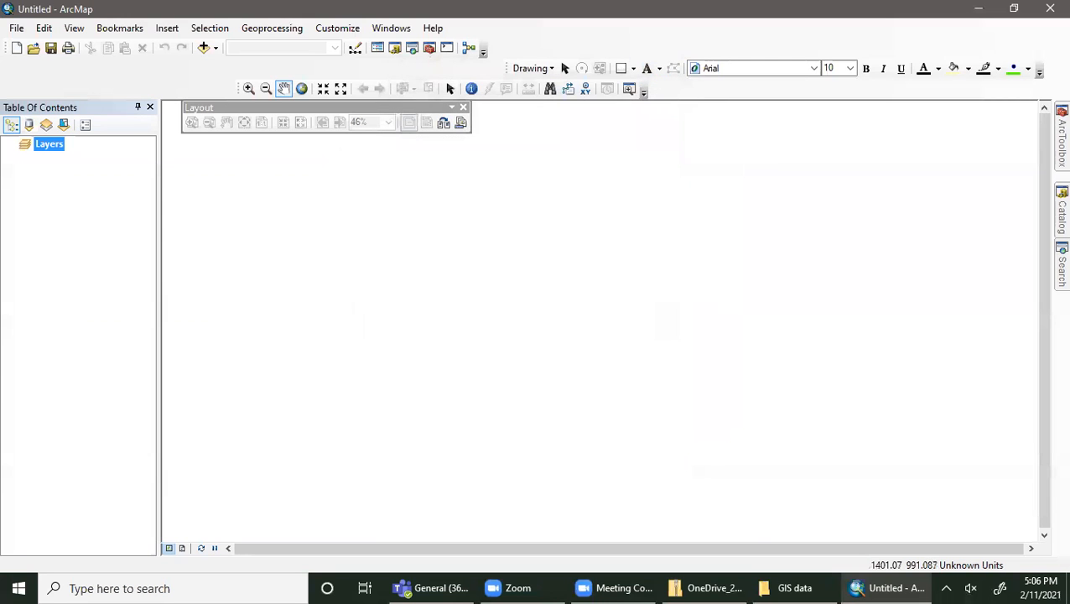
- Refresh the GIS data folder under the Desktop folder connection in the Catalog
left_click(1048, 217)
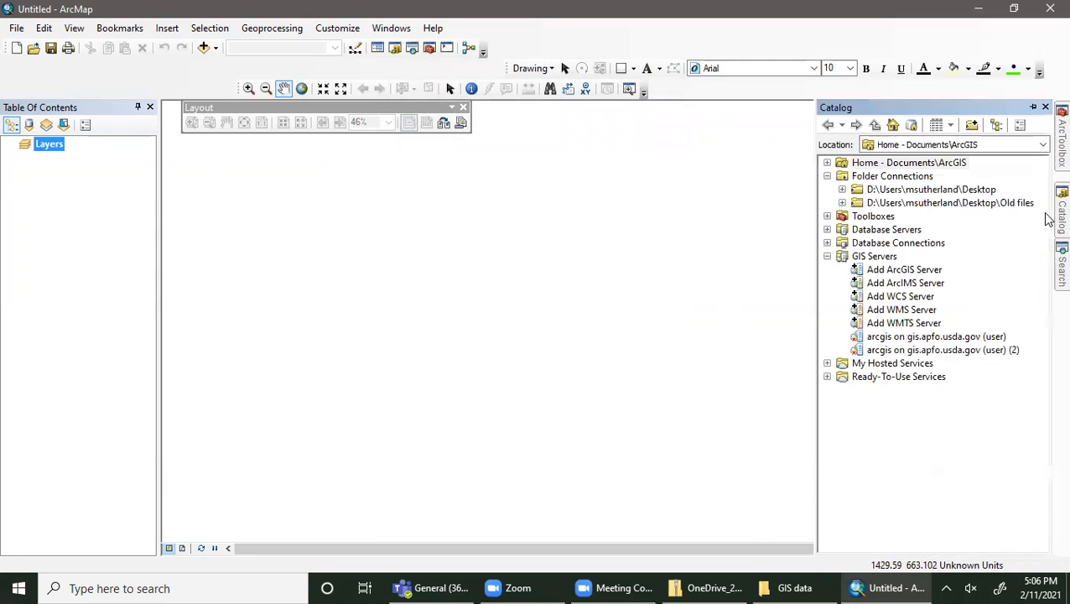
left_click(843, 190)
right_click(887, 204)
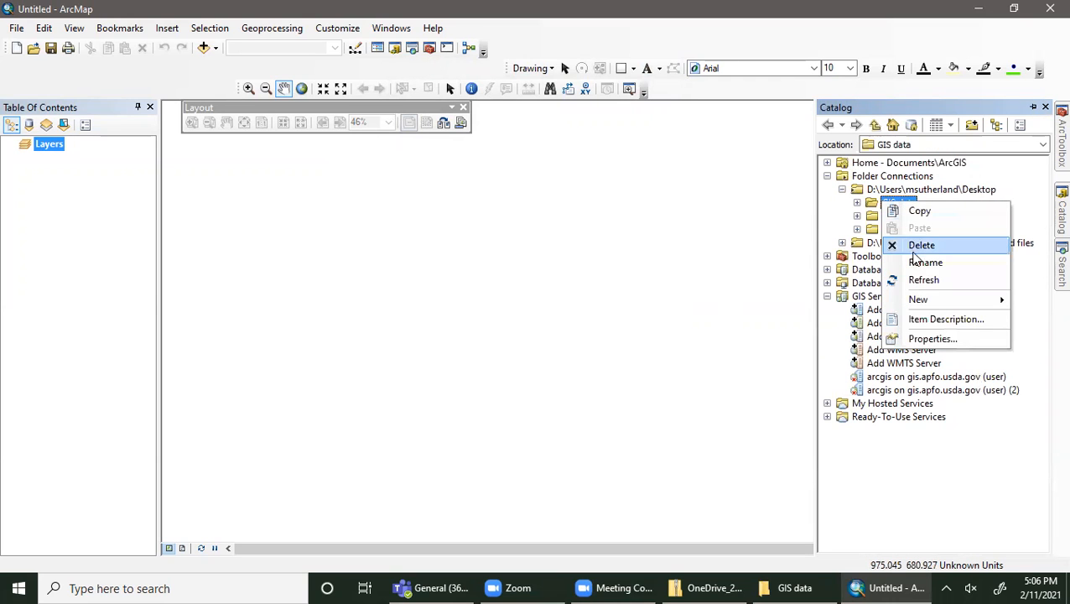
left_click(920, 280)
- Start adding XY data and choose the NAD27$ sheet of Silver Bow GWIC.xls in the GIS data folder as the table
left_click(16, 28)
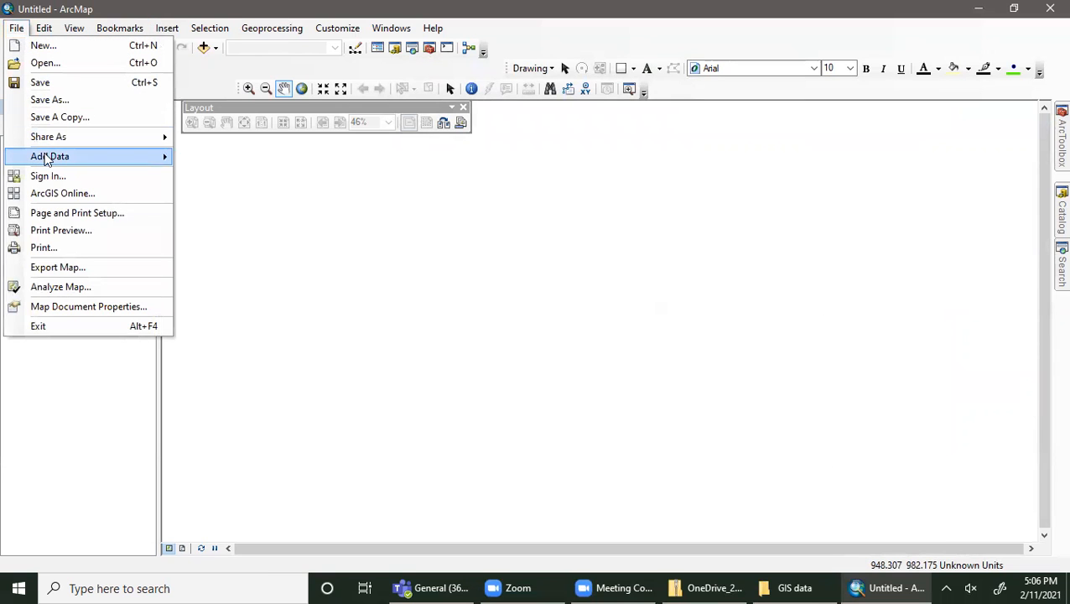
mouse_move(46, 157)
left_click(225, 213)
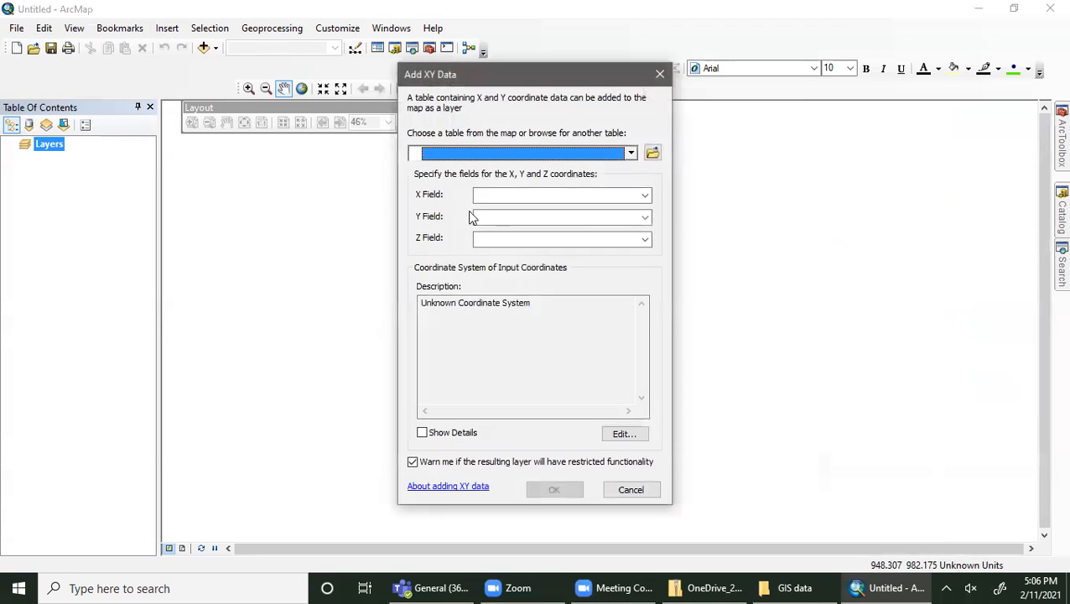
left_click(630, 152)
left_click(653, 152)
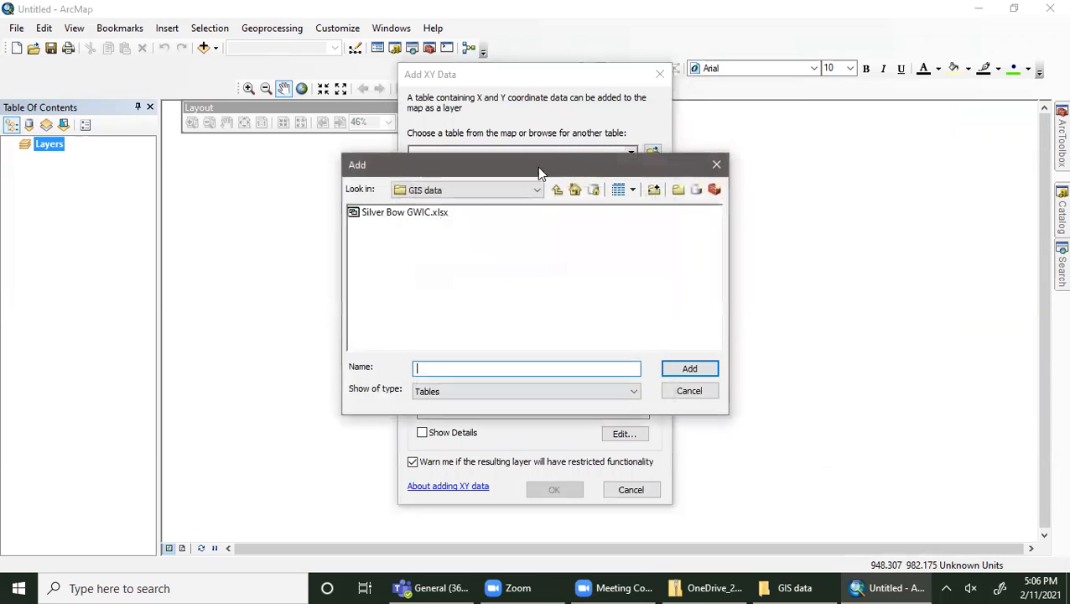
left_click(509, 193)
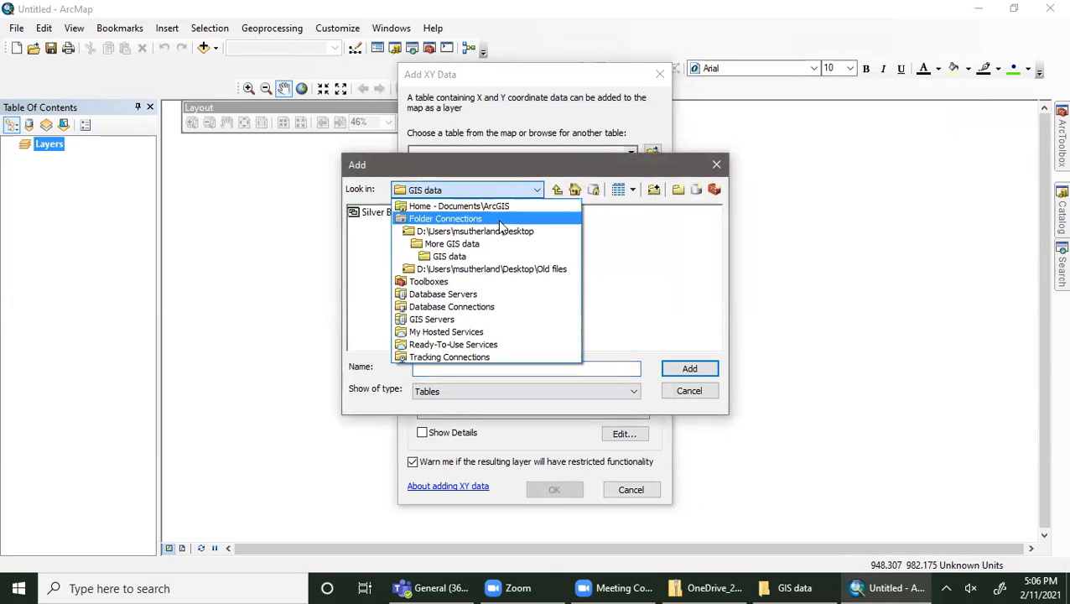
left_click(499, 232)
double_click(381, 215)
left_click(424, 215)
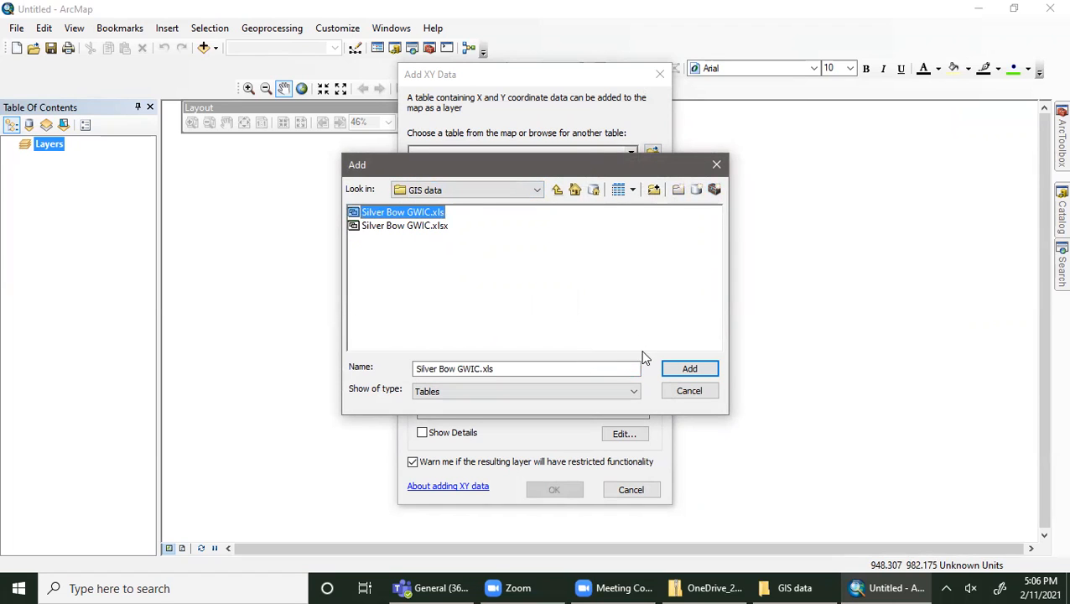
left_click(688, 369)
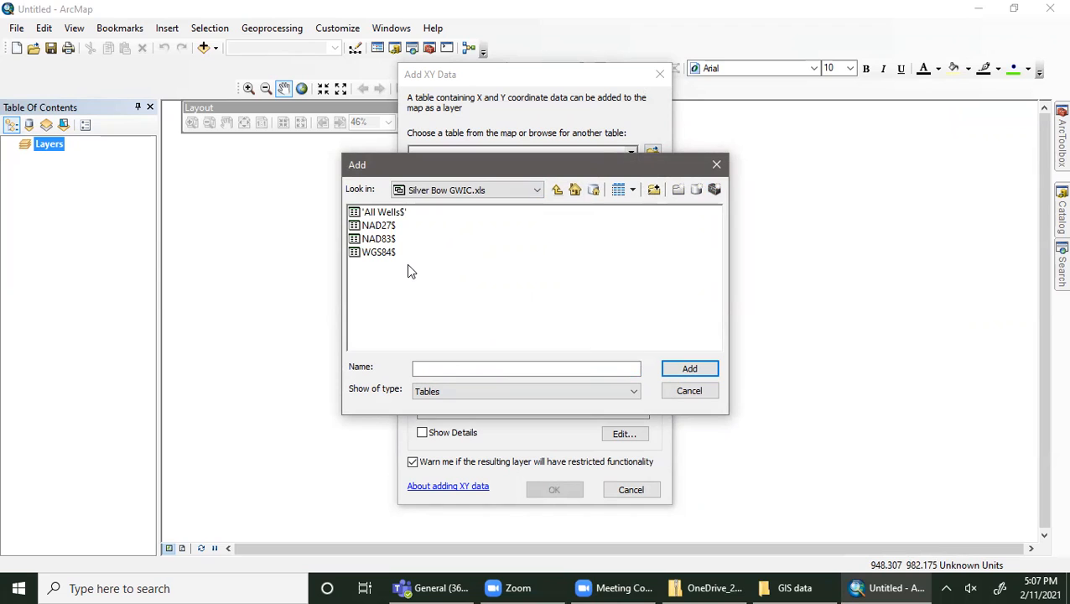
left_click(378, 226)
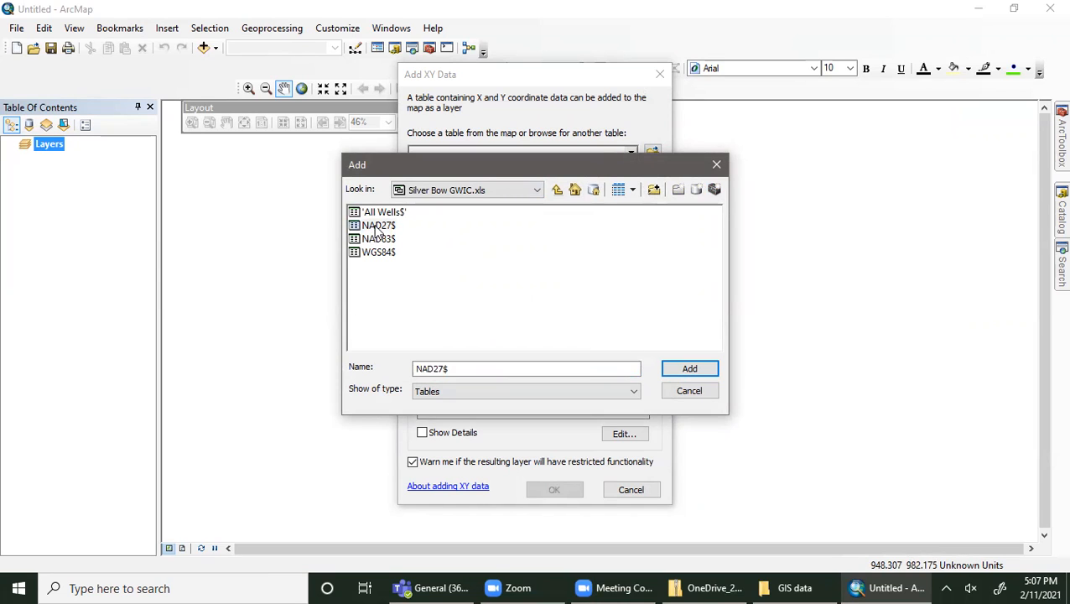
left_click(695, 373)
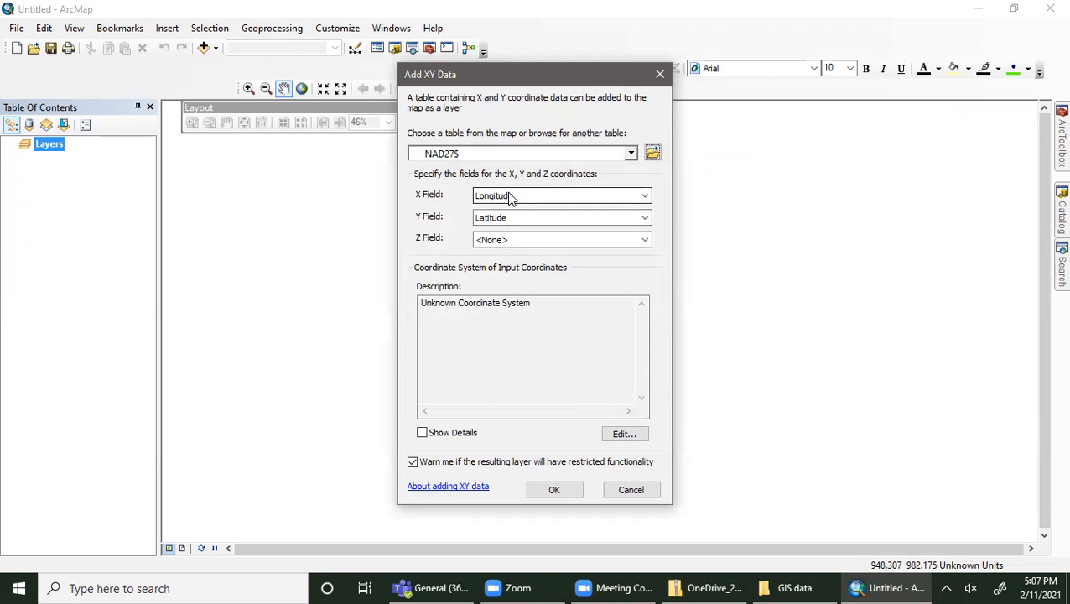
- Switch the X field to Latitude and back to Longitude
left_click(642, 198)
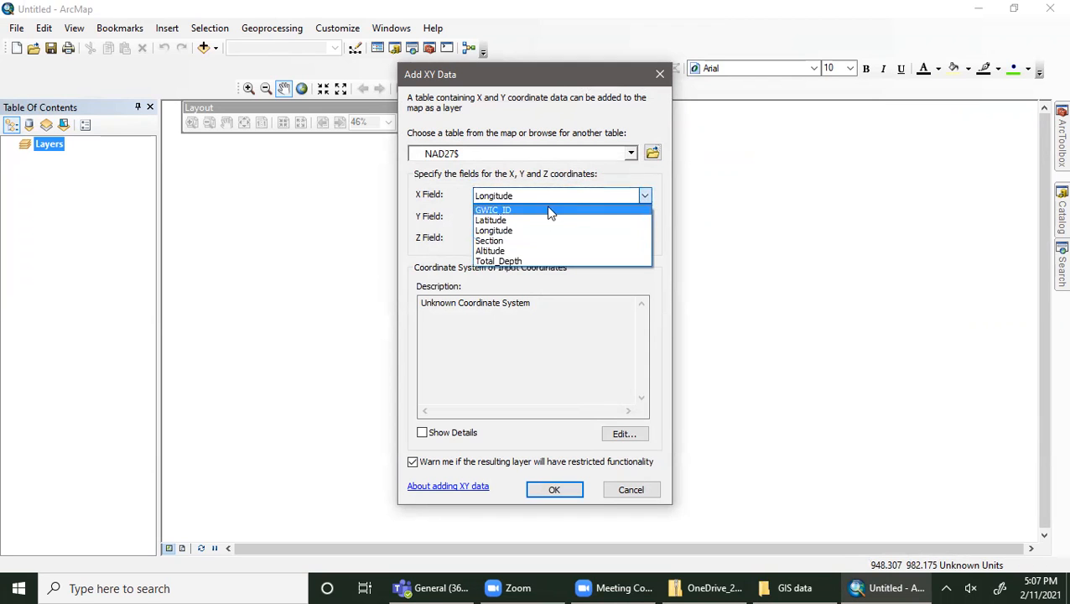
left_click(515, 221)
left_click(616, 198)
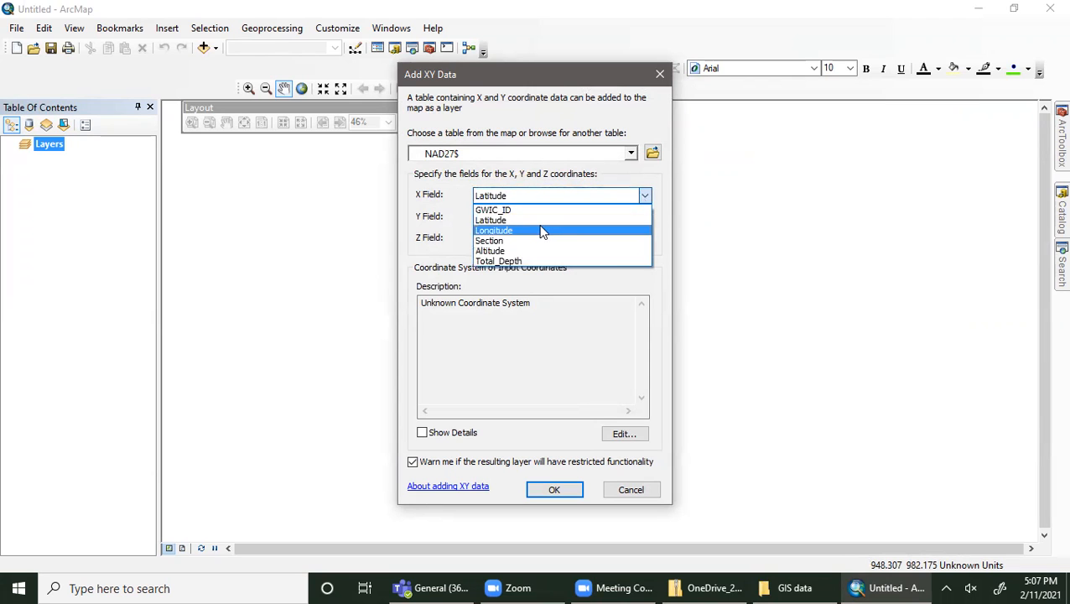
left_click(542, 231)
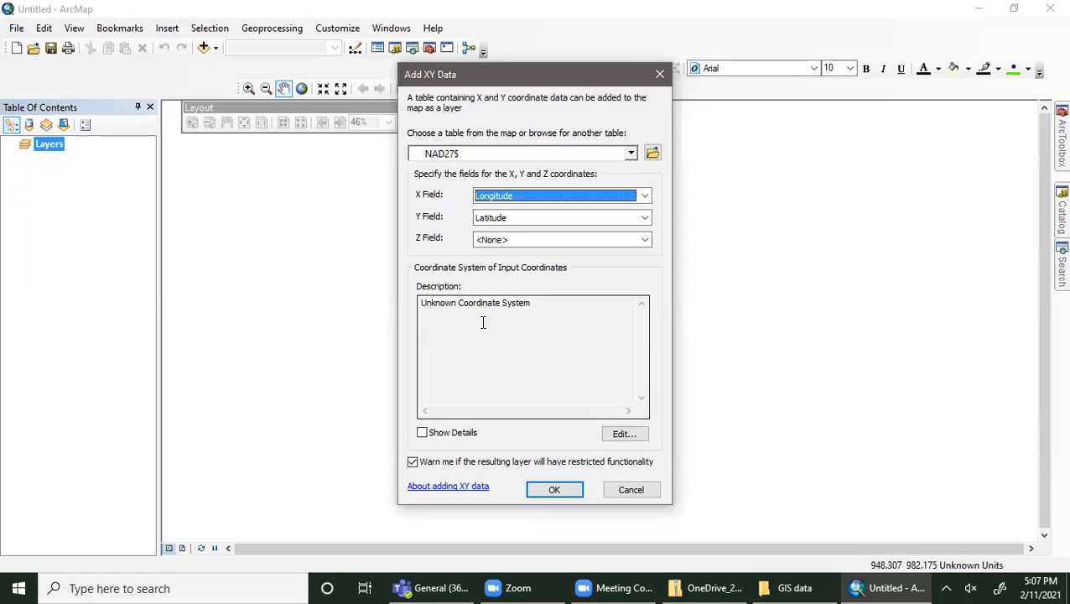
- Assign the North American USA and territories geographic coordinate system NAD 1927 to the input coordinates and add the XY layer to the map
left_click(635, 442)
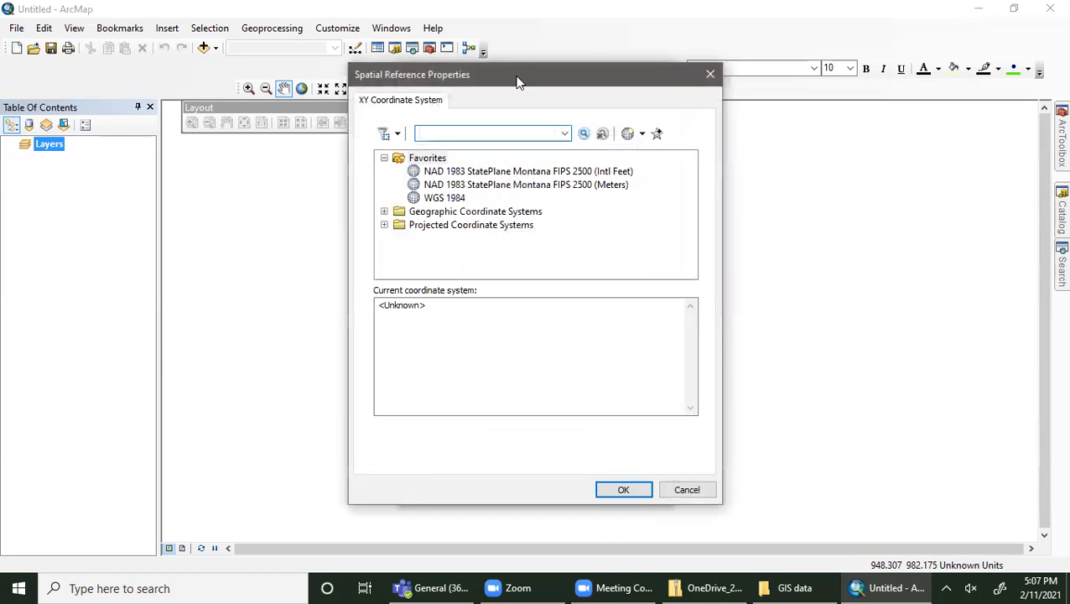
left_click(384, 211)
scroll(426, 239, "down", 1)
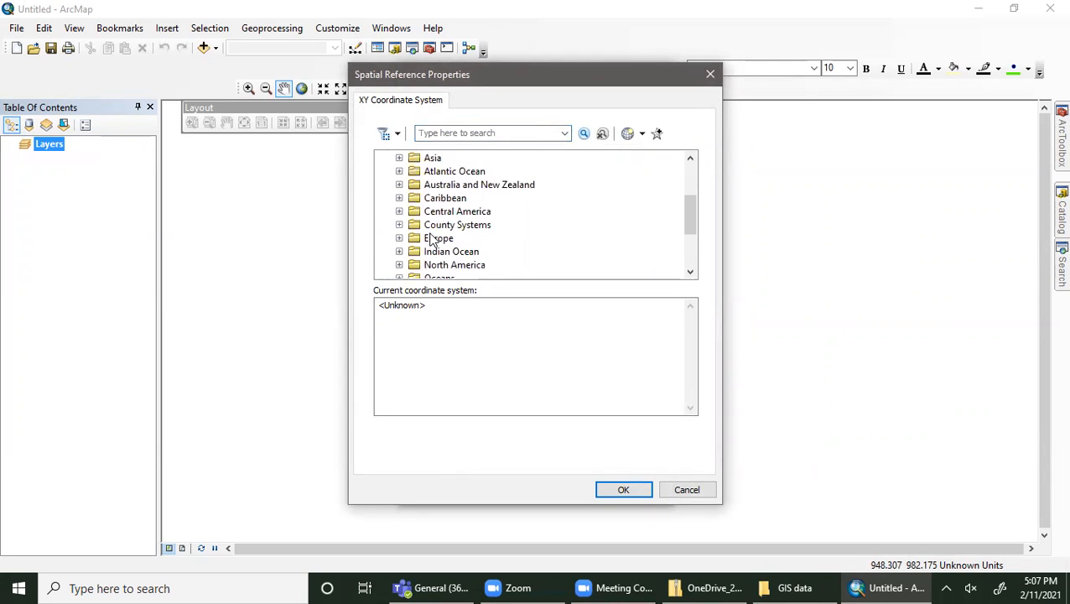
left_click(399, 265)
scroll(406, 240, "down", 4)
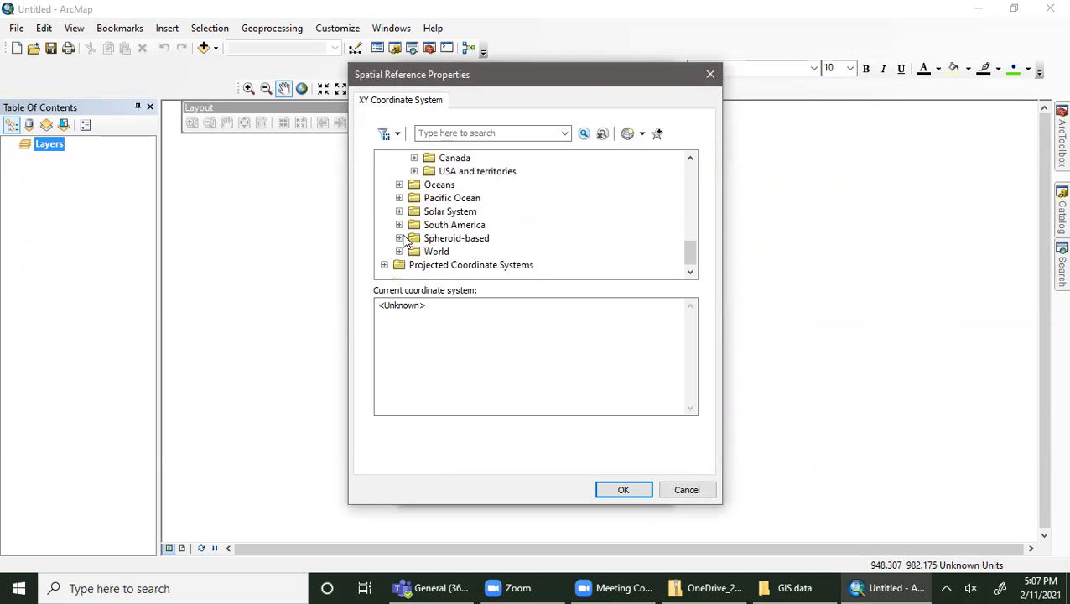
left_click(415, 171)
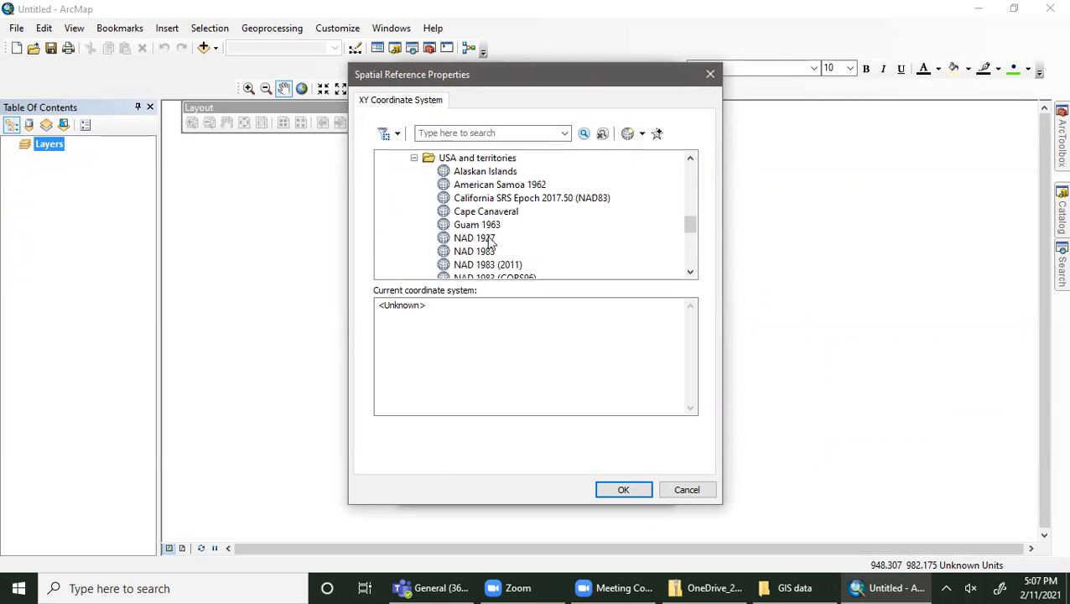
left_click(475, 238)
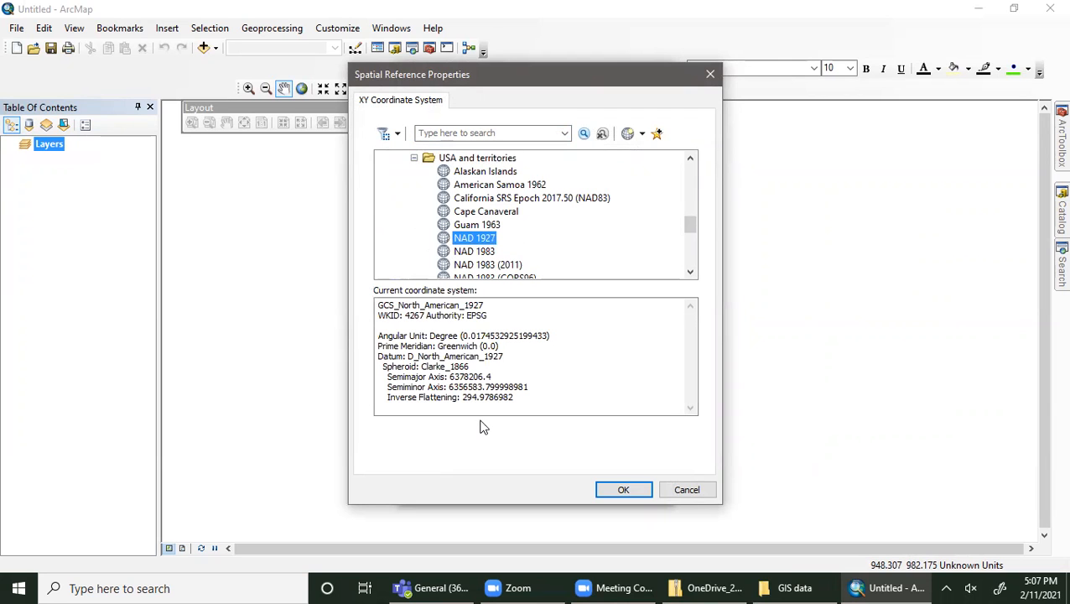
left_click(623, 494)
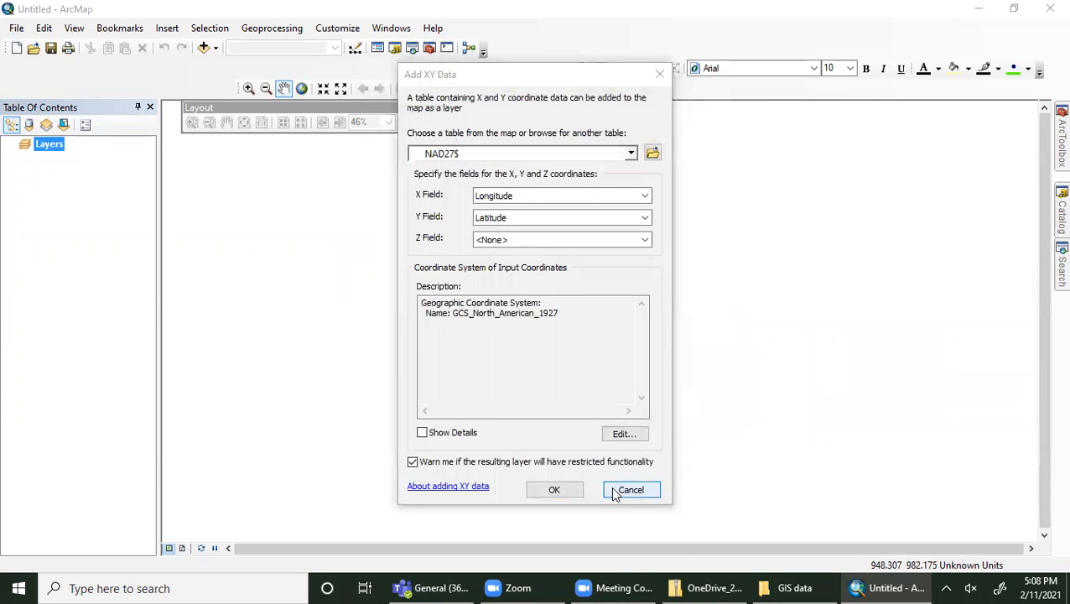
left_click(558, 495)
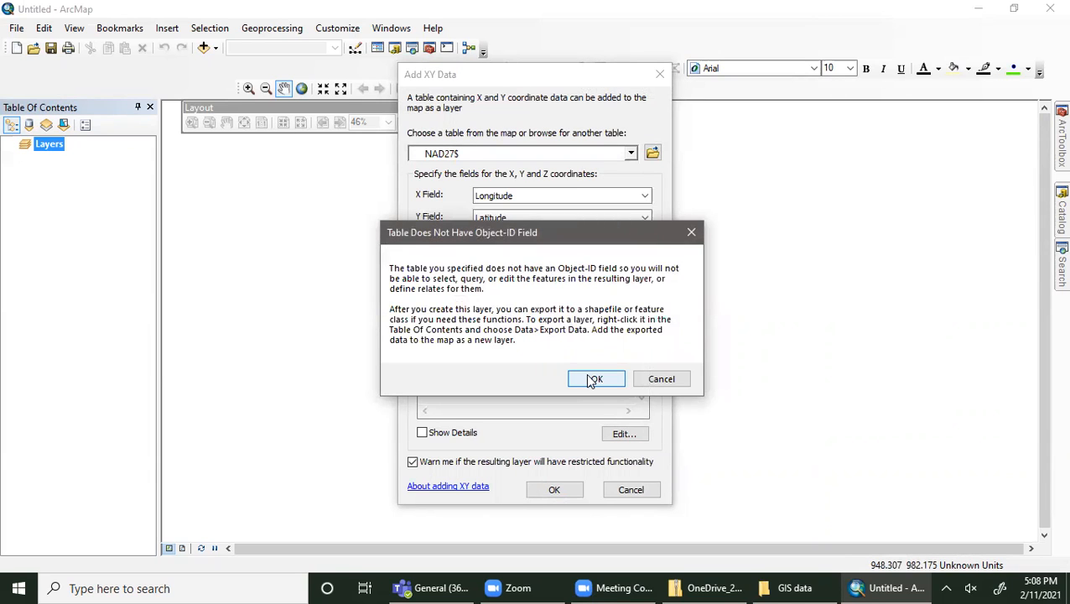
left_click(593, 378)
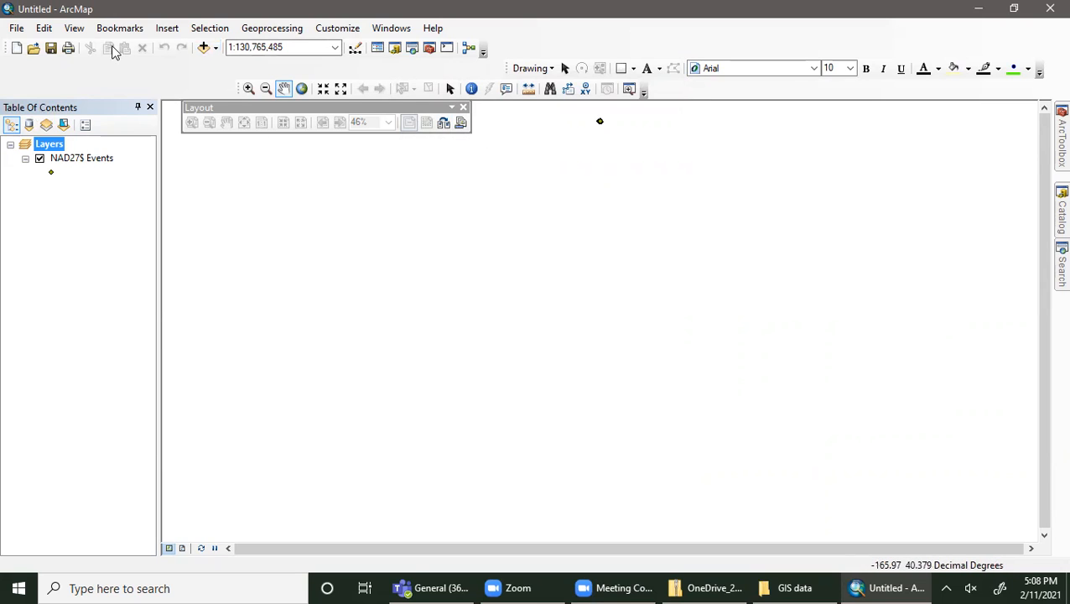
- Add Silver_Bow_County.shp from the GIS data folder to the map, accepting the differing geographic coordinate system
left_click(248, 88)
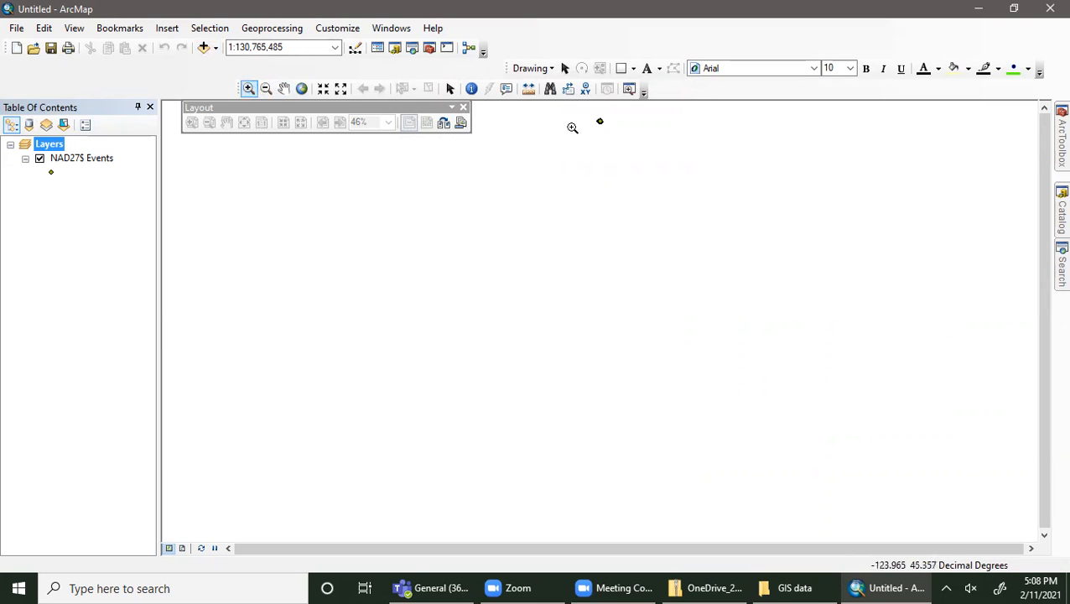
left_click_drag(596, 120, 610, 133)
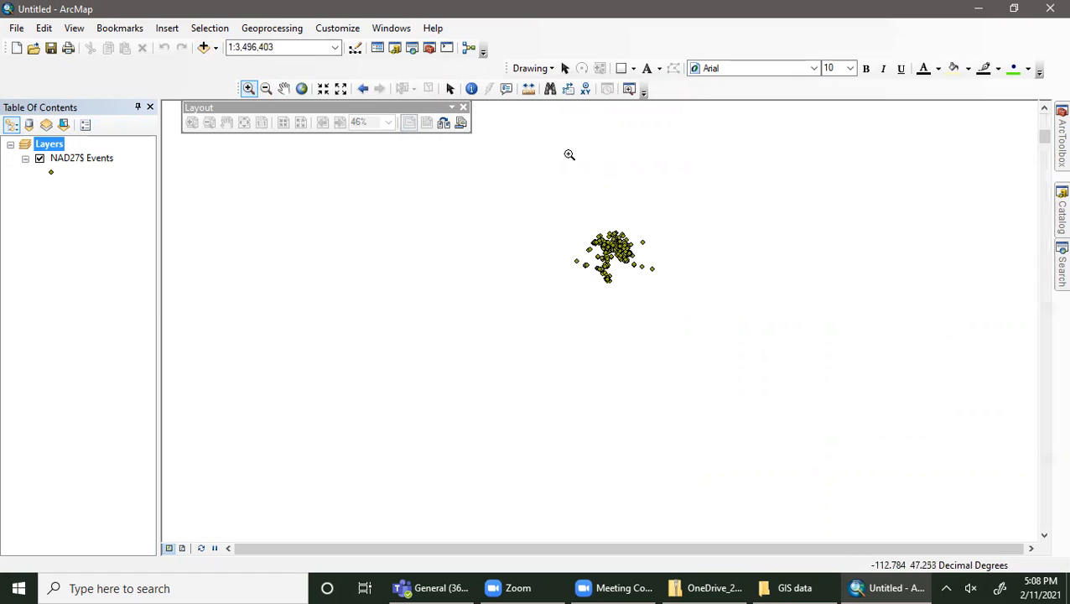
left_click_drag(566, 229, 686, 302)
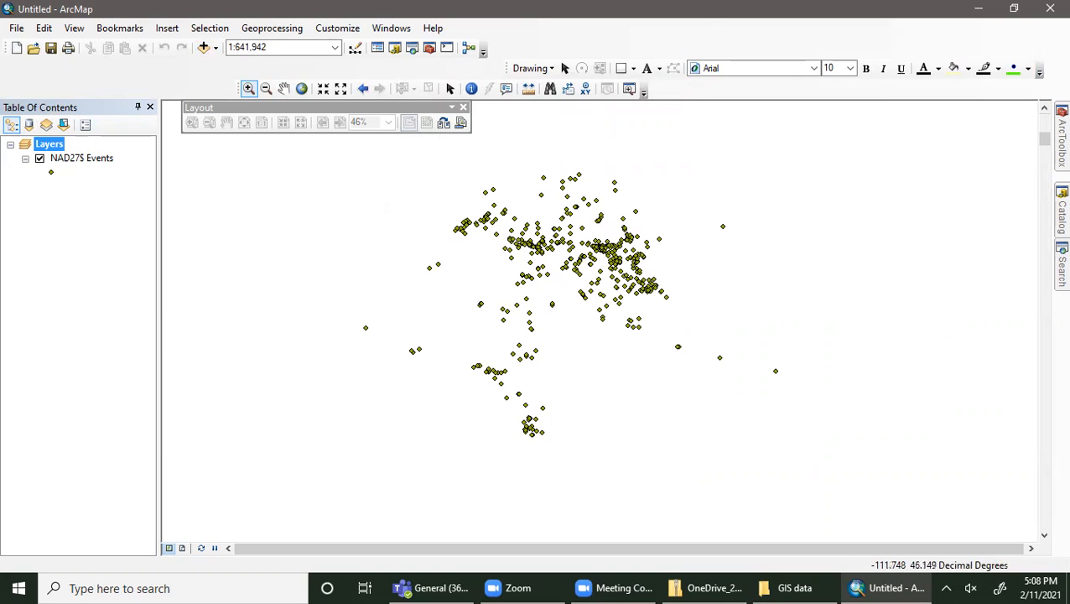
left_click(1060, 220)
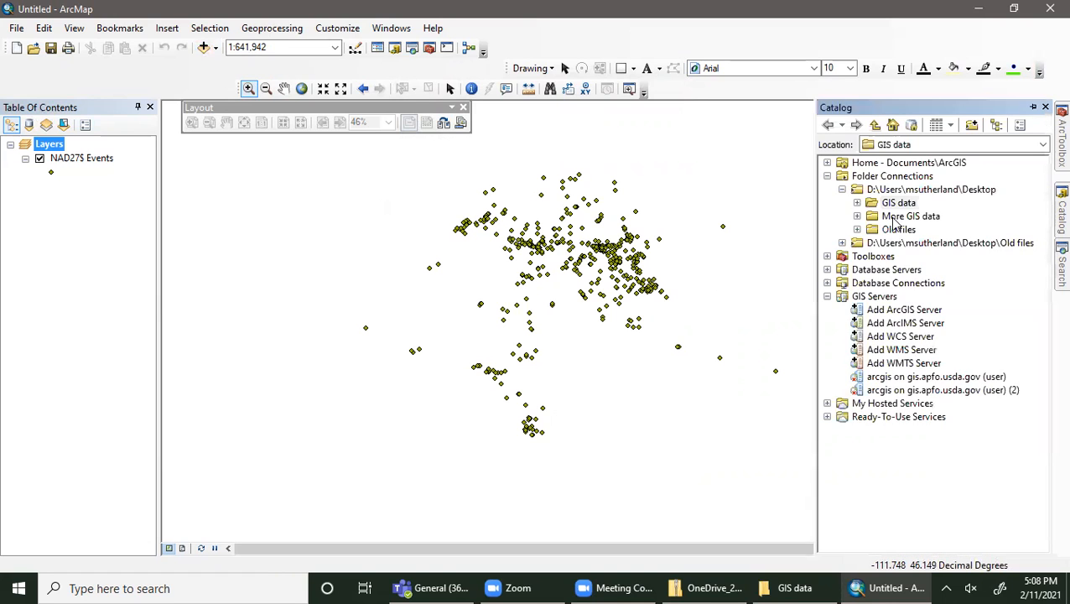
left_click(857, 203)
left_click_drag(918, 256, 57, 192)
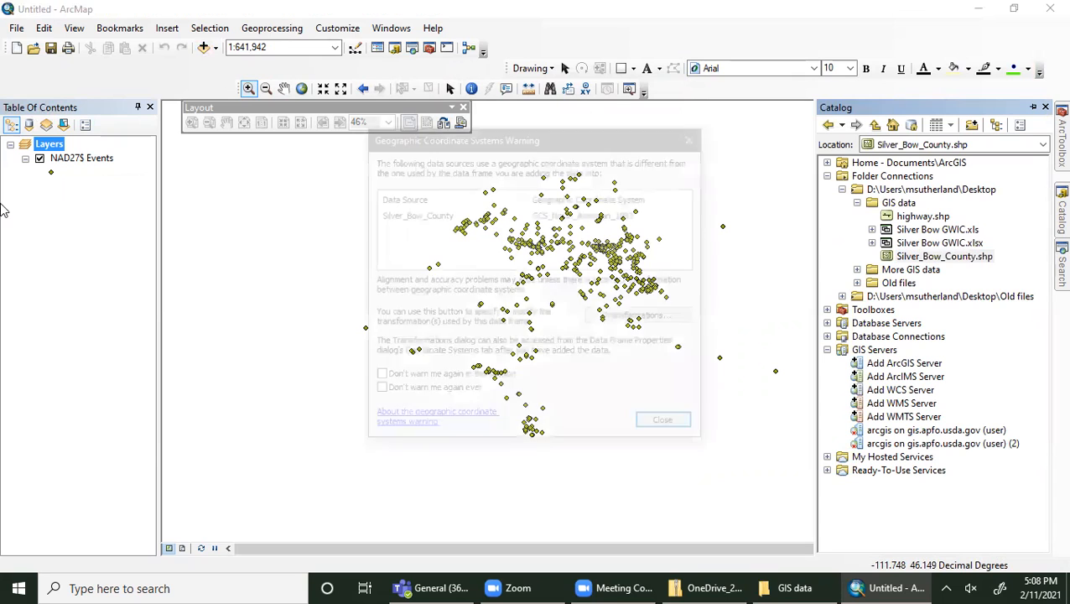
left_click(671, 429)
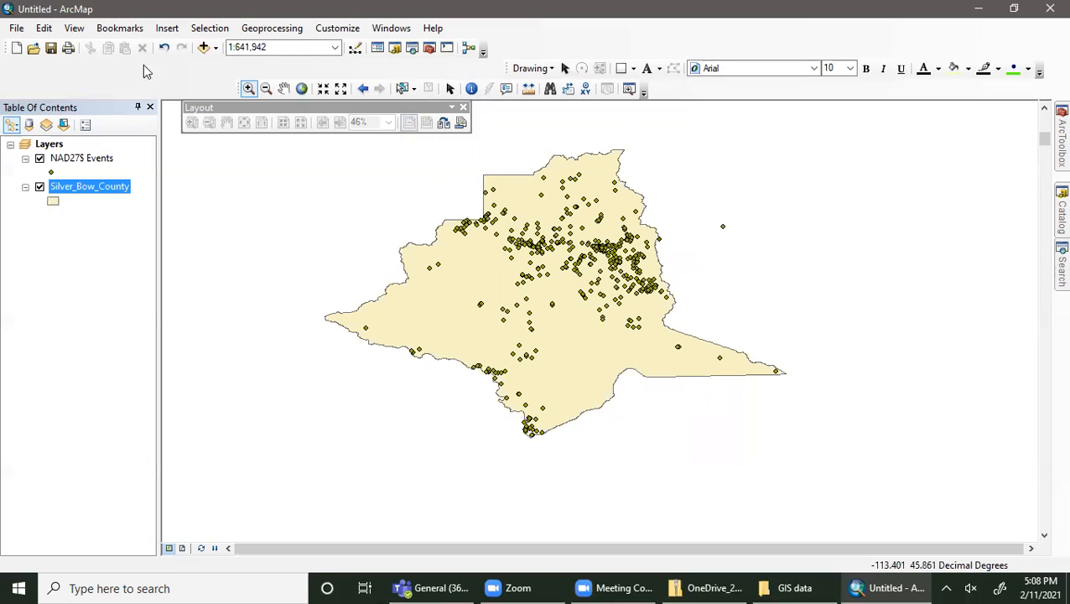
- Start exporting all features of the NAD27$ Events layer, naming the output shapefile NAD27 in the GIS data folder
left_click(67, 160)
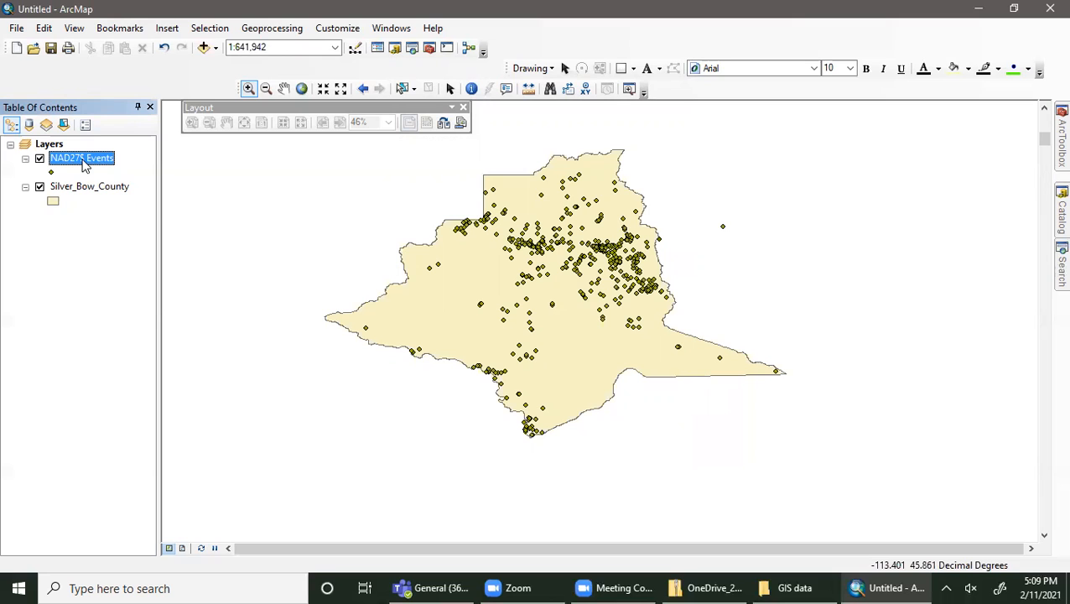
right_click(82, 161)
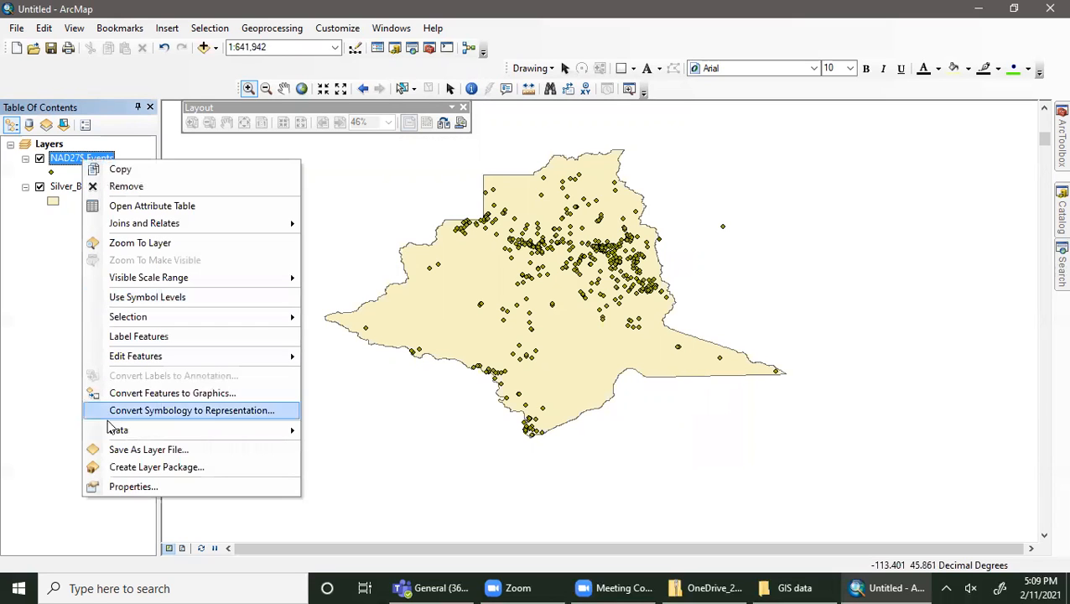
mouse_move(248, 431)
left_click(328, 447)
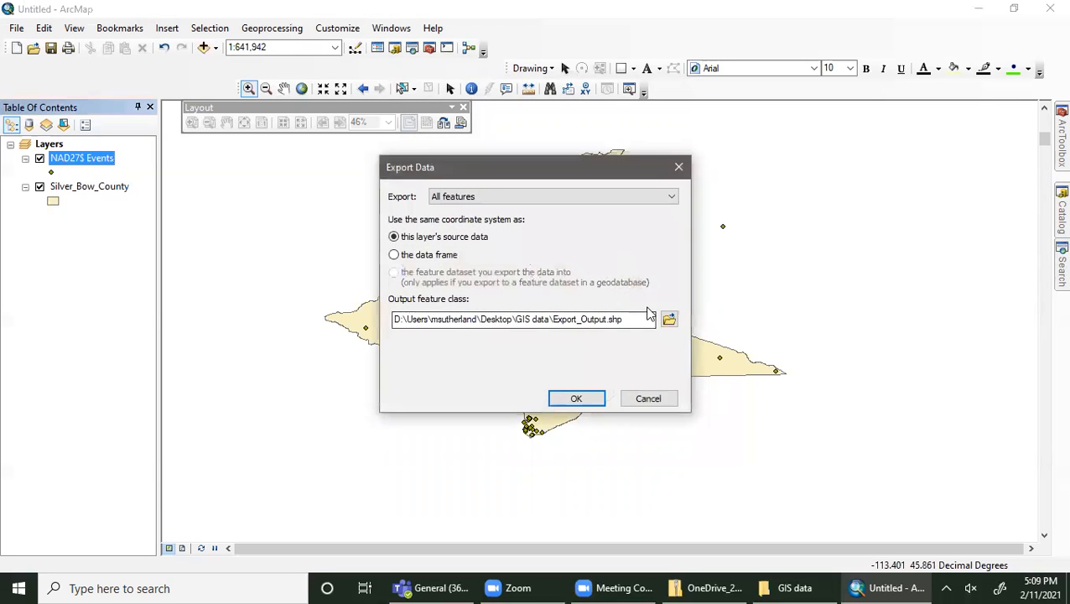
left_click(669, 318)
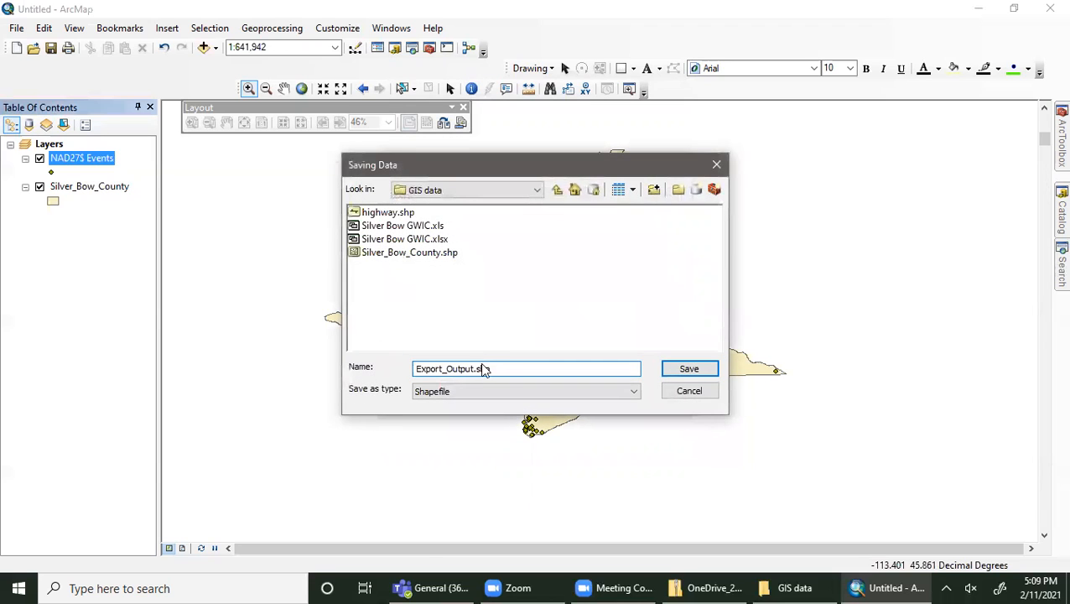
left_click_drag(475, 368, 325, 371)
type("NAD27")
left_click(703, 379)
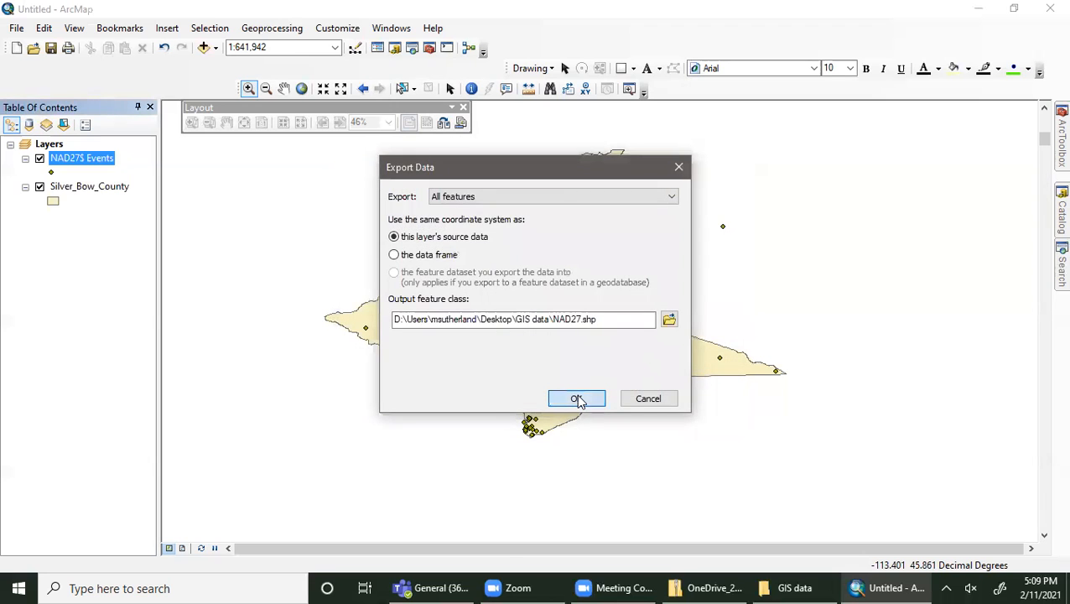
- Run the export with the NAD27 shapefile added to the map, and remove the NAD27$ Events layer
left_click(575, 398)
left_click(581, 358)
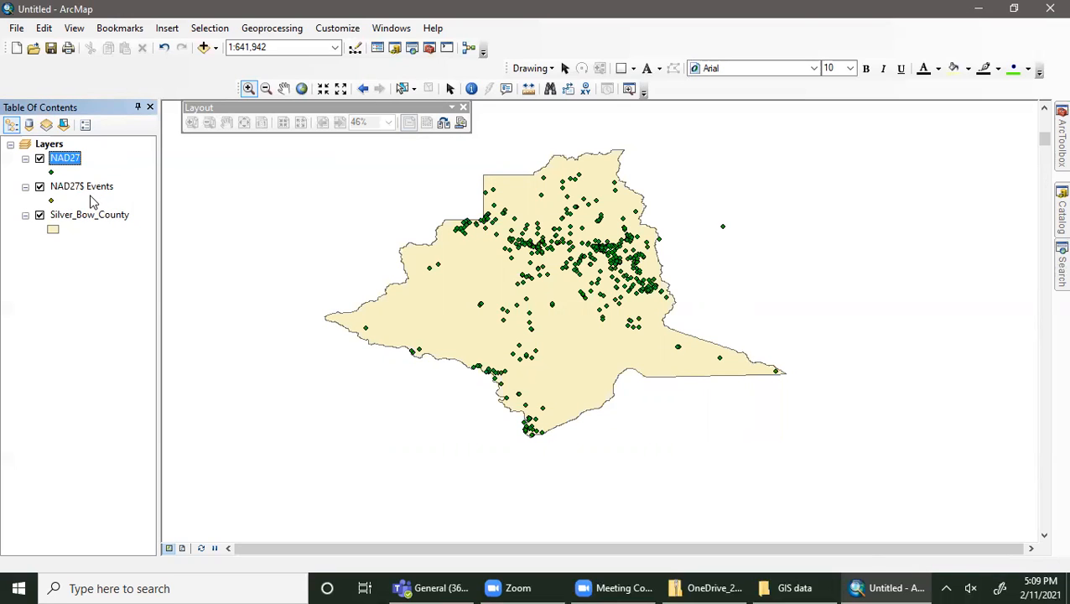
right_click(96, 190)
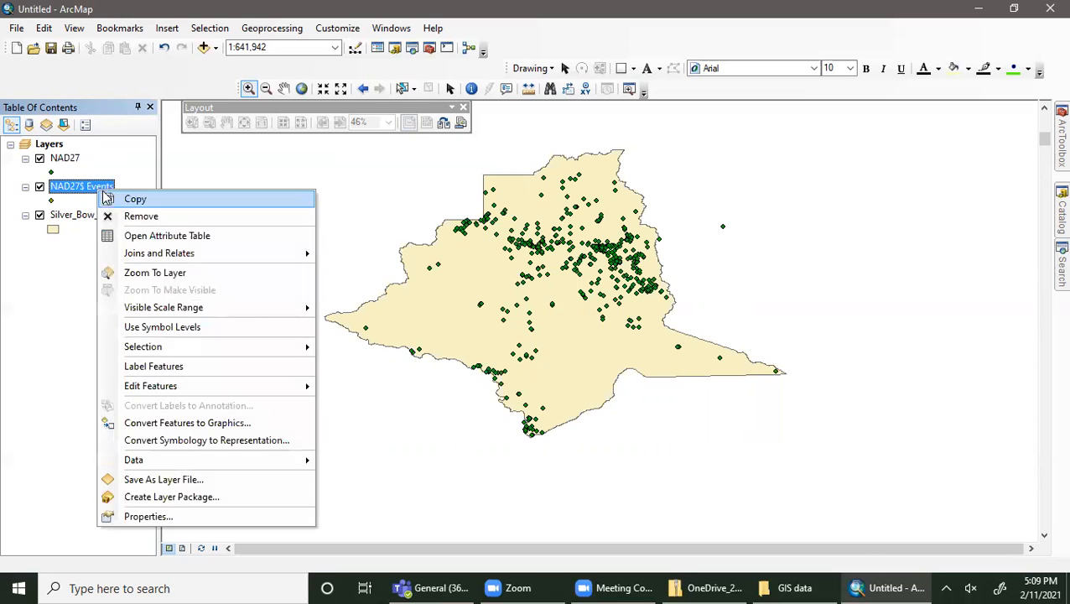
left_click(134, 218)
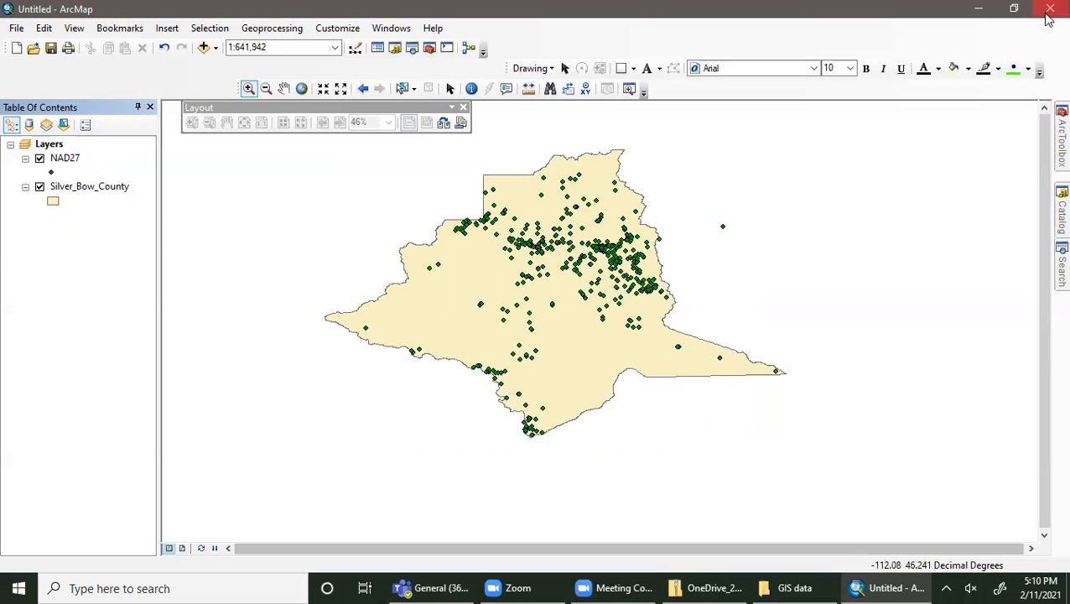
- Start adding XY data and choose the NAD83$ sheet of Silver Bow GWIC.xls as the table
left_click(17, 29)
mouse_move(161, 156)
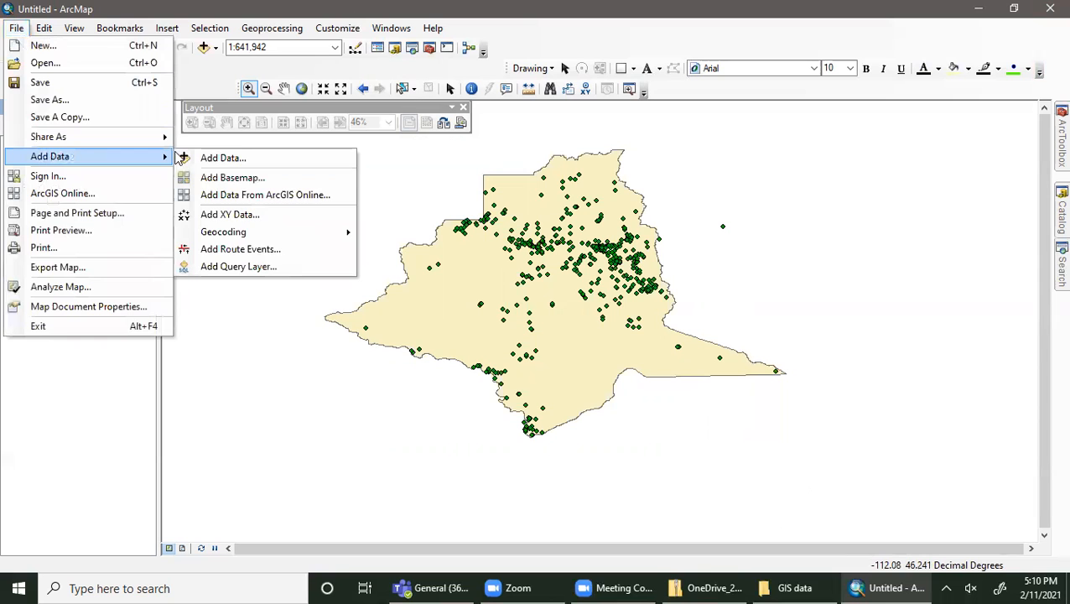
left_click(206, 216)
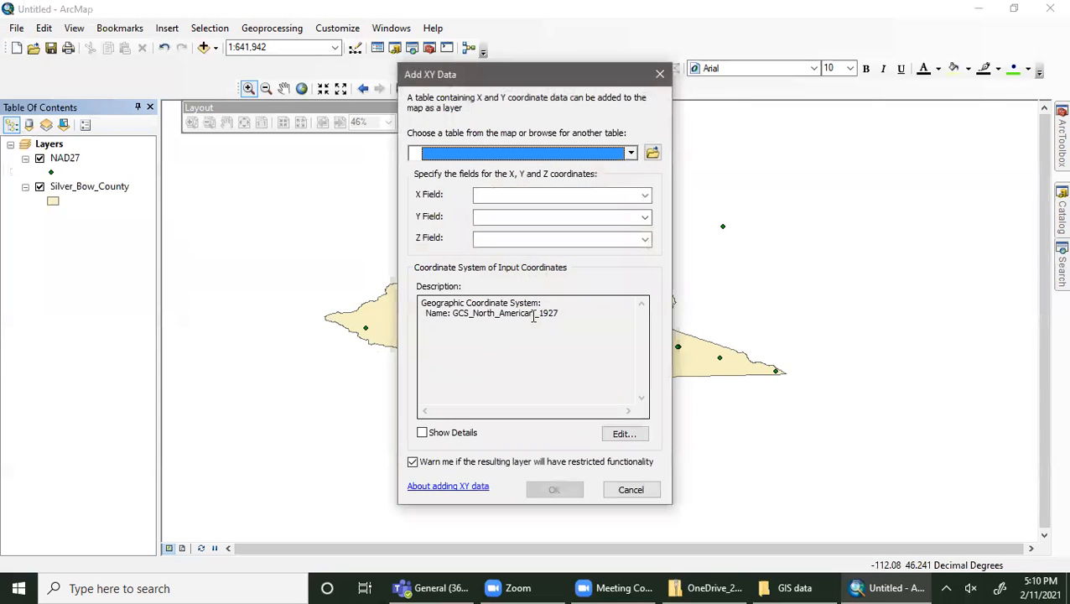
left_click(653, 153)
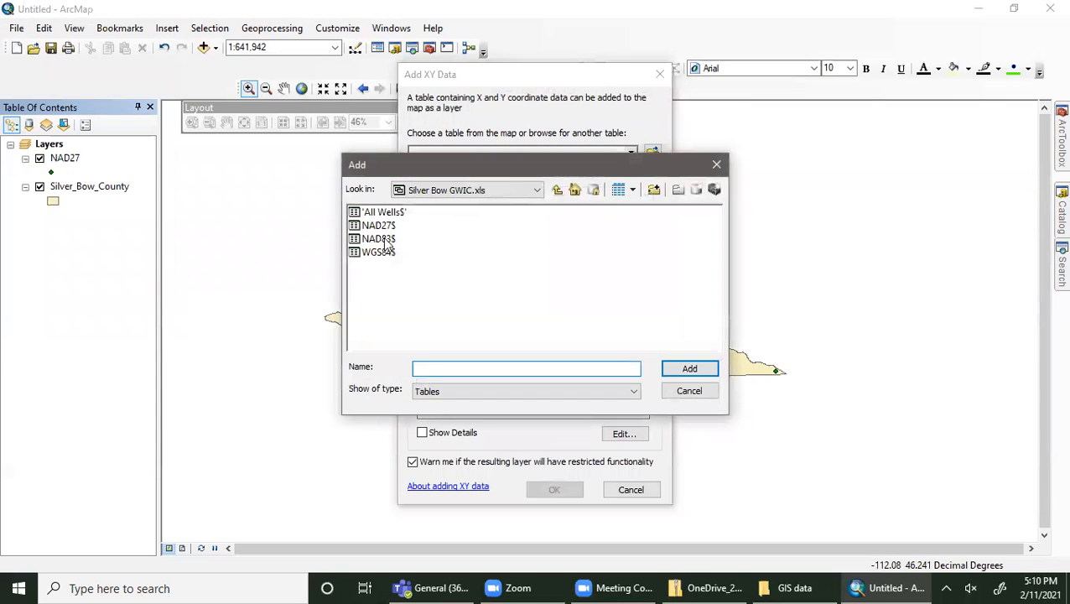
double_click(381, 239)
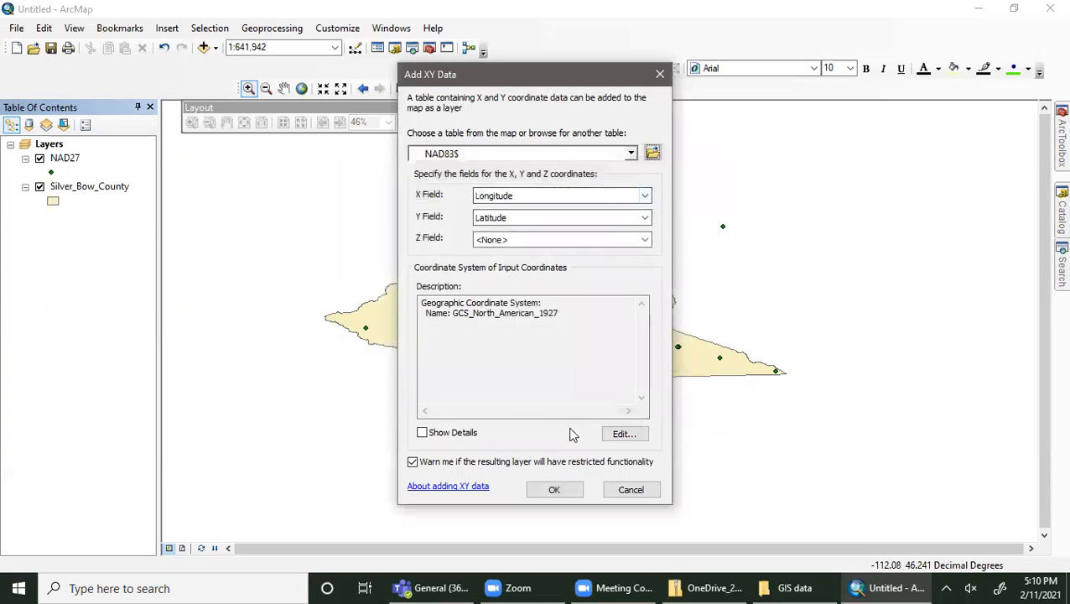
- Set the input coordinate system to the North American USA and territories geographic system NAD 1983
left_click(622, 434)
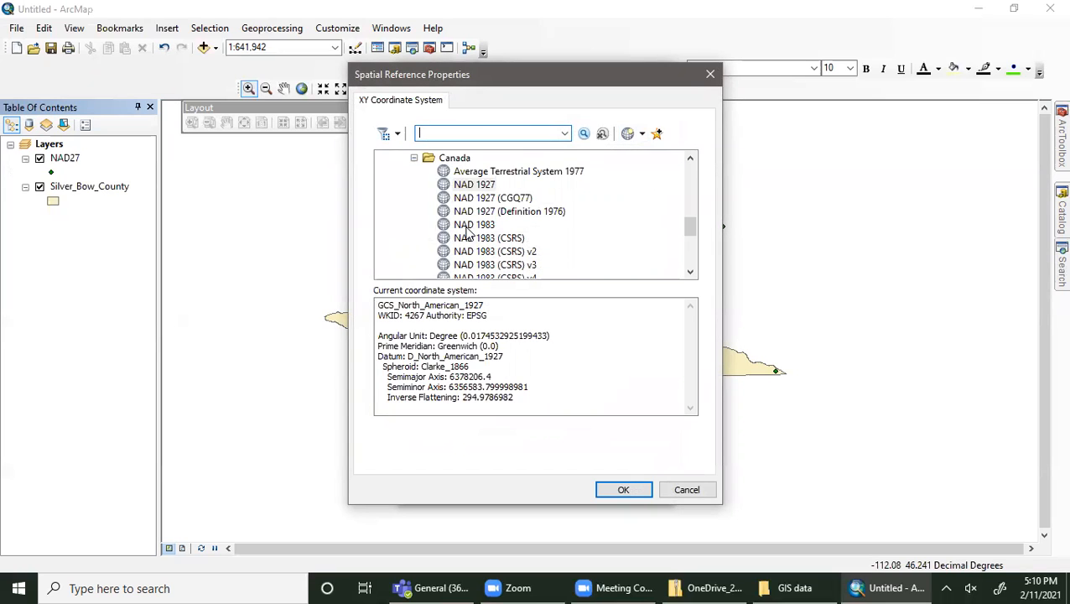
scroll(468, 237, "up", 2)
double_click(425, 242)
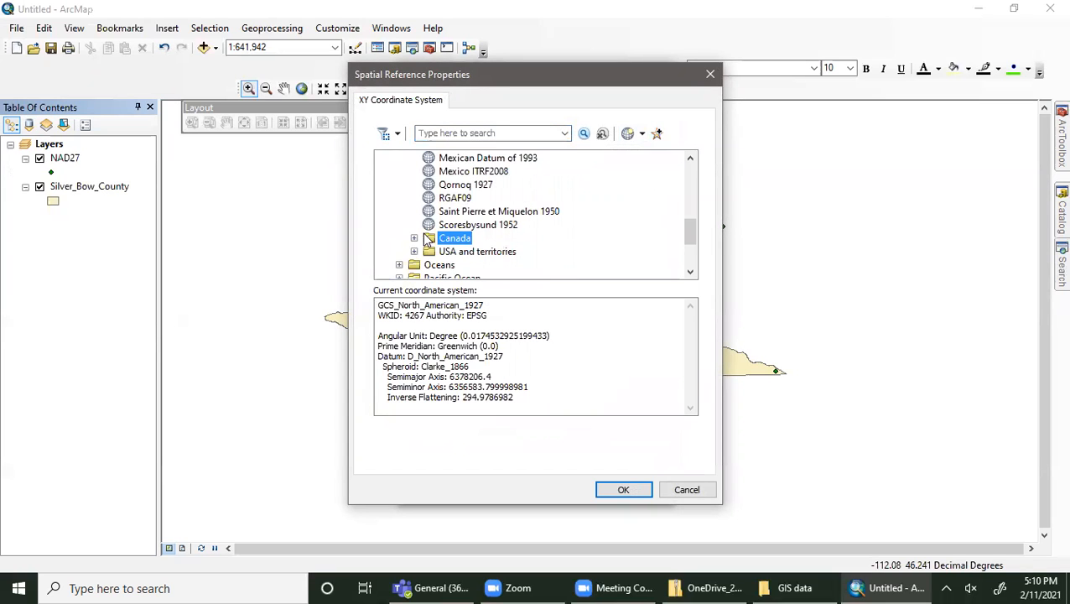
left_click(414, 251)
left_click(474, 251)
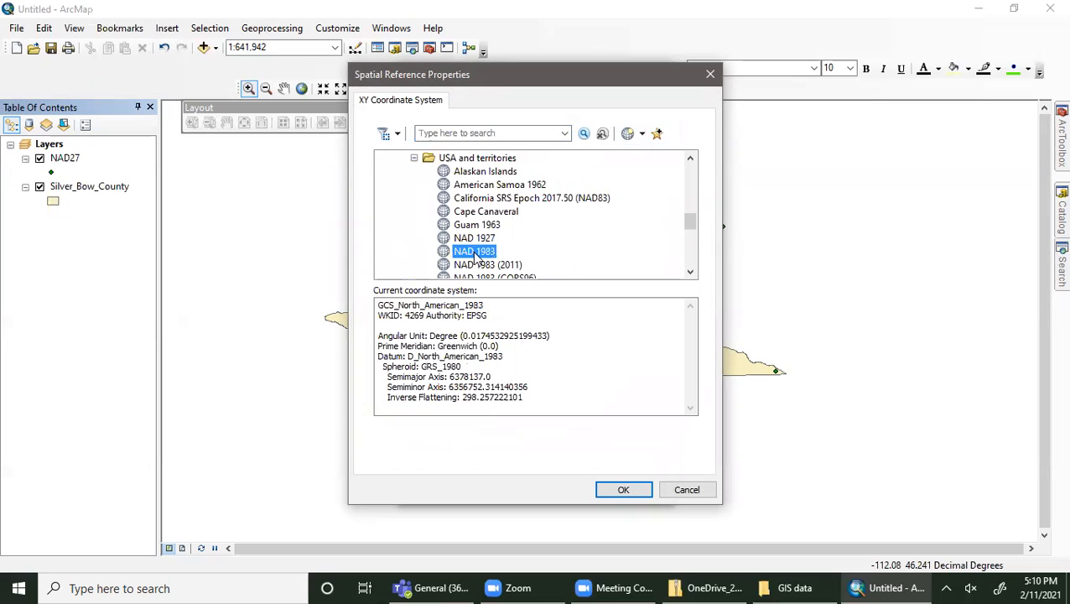
left_click(623, 490)
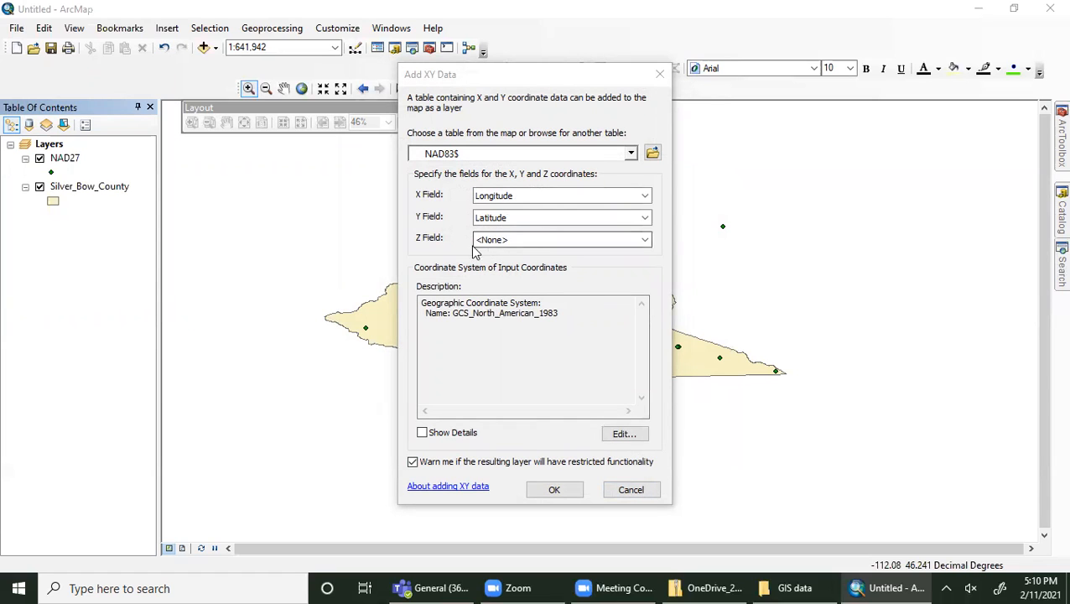
- Keep the Z field at <None> and add the NAD83$ XY layer to the map, accepting the missing Object-ID field
left_click(549, 242)
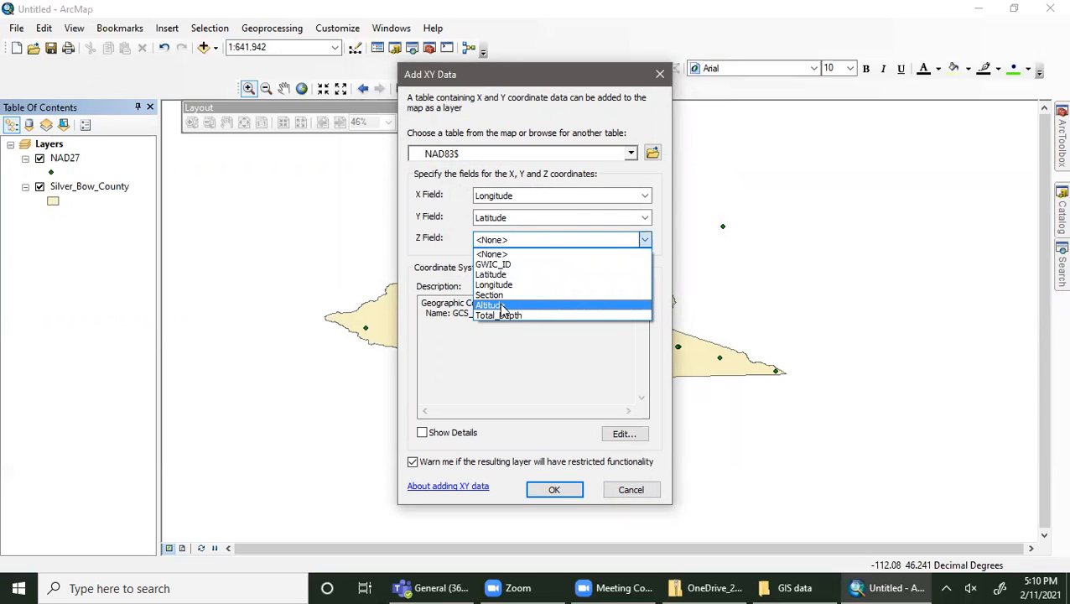
left_click(546, 367)
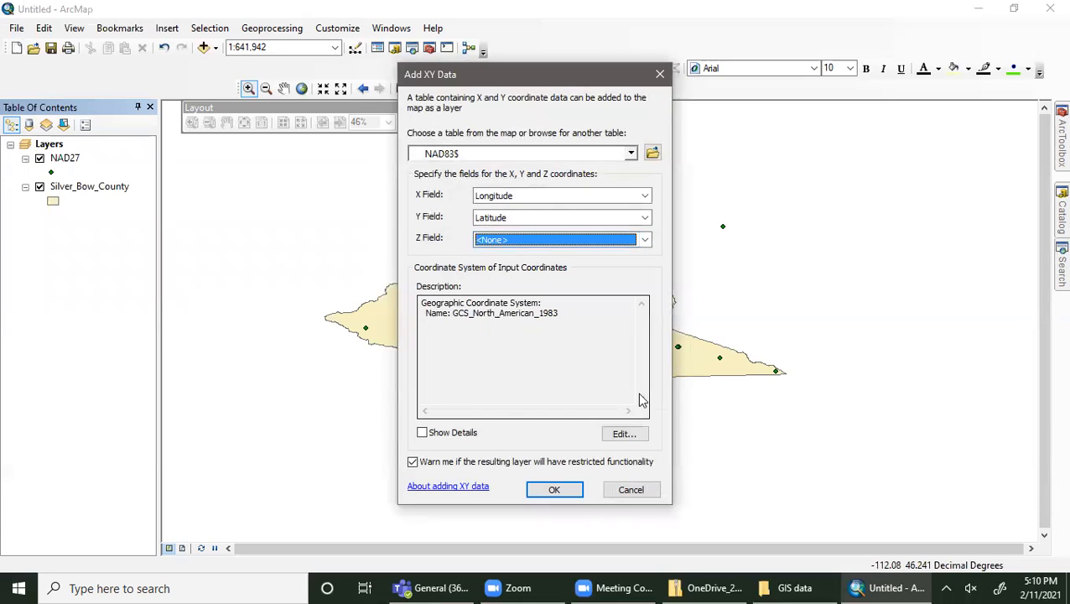
left_click(555, 491)
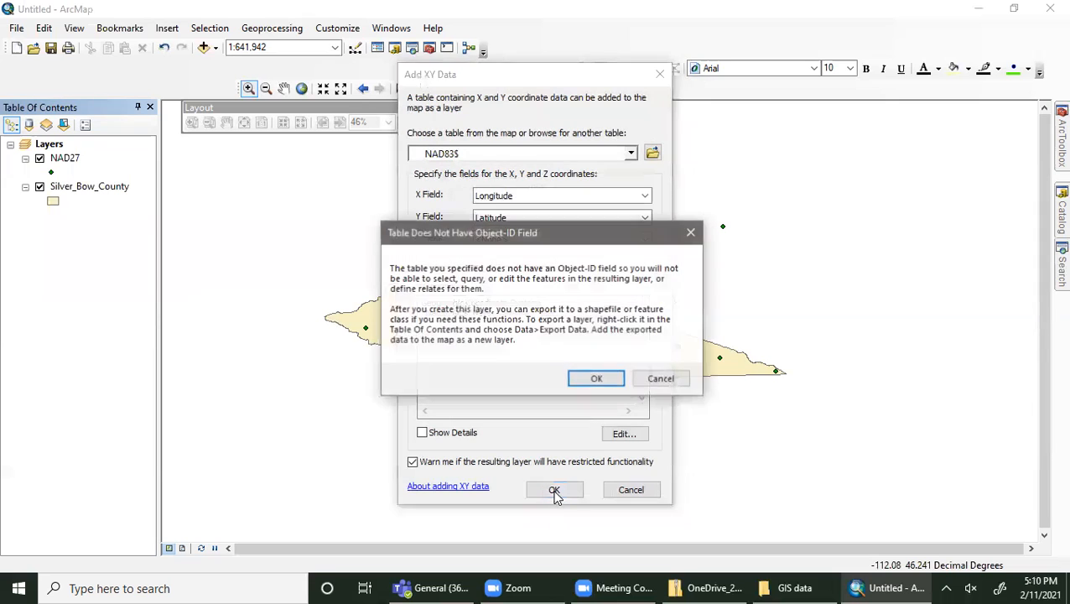
left_click(585, 378)
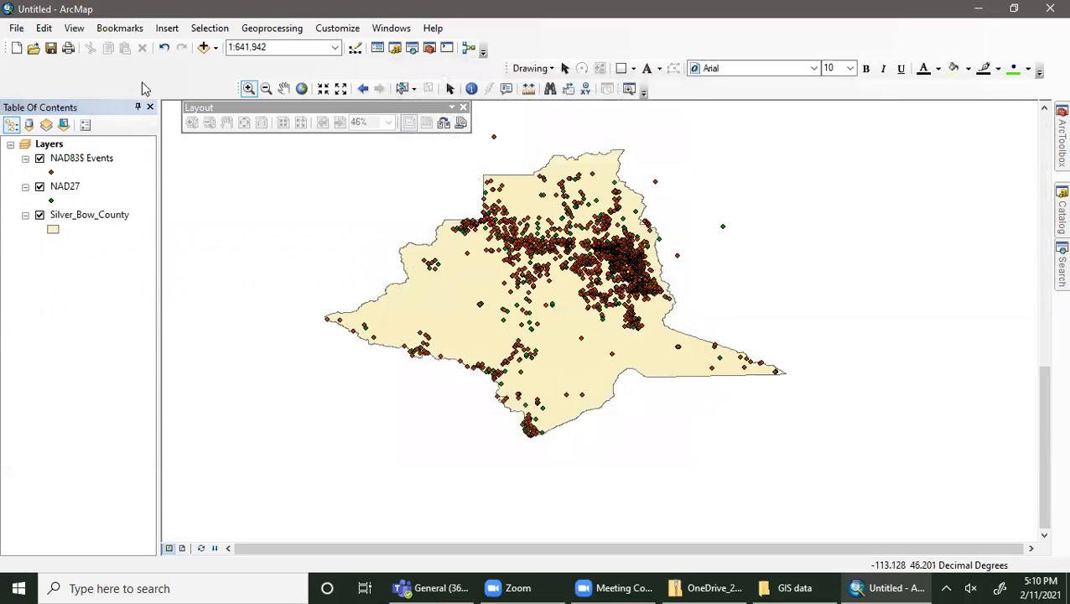
- Start exporting all features of the NAD83$ Events layer, naming the output NAD83.shp in the GIS data folder
left_click(94, 161)
right_click(93, 159)
mouse_move(226, 429)
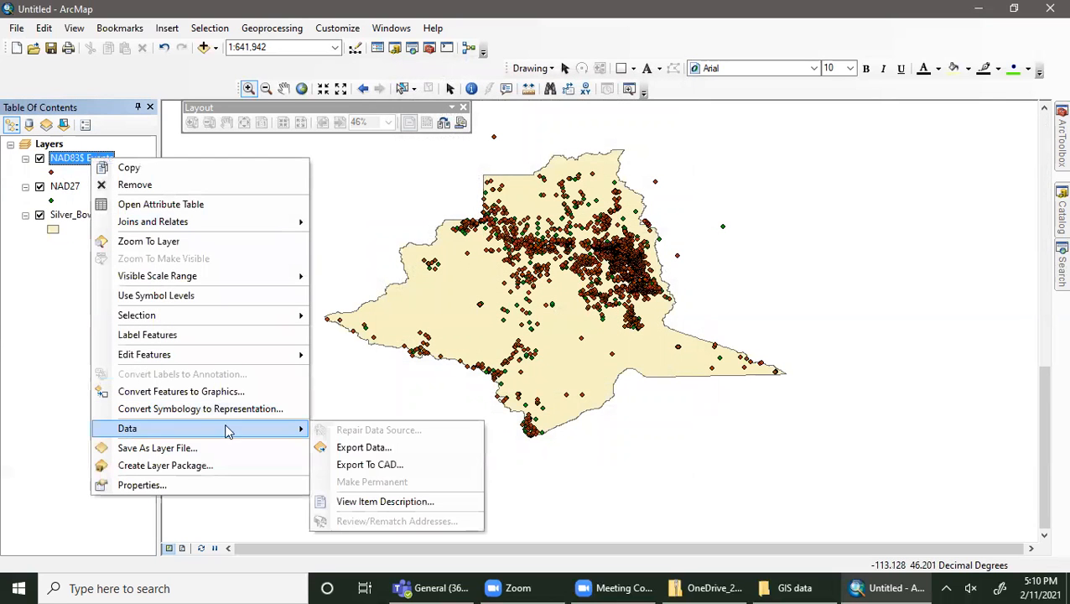
left_click(351, 448)
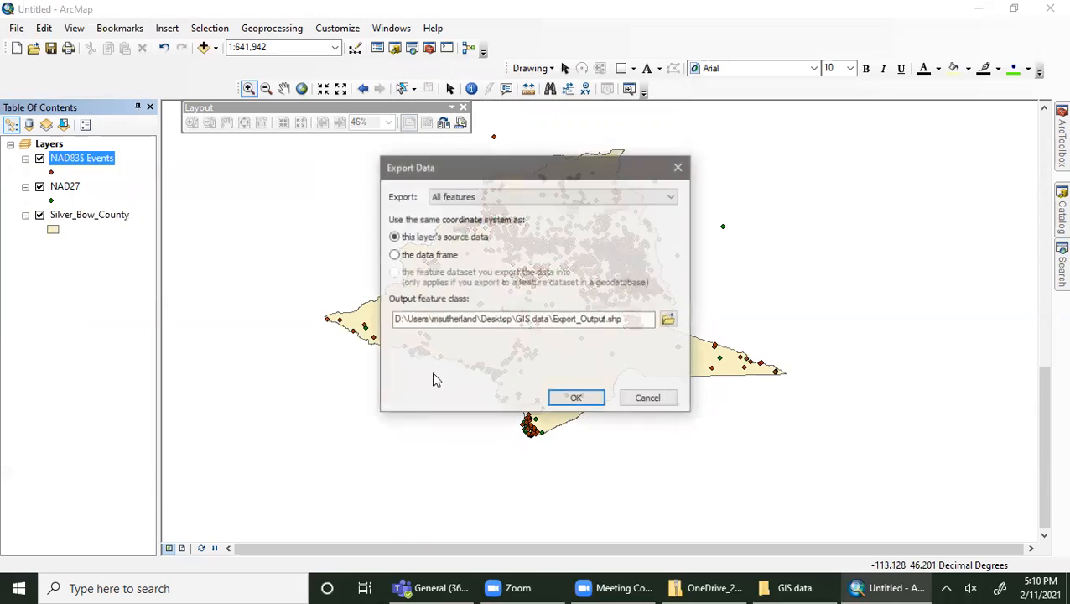
double_click(554, 319)
left_click(567, 319)
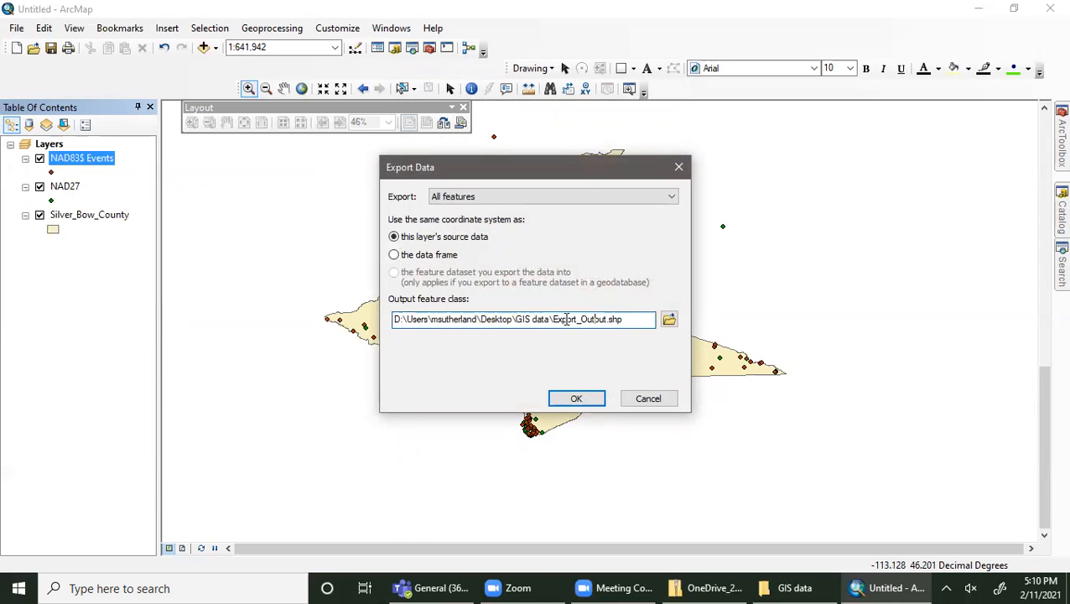
left_click_drag(555, 319, 604, 324)
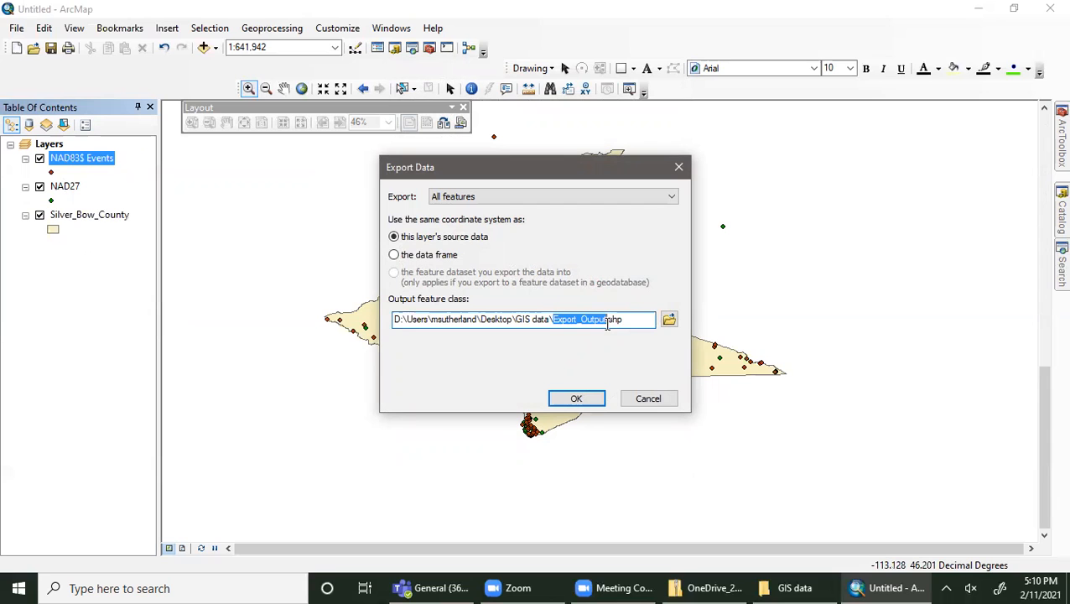
type("NAD83")
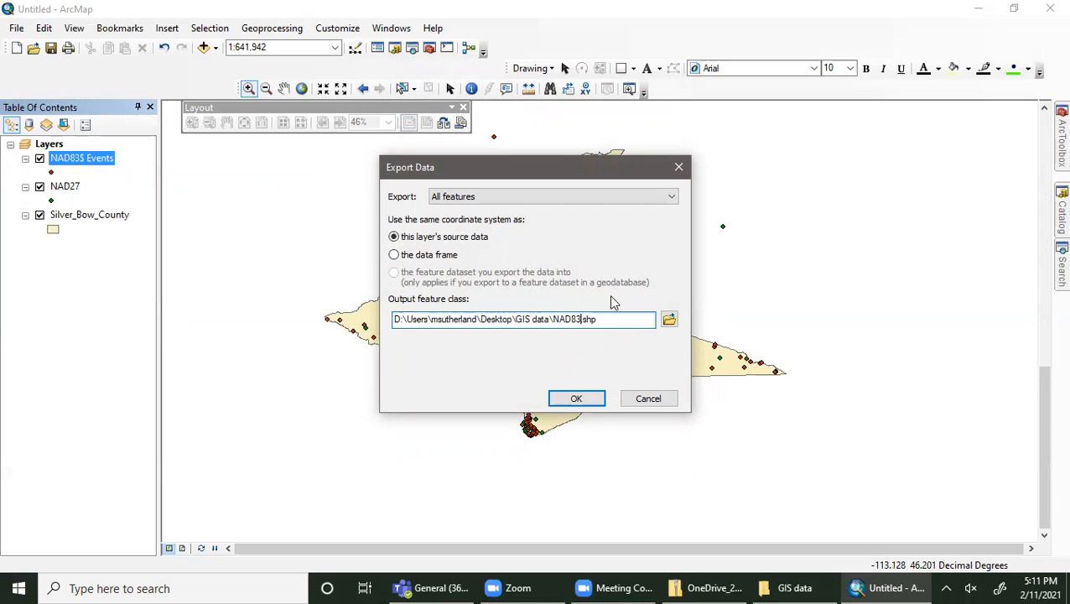
- Run the export with the NAD83 shapefile added to the map, and remove the NAD83$ Events layer
left_click(587, 400)
left_click(594, 350)
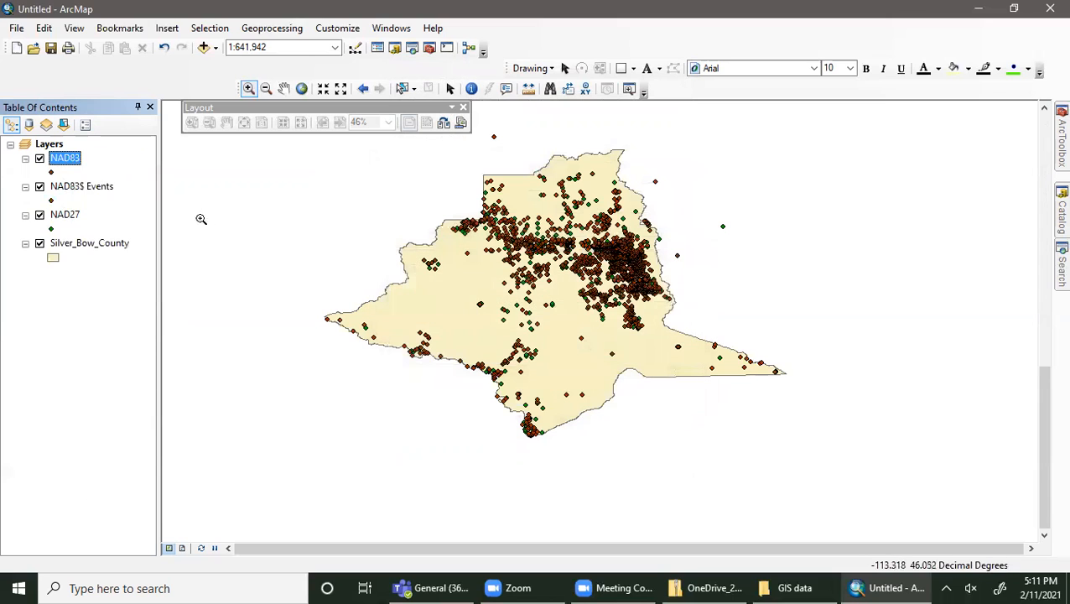
right_click(97, 186)
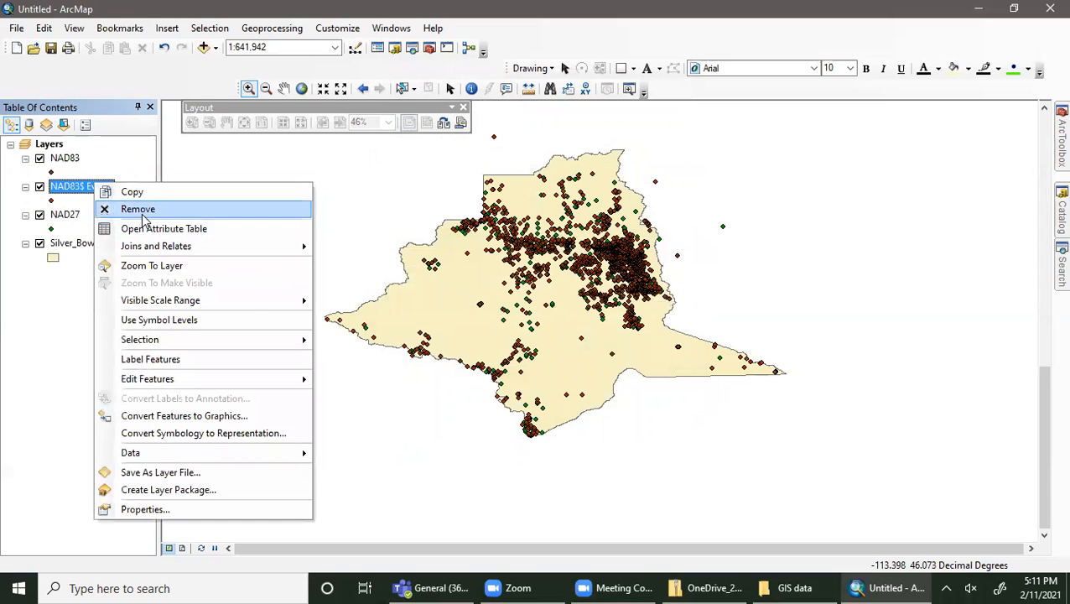
left_click(139, 212)
- Start adding XY data and choose the WGS84$ sheet of the Silver Bow GWIC workbook as the table
left_click(15, 29)
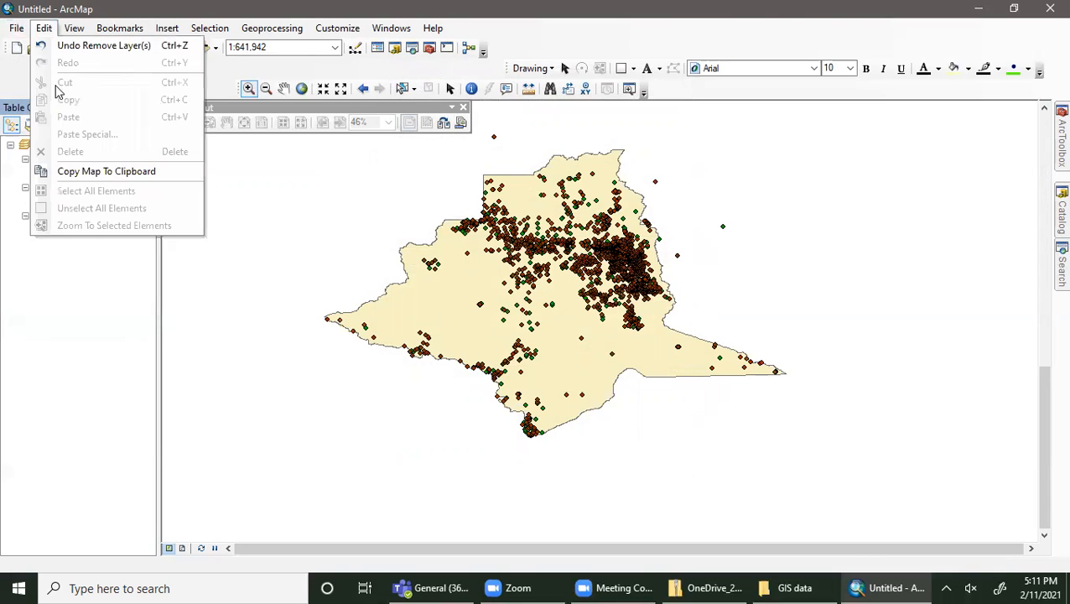
mouse_move(50, 156)
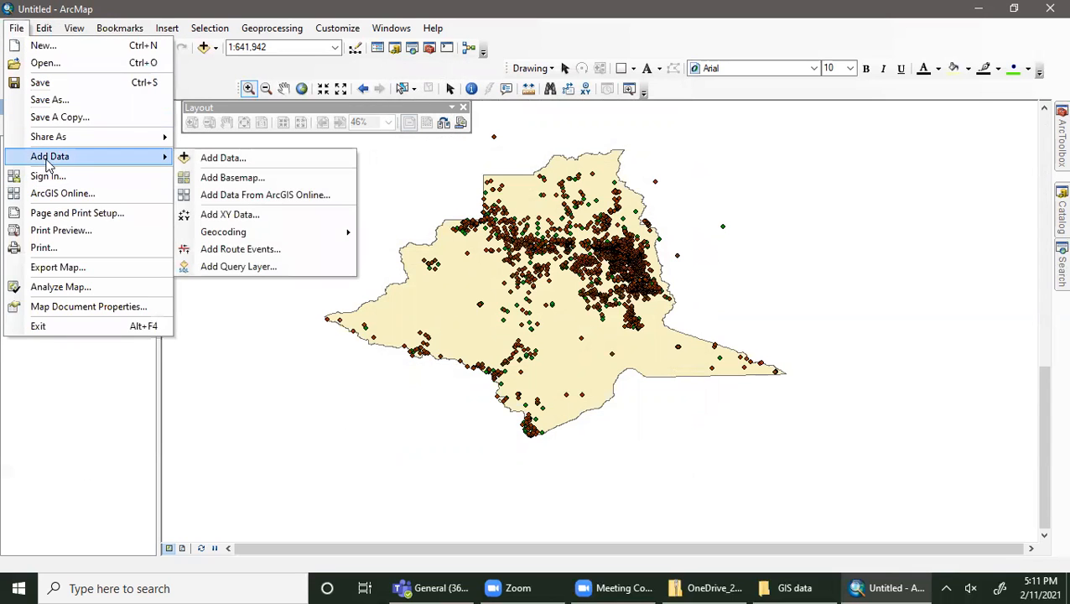
left_click(206, 213)
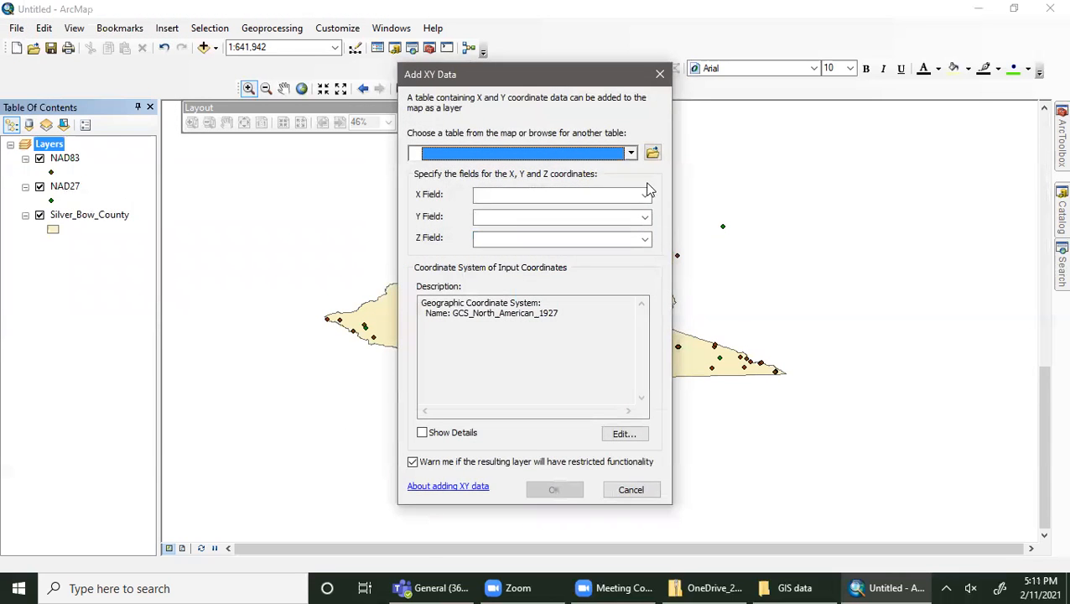
left_click(631, 153)
left_click(654, 156)
left_click(654, 156)
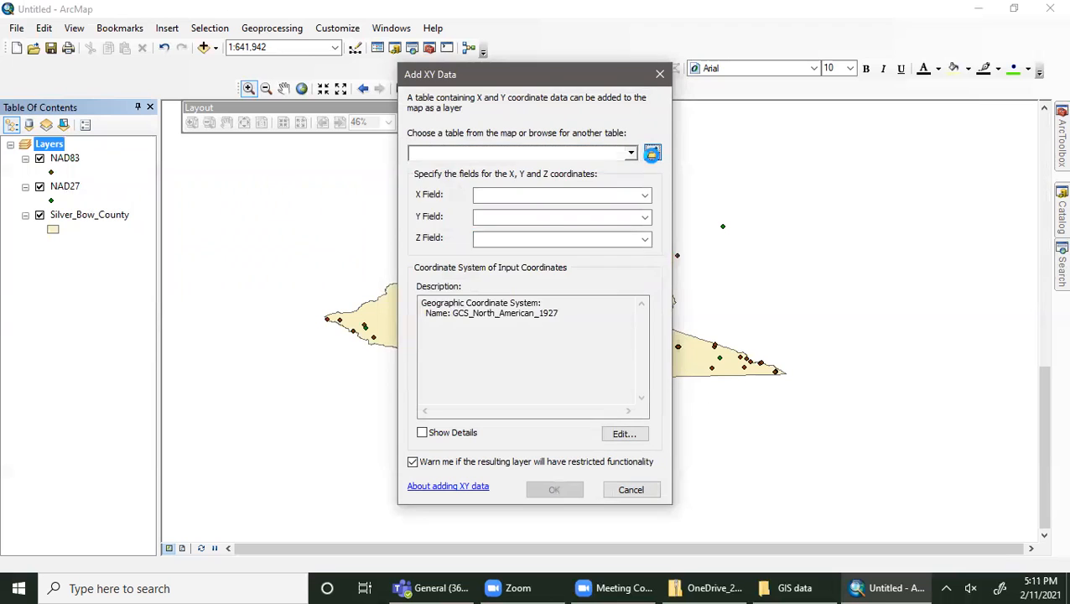
double_click(393, 254)
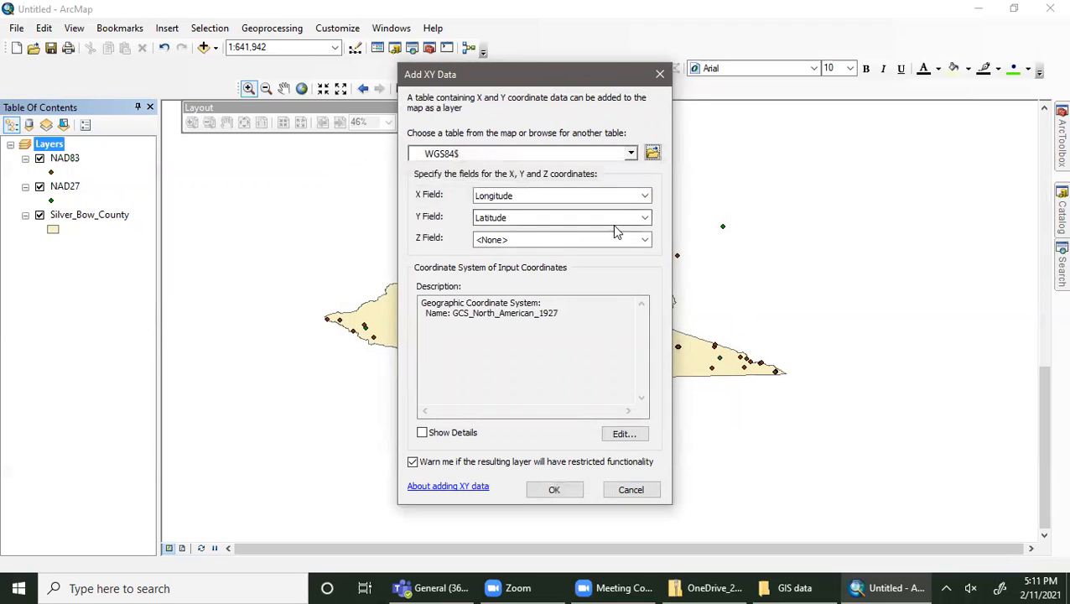
- Set the input coordinate system to the World geographic system WGS 1984 and add the WGS84$ XY layer, accepting the missing Object-ID field
left_click(625, 433)
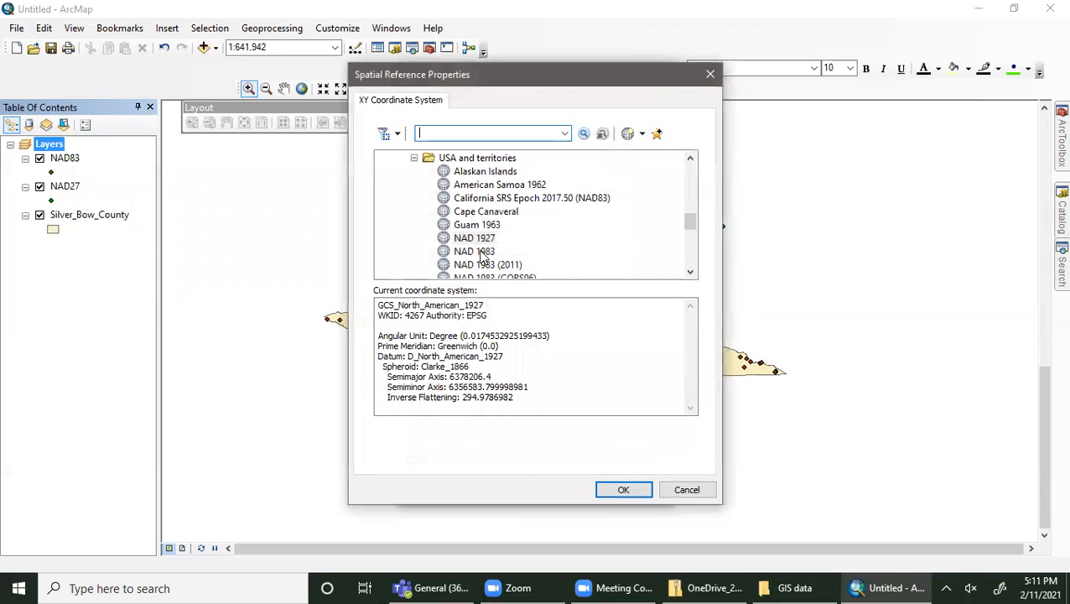
scroll(451, 216, "up", 10)
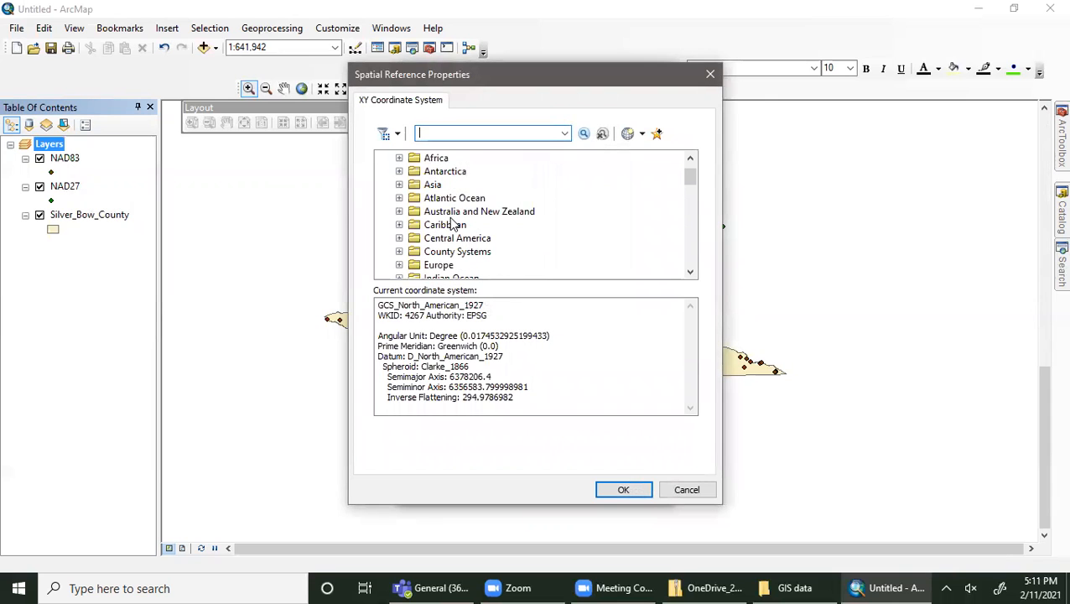
scroll(449, 220, "up", 1)
scroll(448, 225, "down", 4)
scroll(406, 208, "up", 1)
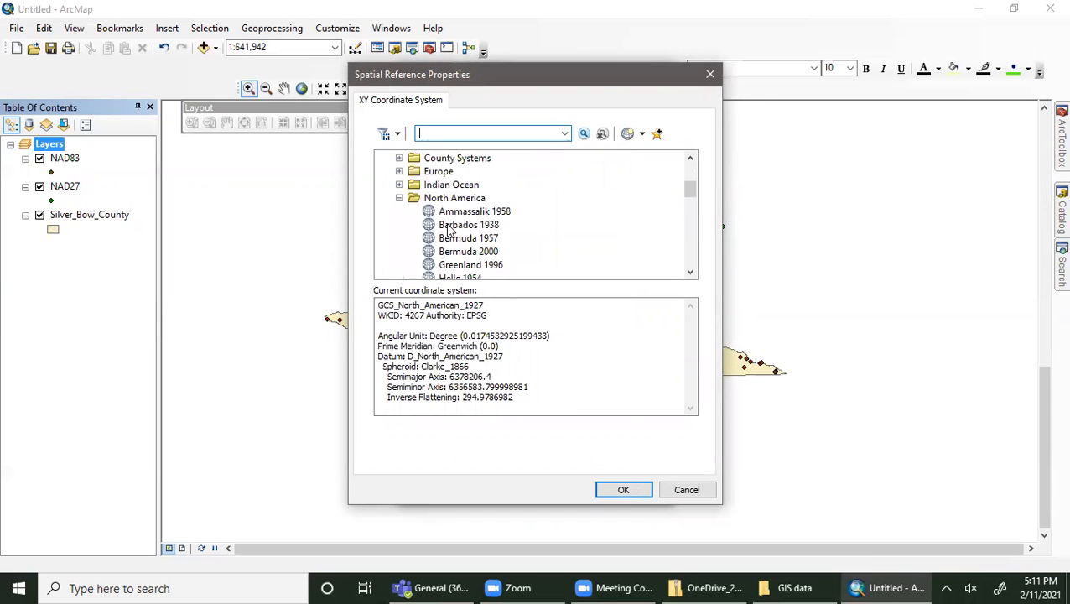
left_click(399, 199)
scroll(405, 228, "down", 1)
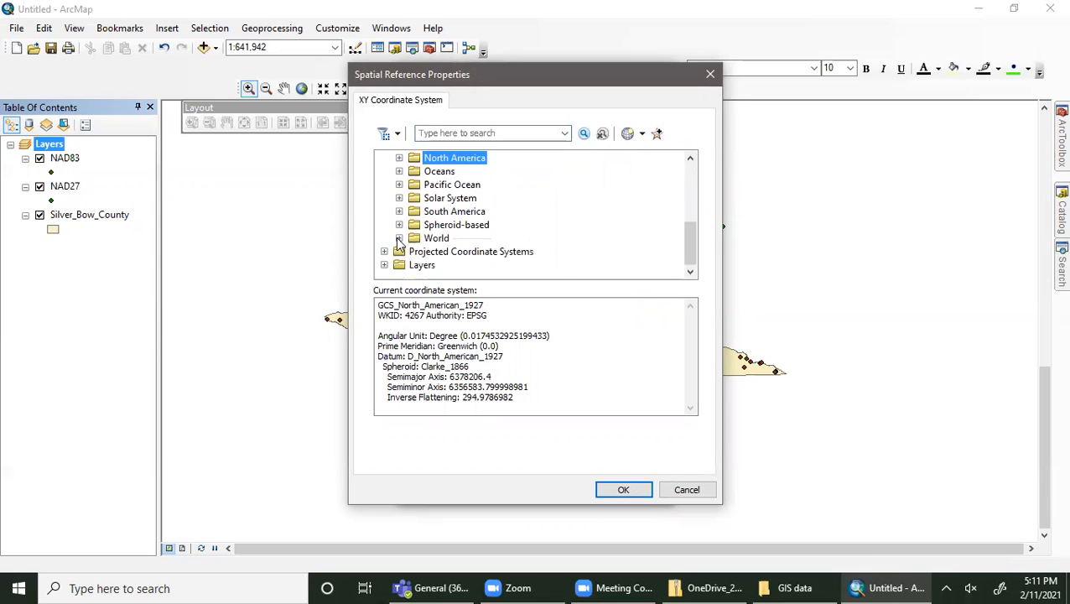
left_click(399, 238)
scroll(428, 251, "down", 2)
scroll(428, 251, "up", 1)
scroll(428, 251, "down", 4)
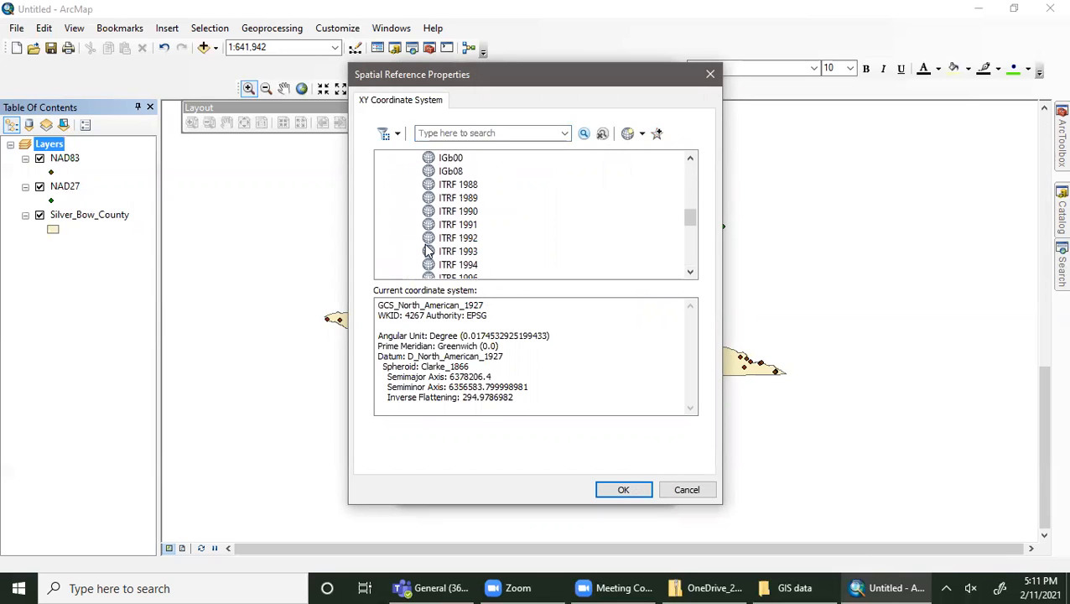
scroll(428, 250, "down", 2)
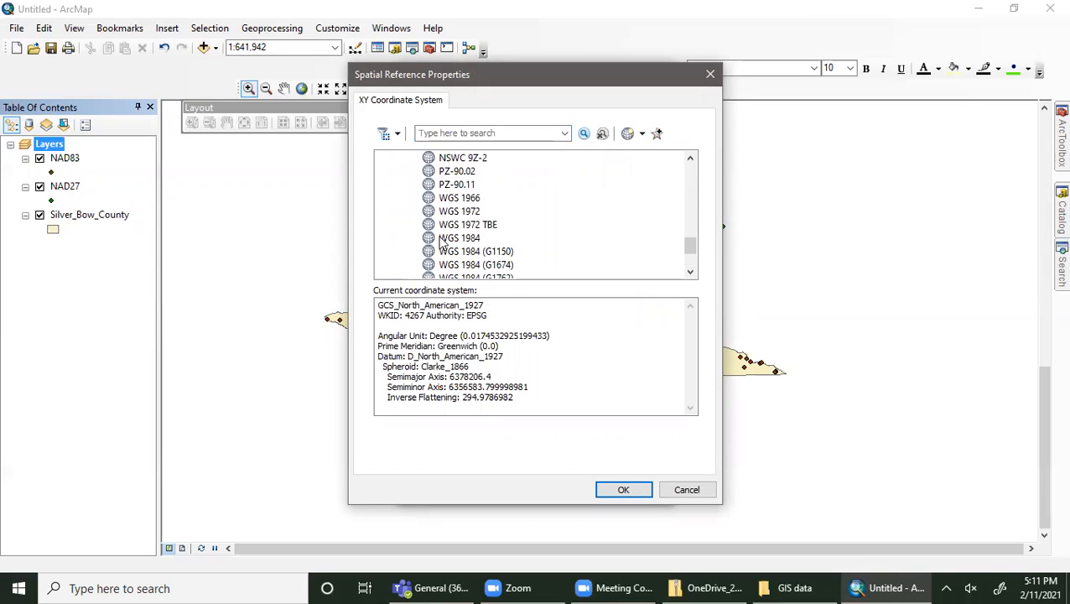
left_click(445, 239)
left_click(623, 490)
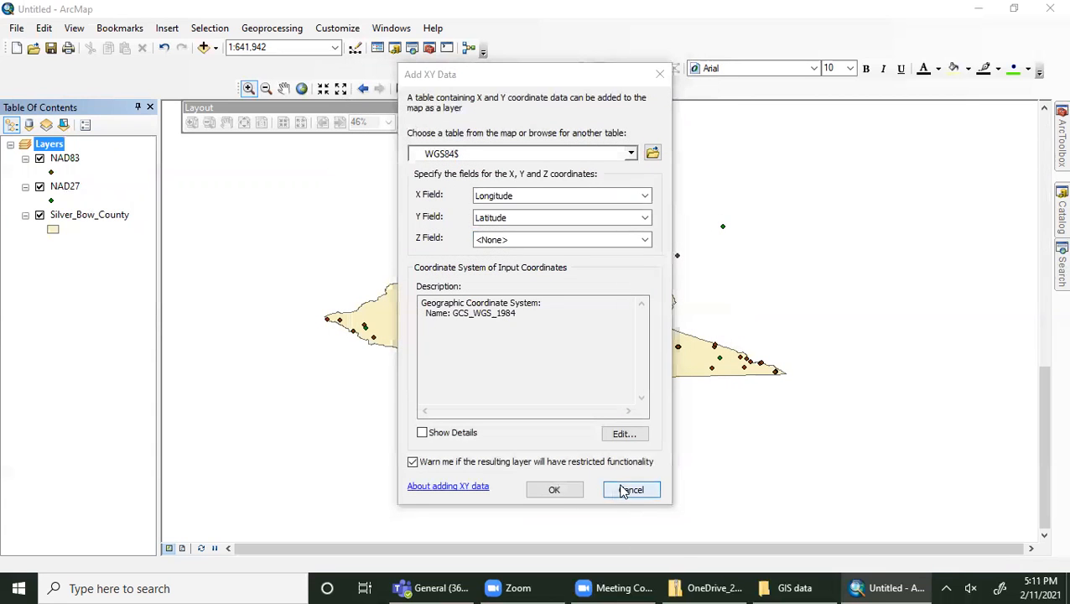
left_click(559, 493)
left_click(580, 375)
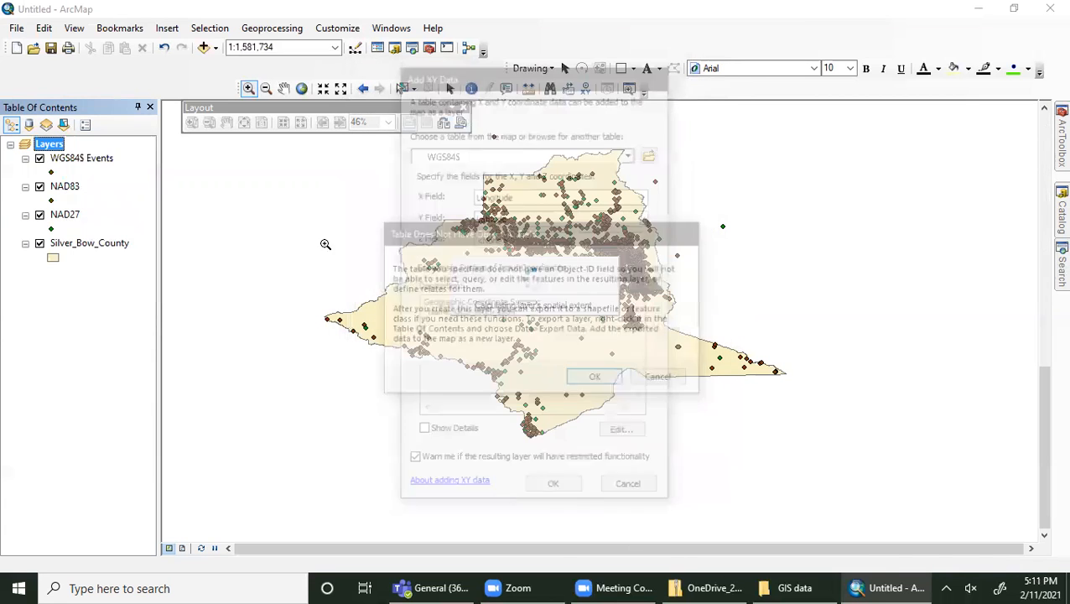
- Start exporting all features of the WGS84$ Events layer, naming the output WGS84.shp in the GIS data folder
right_click(104, 158)
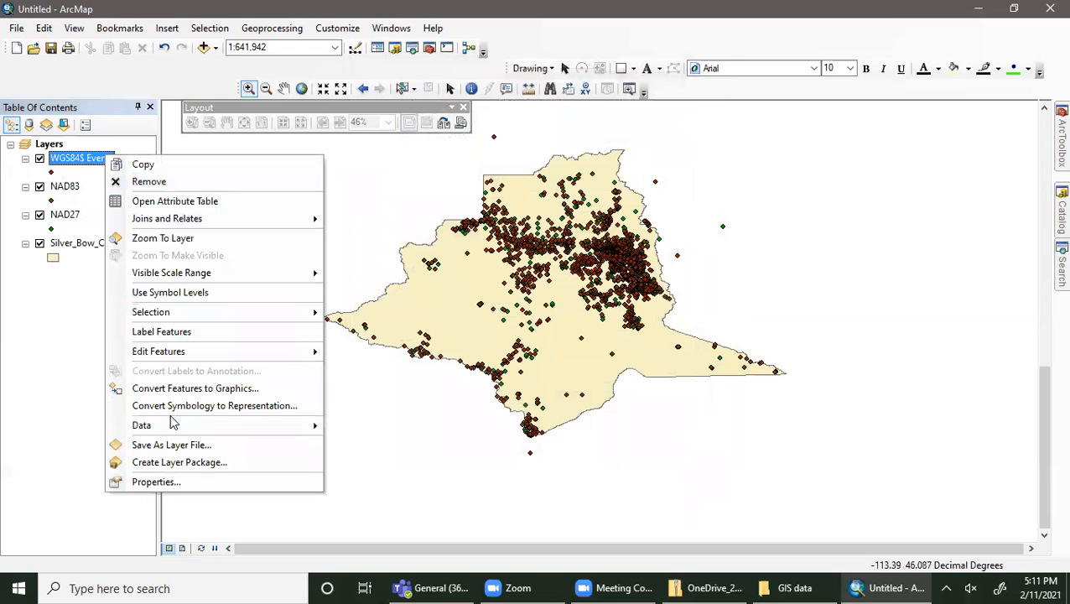
mouse_move(203, 427)
left_click(377, 445)
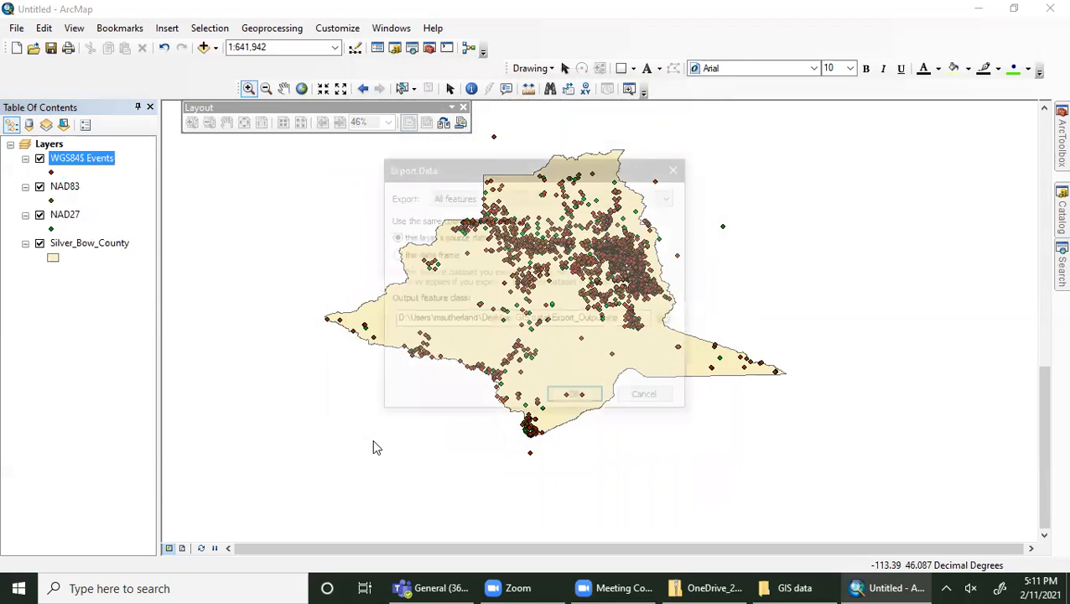
left_click_drag(554, 319, 606, 320)
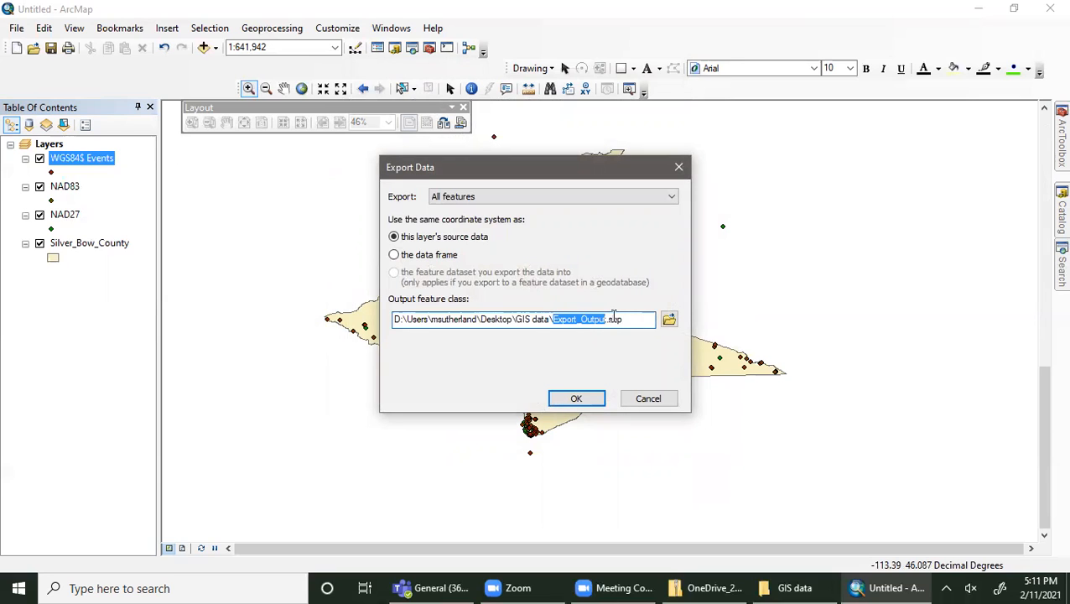
type("WGS84")
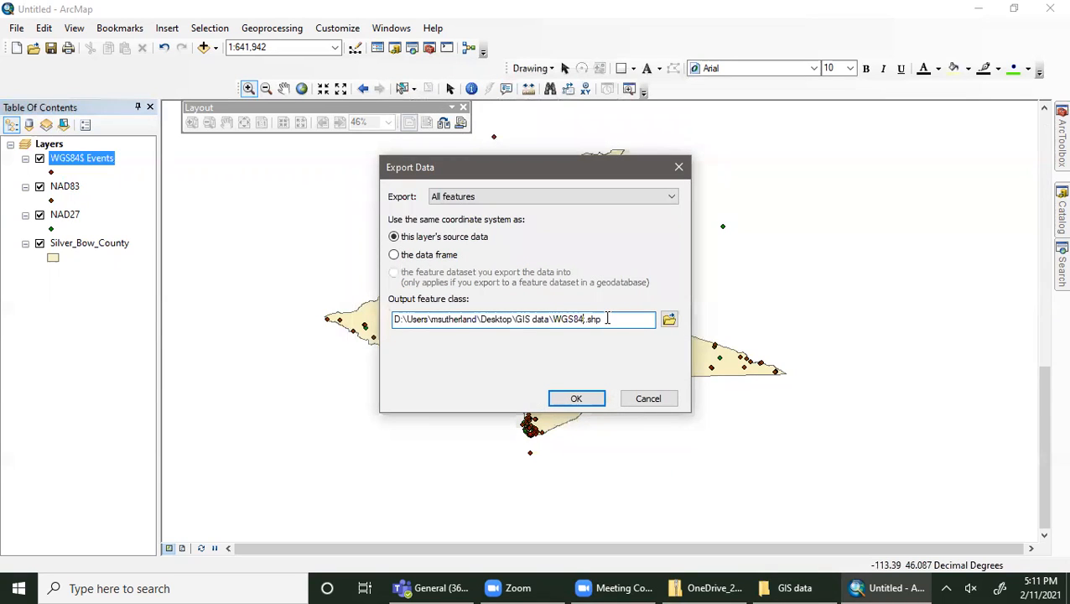
- Run the export with the WGS84 shapefile added to the map, and remove the WGS84$ Events layer
left_click(577, 399)
left_click(586, 352)
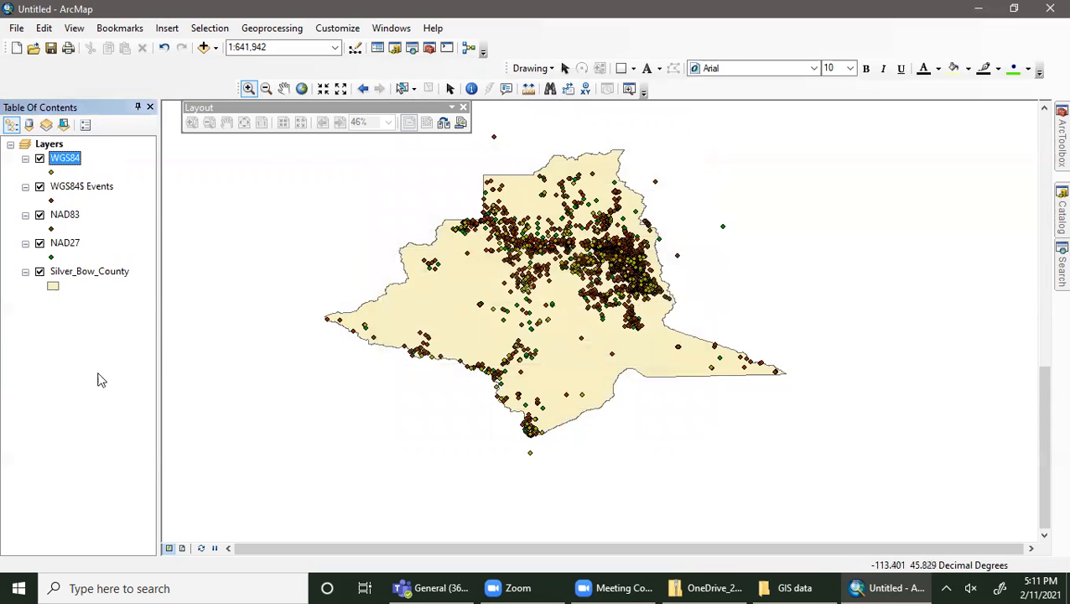
right_click(85, 189)
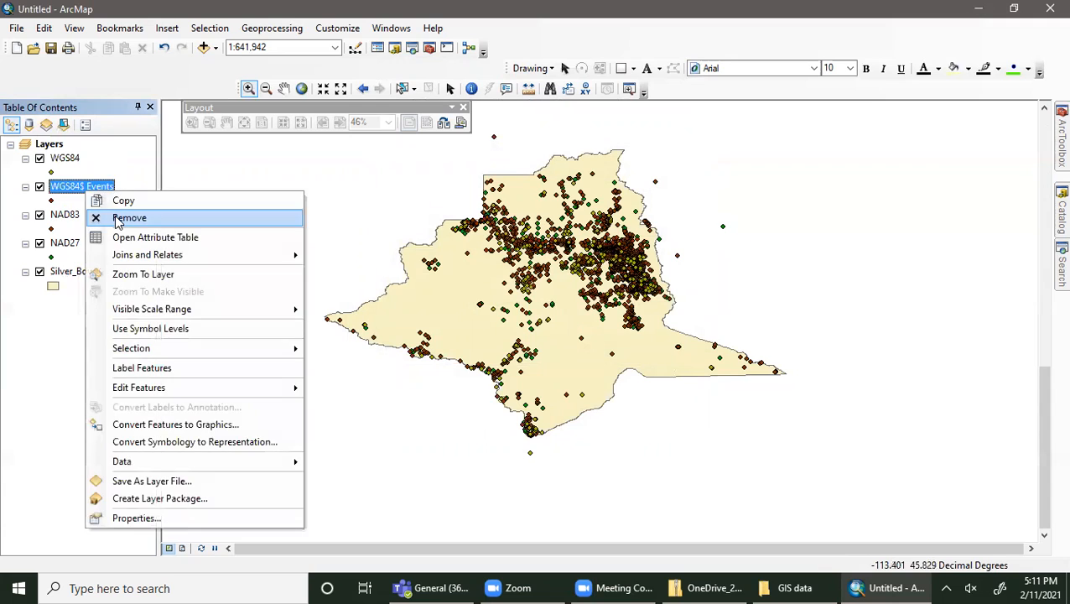
left_click(117, 216)
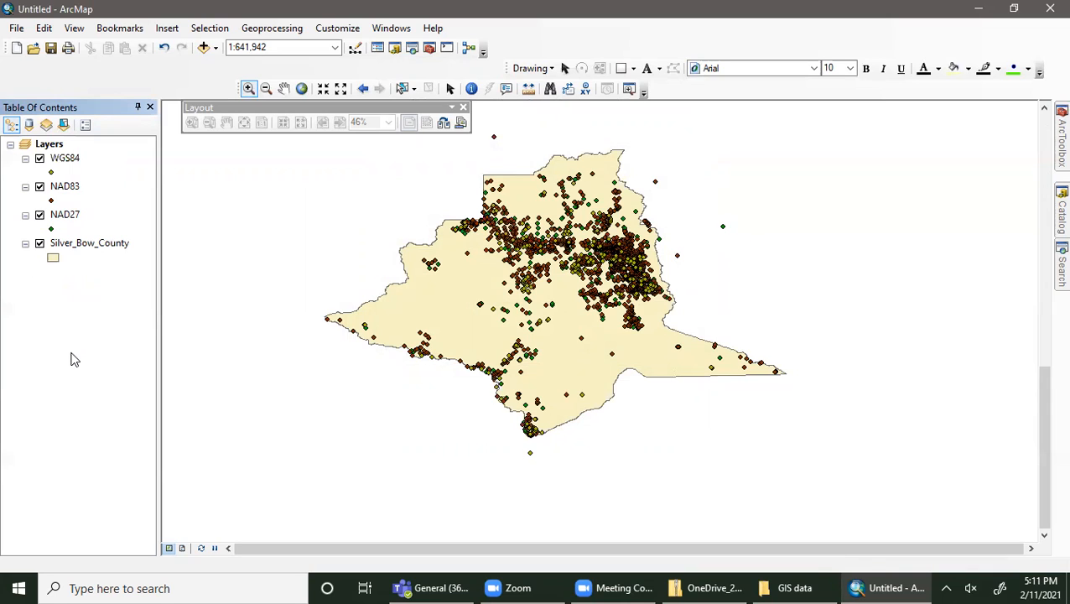
- Change the NAD83 layer's point symbol to a black Circle 1 at size 10
left_click(52, 201)
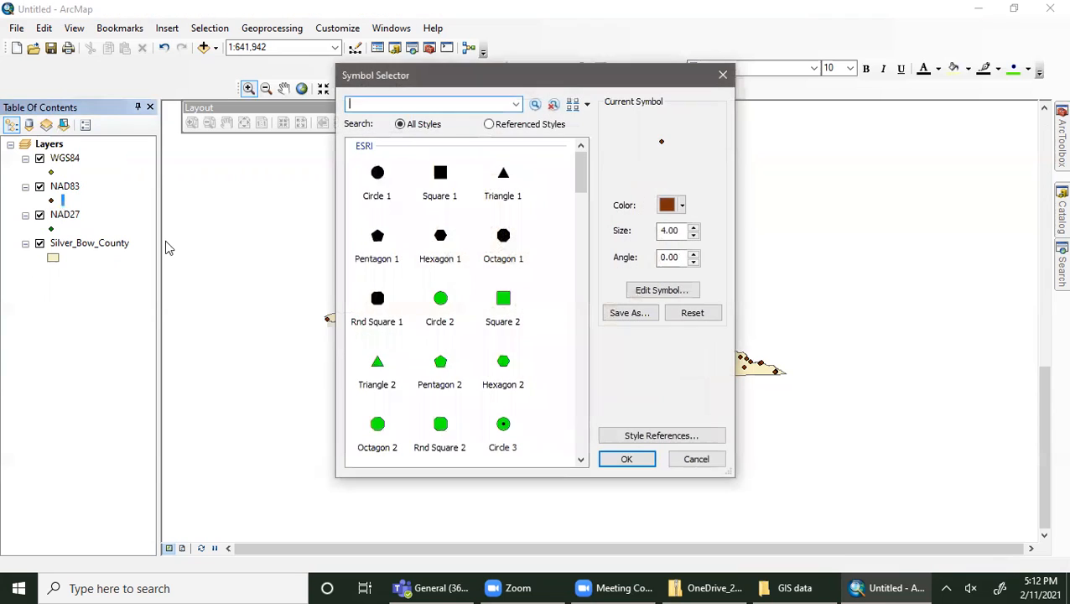
left_click(381, 172)
double_click(678, 232)
type("15")
left_click(693, 236)
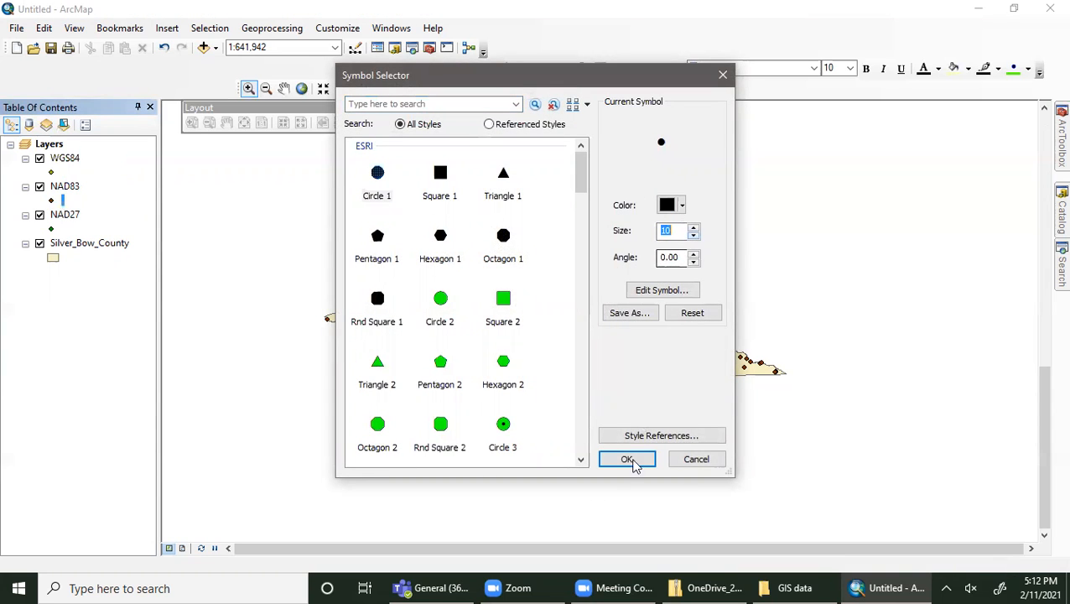
left_click(626, 459)
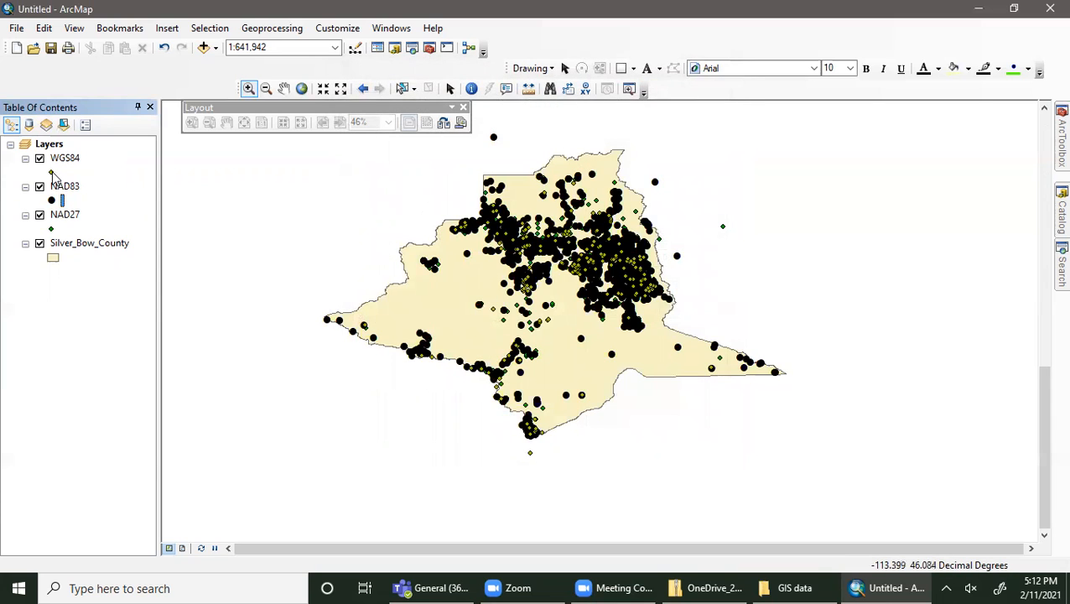
- Change the WGS84 layer's point symbol to a smaller Circle 1 coloured red
left_click(51, 172)
left_click(382, 172)
left_click(666, 230)
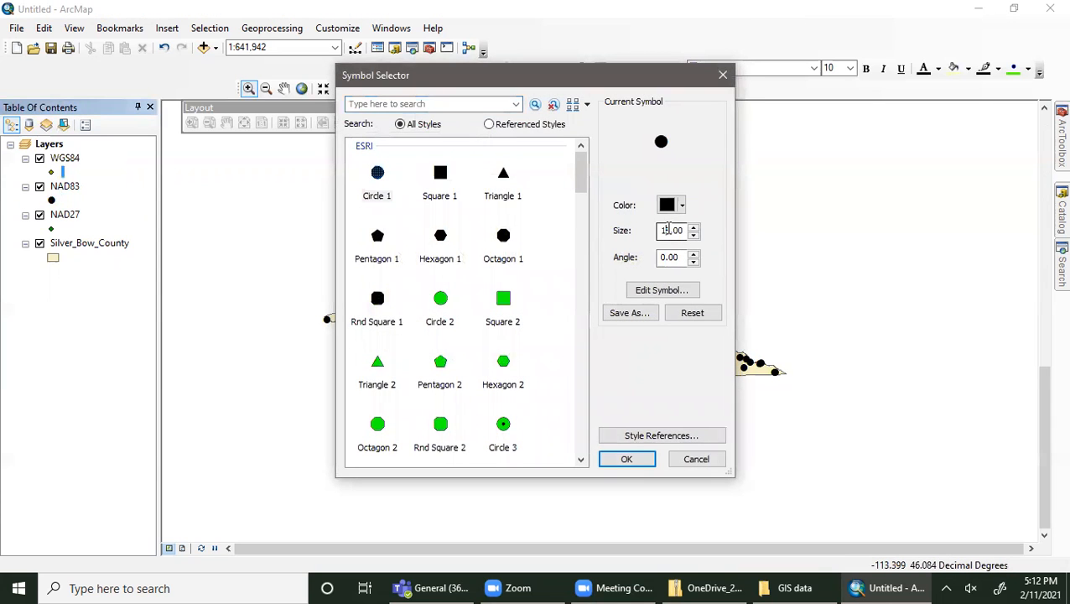
left_click(675, 204)
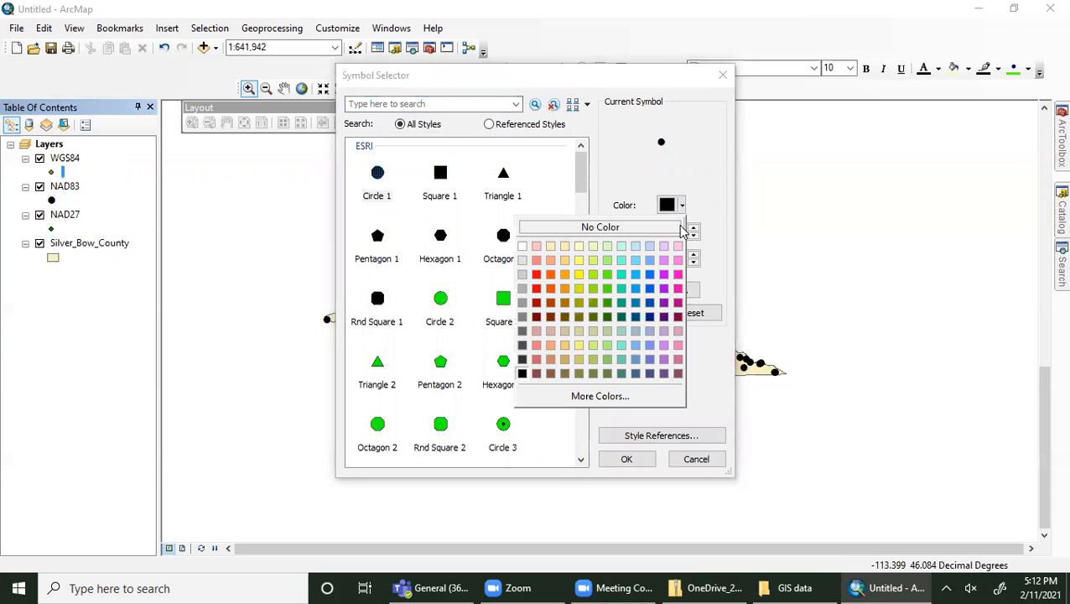
left_click(537, 282)
left_click(627, 460)
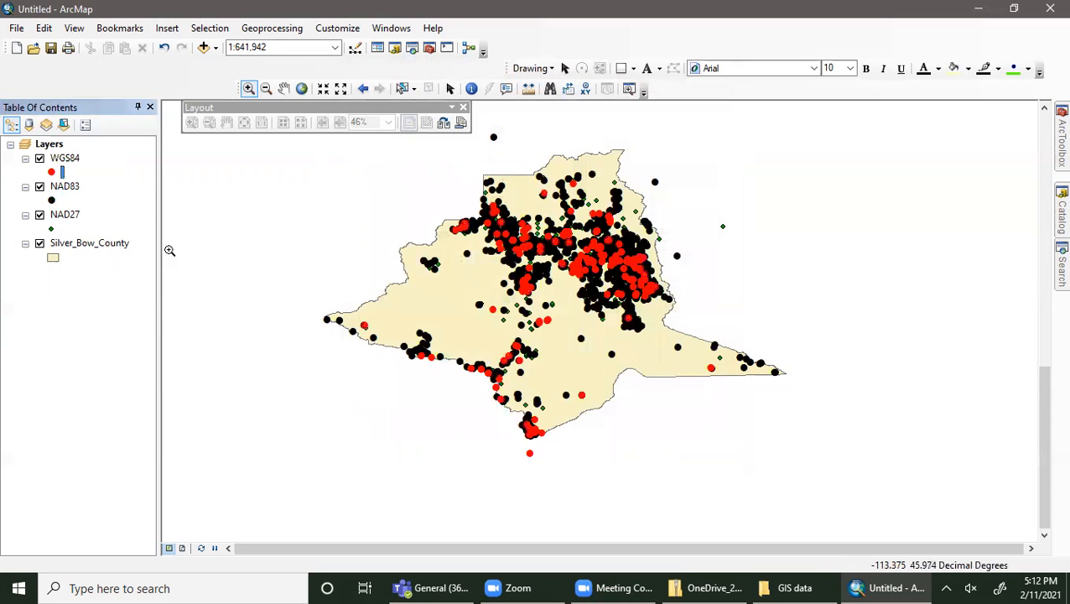
- Change the NAD27 layer's point symbol to Circle 1 coloured blue, with its size reduced from the default
left_click(52, 229)
left_click(378, 176)
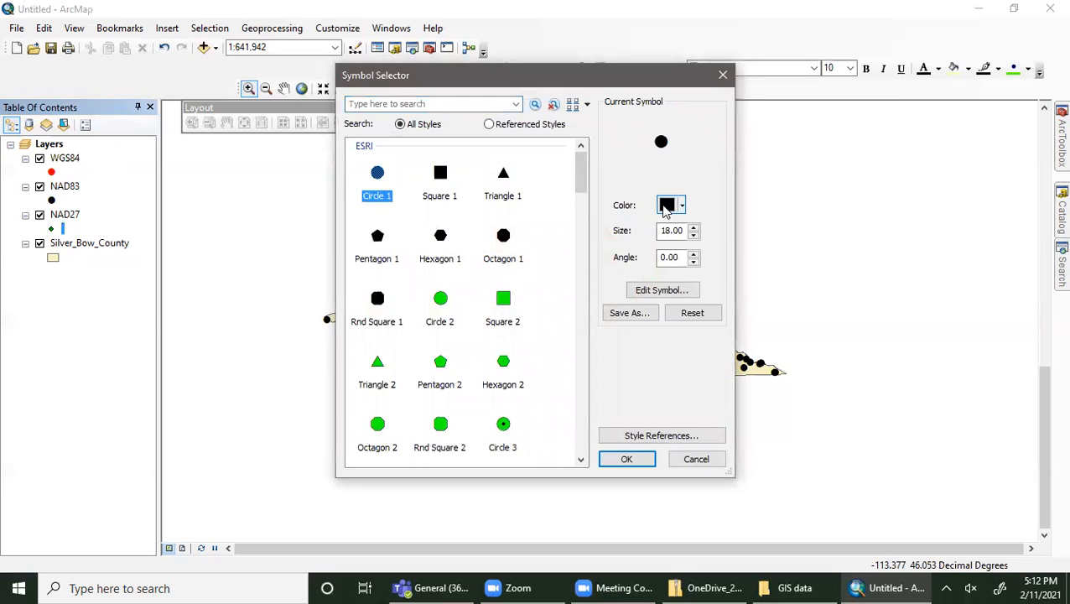
left_click(671, 204)
left_click(649, 275)
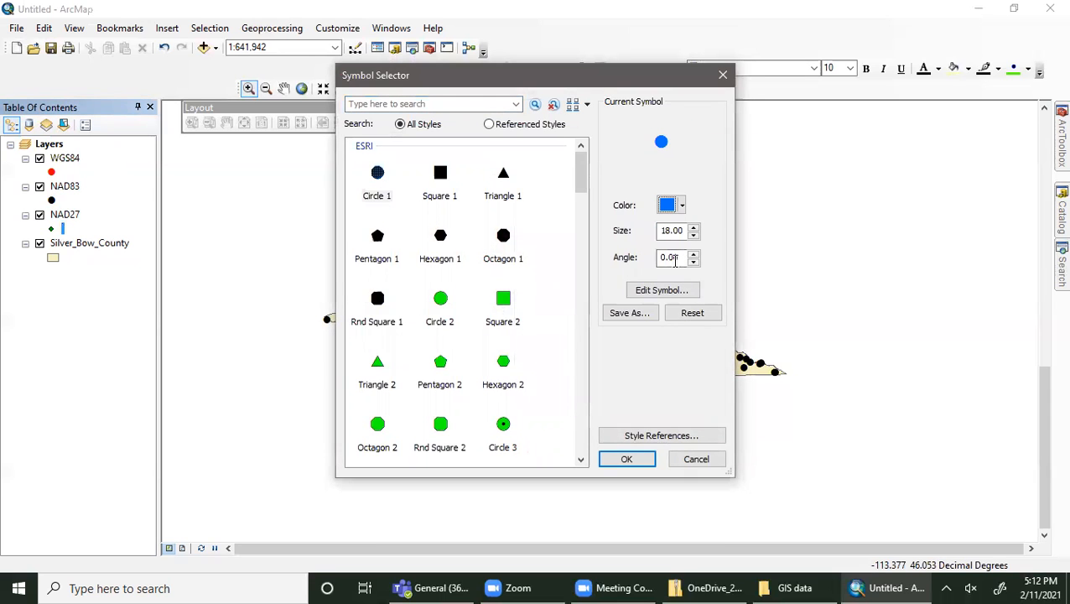
left_click_drag(662, 231, 670, 243)
key("BackSpace")
left_click(627, 459)
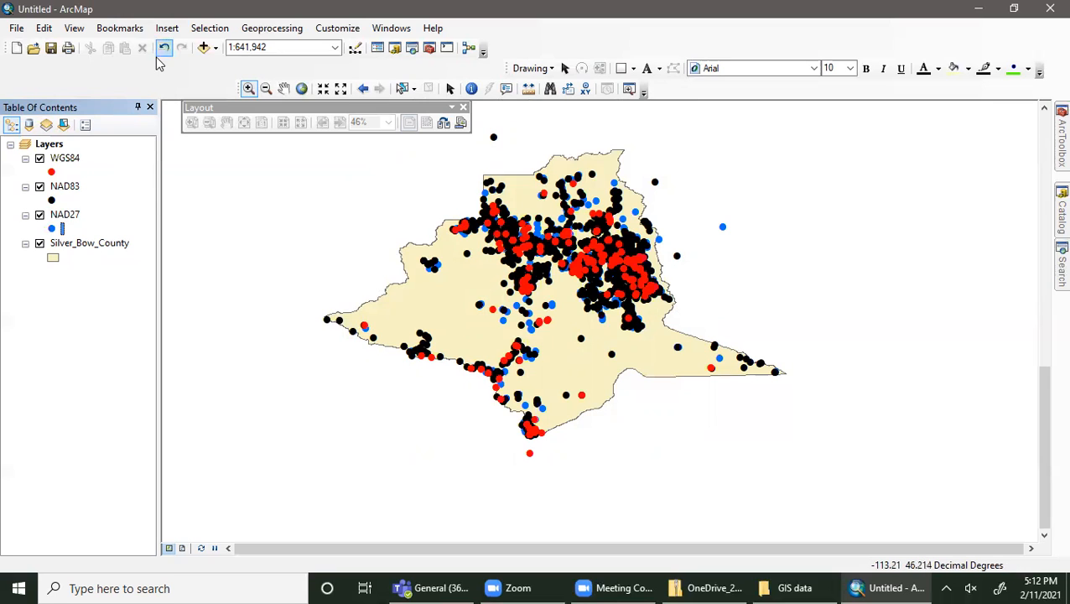
right_click(49, 144)
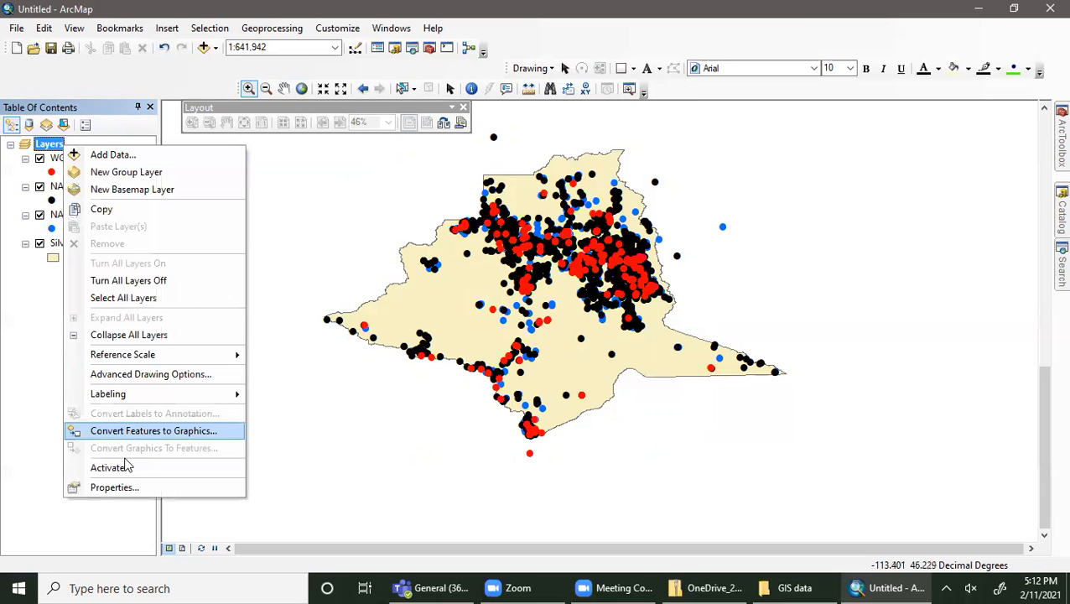
left_click(113, 488)
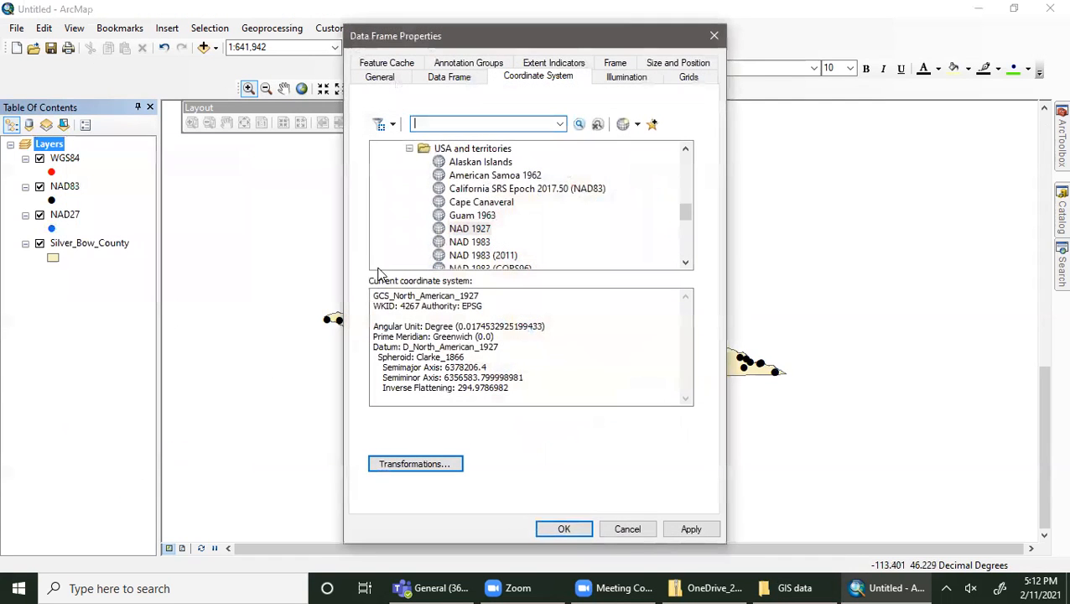
scroll(423, 205, "up", 10)
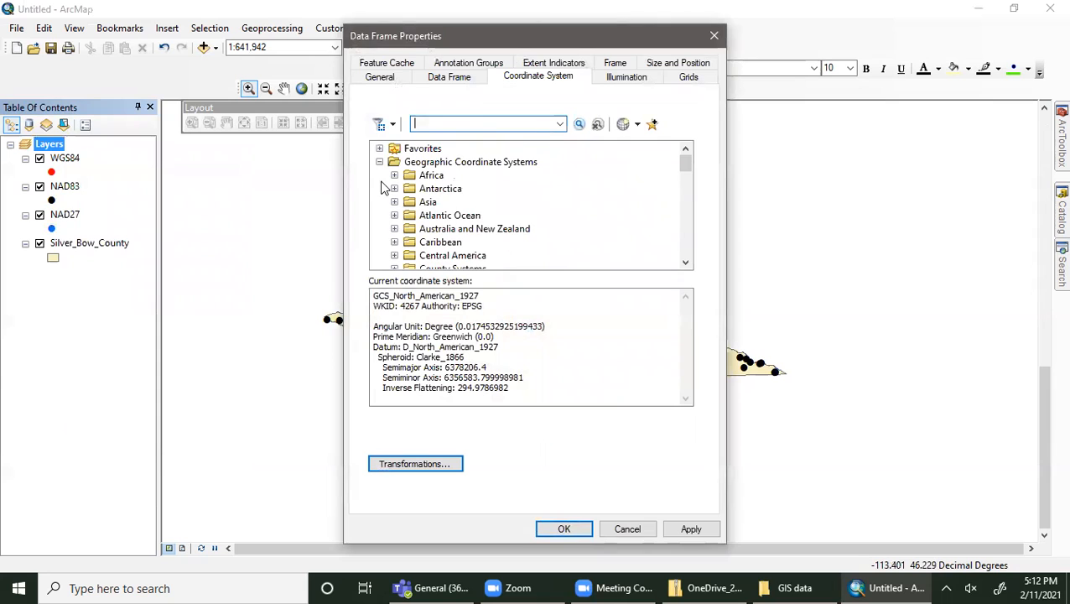
scroll(390, 226, "down", 2)
left_click(394, 229)
scroll(395, 231, "down", 2)
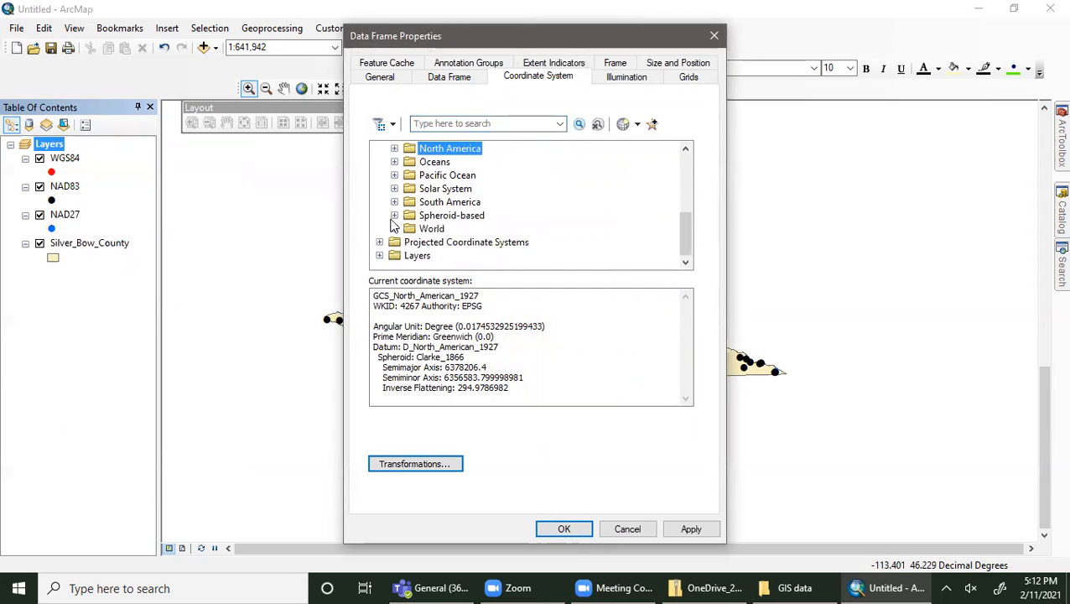
left_click(394, 228)
scroll(421, 205, "down", 8)
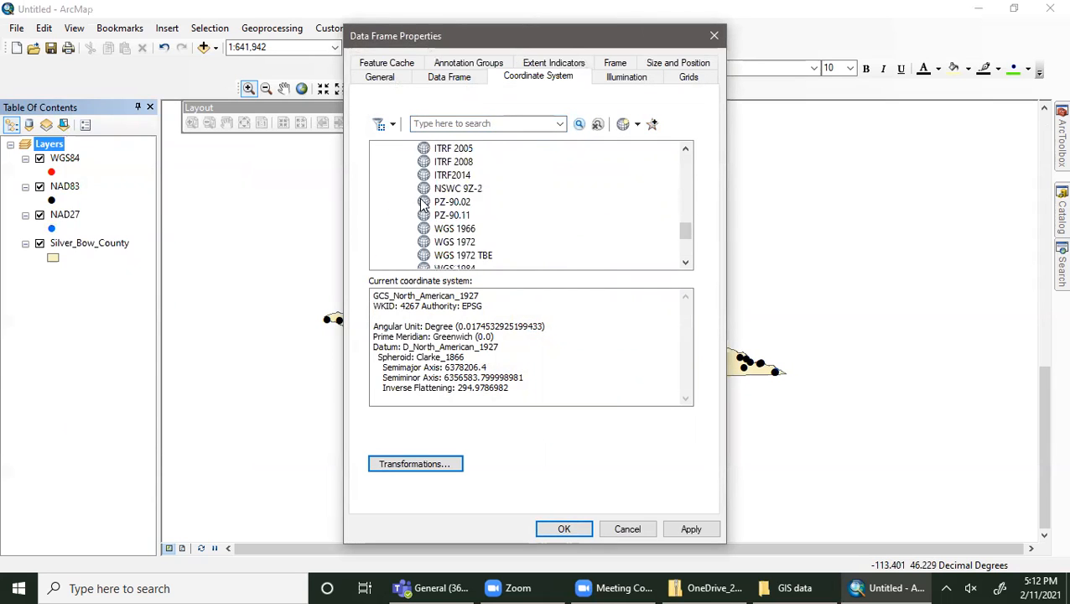
scroll(457, 191, "up", 1)
left_click(461, 189)
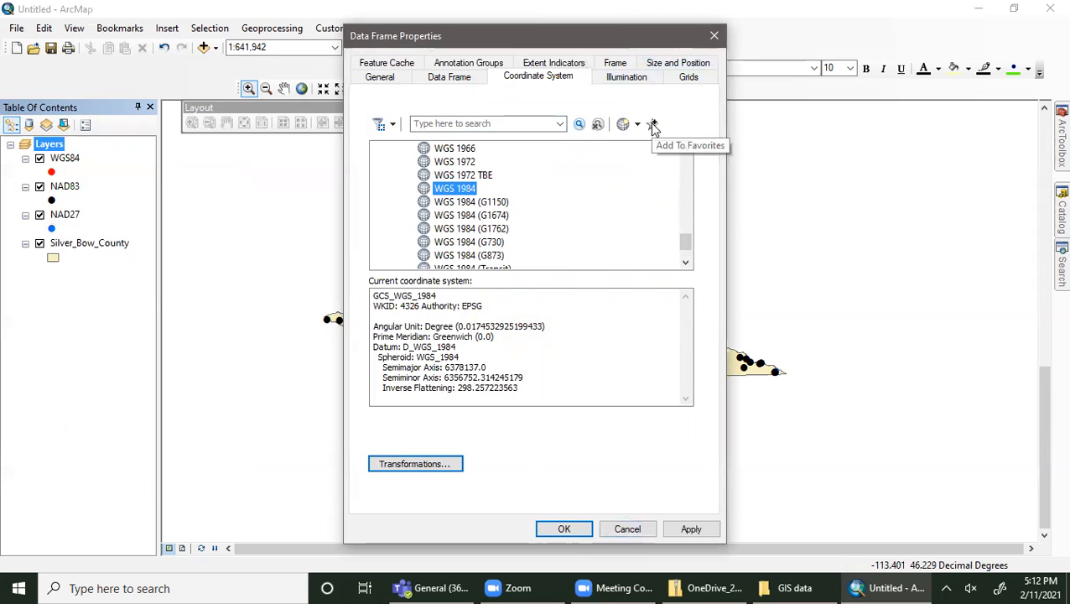
scroll(646, 185, "up", 7)
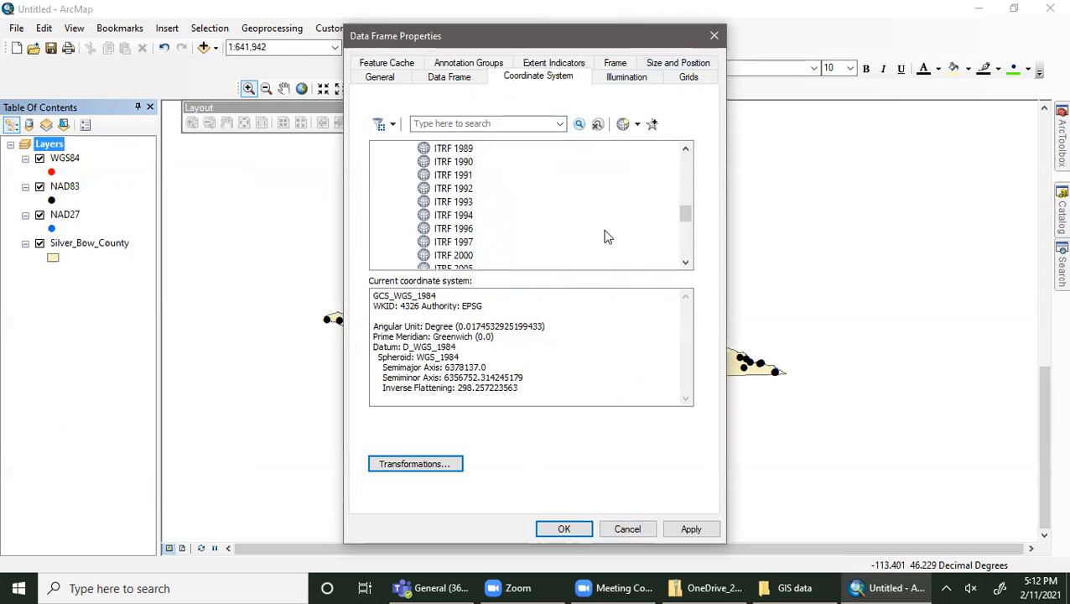
left_click(714, 35)
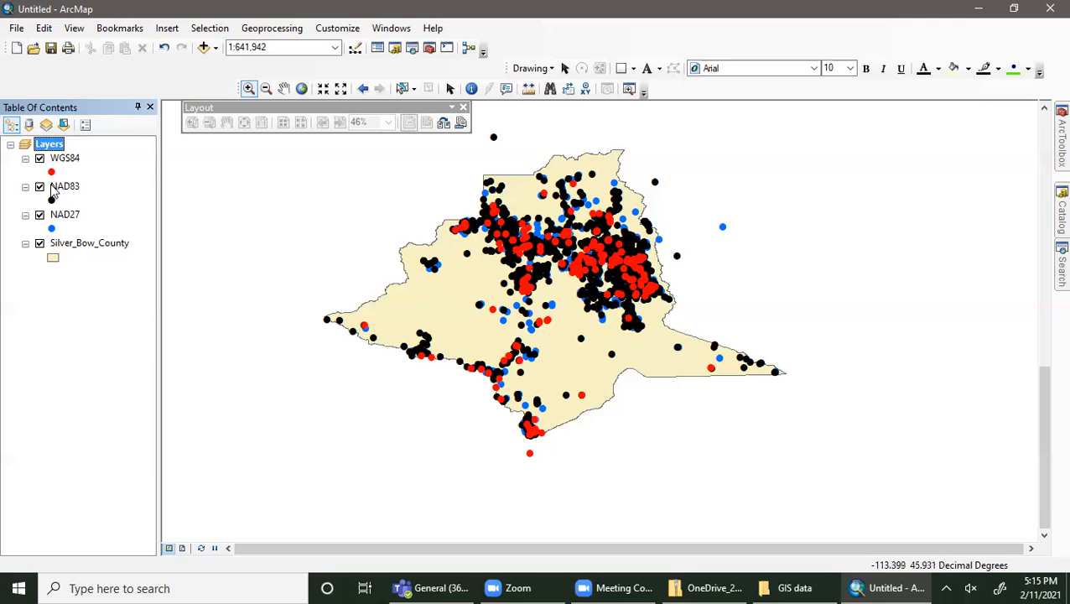
- Set the data frame's coordinate system to the favorite NAD 1983 StatePlane Montana FIPS 2500 (Intl Feet), accepting the differing geographic coordinate systems
right_click(48, 149)
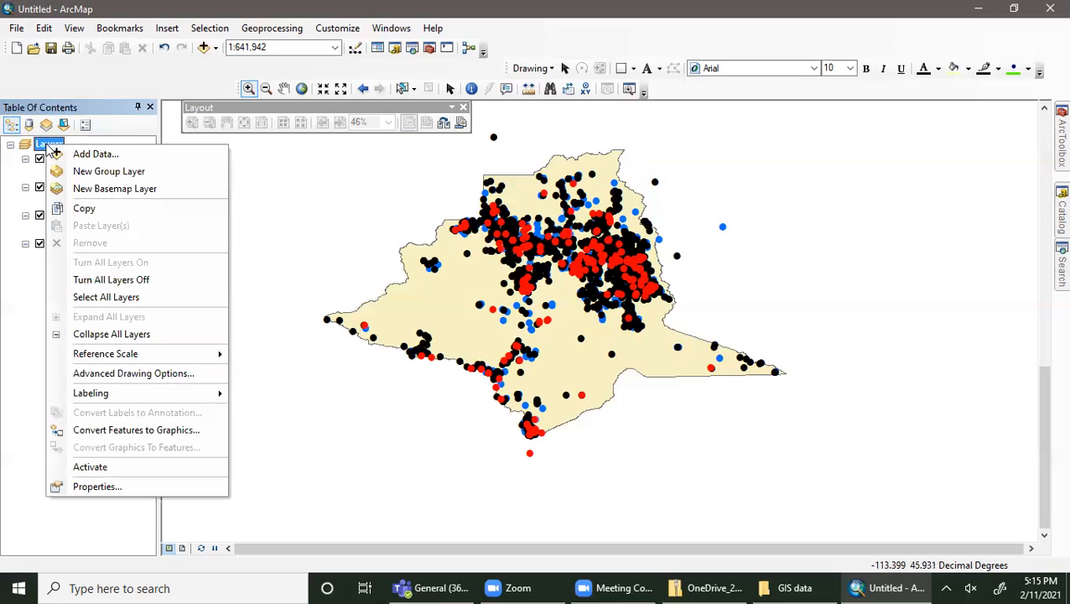
left_click(113, 488)
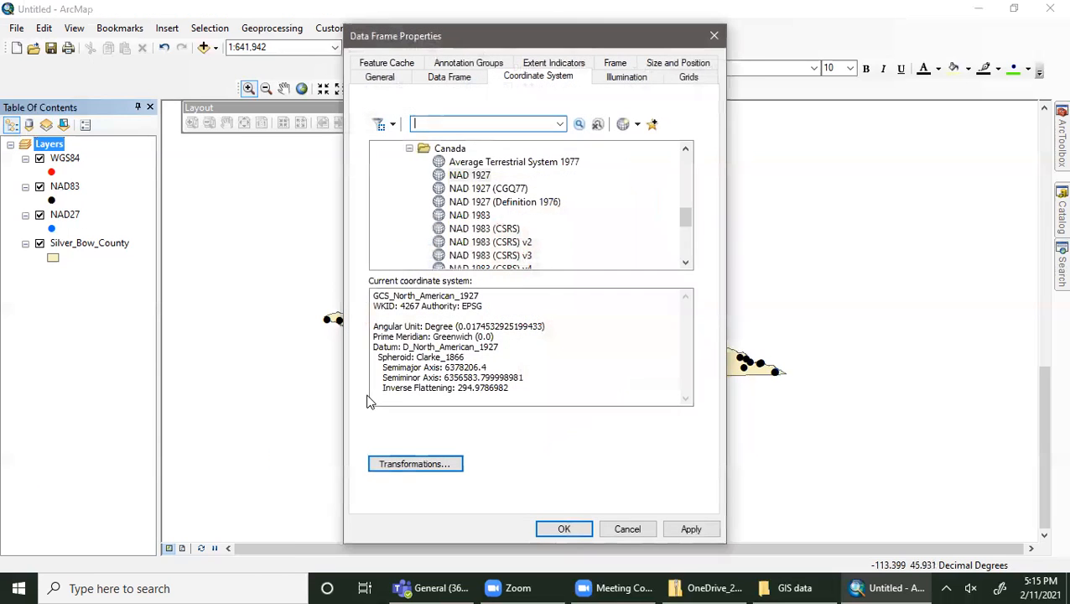
scroll(478, 231, "up", 10)
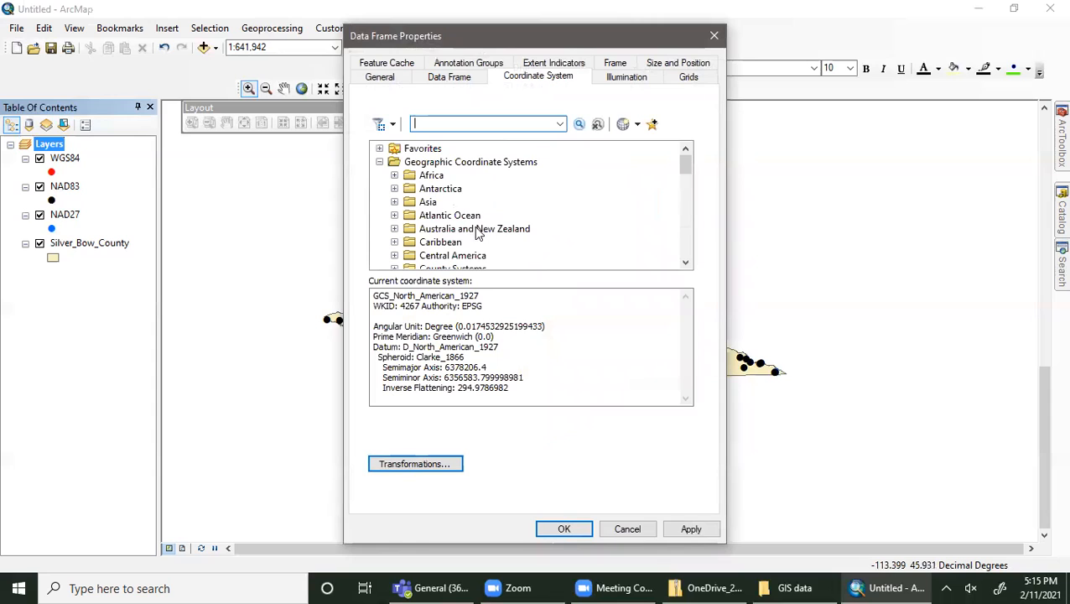
left_click(379, 149)
left_click(554, 164)
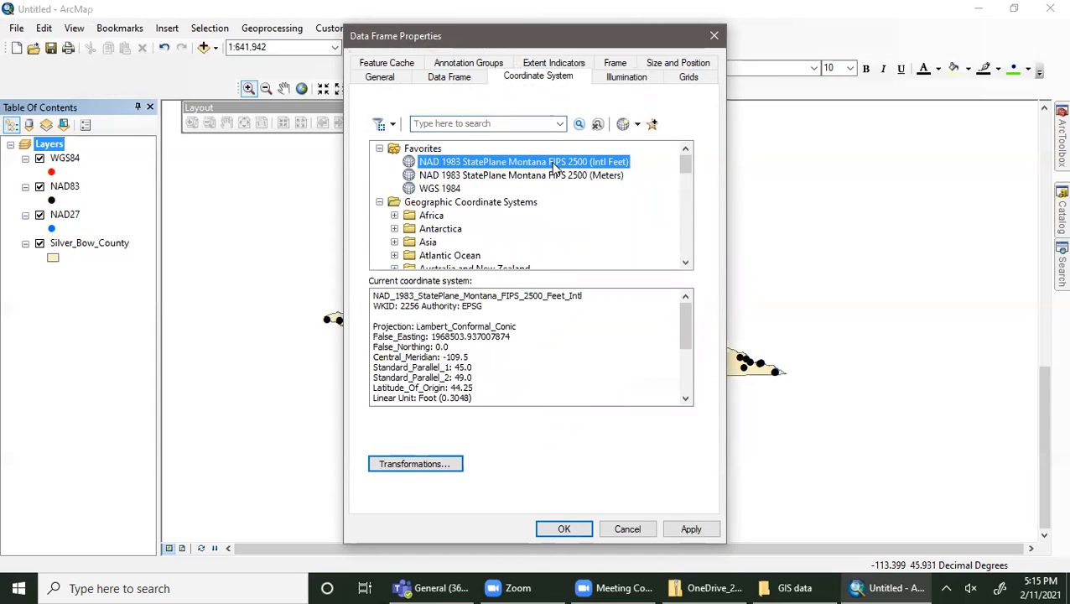
left_click(563, 529)
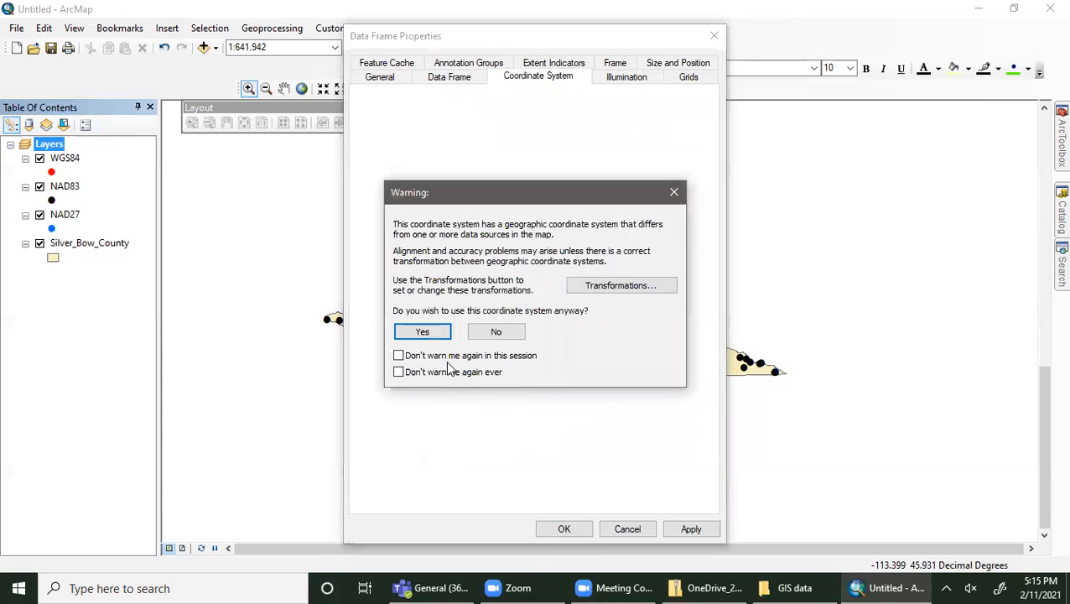
left_click(423, 332)
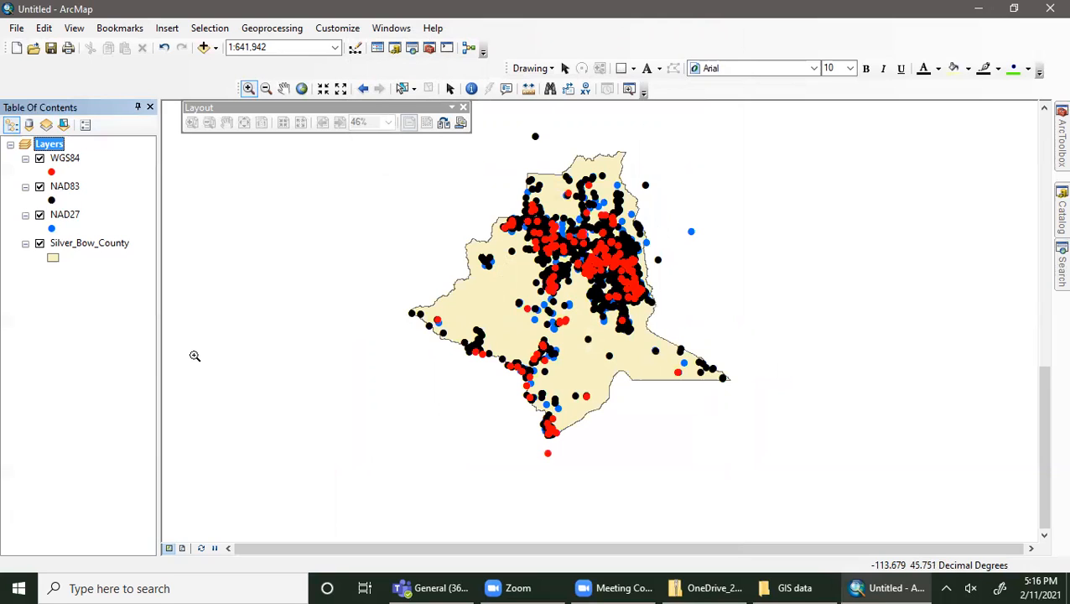
left_click(73, 165)
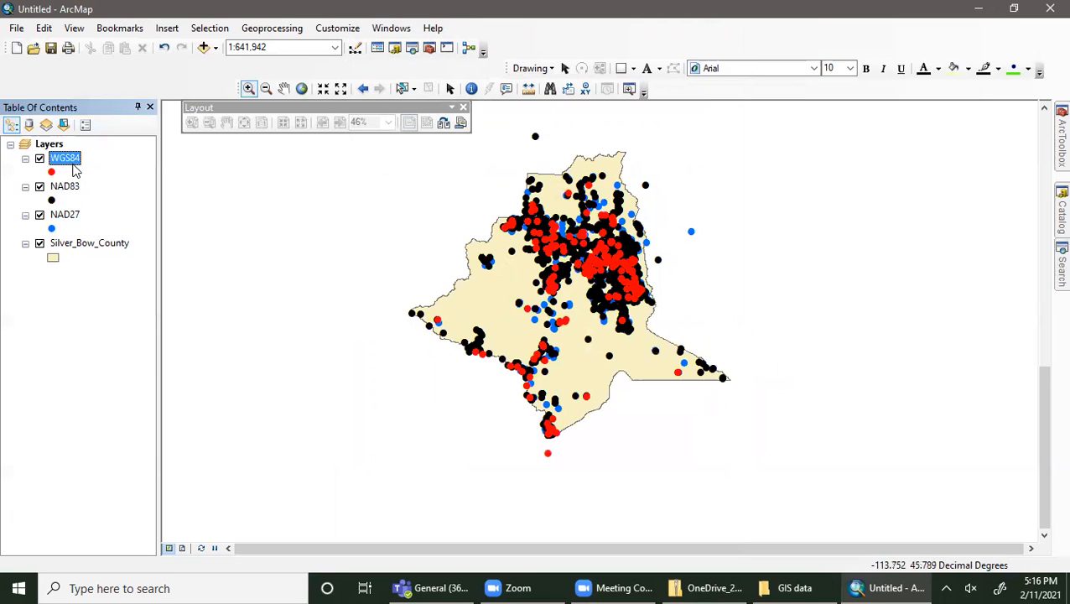
left_click(62, 192)
left_click(63, 217)
left_click(72, 350)
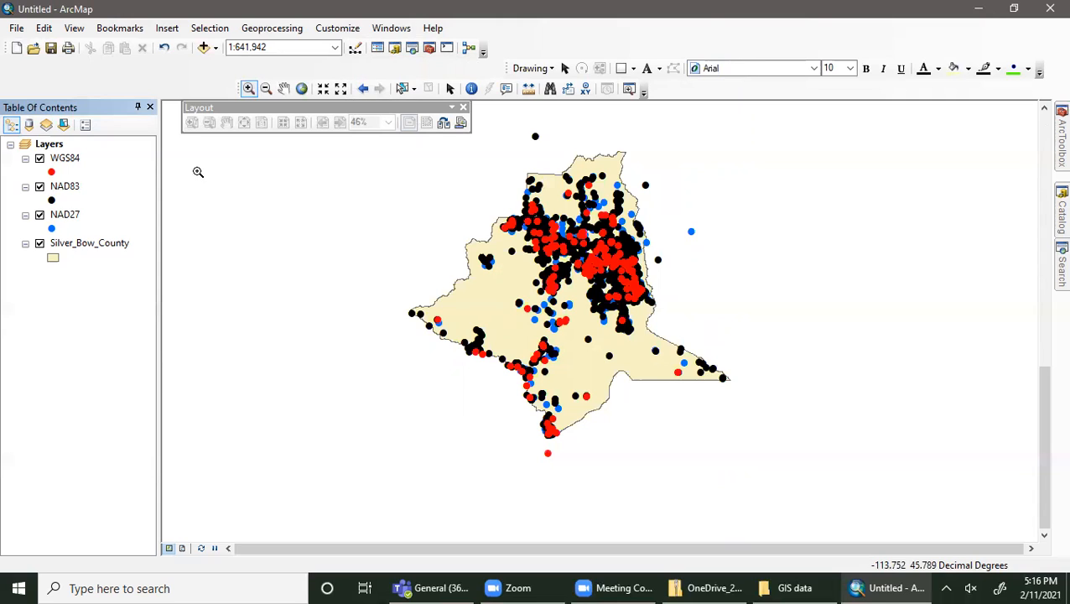
left_click(60, 220)
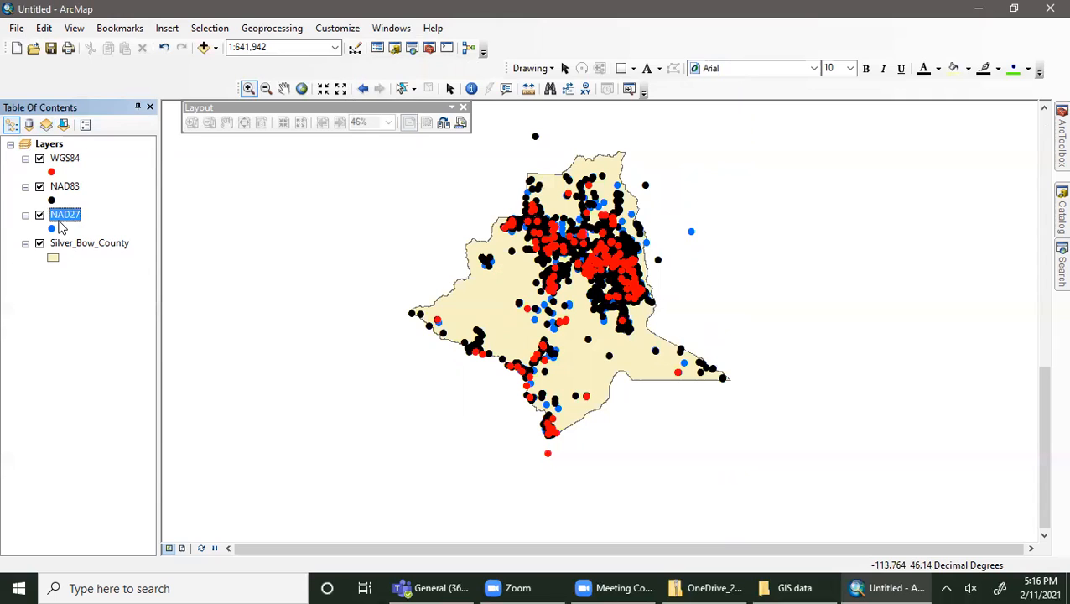
left_click(73, 161)
left_click(76, 380)
left_click(63, 188)
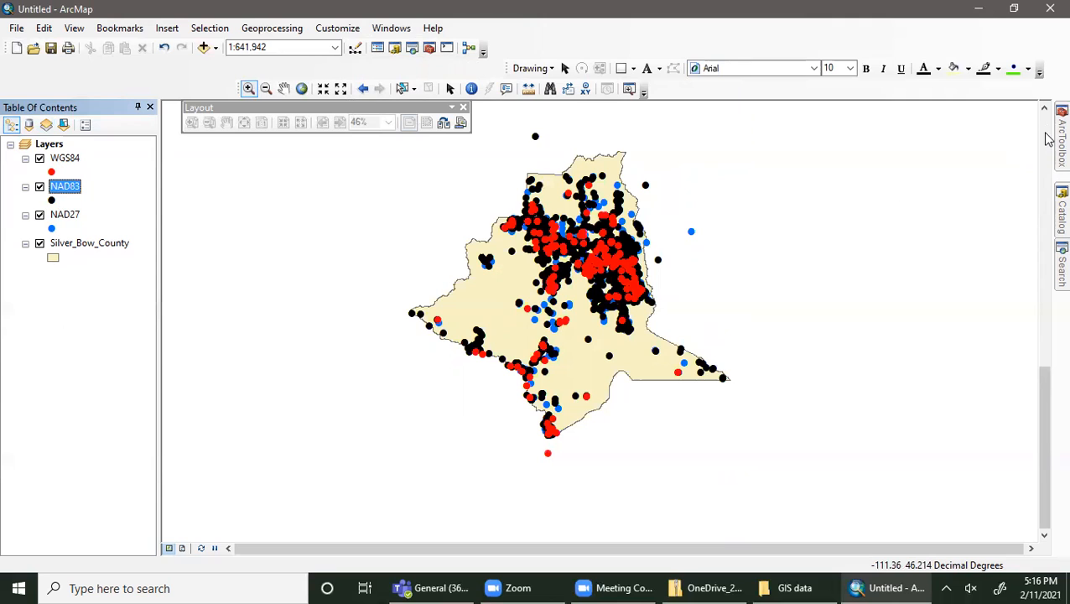
- Open the Project tool from the Projections and Transformations toolset of the Data Management Tools
left_click(812, 586)
left_click(1048, 11)
left_click(733, 587)
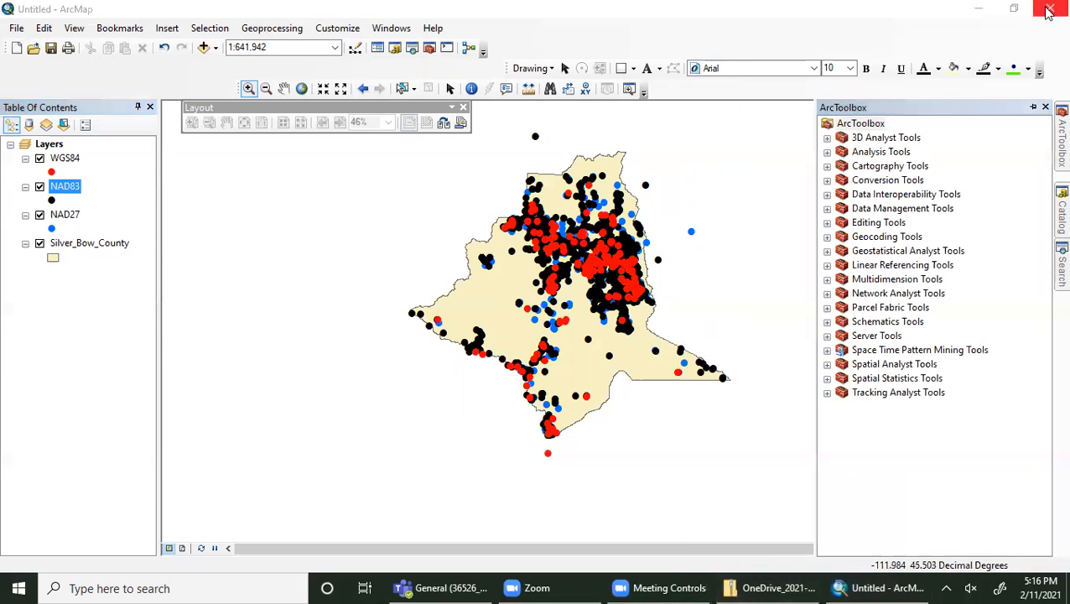
left_click(827, 208)
scroll(863, 335, "down", 2)
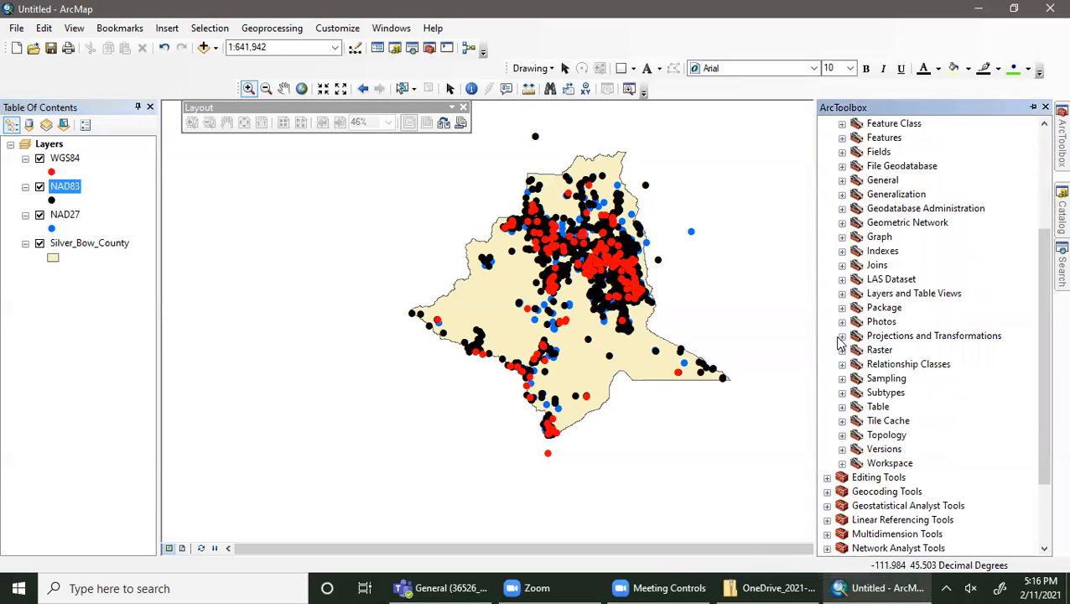
left_click(842, 337)
scroll(887, 382, "down", 1)
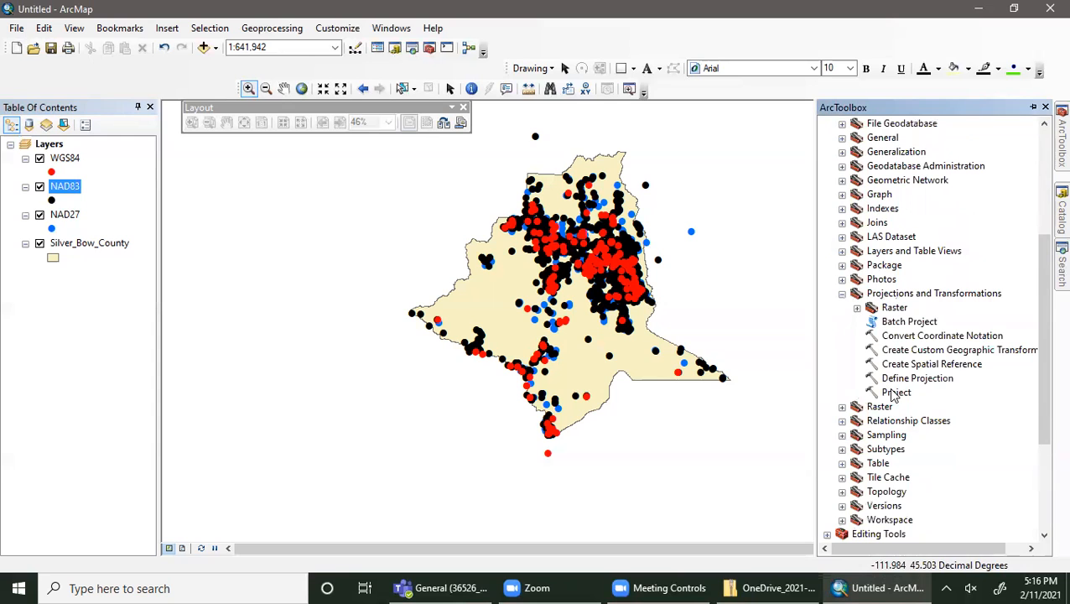
double_click(894, 393)
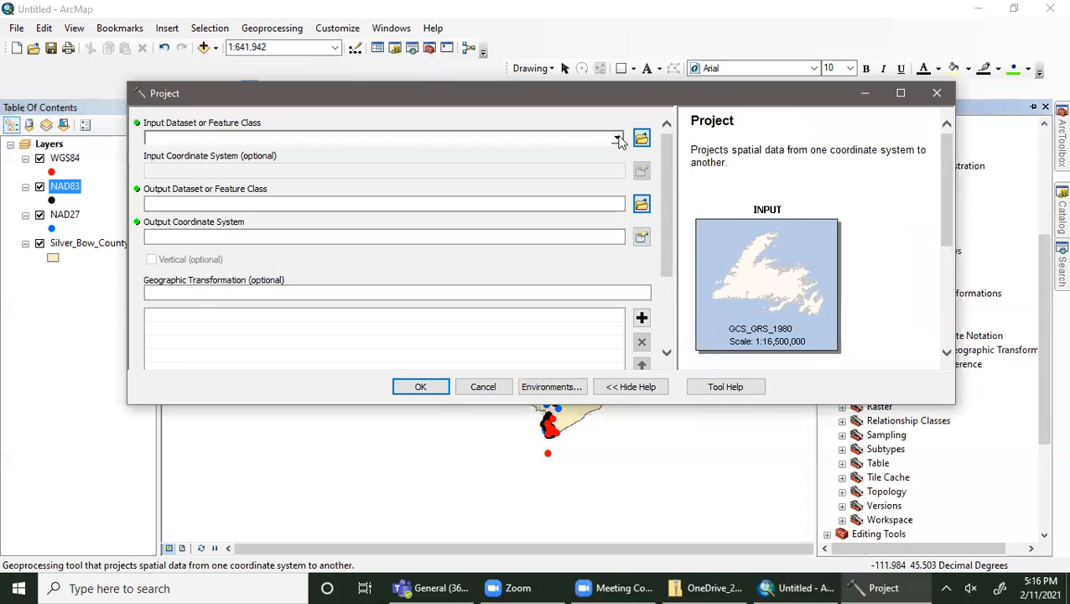
- Choose the WGS84 layer as the dataset to project and save the output as WGStoNAD83 in the GIS data folder
left_click(617, 138)
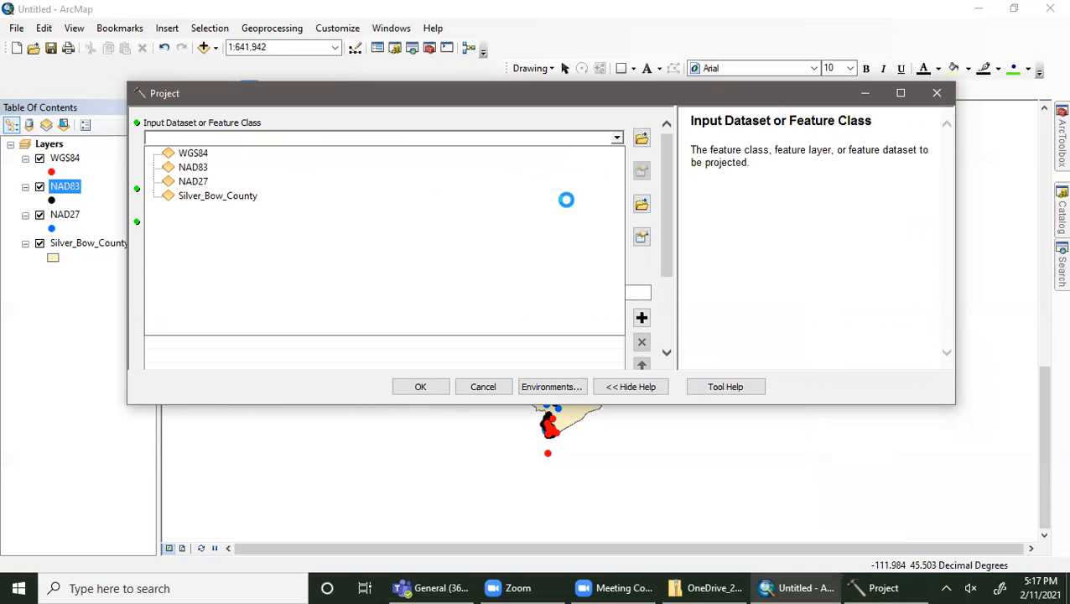
left_click(428, 204)
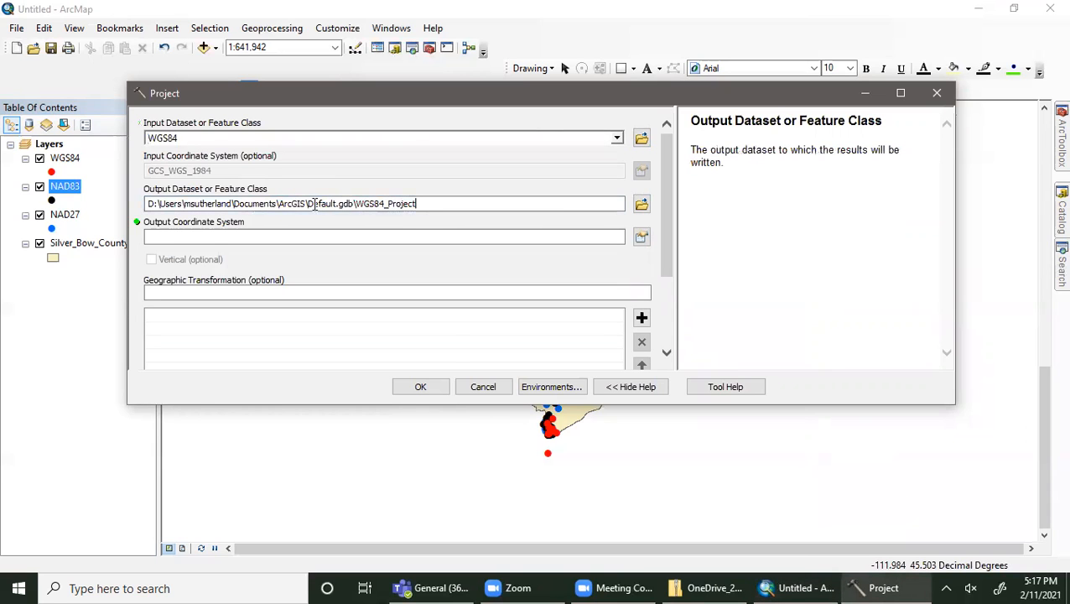
left_click(641, 204)
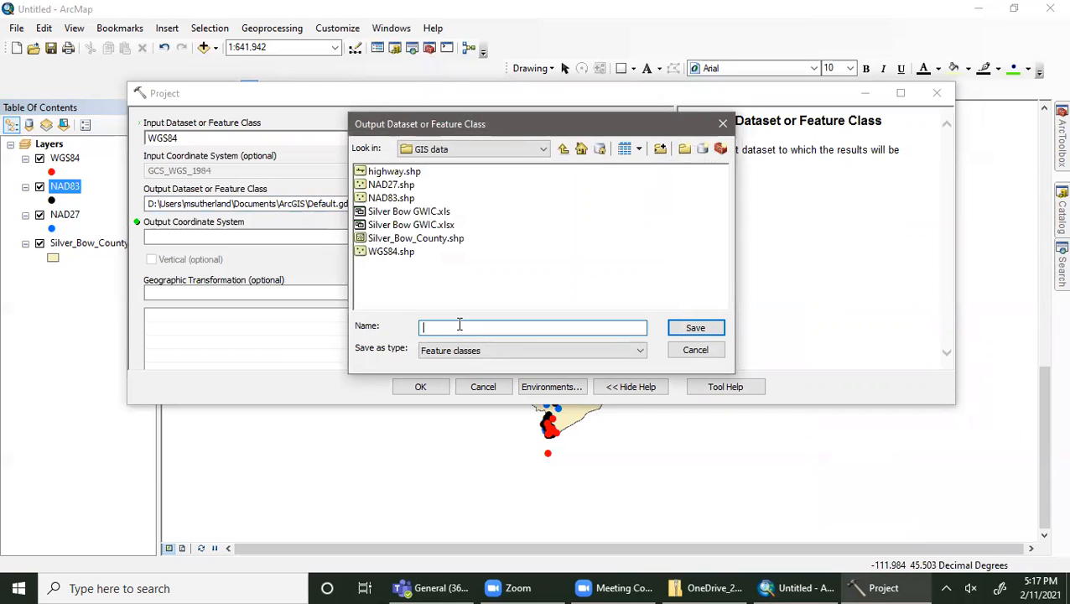
type("WGS")
type("to0")
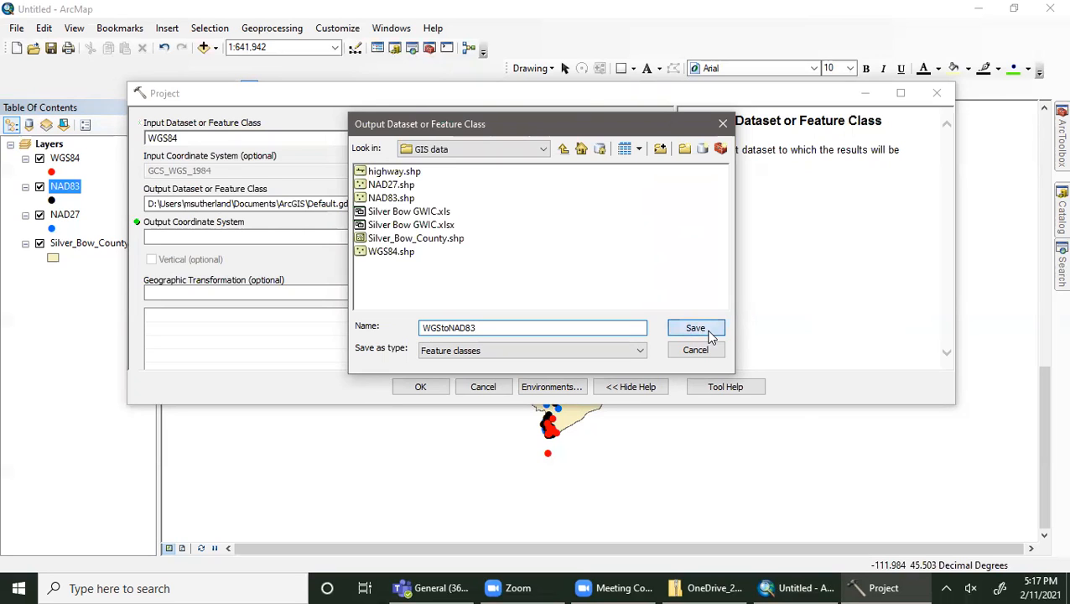
left_click(708, 332)
- Set the output coordinate system to the geographic NAD 1983 for USA and territories, and run the projection
left_click(643, 237)
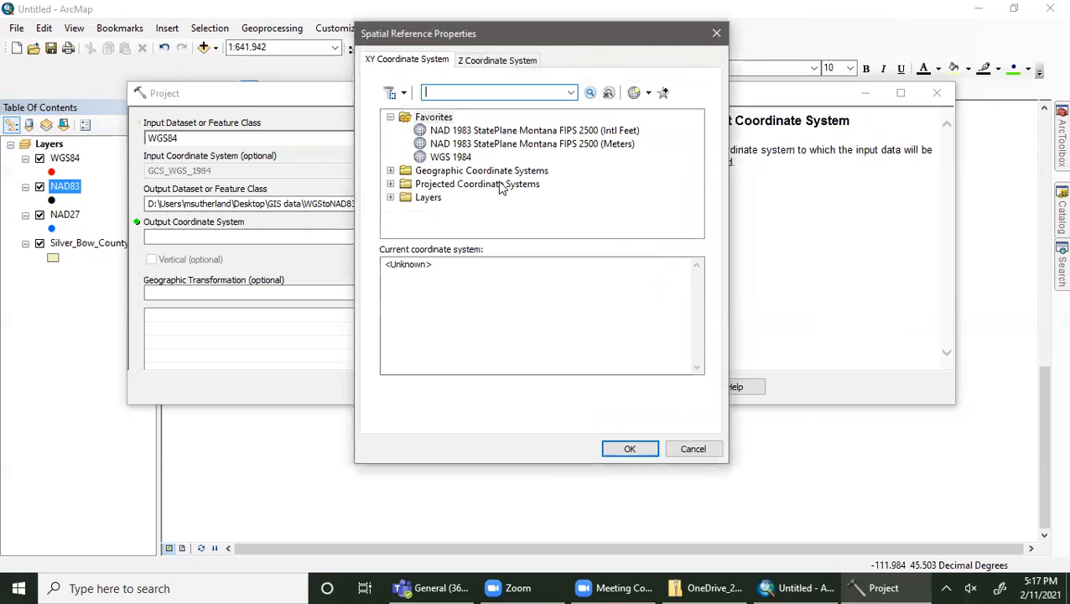
left_click(390, 171)
scroll(401, 180, "down", 3)
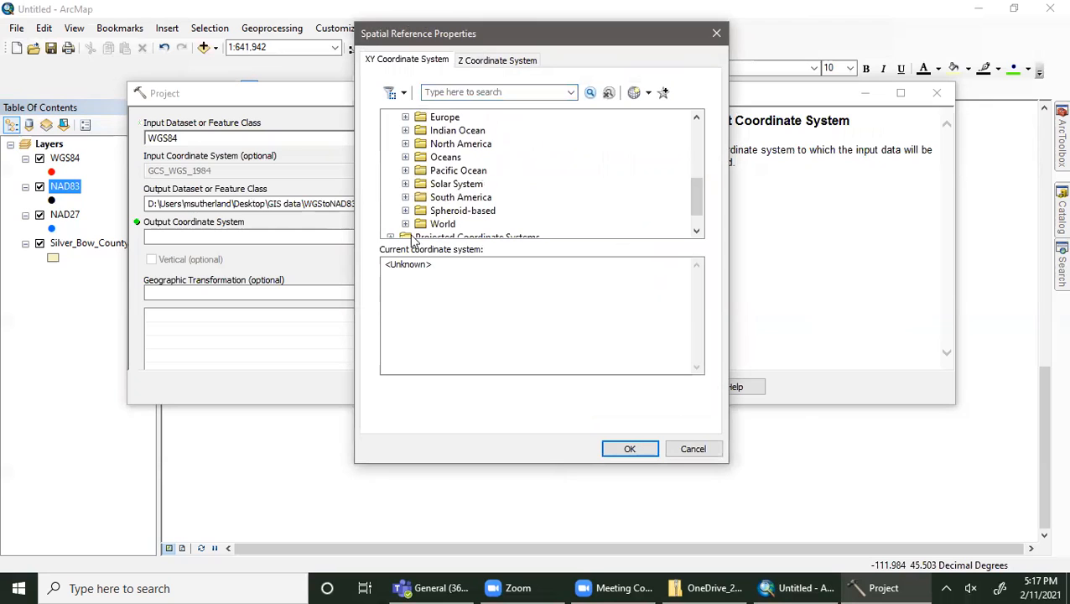
left_click(405, 144)
scroll(406, 225, "down", 5)
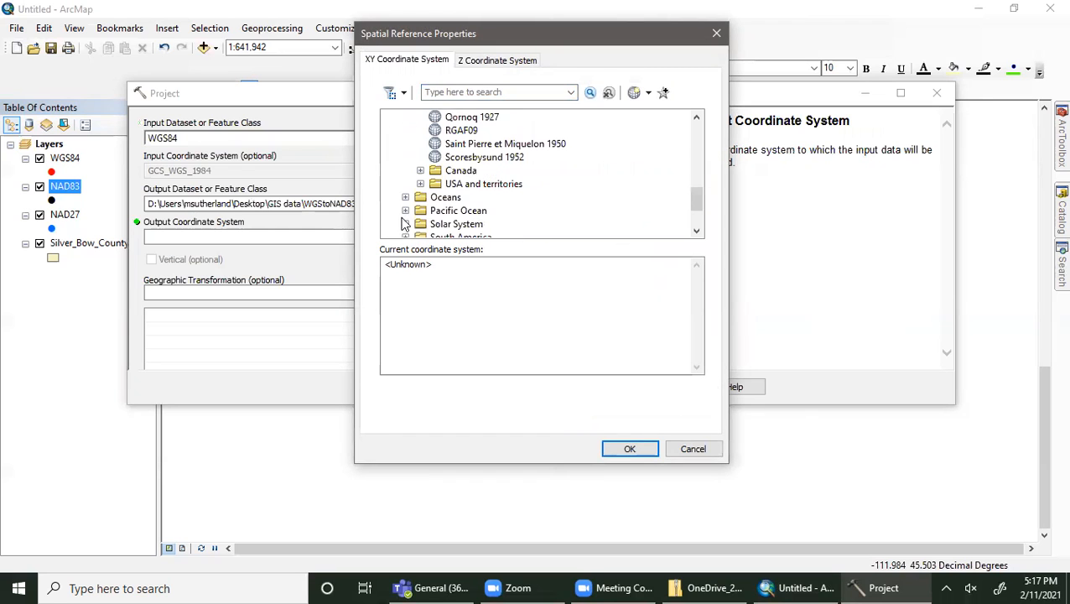
left_click(420, 188)
scroll(422, 190, "down", 2)
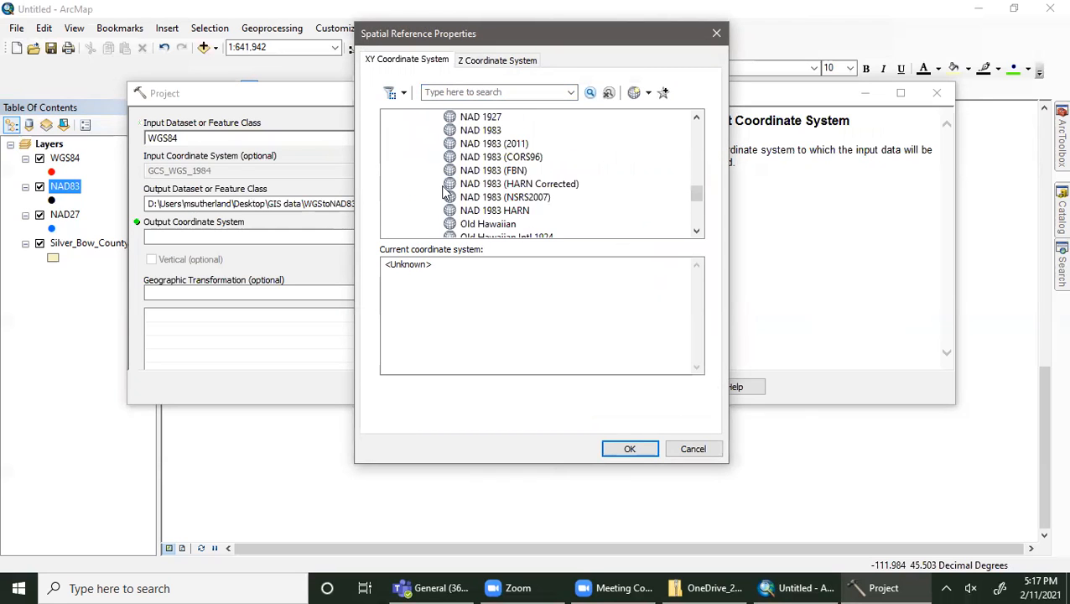
left_click(483, 130)
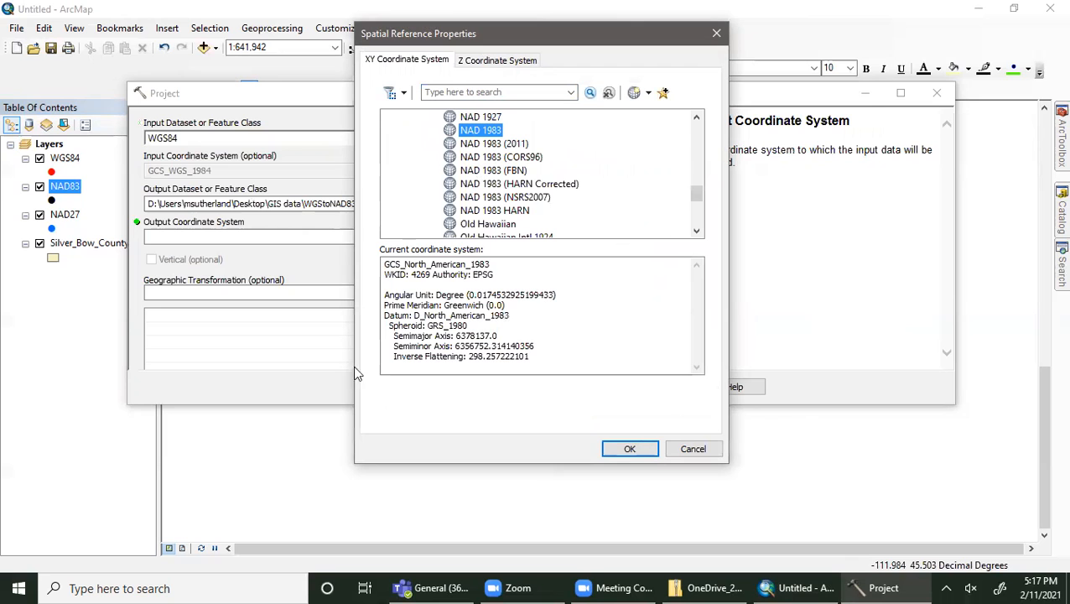
left_click(643, 454)
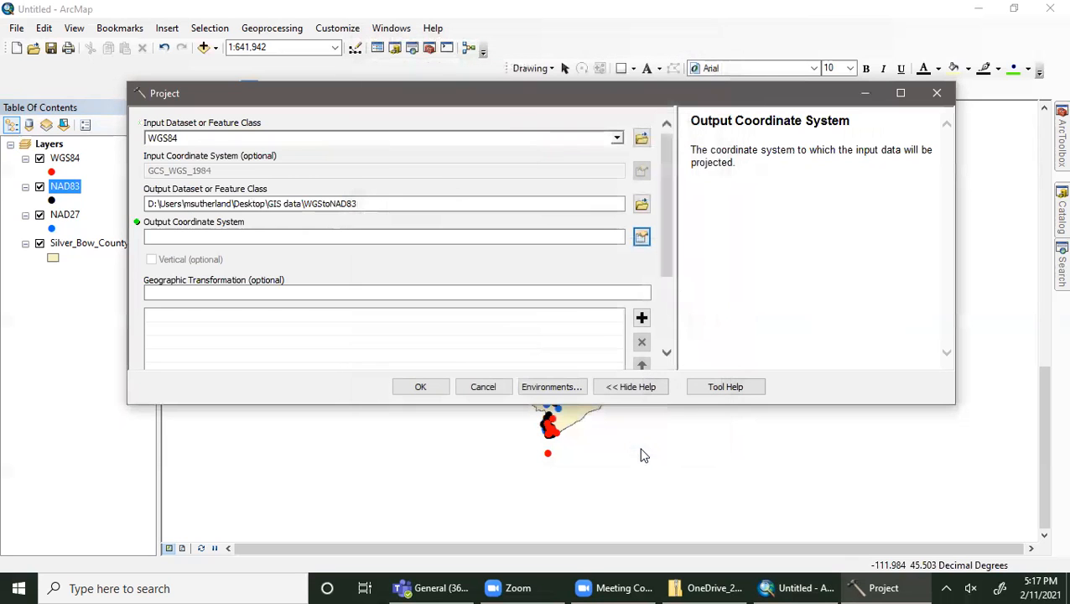
left_click(420, 390)
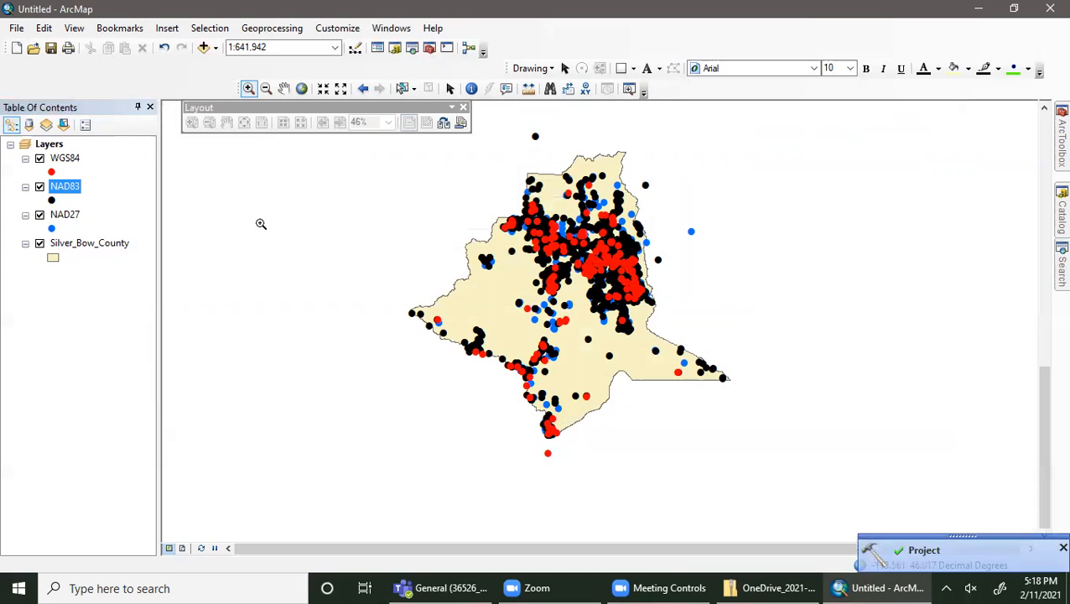
- Check the coordinate system of WGStoNAD83.shp in the GIS data folder and add the shapefile to the map
mouse_move(881, 589)
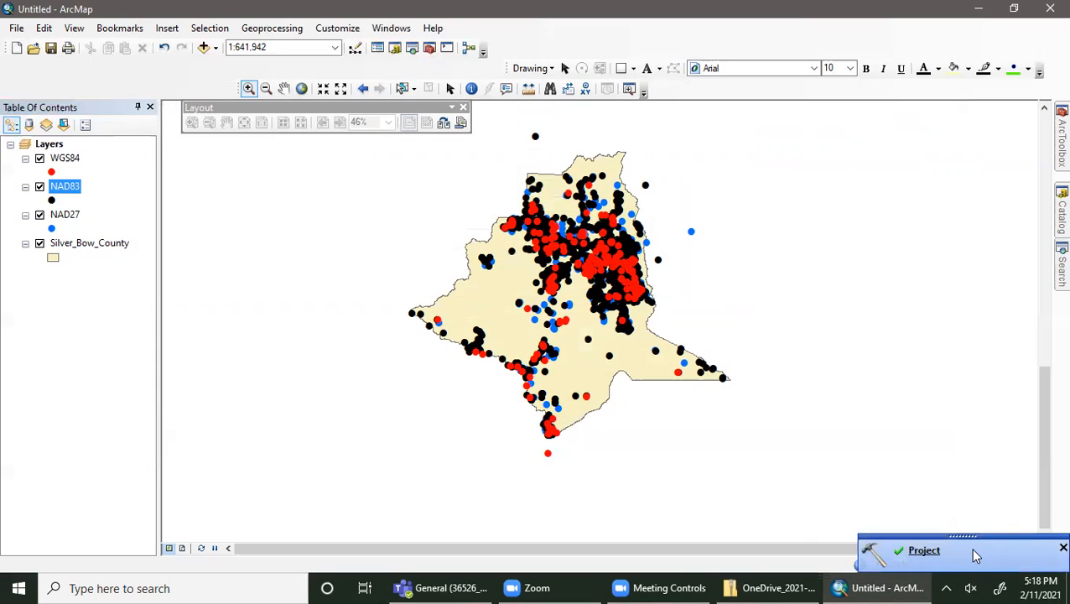
mouse_move(1054, 217)
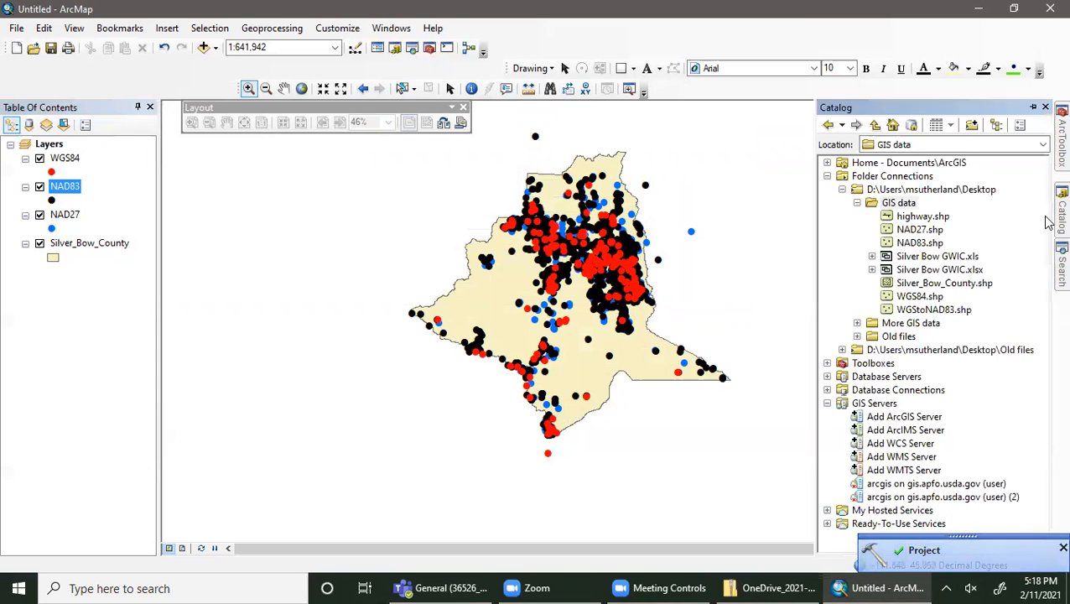
left_click_drag(940, 311, 486, 248)
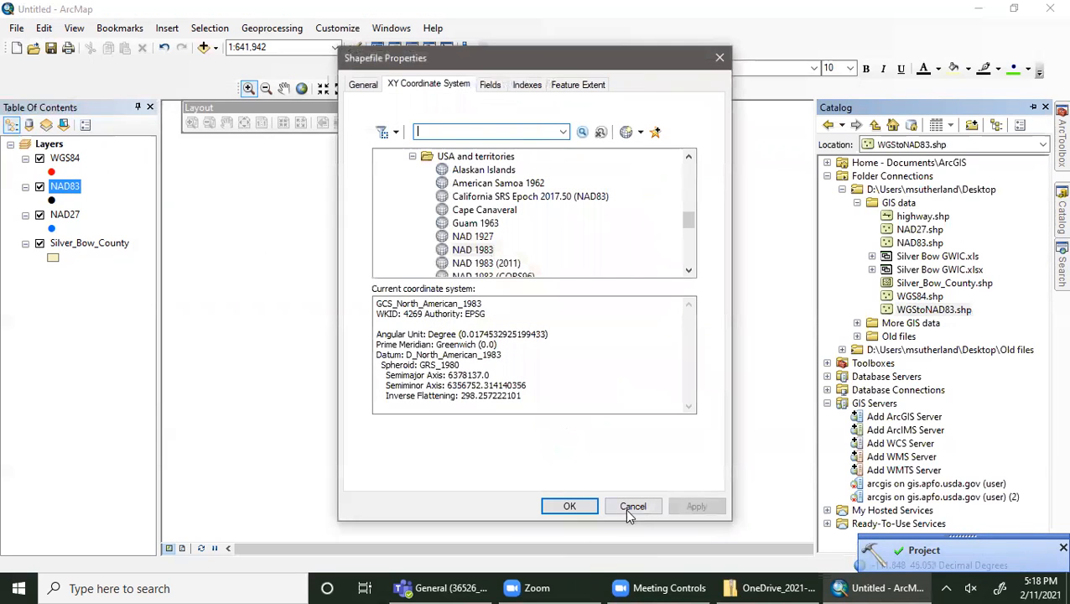
left_click(630, 508)
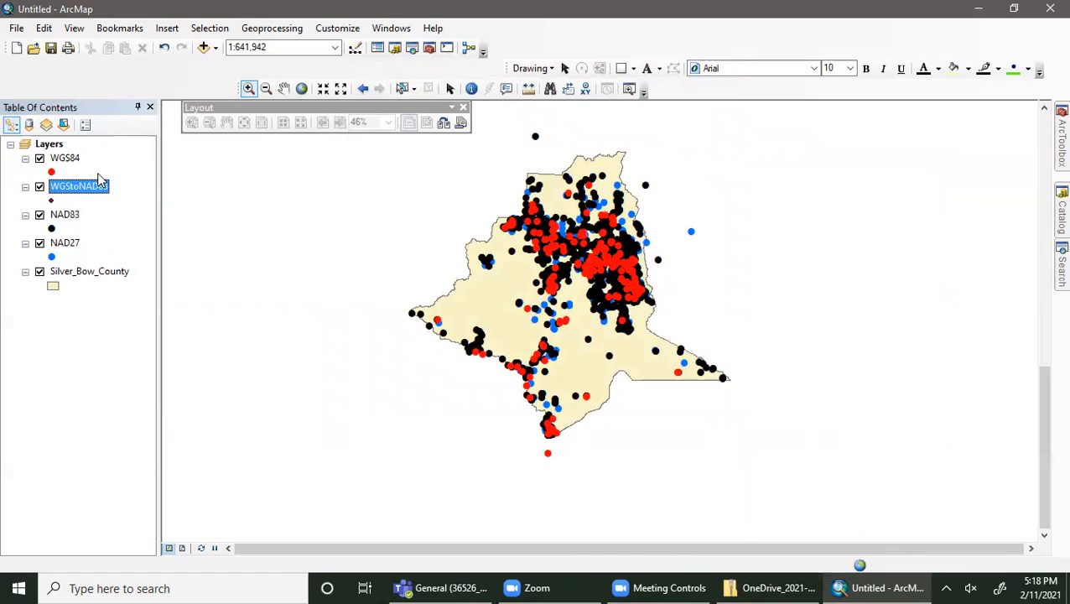
- Turn off the original WGS84 layer and remove it from the map
left_click(61, 168)
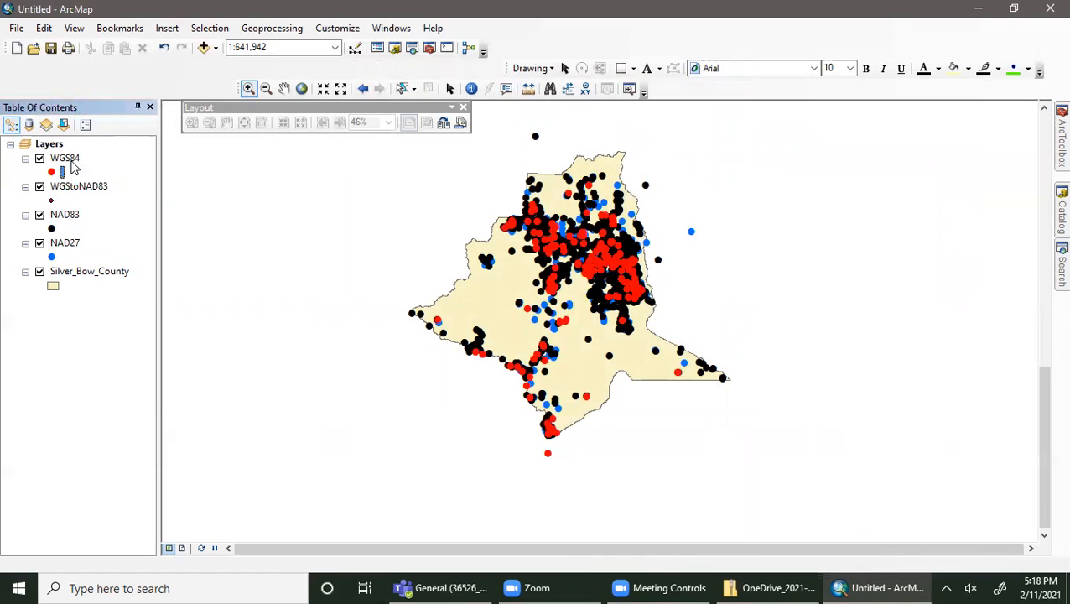
left_click(39, 159)
left_click(63, 158)
right_click(61, 159)
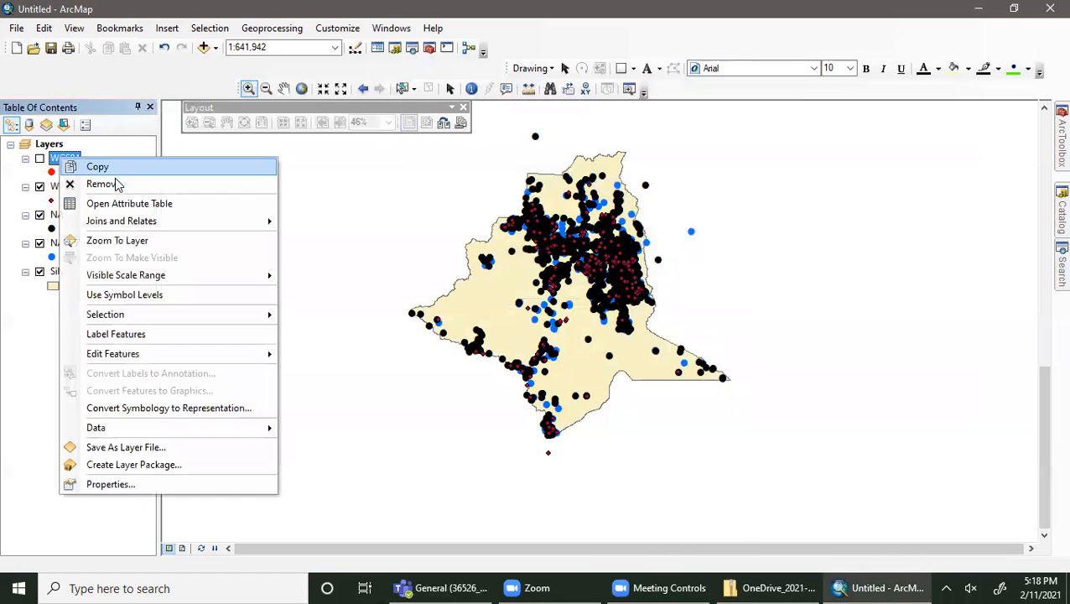
left_click(103, 184)
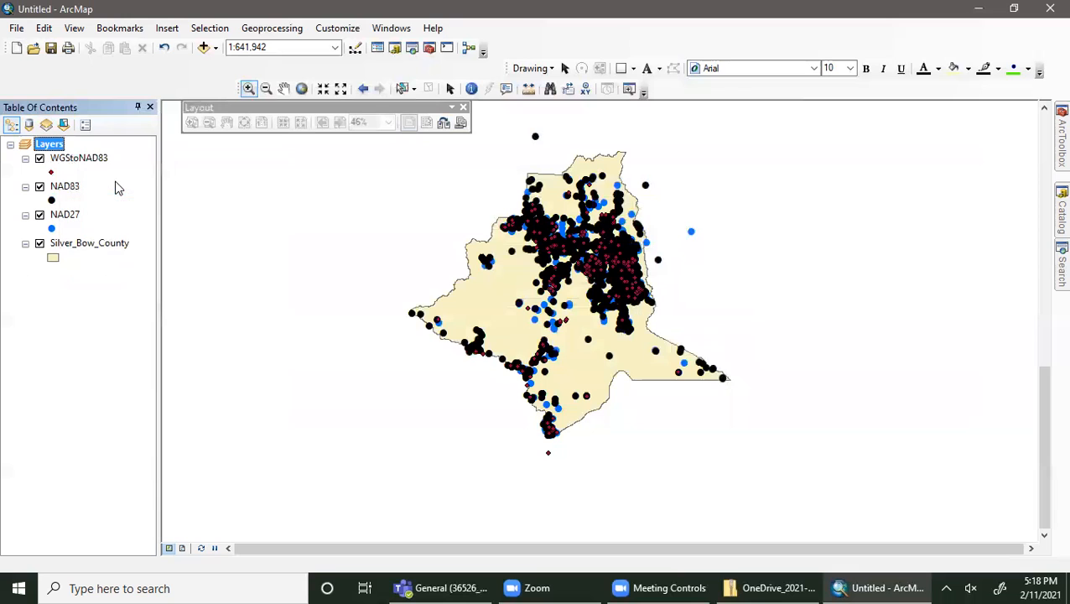
- Change the WGStoNAD83 layer's point symbol to a red Circle 1 at size 10
left_click(51, 173)
left_click(377, 185)
double_click(667, 233)
type("10")
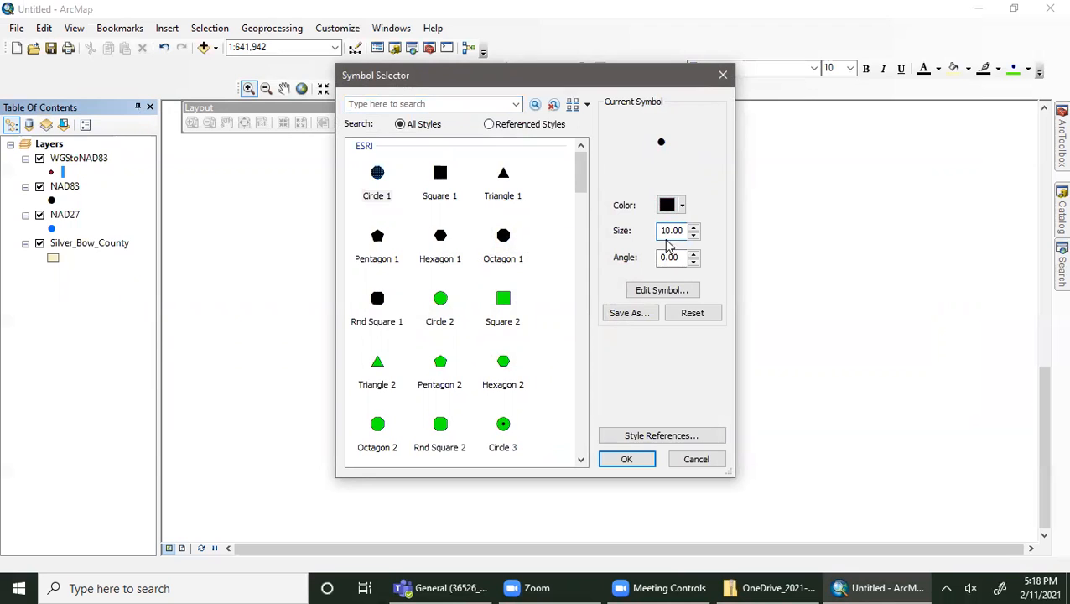
left_click(681, 204)
left_click(537, 275)
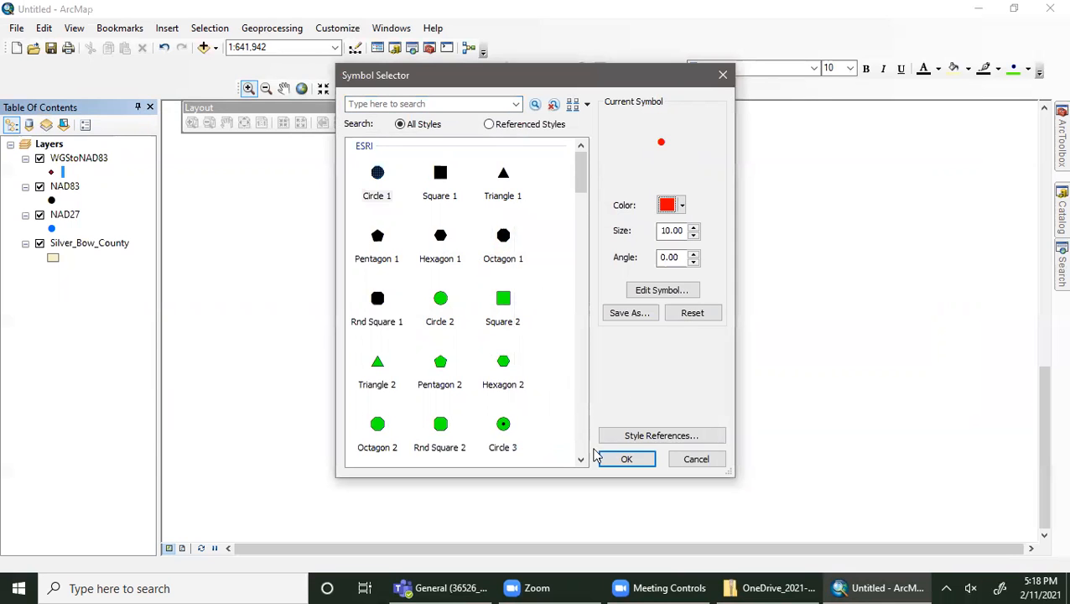
left_click(618, 459)
- Start the Project tool with NAD27 as input and name the output NAD27toNAD83 in the GIS data folder
left_click(1061, 138)
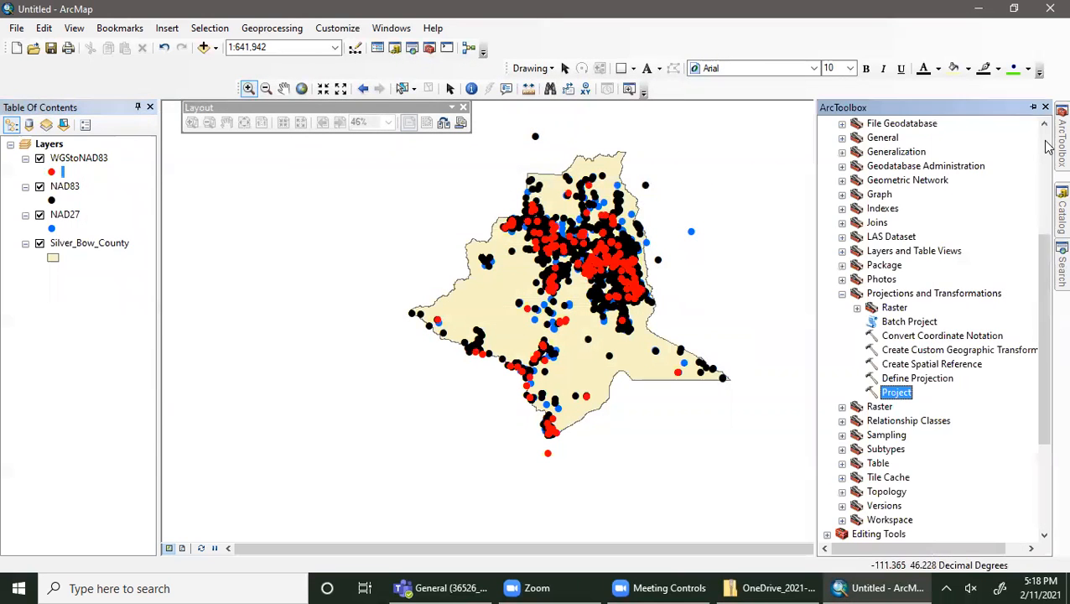
double_click(886, 393)
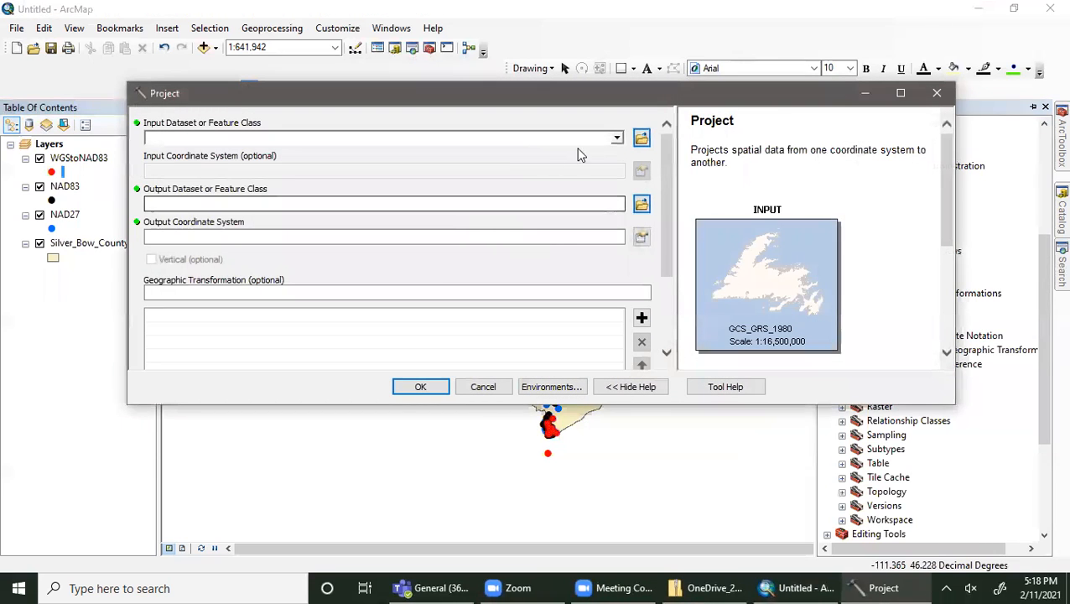
left_click(617, 138)
left_click(202, 186)
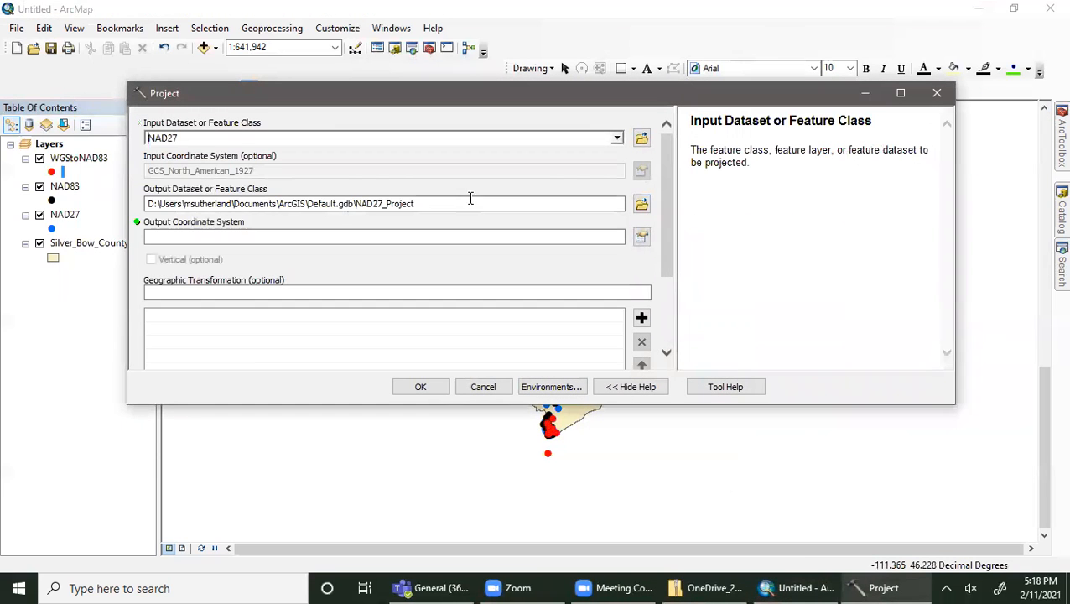
left_click(641, 205)
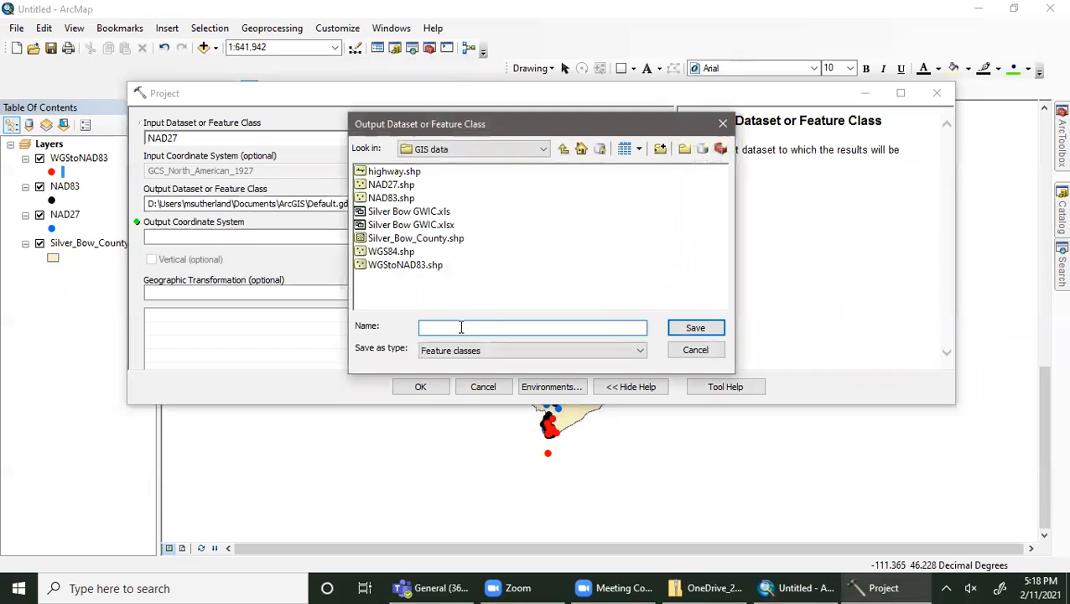
type("NAD27toNAD83")
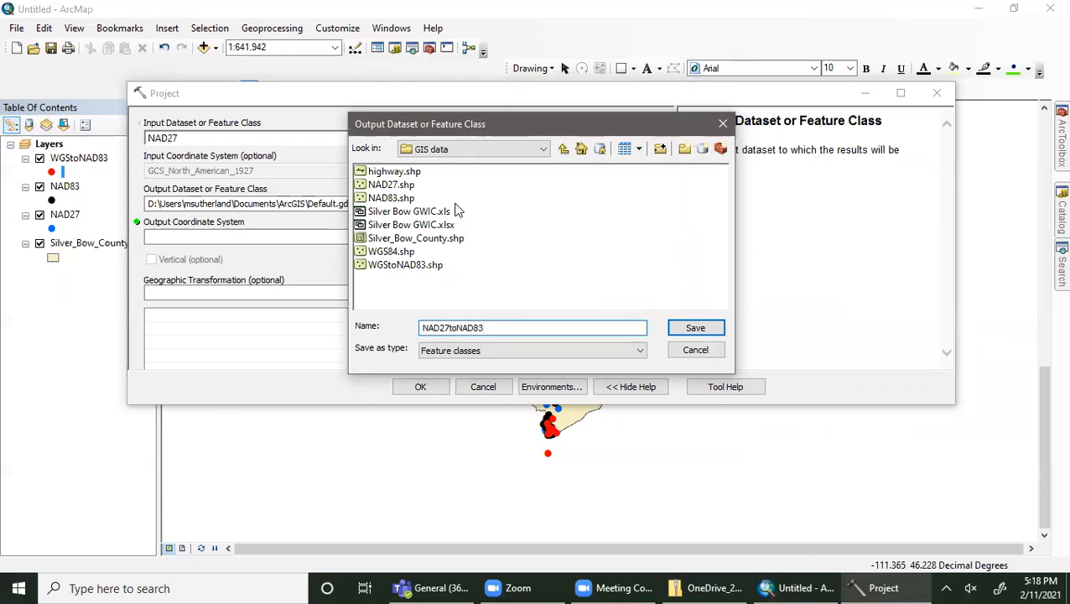
left_click(709, 329)
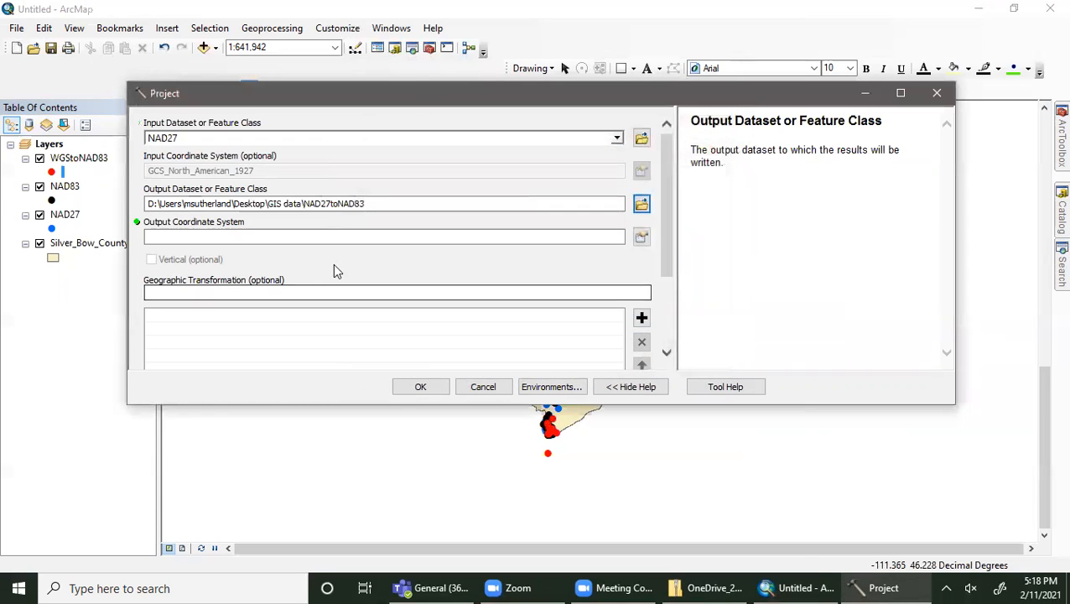
- Set the output coordinate system to the geographic NAD 1983 under North America, USA and territories, and run the projection of NAD27
left_click(641, 237)
left_click(390, 170)
scroll(399, 177, "down", 4)
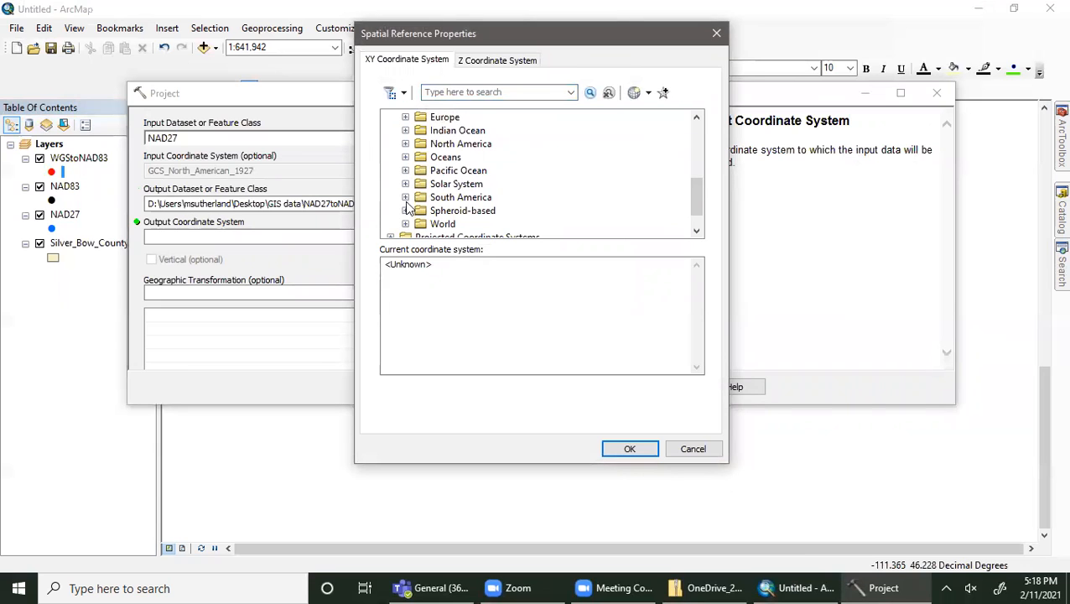
left_click(405, 143)
scroll(411, 163, "down", 1)
scroll(408, 162, "down", 1)
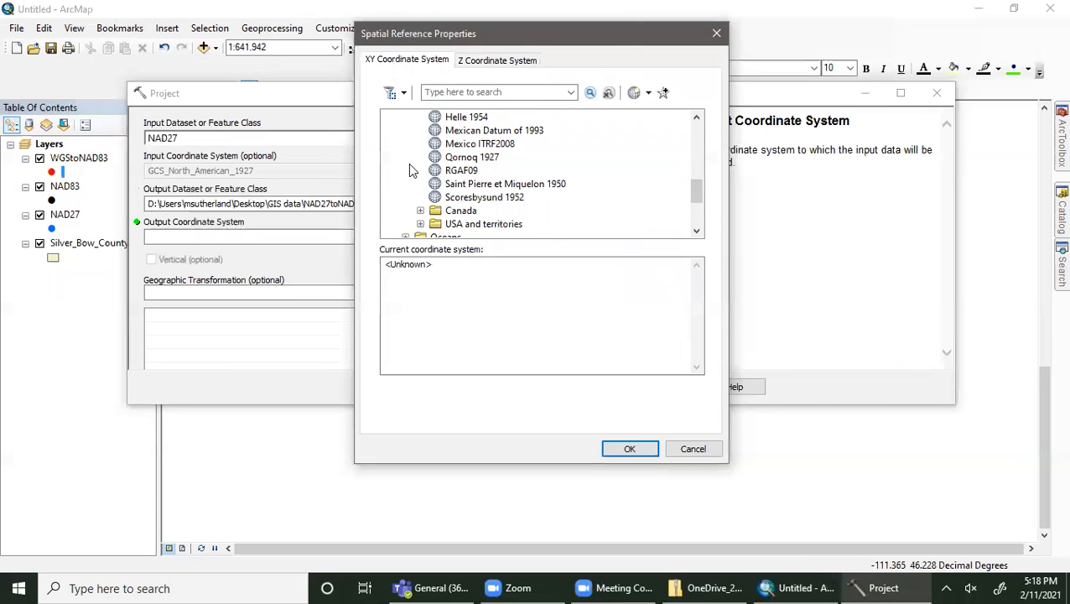
left_click(421, 223)
scroll(421, 215, "down", 3)
scroll(424, 210, "up", 2)
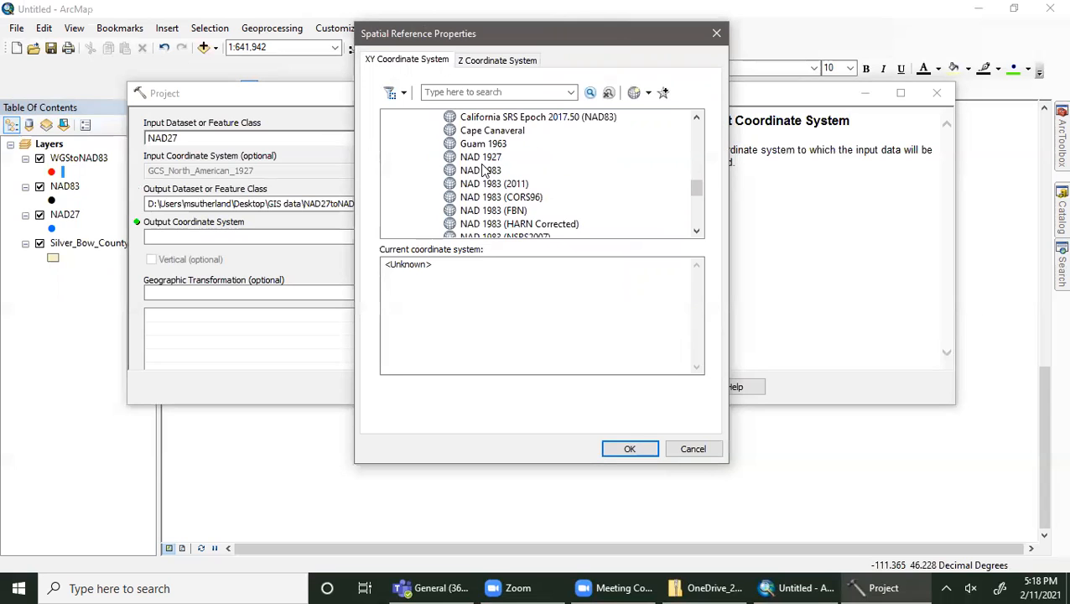
left_click(480, 170)
left_click(621, 449)
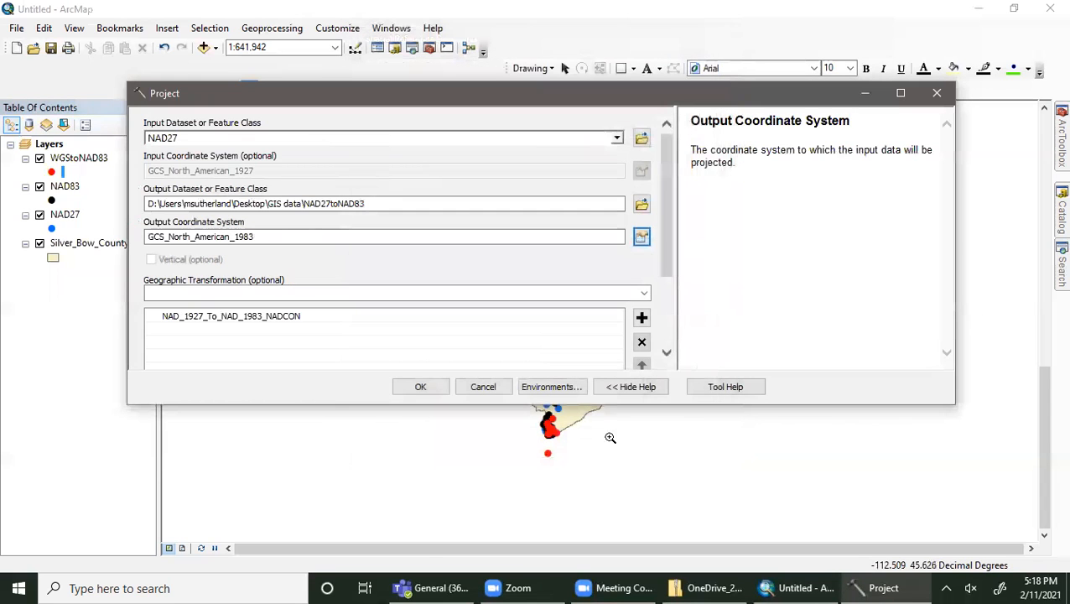
left_click(420, 386)
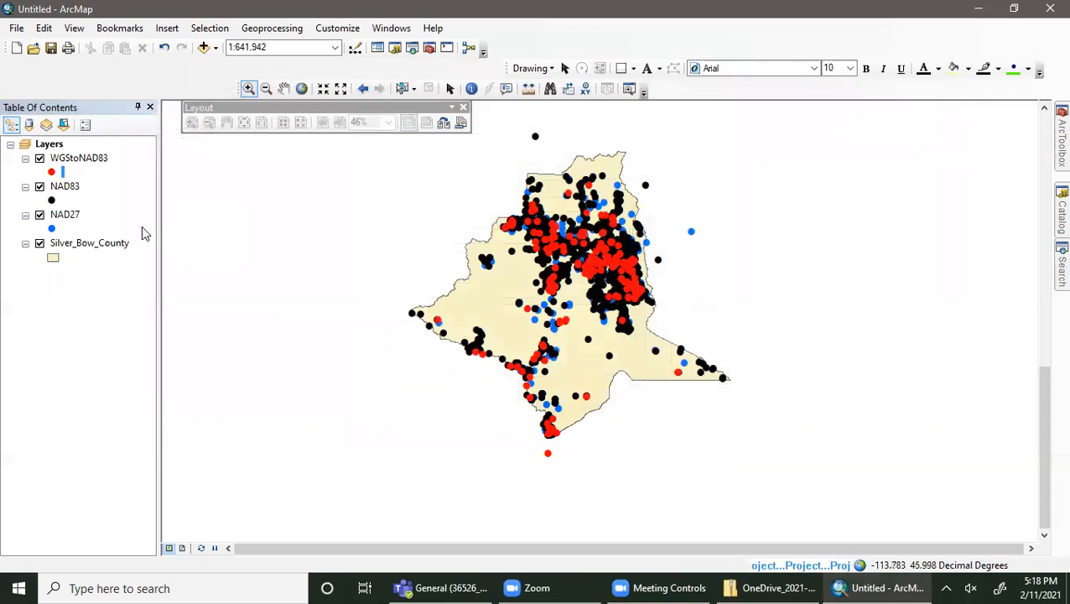
- Remove the original NAD27 layer from the map and add NAD27toNAD83.shp from the GIS data folder
right_click(72, 217)
left_click(117, 241)
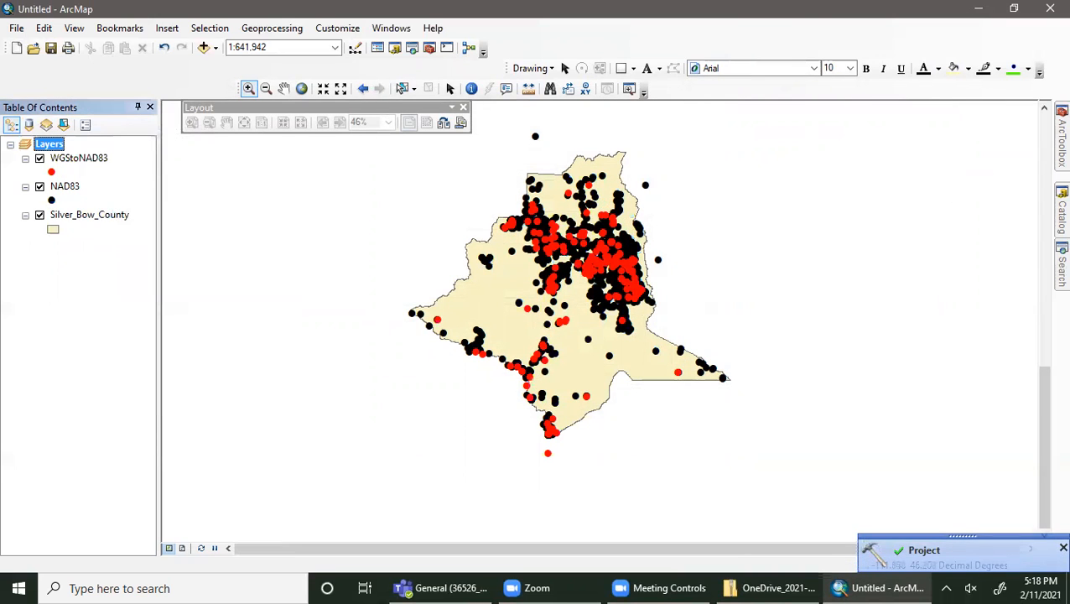
left_click(1057, 208)
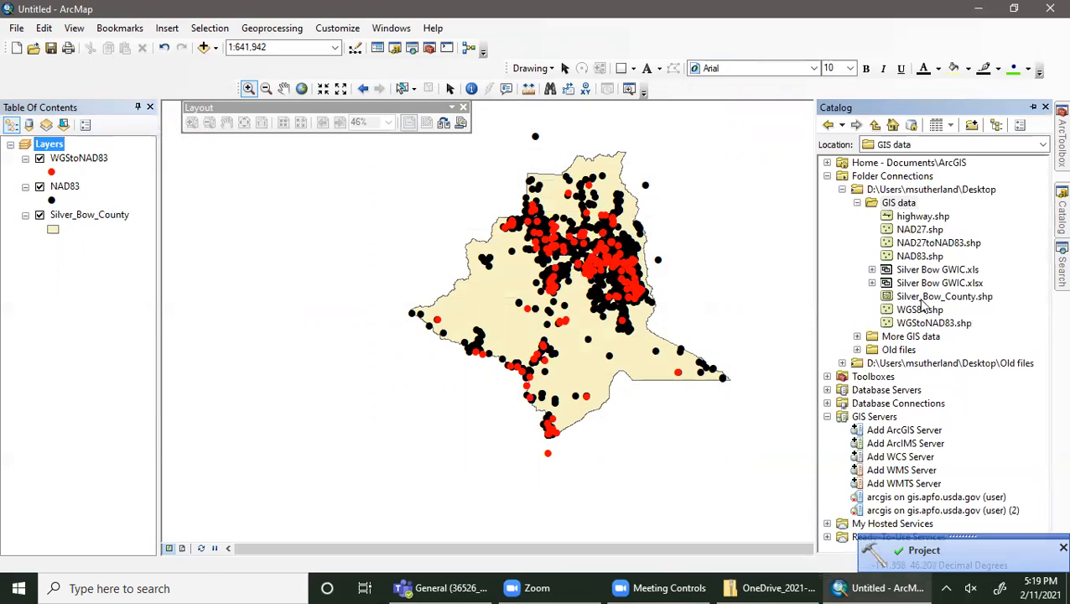
left_click_drag(933, 243, 118, 203)
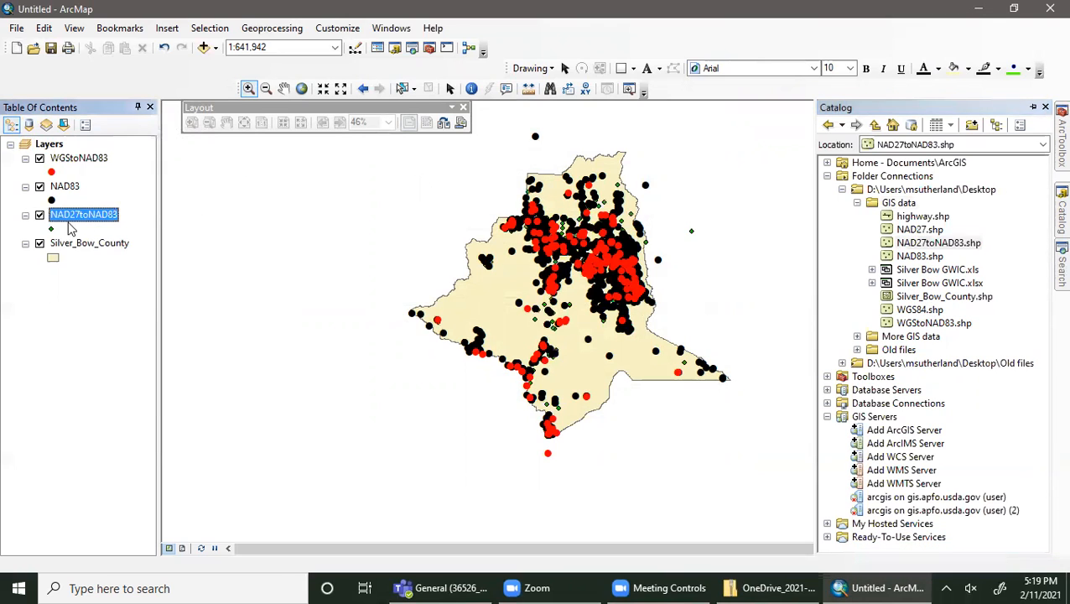
- Change the NAD27toNAD83 layer's point symbol to a blue Circle 1 at size 10
left_click(53, 228)
left_click(378, 174)
double_click(668, 231)
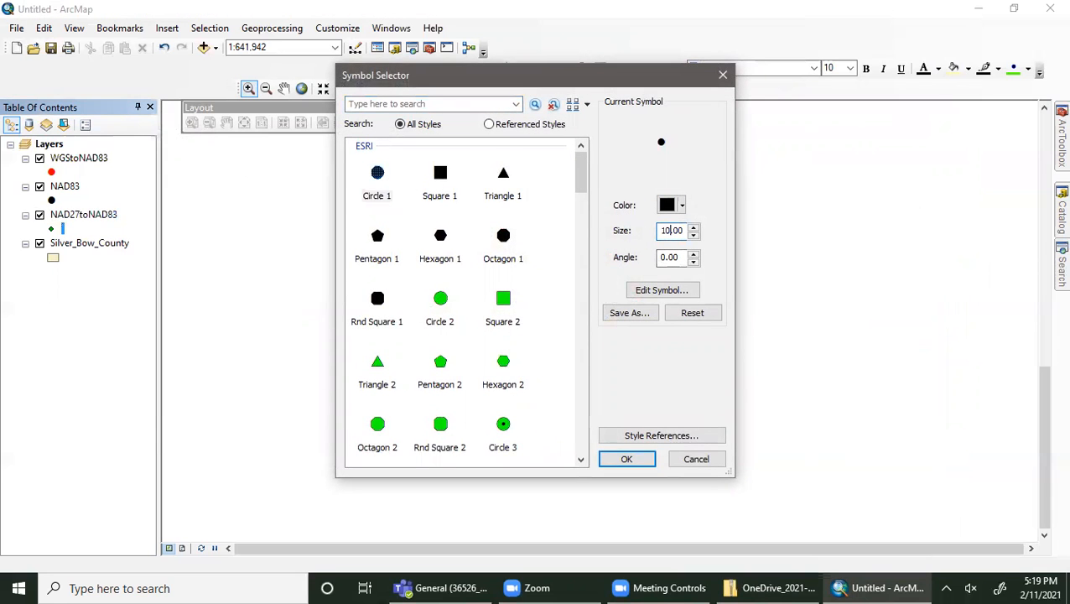
left_click(681, 205)
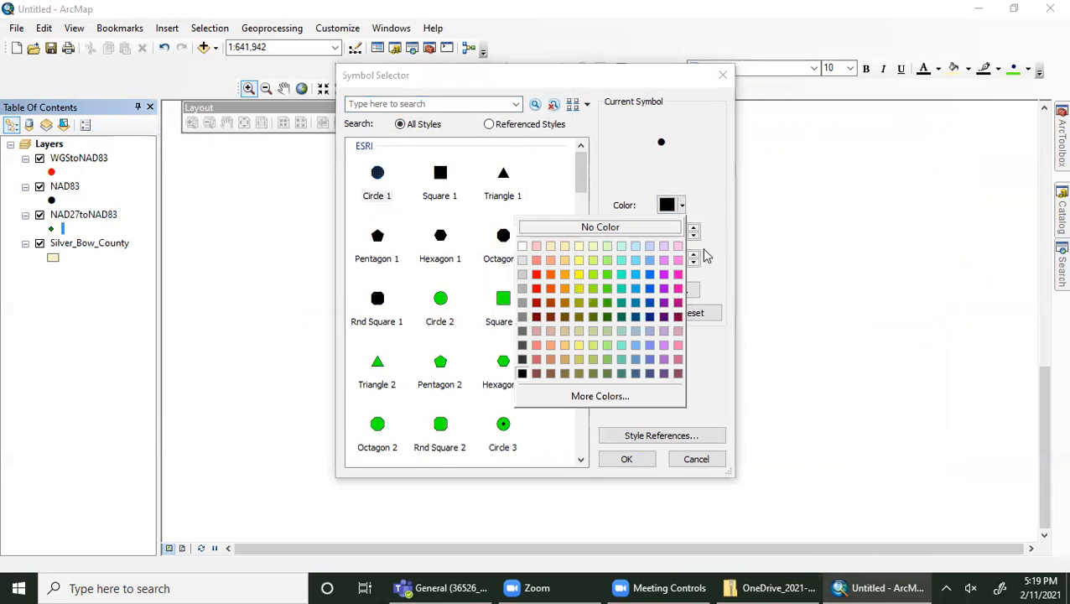
left_click(649, 288)
left_click(627, 459)
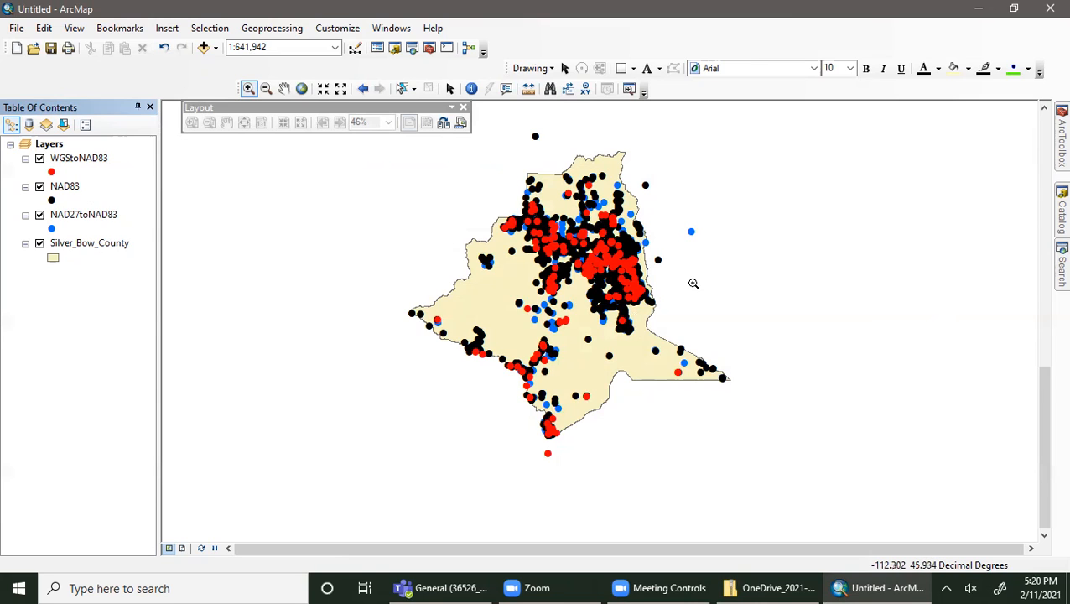
- Start the Merge tool from the General data management tools and add WGStoNAD83 and NAD83 as input datasets
left_click(1060, 151)
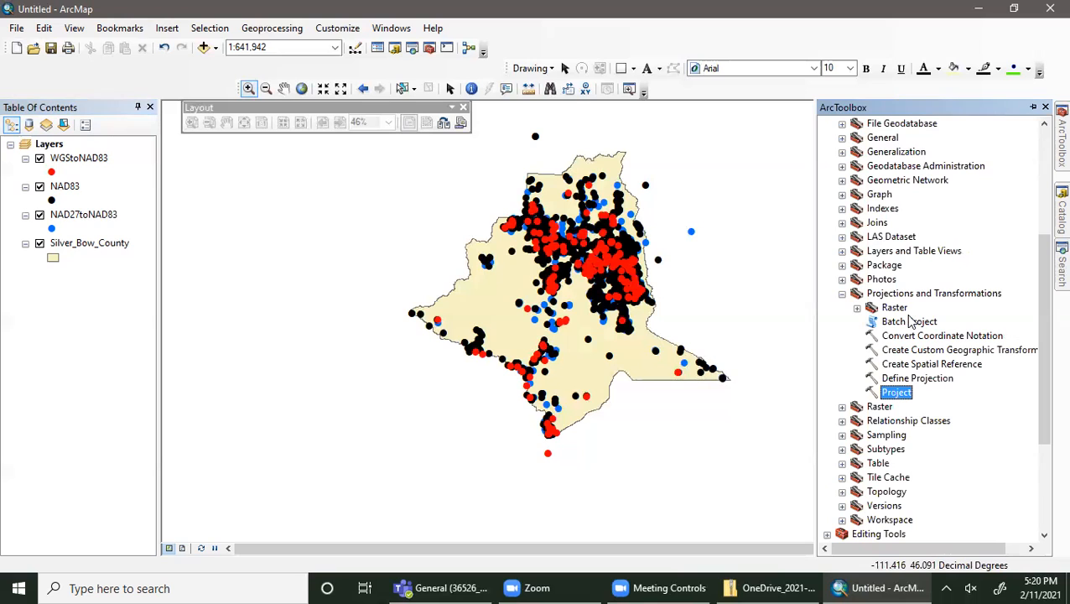
scroll(901, 346, "up", 2)
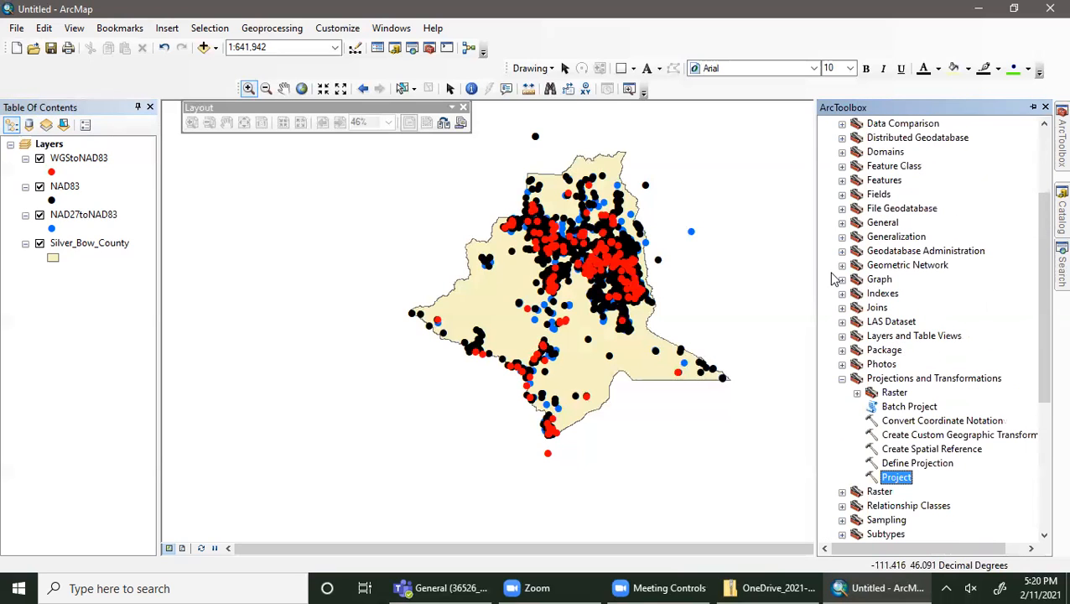
left_click(842, 223)
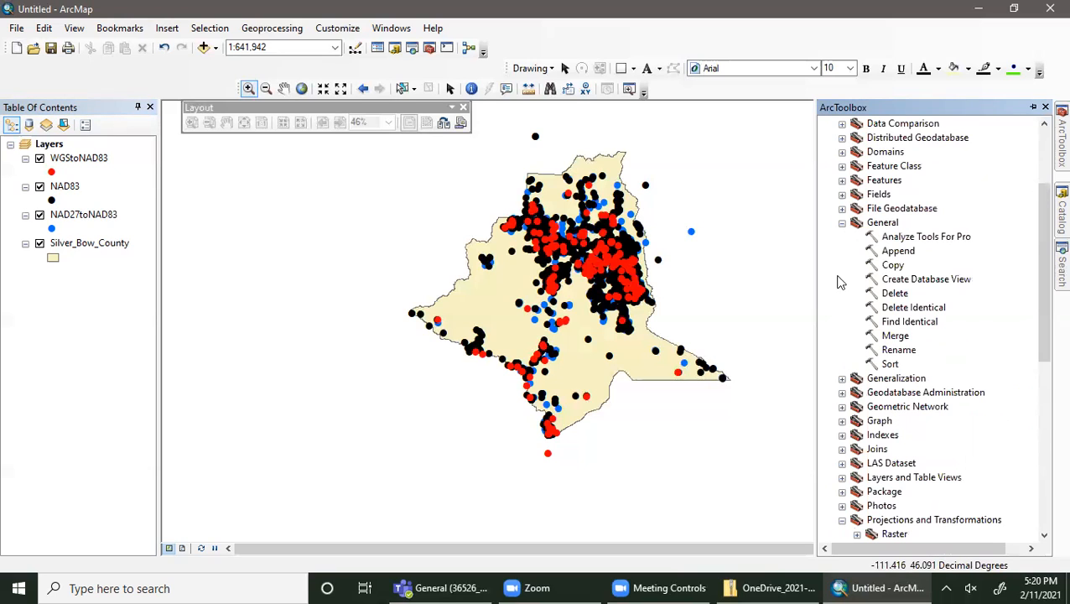
left_click(895, 335)
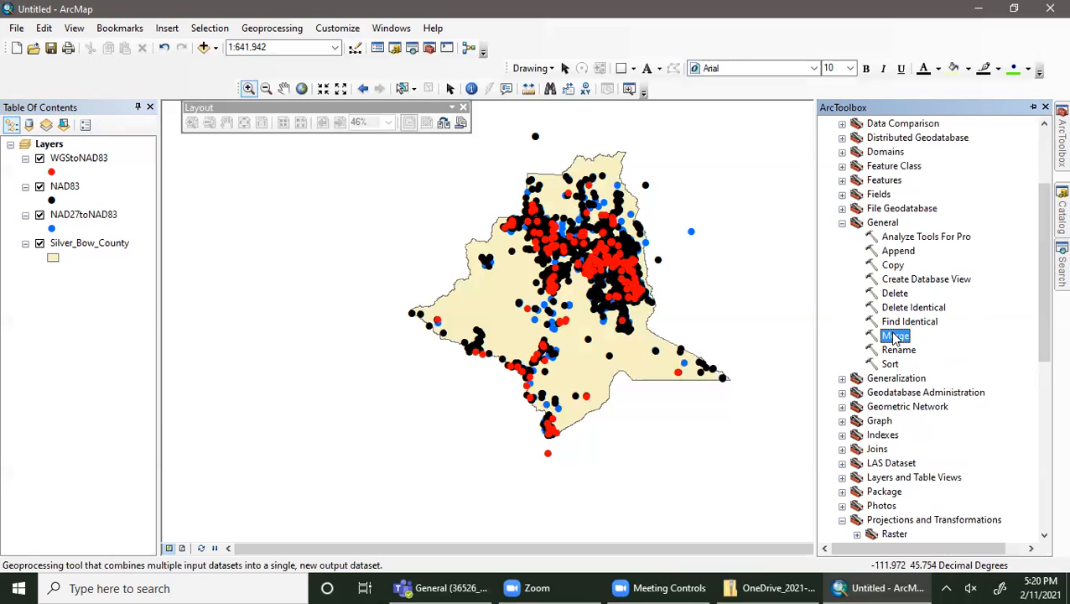
double_click(895, 335)
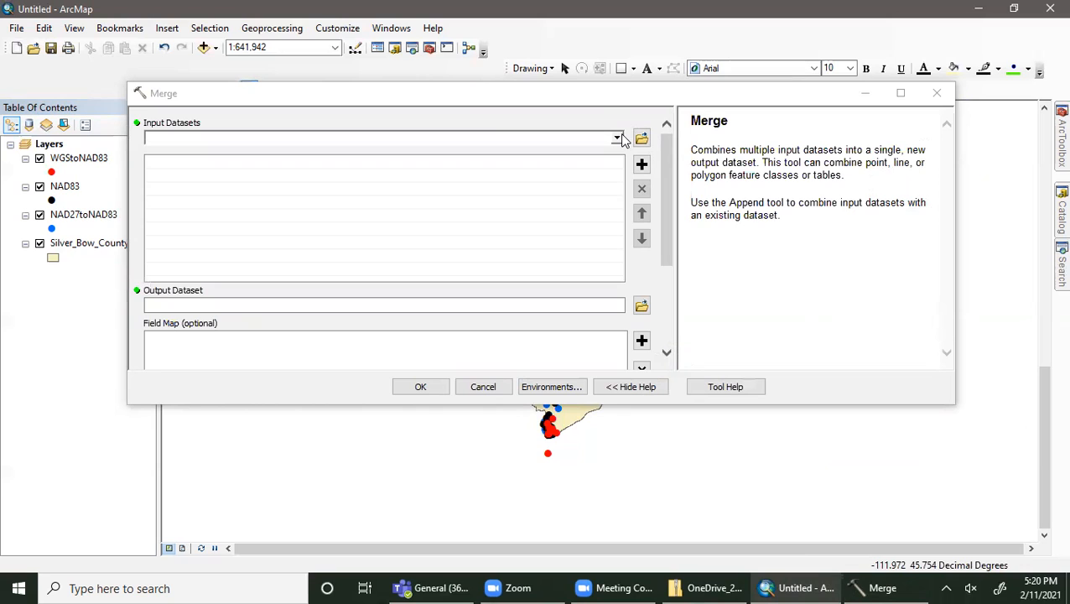
left_click(617, 139)
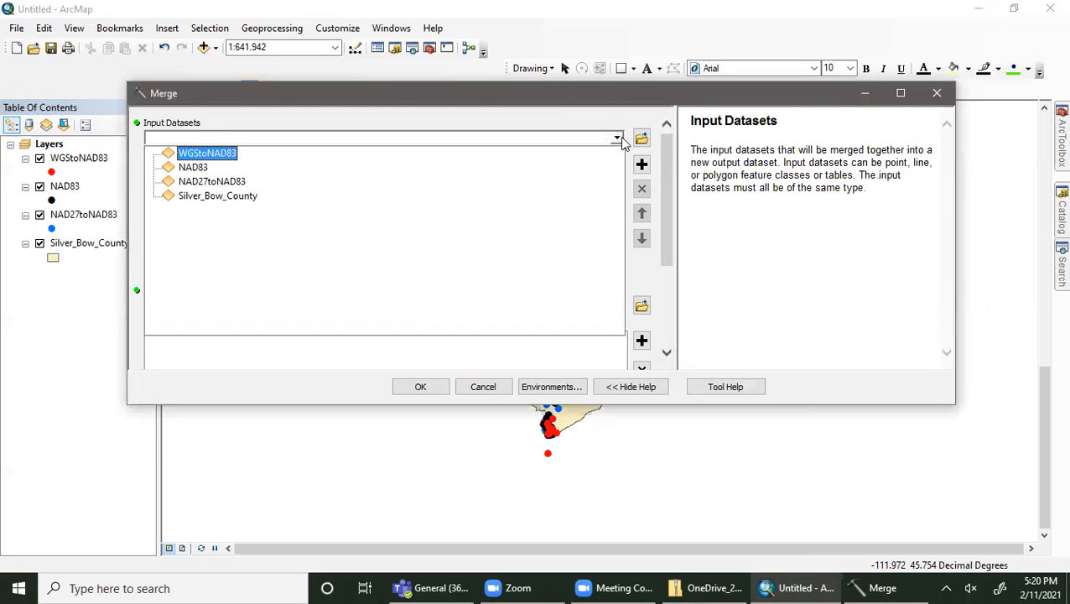
left_click(207, 152)
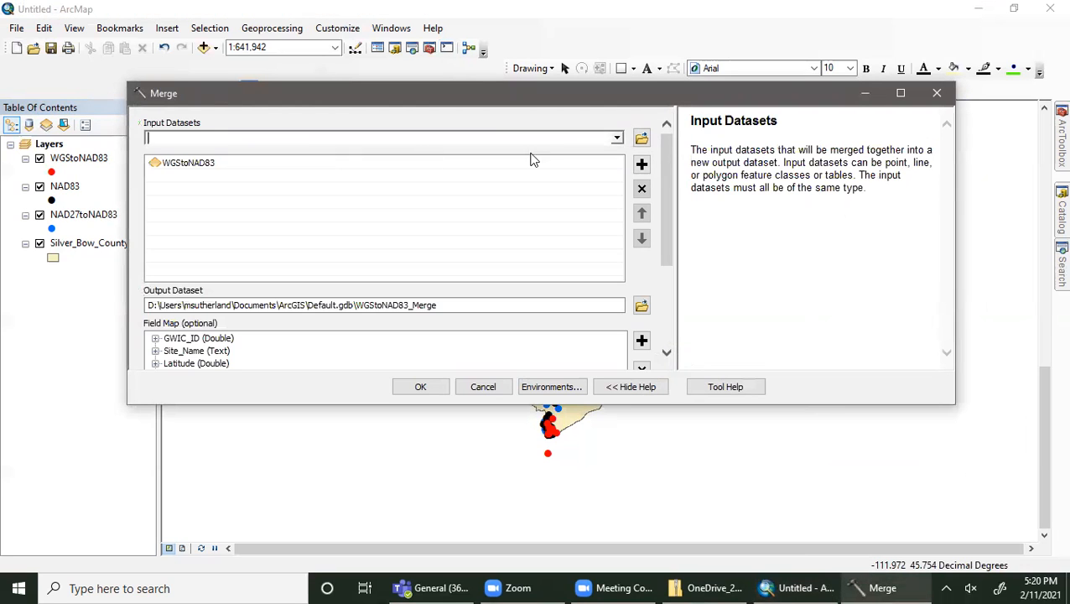
left_click(617, 139)
left_click(222, 165)
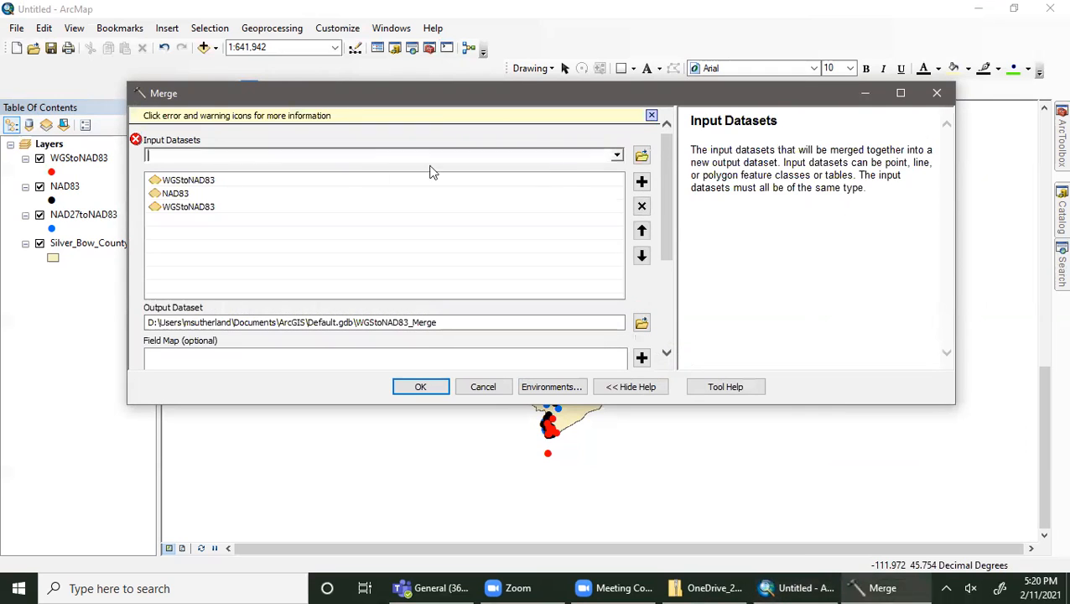
- Remove the duplicate WGStoNAD83 and NAD83 entries from the merge inputs and add NAD27toNAD83 as the third dataset
left_click(617, 156)
left_click(203, 184)
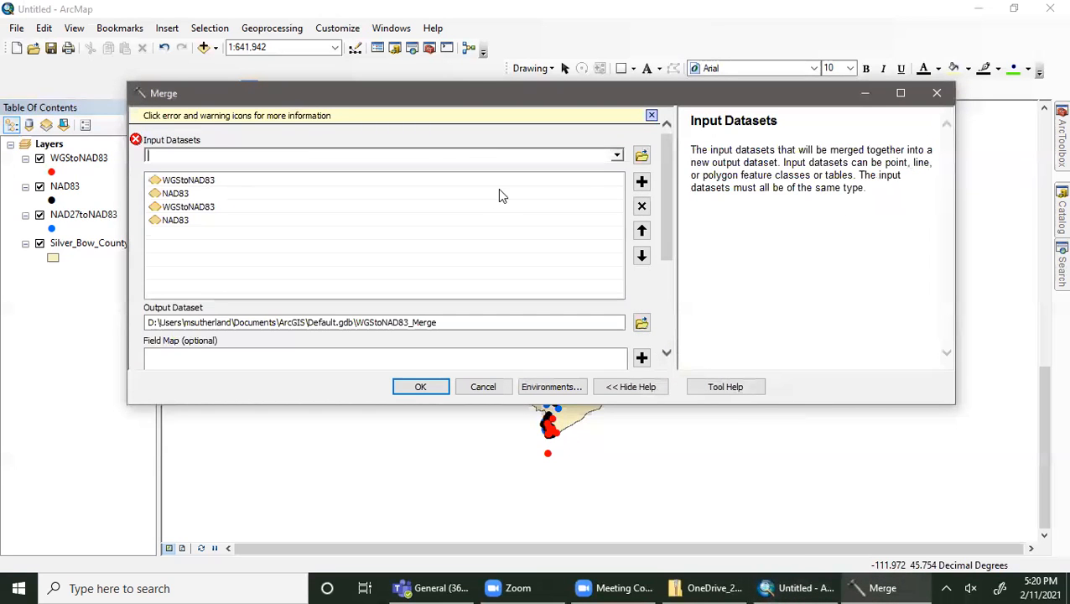
left_click(290, 207)
left_click(645, 209)
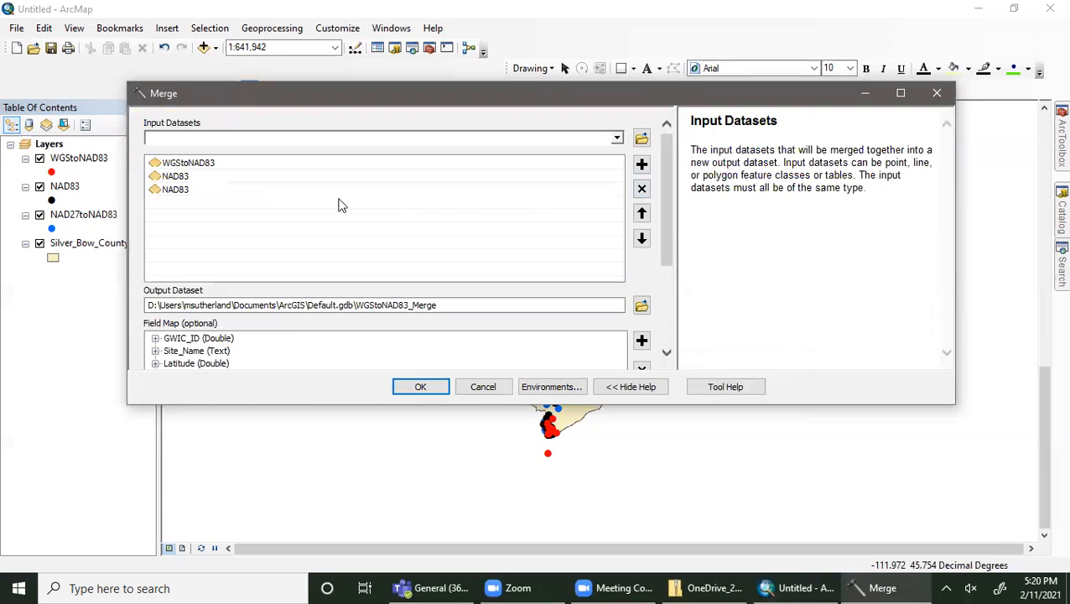
left_click(305, 191)
left_click(643, 192)
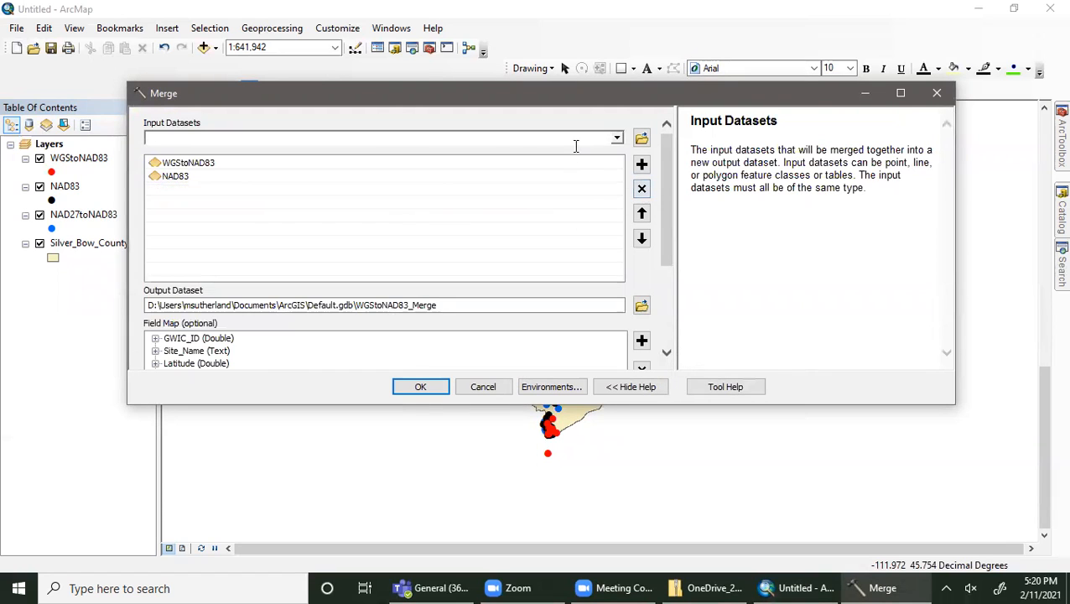
left_click(617, 138)
left_click(249, 183)
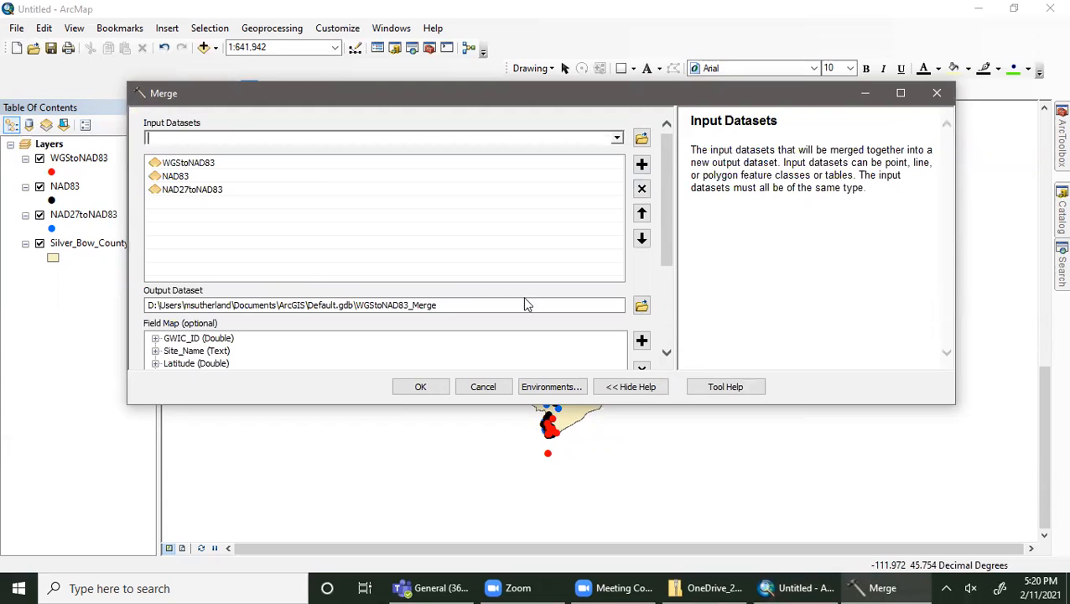
- Save the merge output dataset as GWICinNAD83 in the GIS data folder
left_click(642, 306)
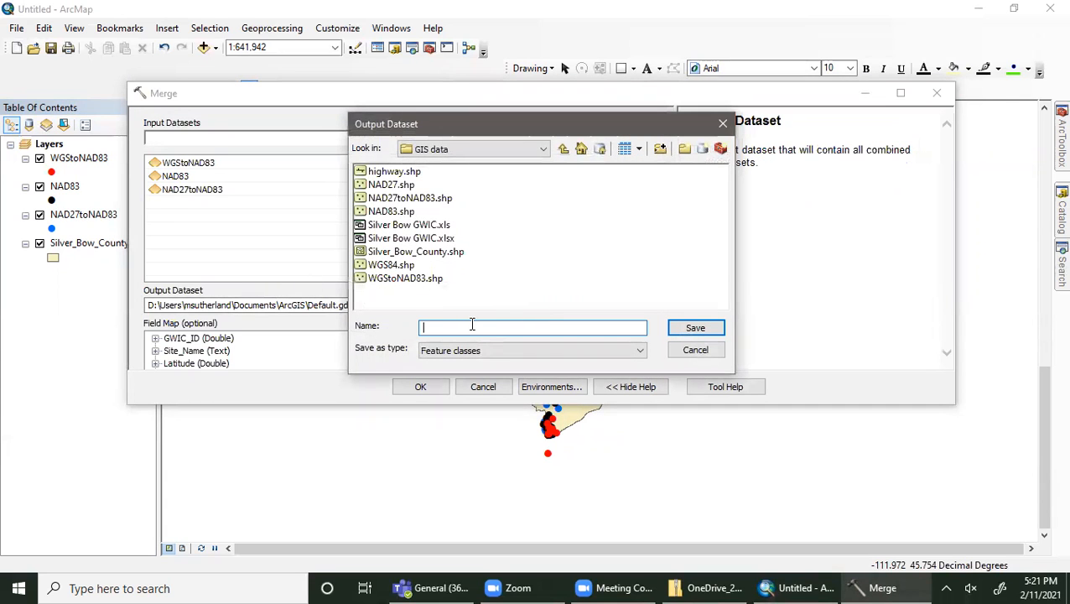
type("GWICINA")
key("BackSpace")
key("BackSpace")
key("BackSpace")
type("inNAD83")
left_click(693, 330)
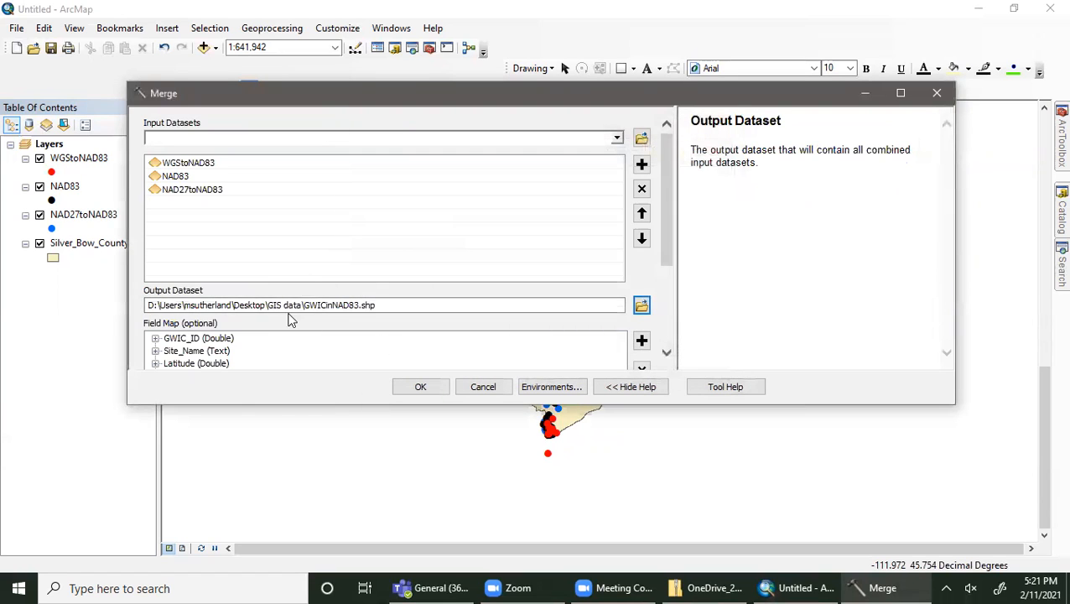
- Delete the Geomethod_ field from the merge field map and run the merge
double_click(315, 405)
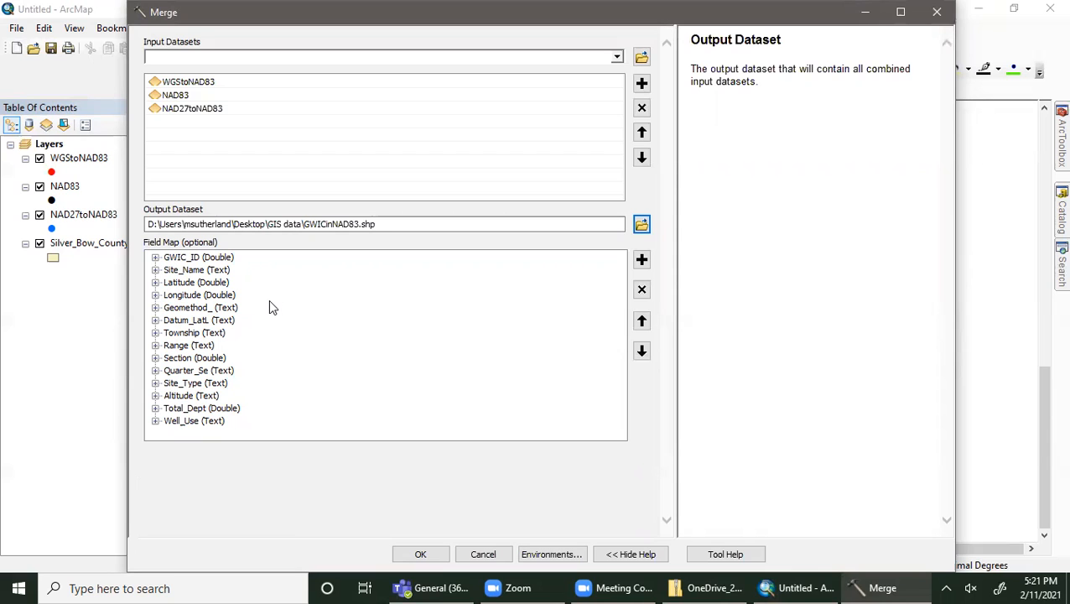
left_click(195, 312)
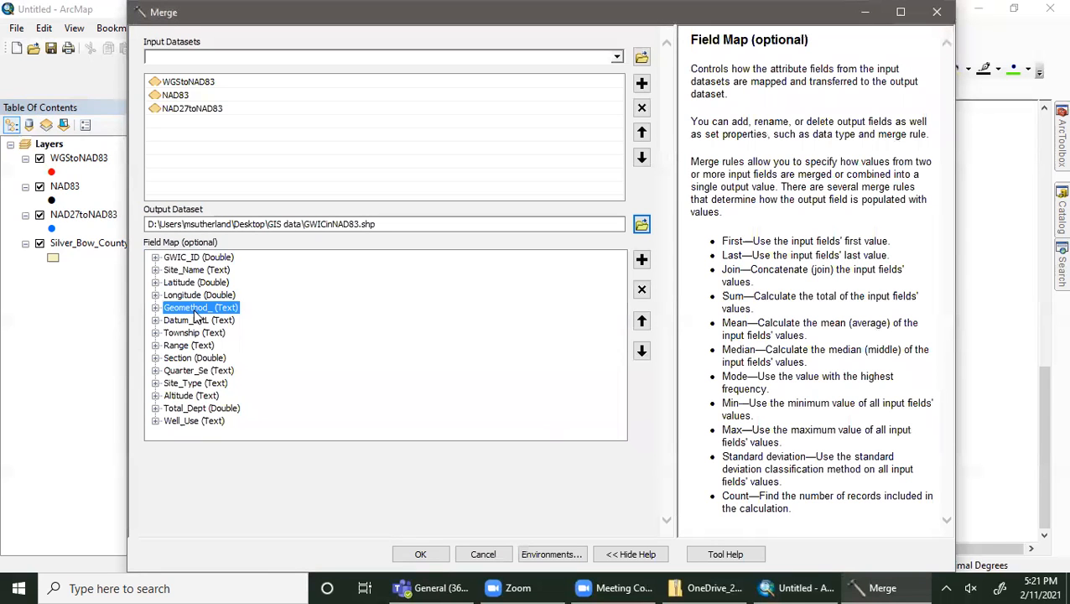
left_click(642, 291)
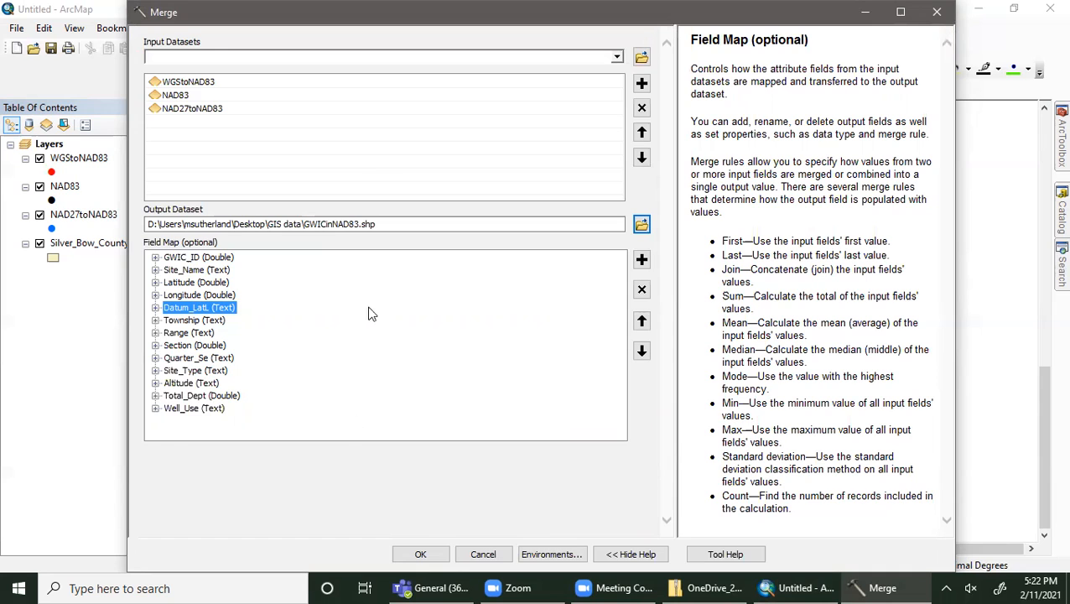
left_click(422, 554)
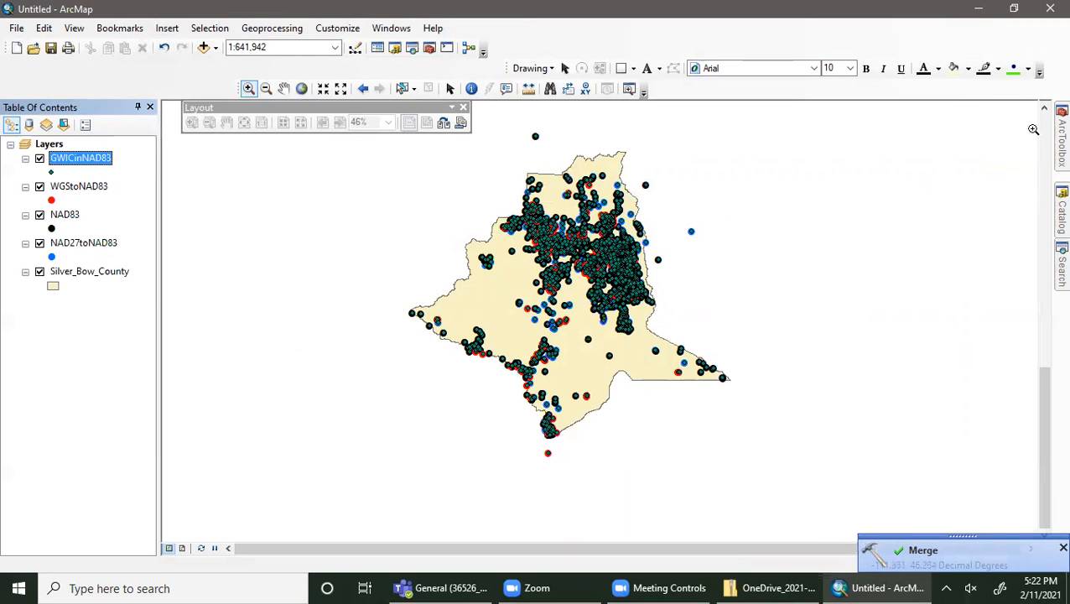
left_click(1061, 139)
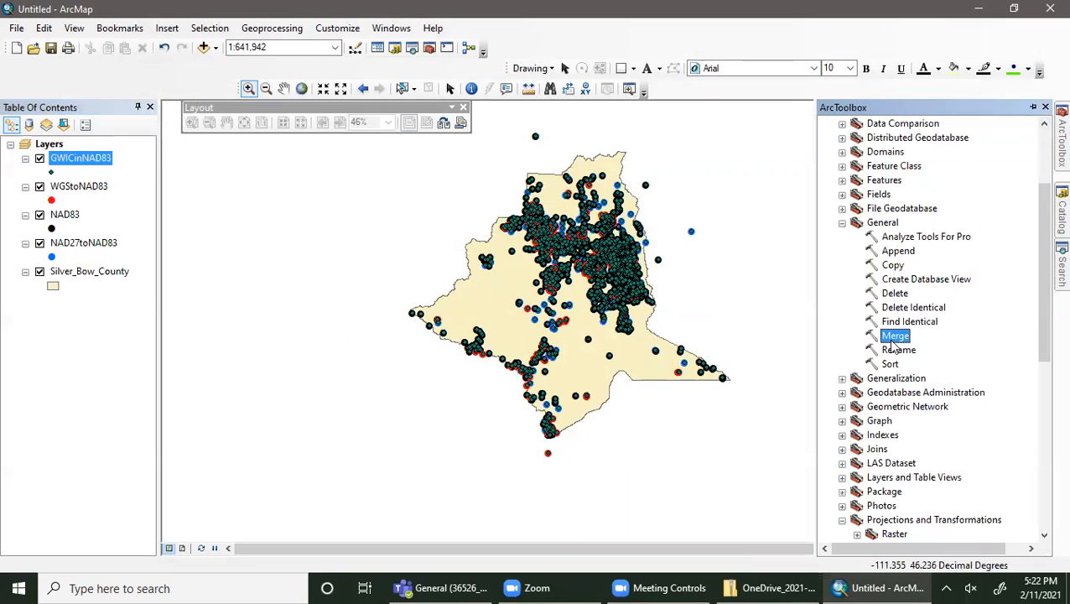
double_click(894, 337)
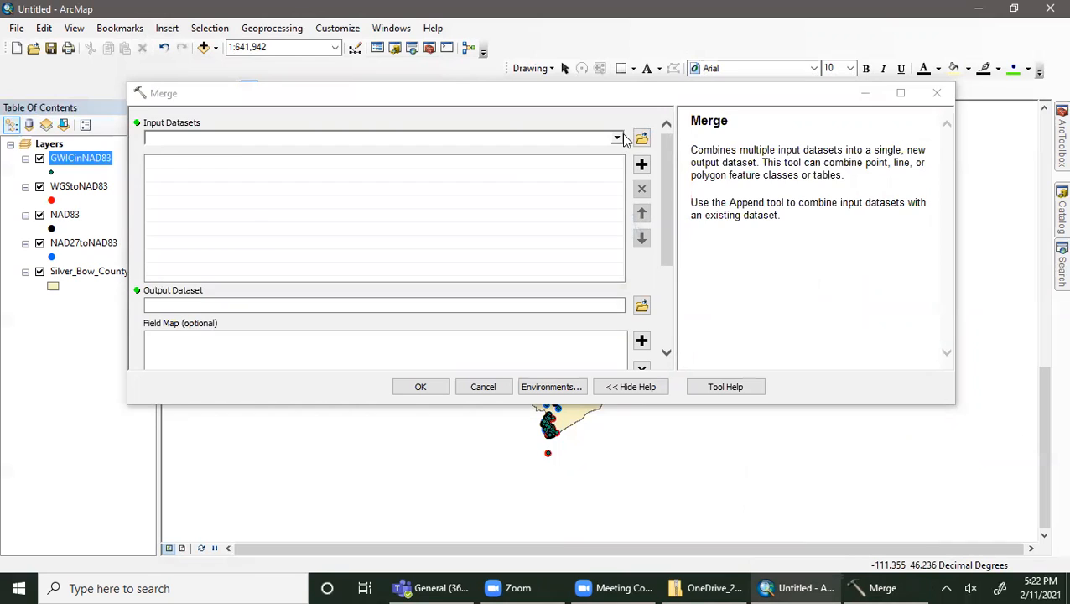
left_click(617, 138)
left_click(227, 164)
left_click(617, 138)
left_click(344, 168)
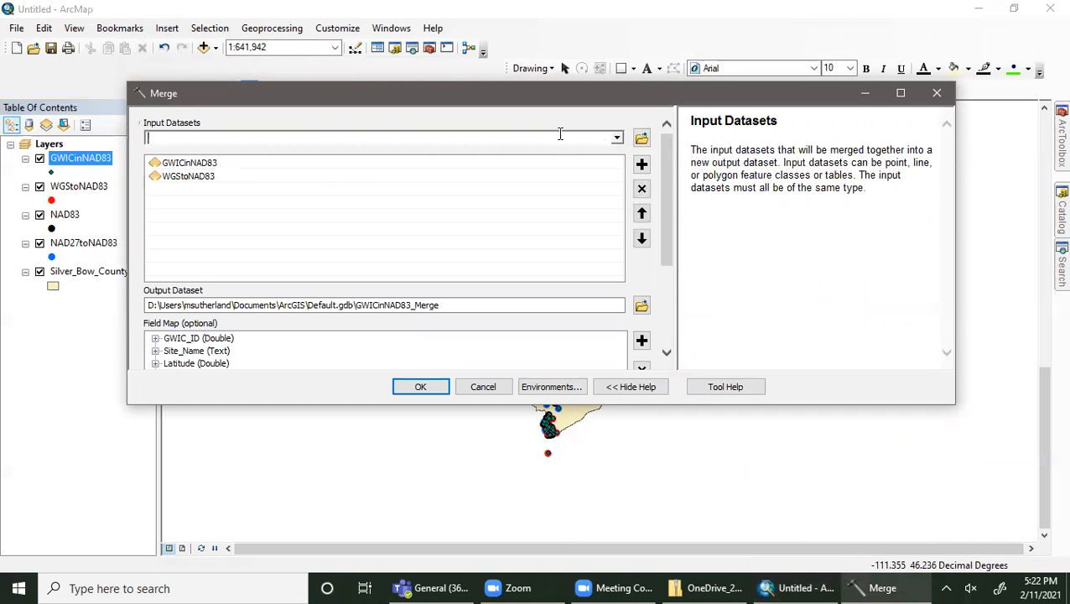
left_click(211, 165)
left_click(641, 189)
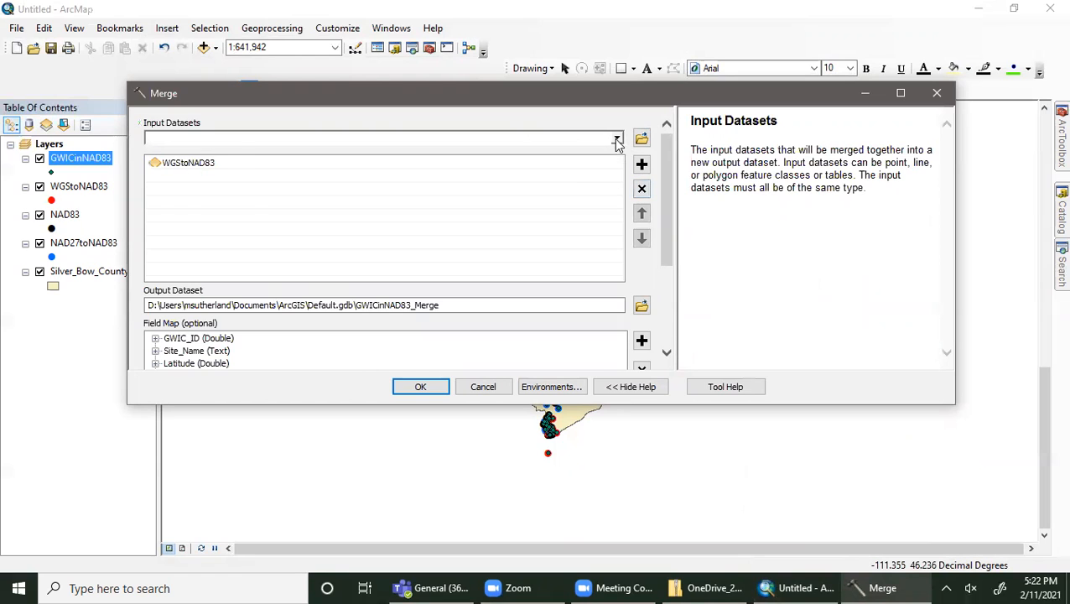
left_click(617, 138)
left_click(346, 181)
left_click(618, 139)
left_click(366, 192)
scroll(394, 235, "down", 3)
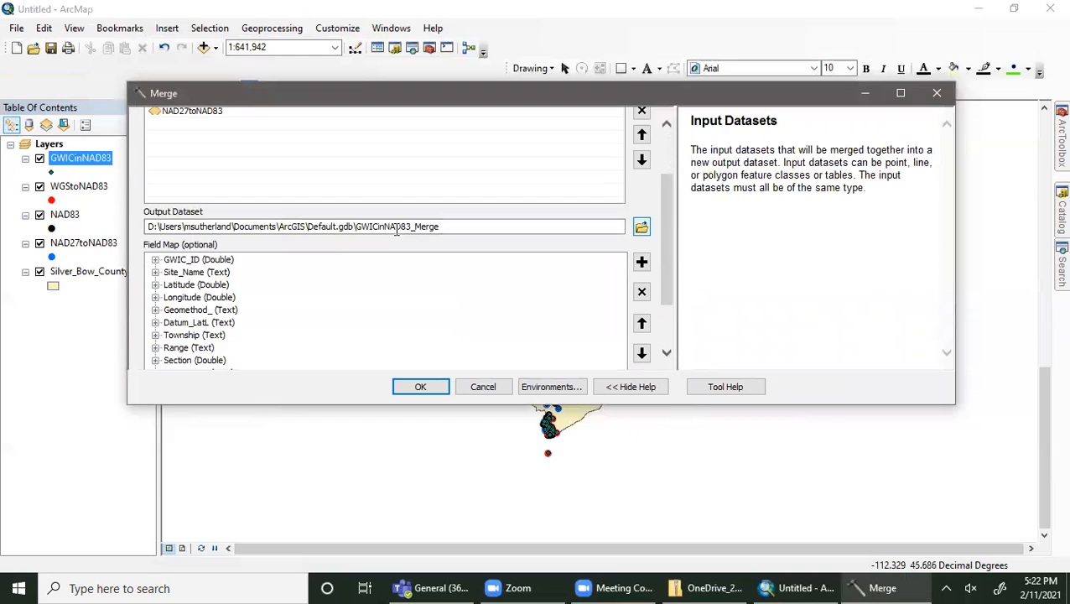
left_click(177, 312)
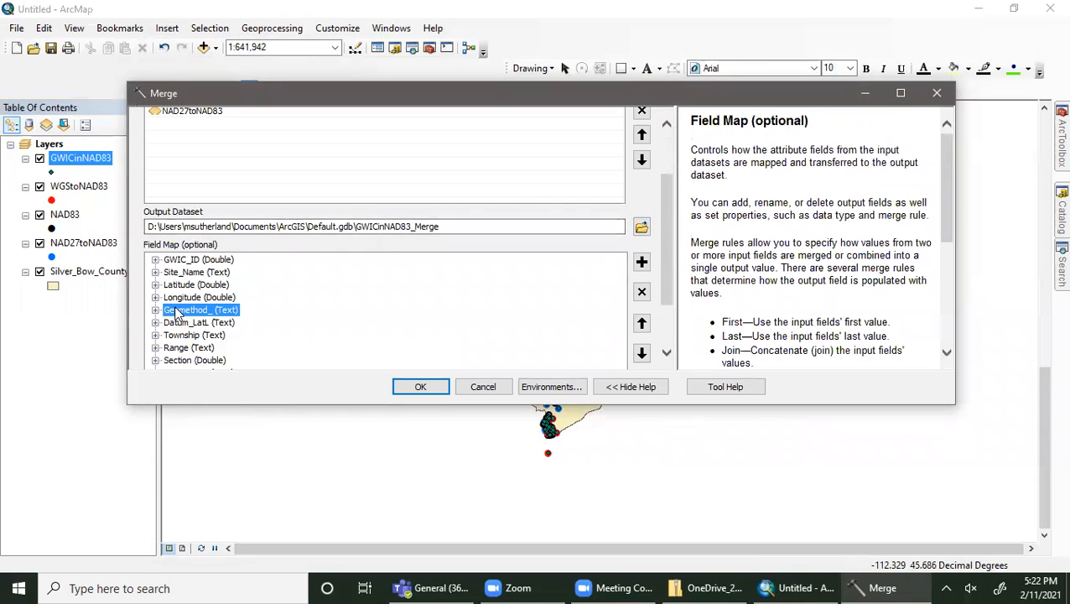
left_click(642, 293)
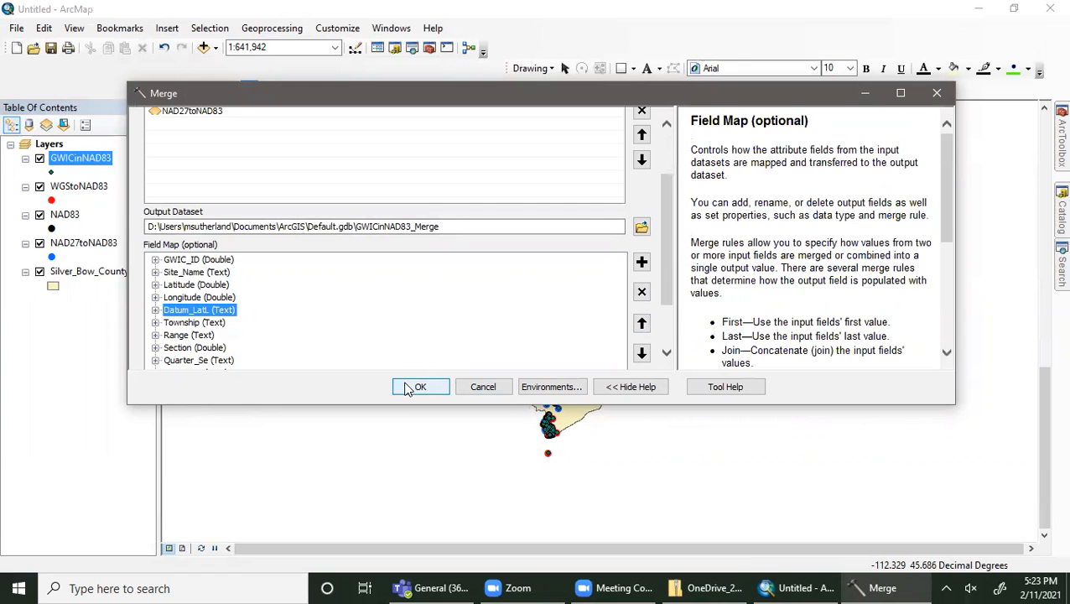
left_click(937, 93)
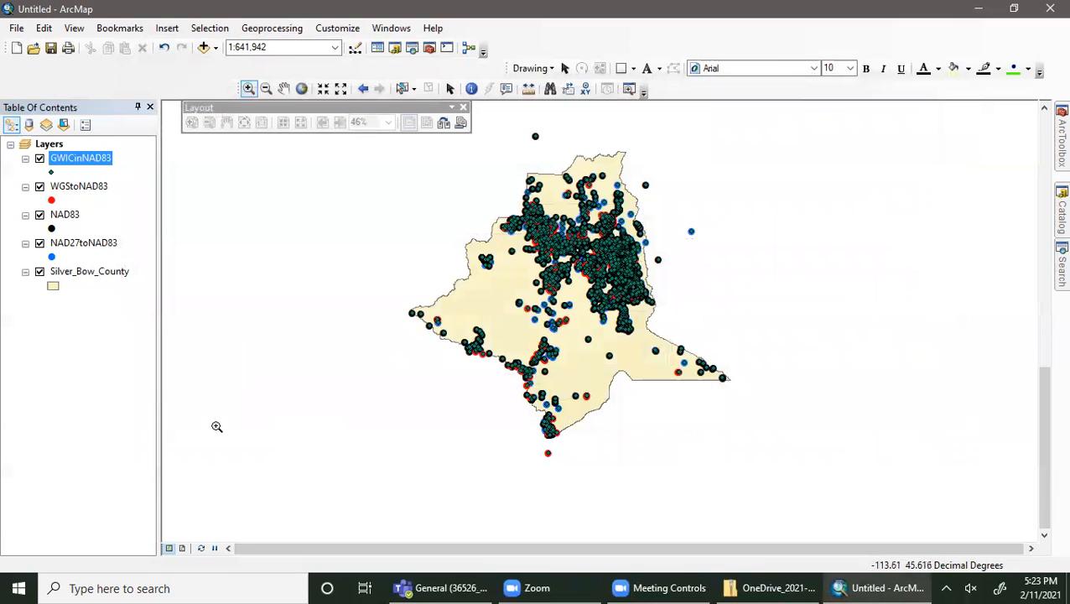
- Recolor the GWICinNAD83 point symbol bright yellow and reduce its size
left_click(51, 171)
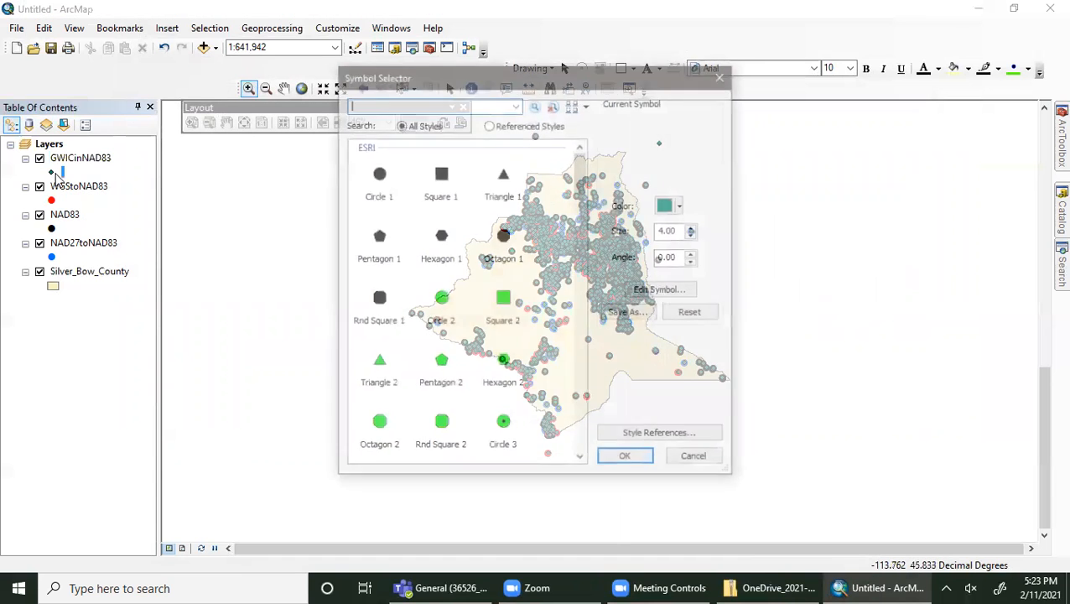
left_click(693, 236)
left_click(693, 236)
left_click(671, 206)
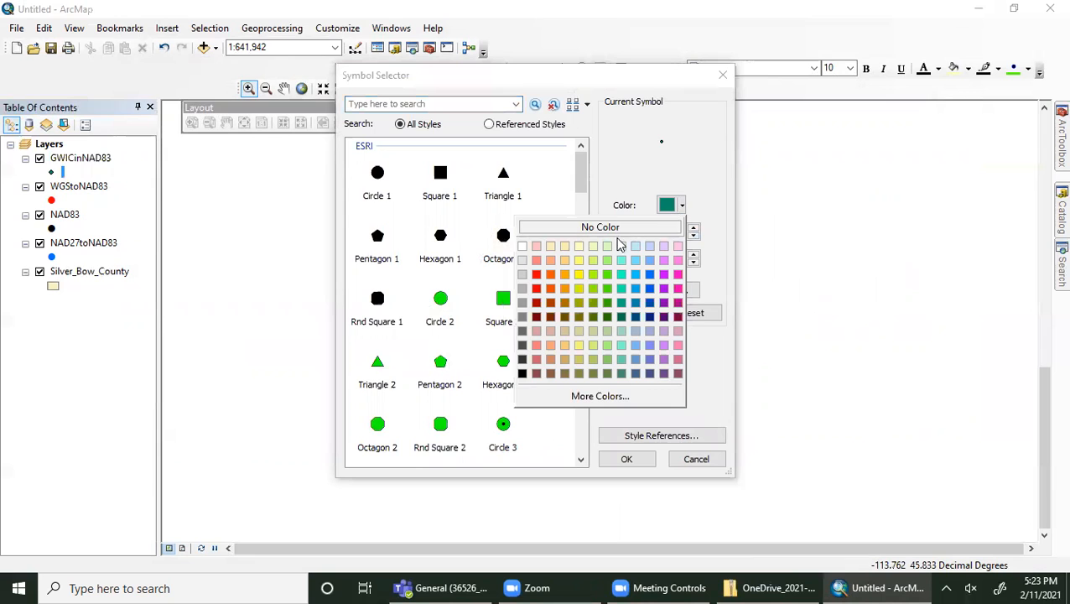
left_click(581, 268)
left_click(671, 206)
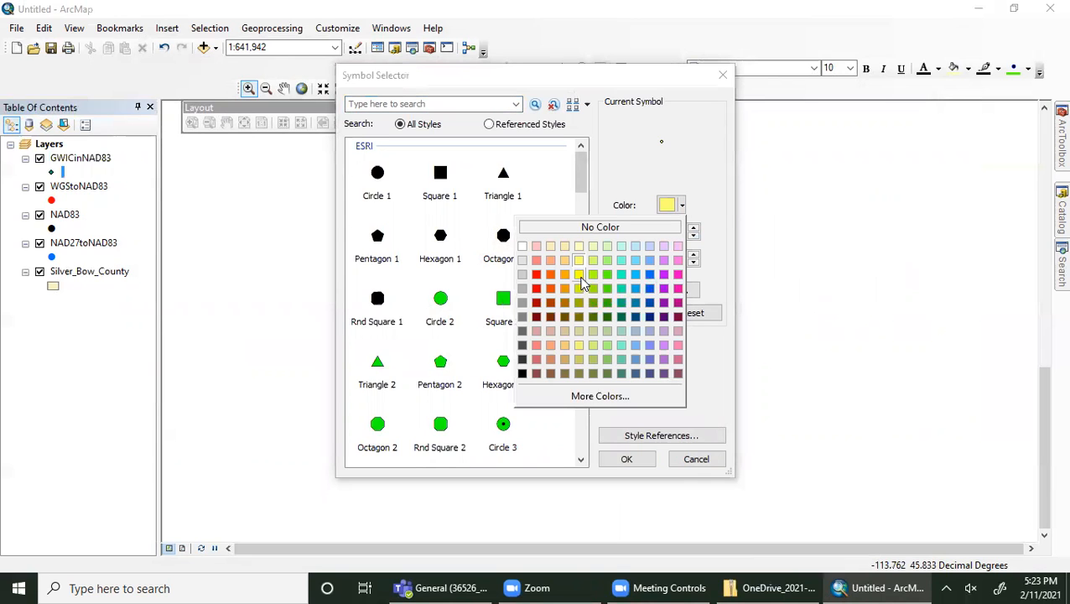
left_click(580, 282)
left_click(627, 460)
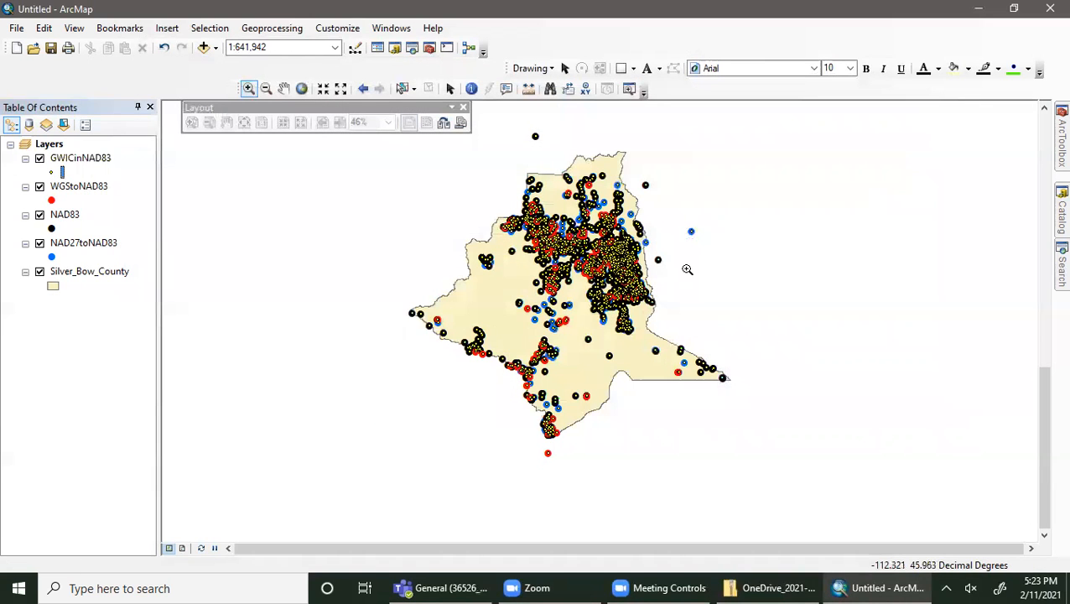
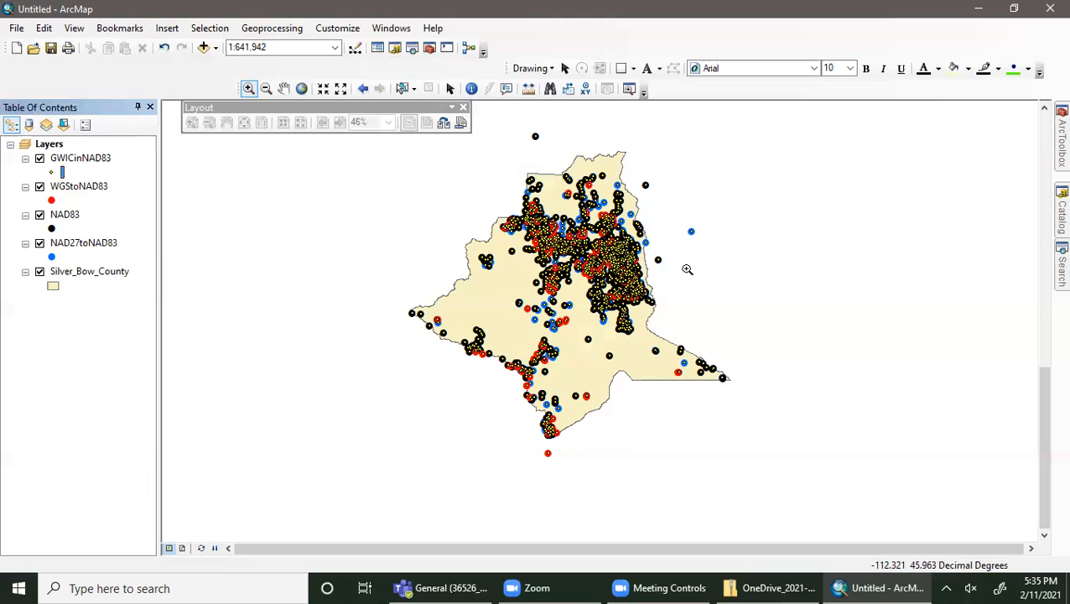
- Enlarge the GWICinNAD83 point symbol to size 10
left_click(52, 173)
left_click(695, 226)
left_click(695, 227)
left_click(695, 226)
left_click(695, 227)
left_click(695, 227)
left_click(695, 226)
left_click(695, 226)
left_click(696, 226)
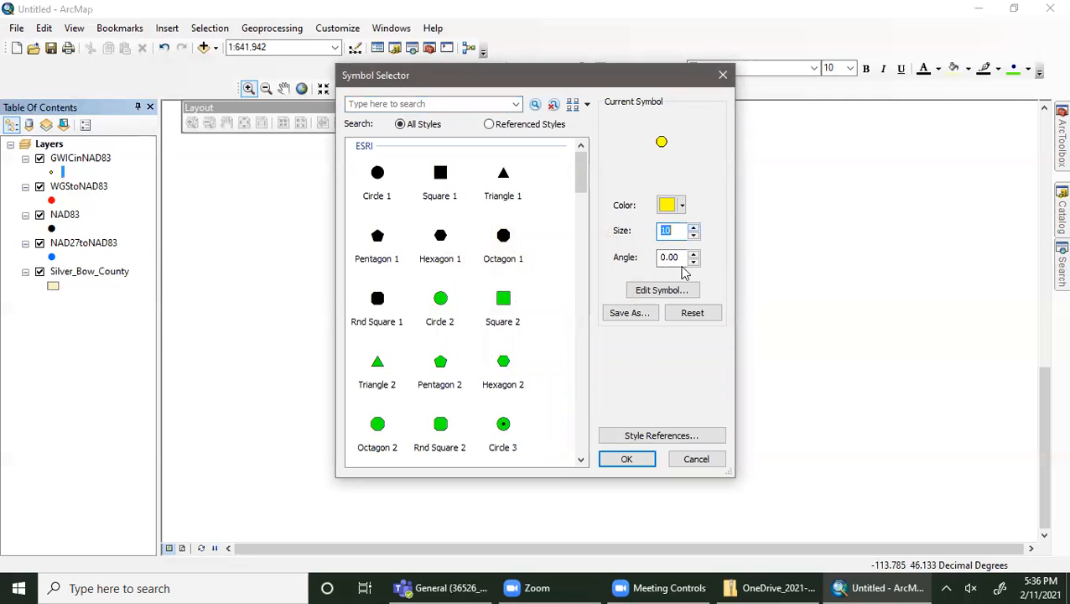
left_click(638, 460)
- Remove the WGStoNAD83, NAD83 and NAD27toNAD83 layers from the map, keeping GWICinNAD83 and Silver_Bow_County
right_click(80, 186)
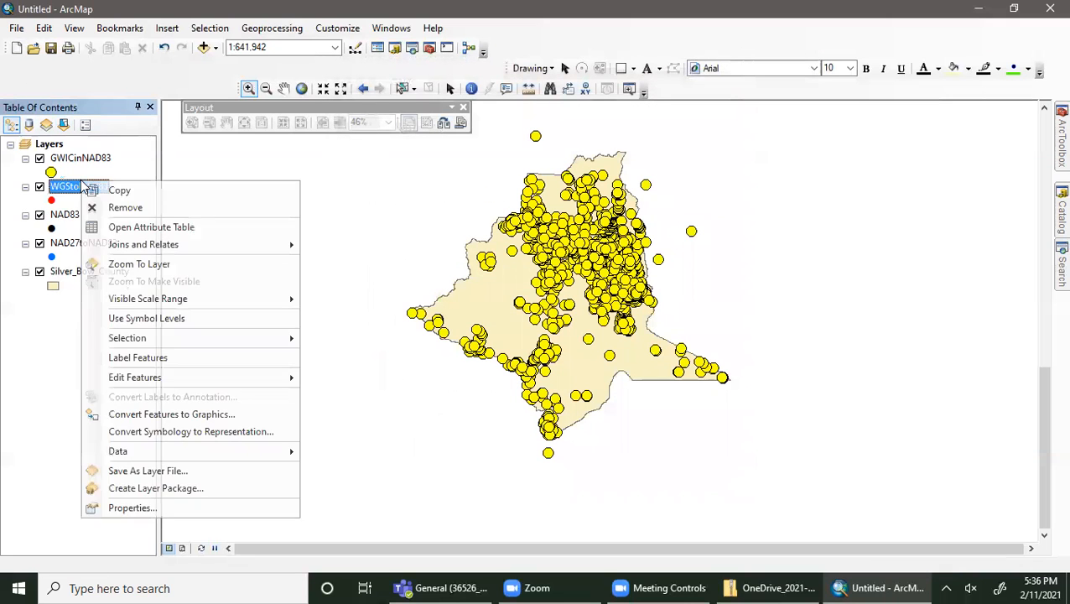
left_click(83, 205)
right_click(84, 186)
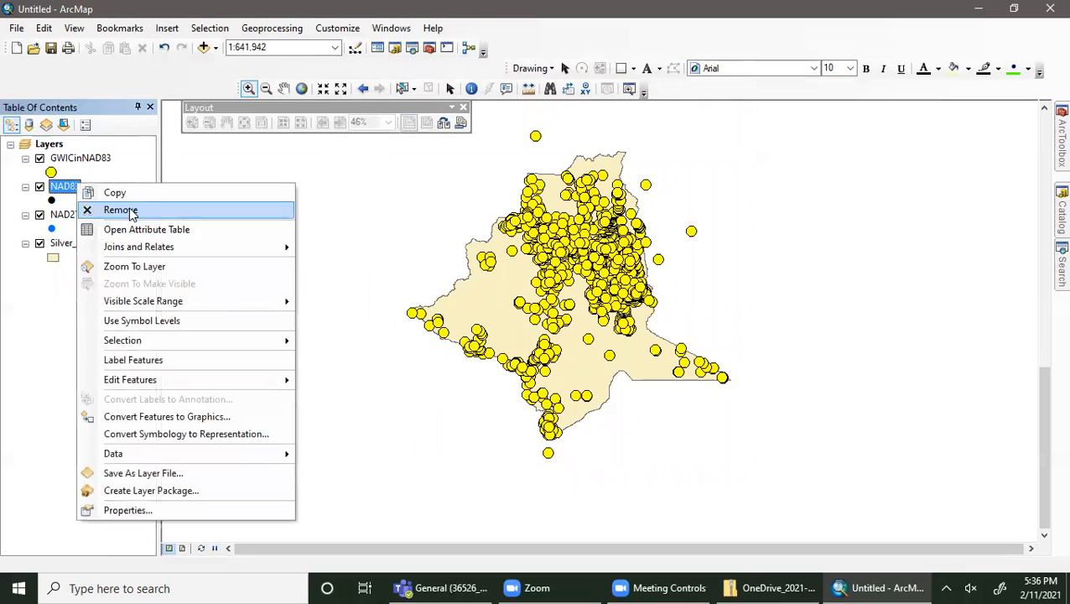
left_click(93, 210)
right_click(79, 187)
left_click(99, 214)
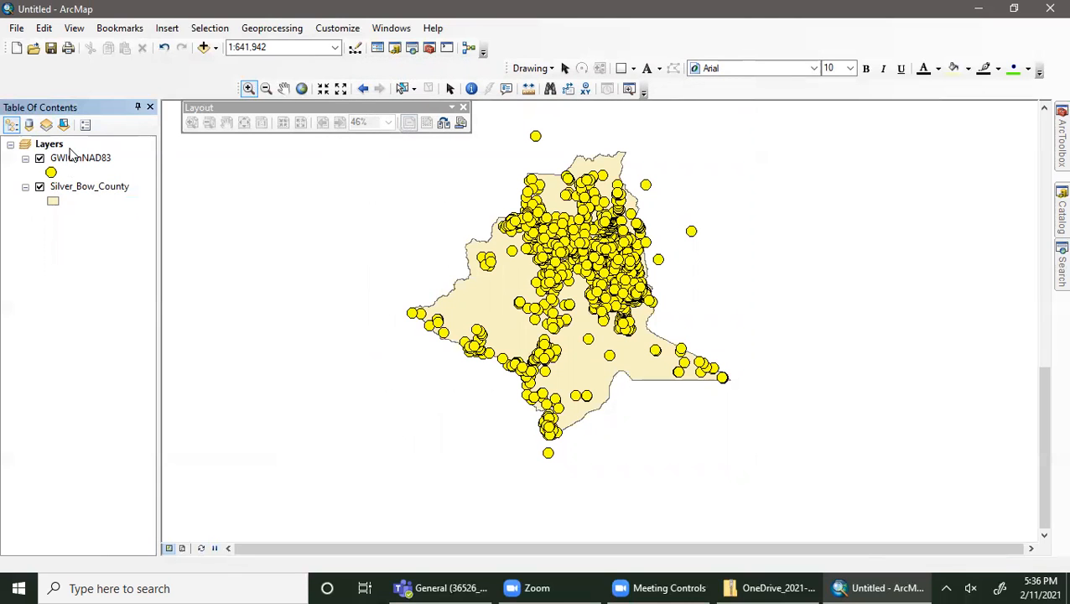
- Change the GWICinNAD83 point symbol to a black Circle 1 at size 10
left_click(51, 172)
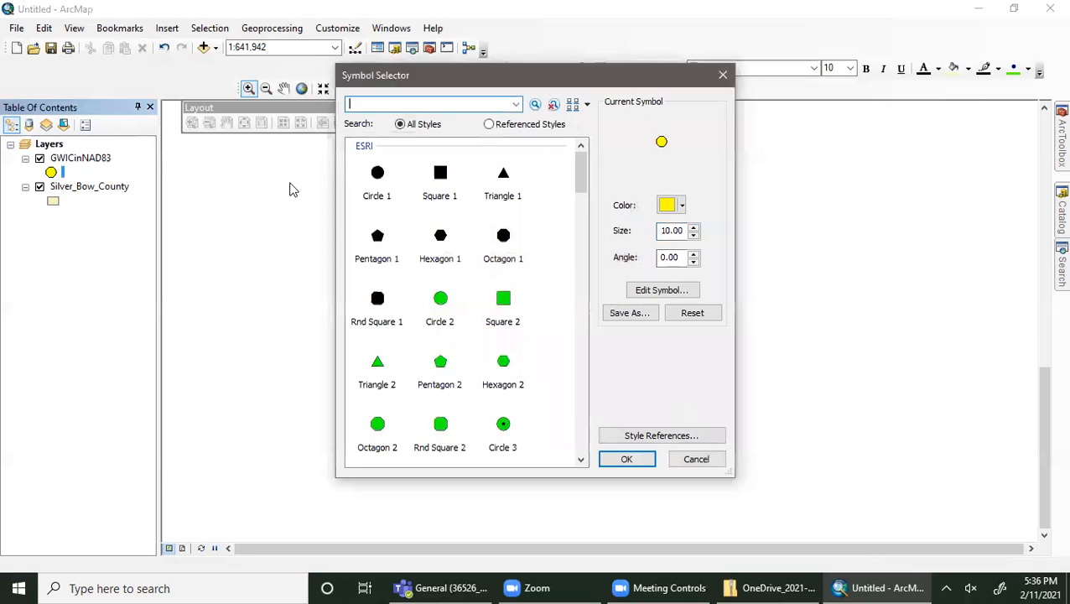
left_click(379, 175)
left_click(693, 236)
left_click(693, 236)
left_click(693, 235)
left_click(693, 236)
left_click(693, 235)
left_click(692, 236)
left_click(693, 235)
left_click(693, 235)
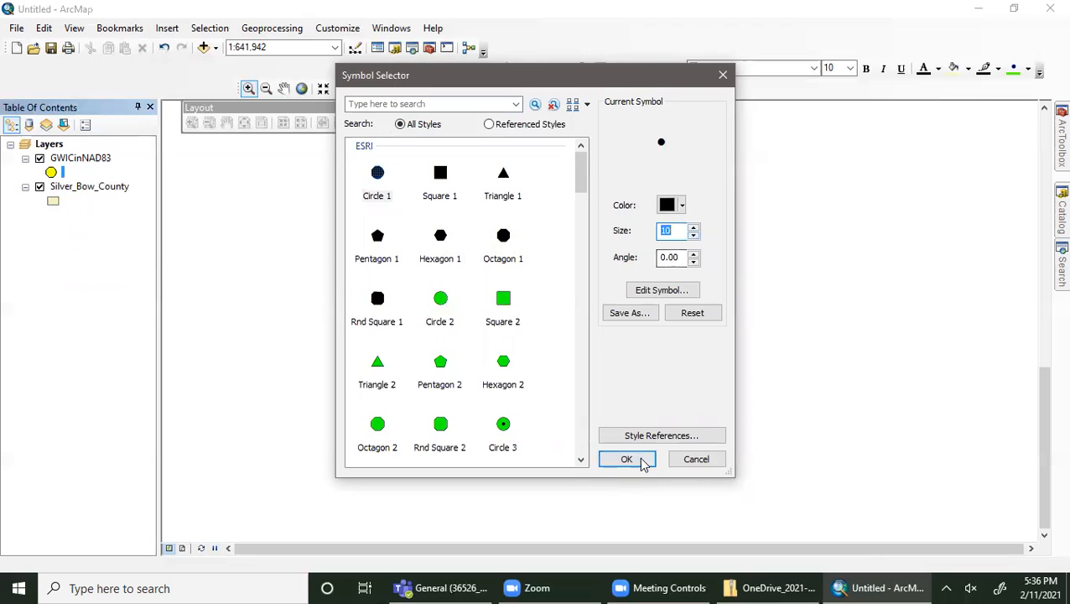
left_click(626, 460)
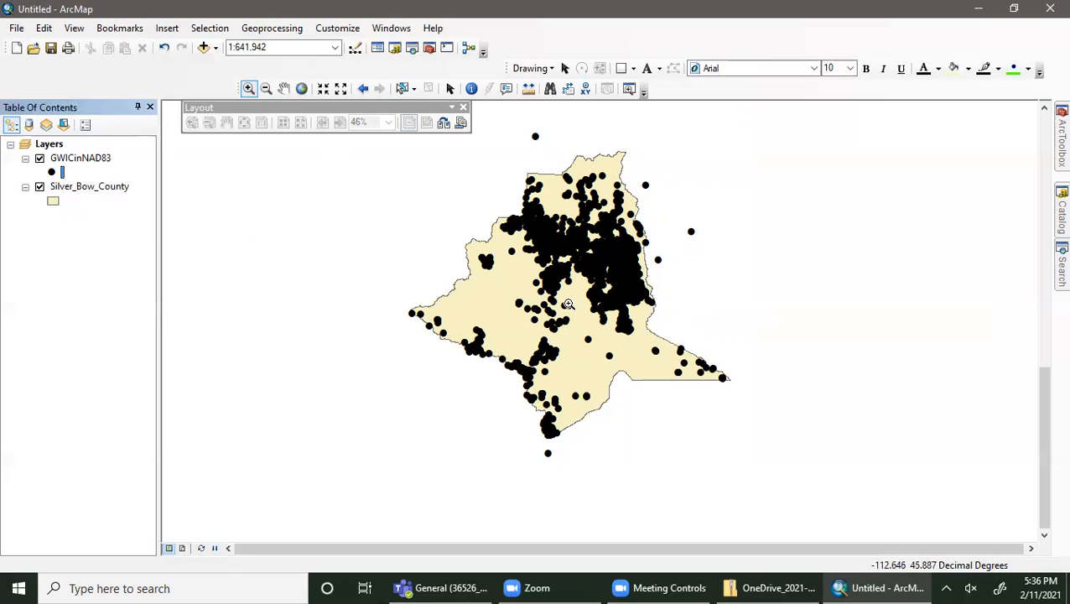
- Close the floating Layout toolbar and display the Editor toolbar
left_click(97, 163)
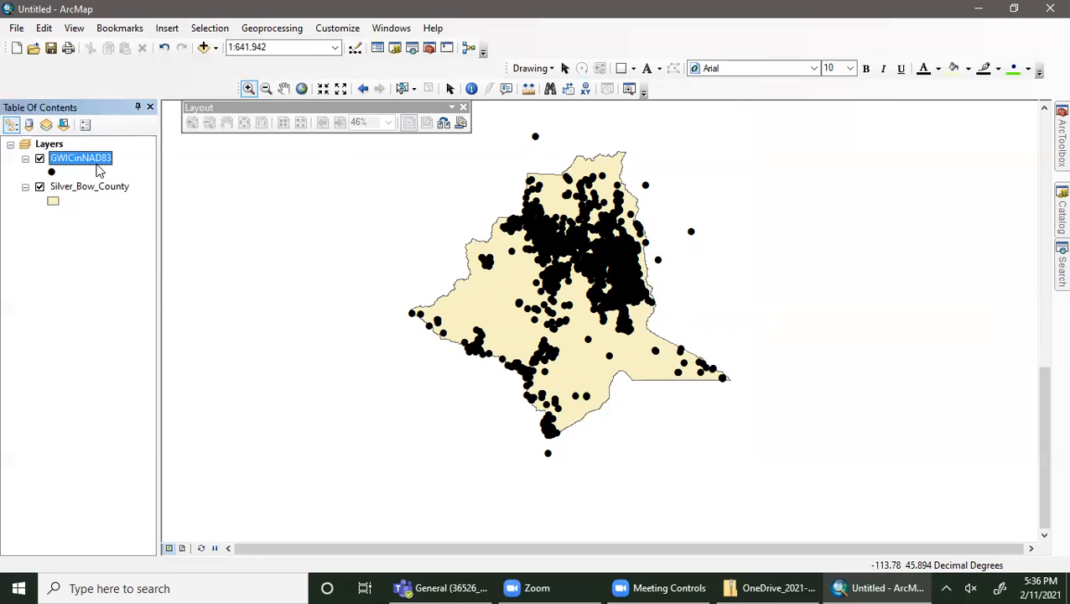
left_click(463, 110)
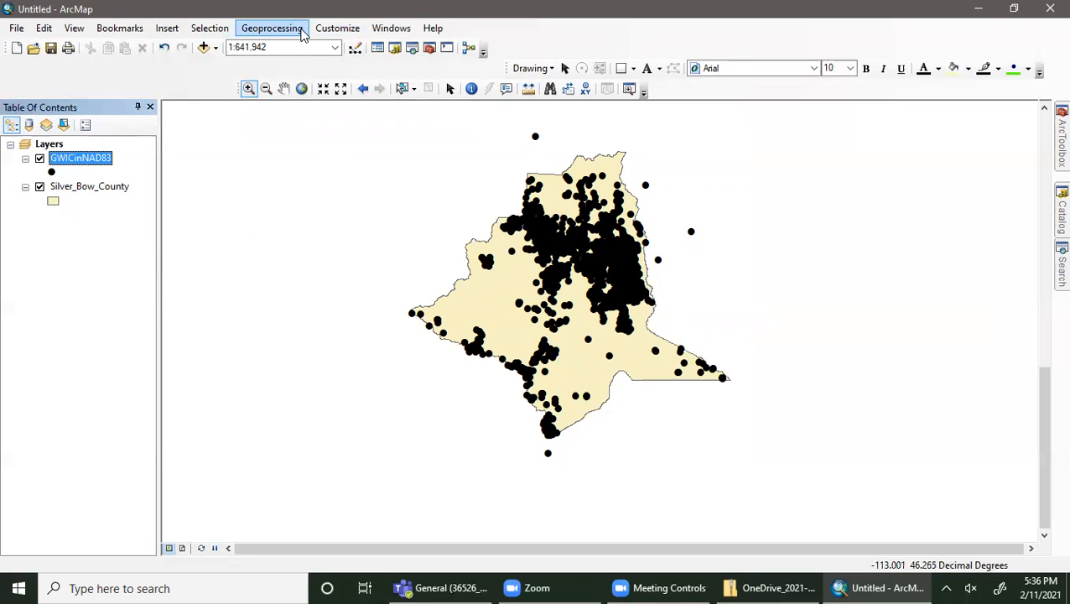
left_click(338, 28)
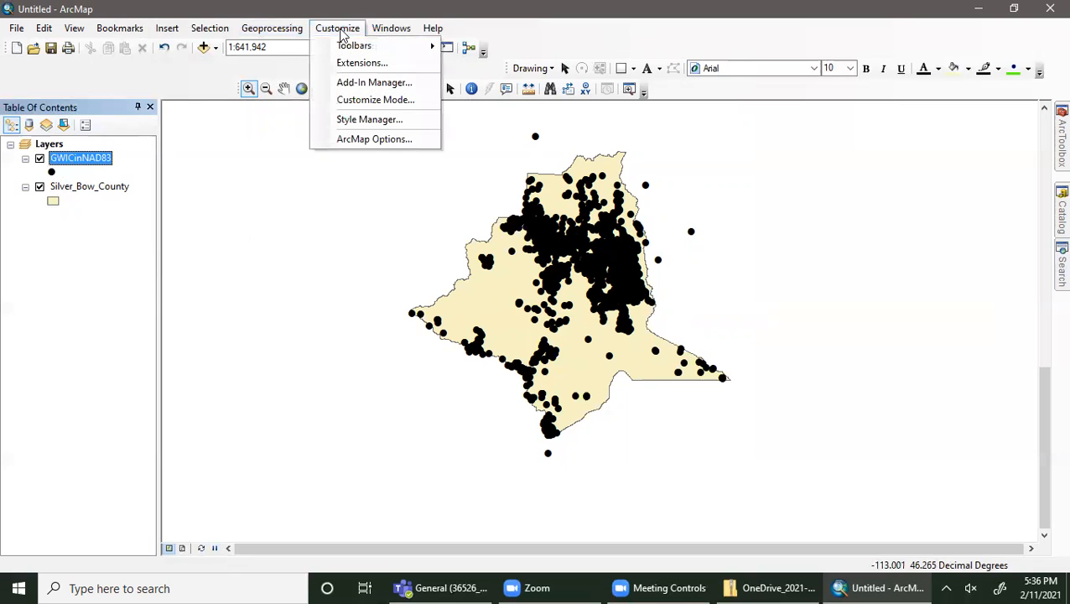
mouse_move(353, 47)
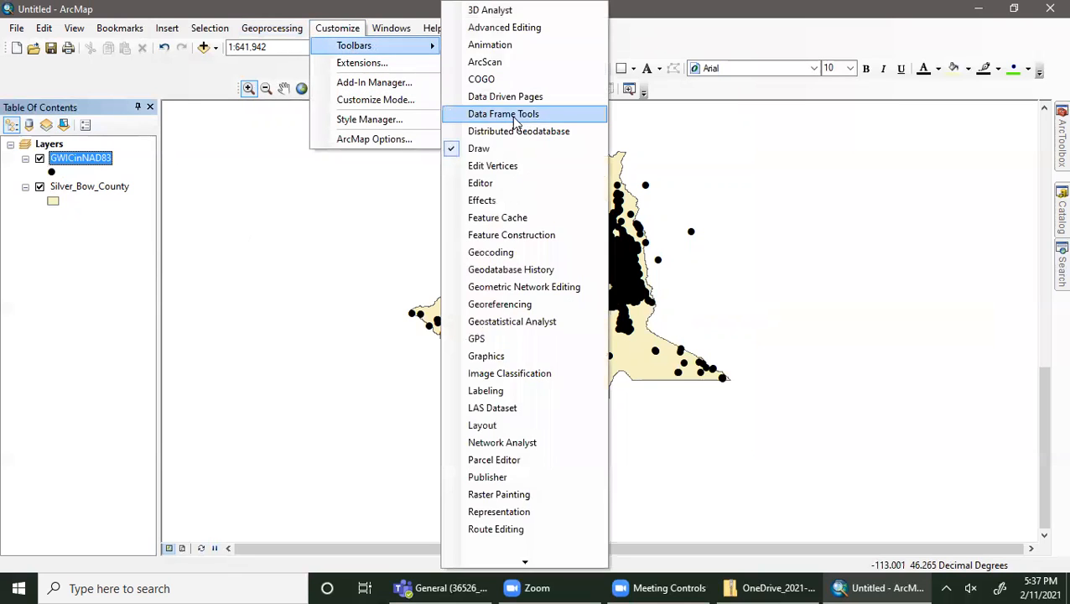
left_click(481, 183)
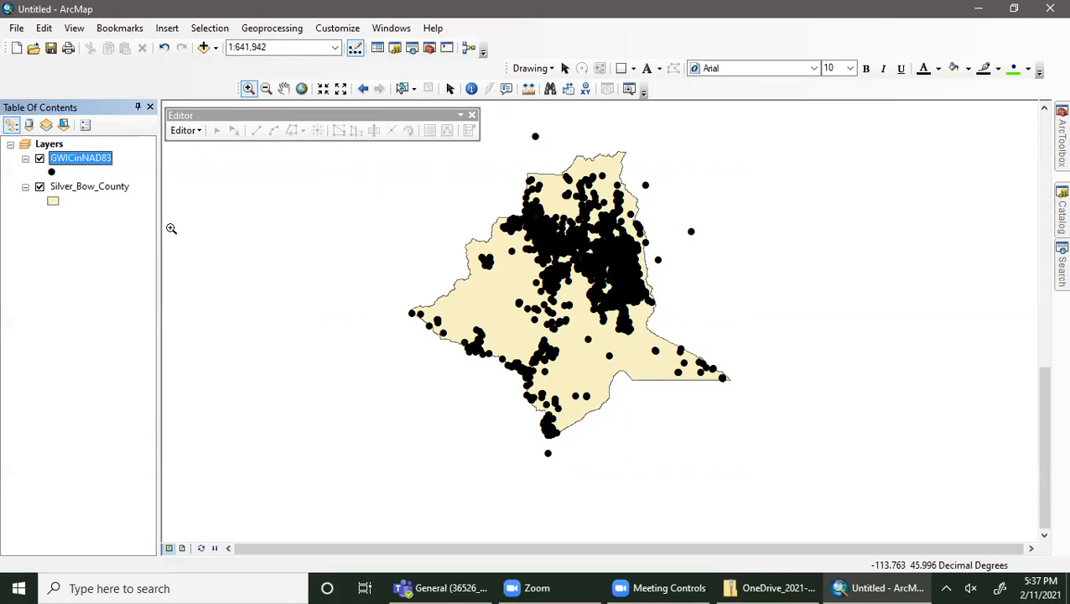
- Start an edit session and continue past the spatial reference warnings for GWICinNAD83 and Silver_Bow_County
left_click(197, 133)
left_click(191, 143)
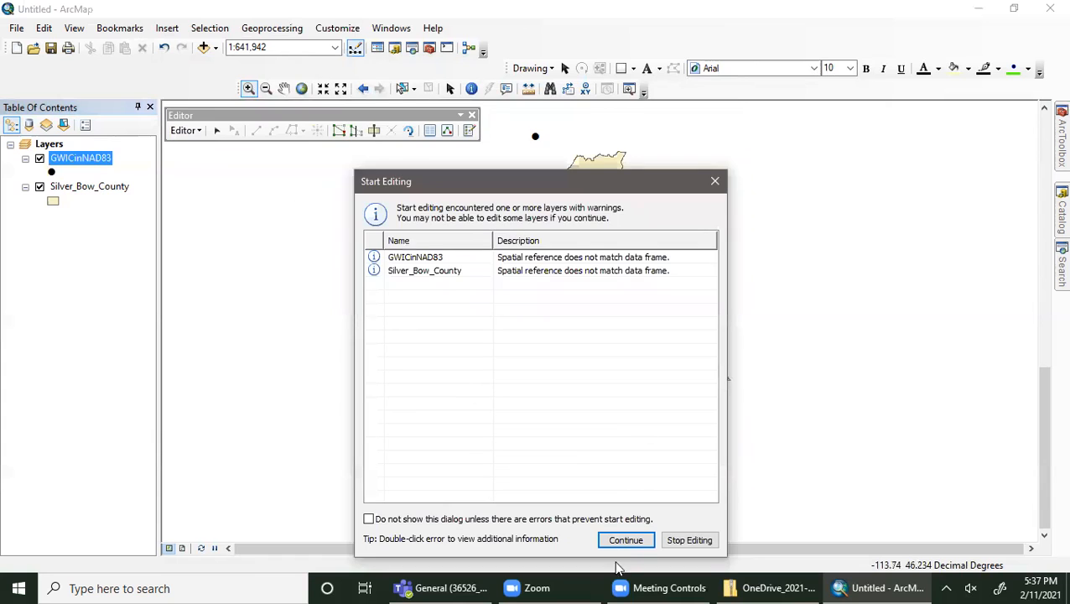
left_click(626, 541)
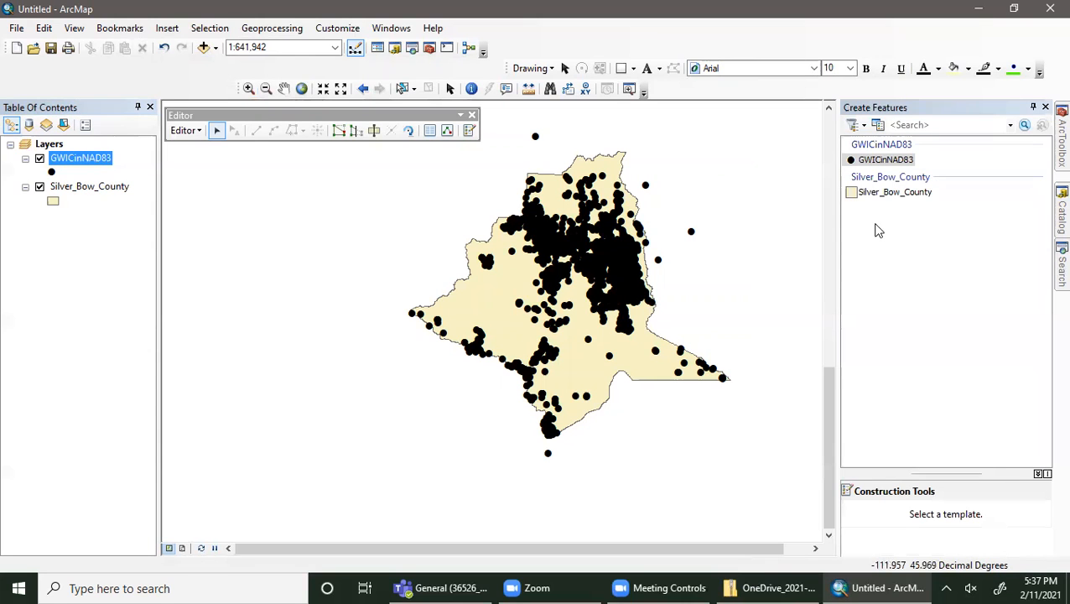
- Close the Create Features window, reopen it from the editing windows, and set it to auto-hide
left_click(1045, 108)
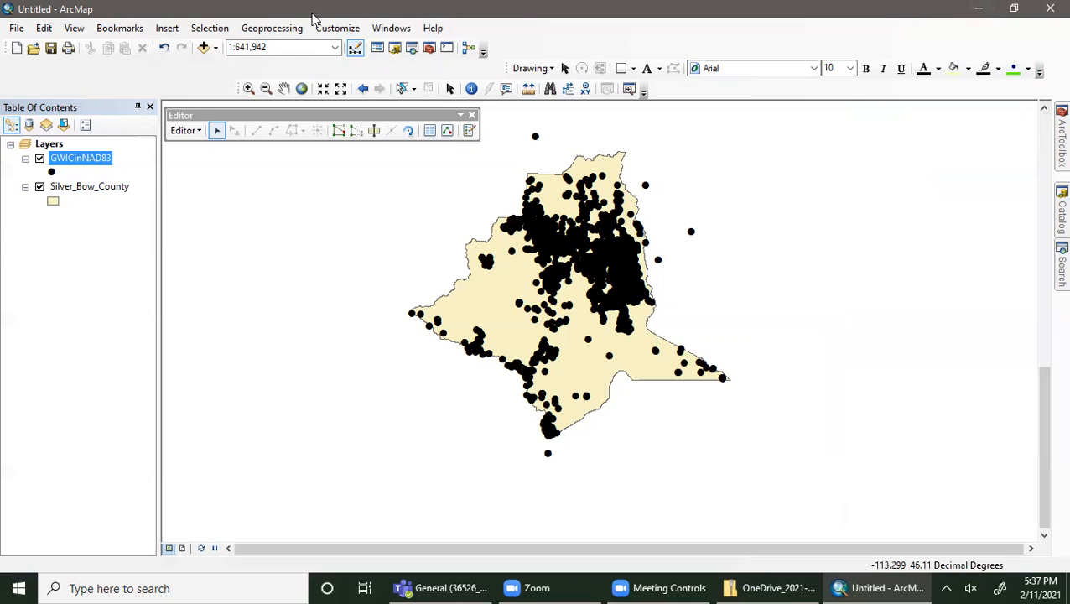
left_click(392, 29)
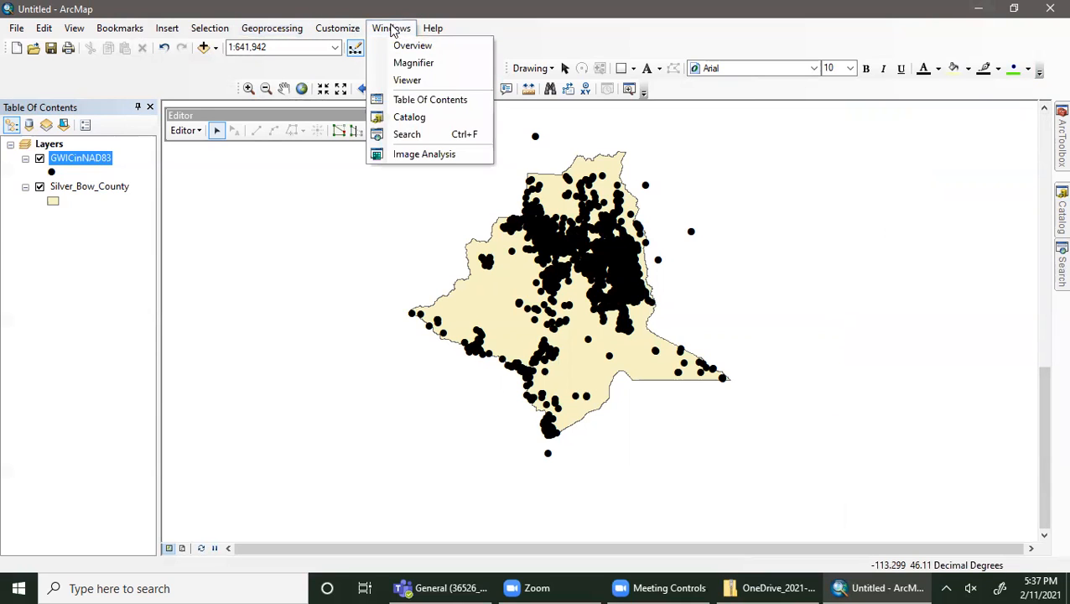
mouse_move(357, 35)
mouse_move(397, 35)
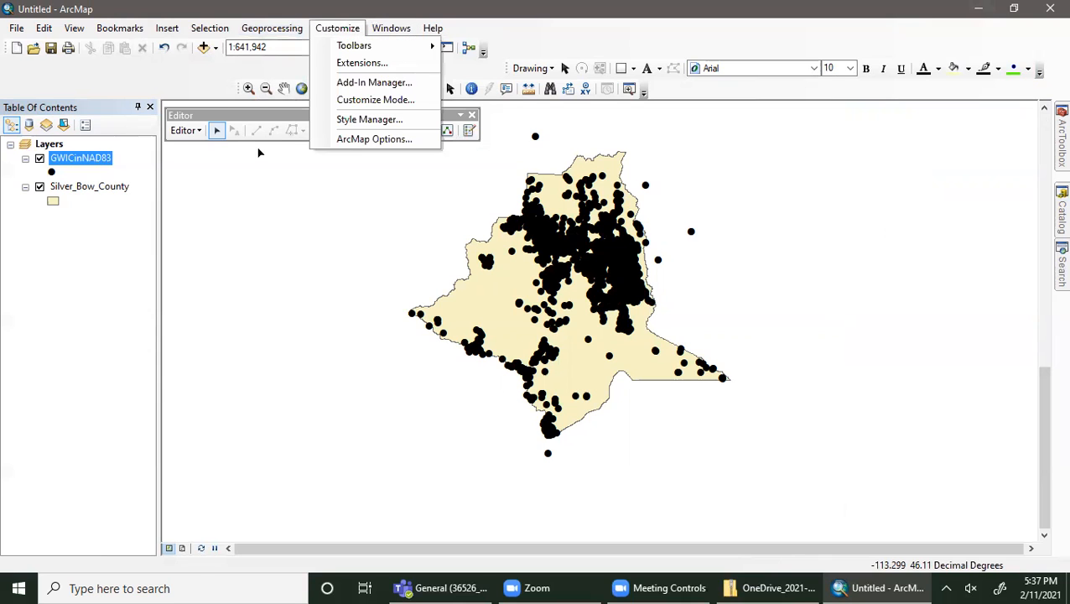
left_click(191, 134)
left_click(191, 134)
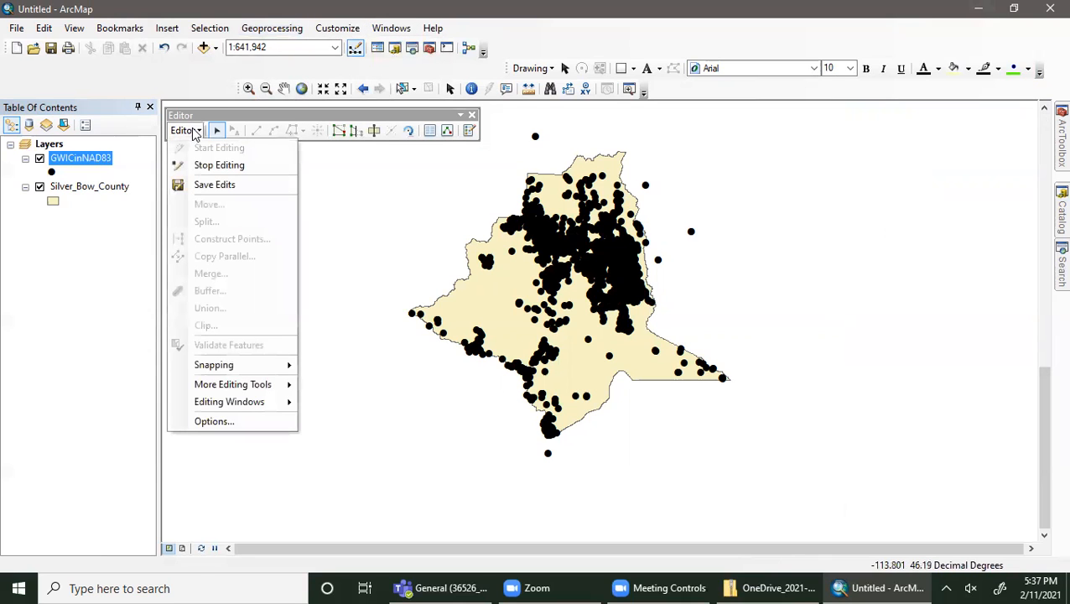
mouse_move(241, 402)
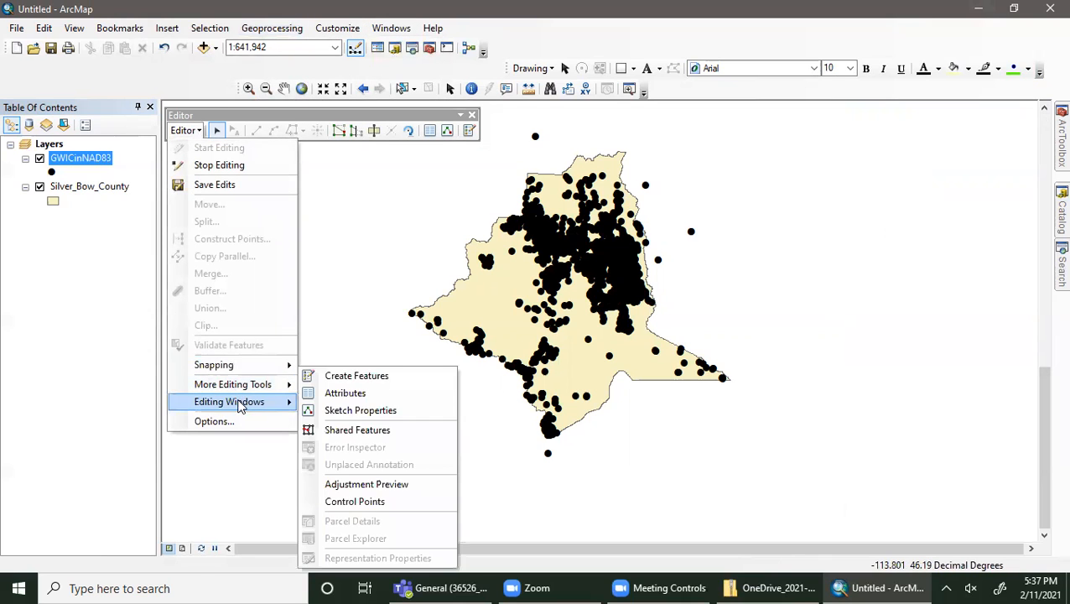
left_click(349, 377)
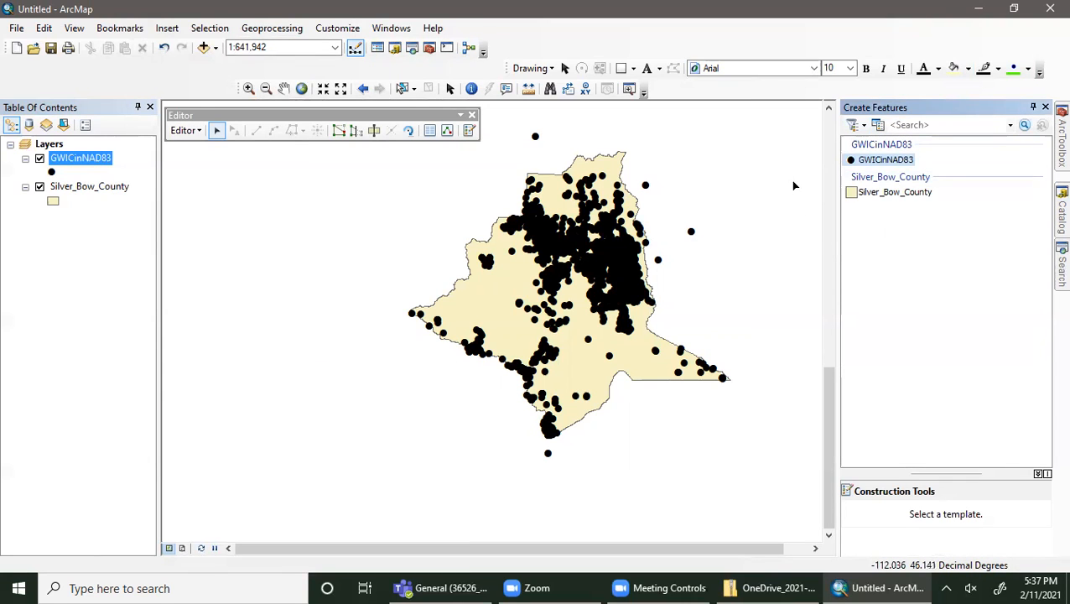
left_click(1032, 107)
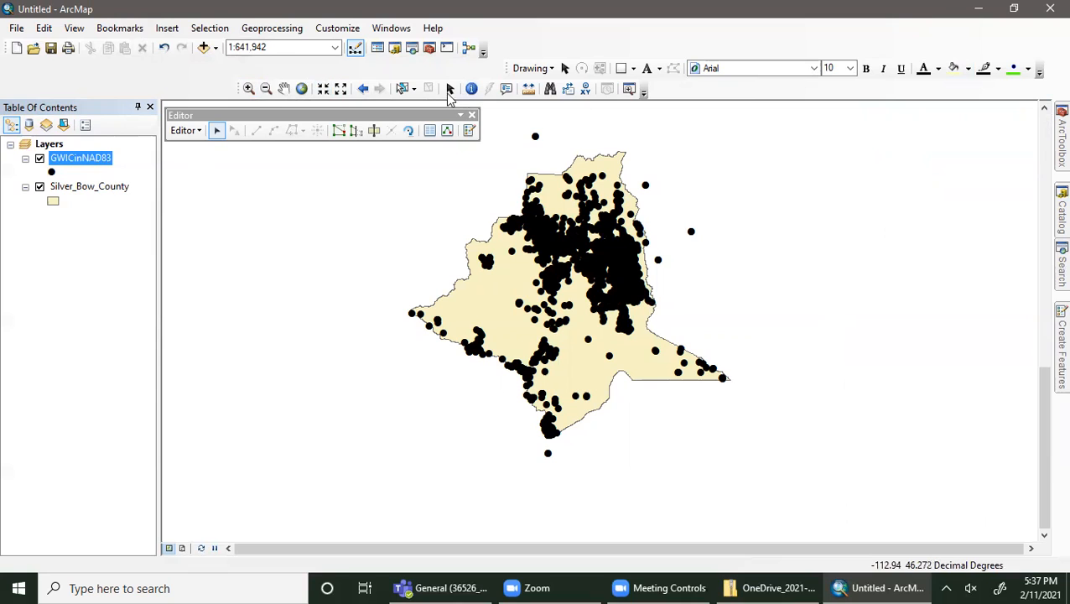
- Select the five wells that plot outside the Silver Bow County boundary and delete them
left_click(402, 89)
left_click_drag(527, 119, 672, 278)
left_click_drag(640, 179, 723, 246)
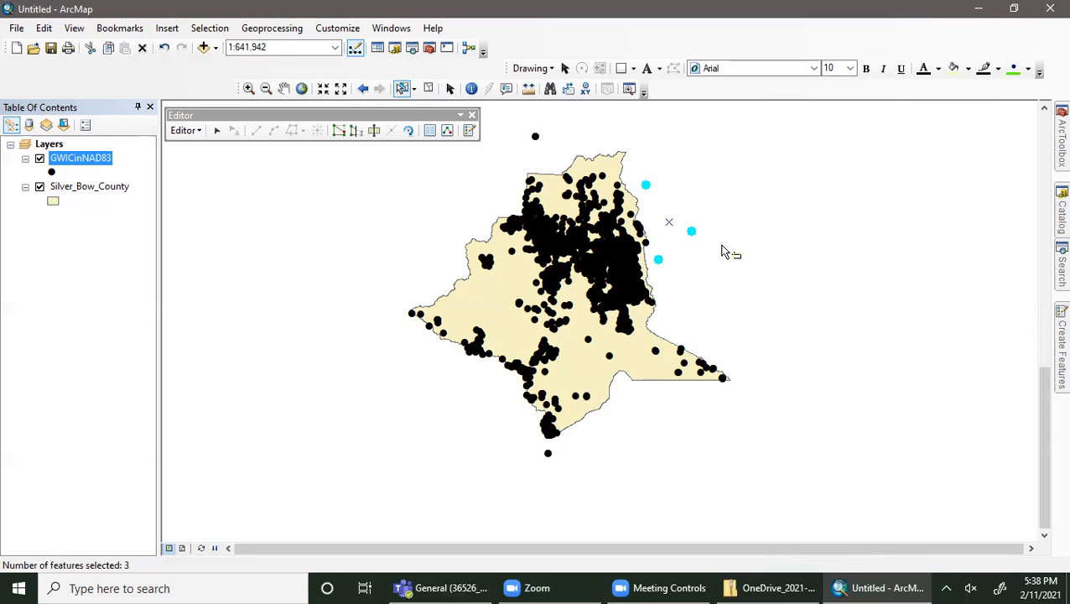
left_click_drag(531, 125, 542, 155)
left_click_drag(531, 447, 565, 472)
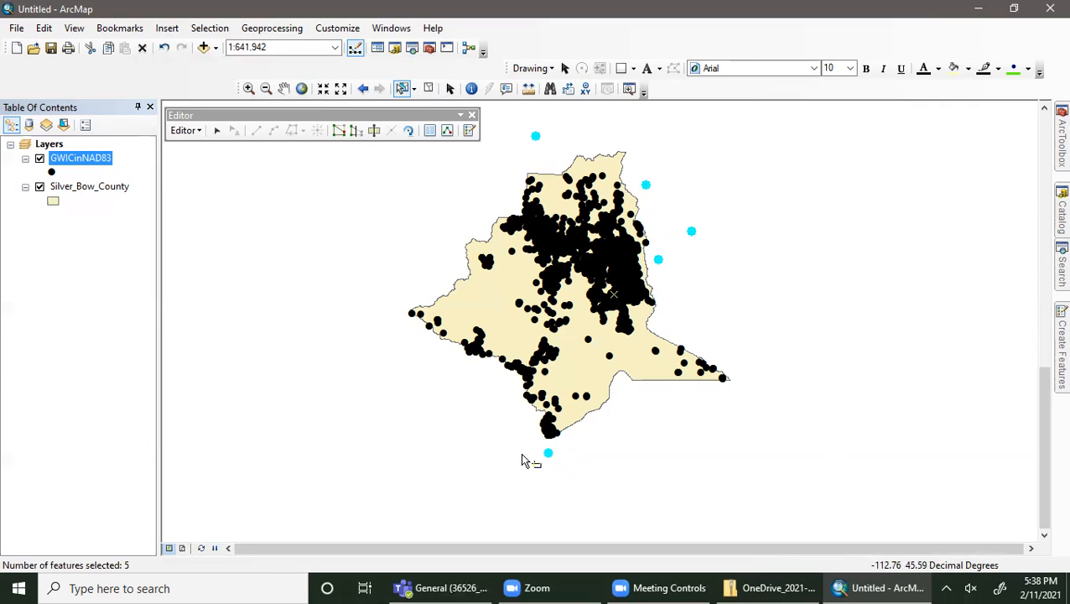
key("Delete")
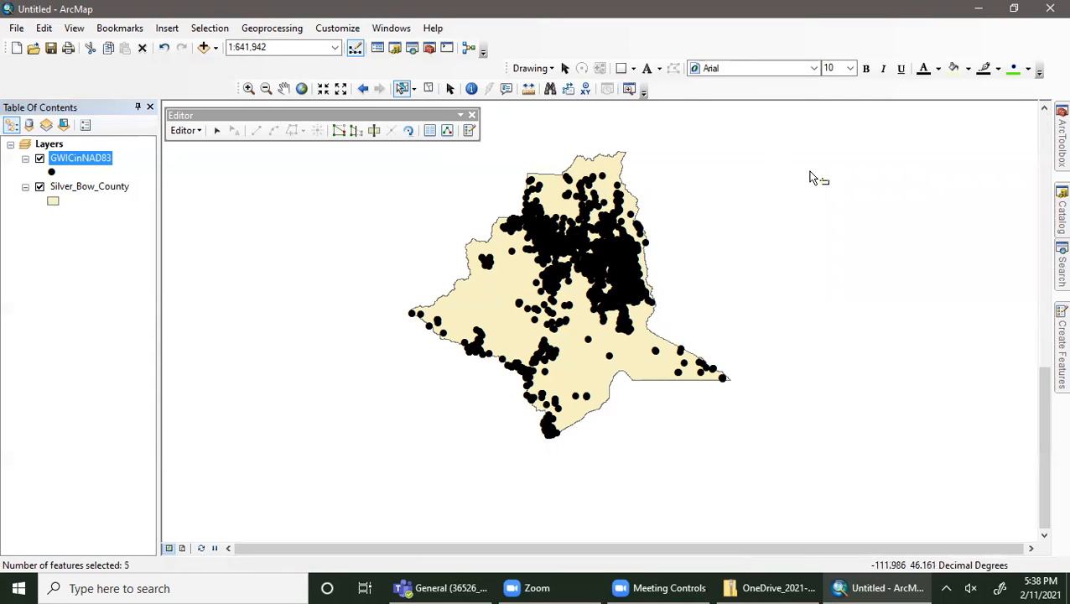
- Stop the edit session and save the well edits
left_click(198, 134)
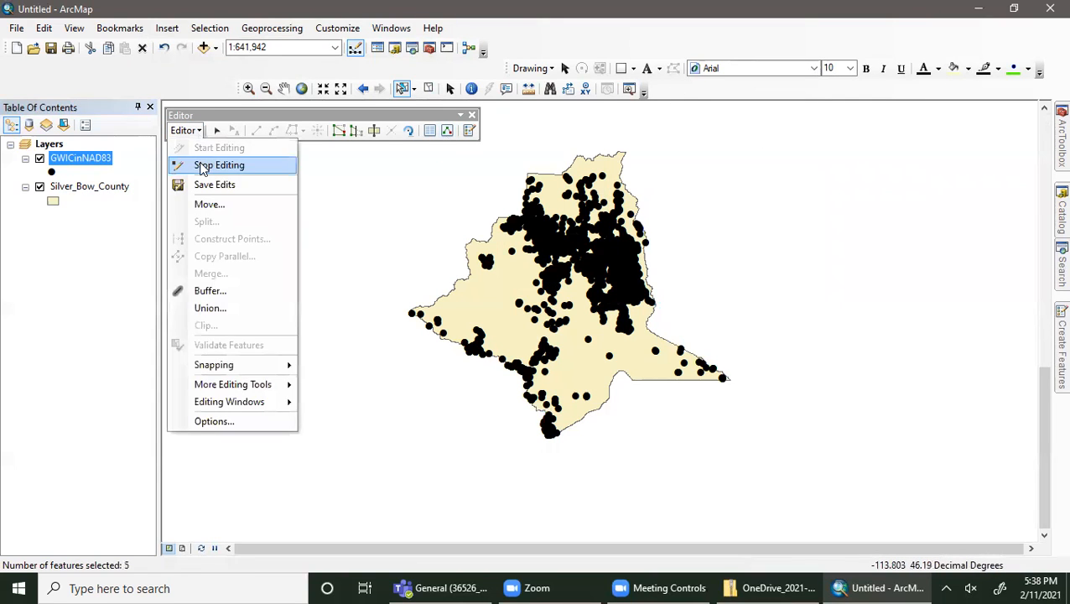
left_click(203, 166)
left_click(493, 343)
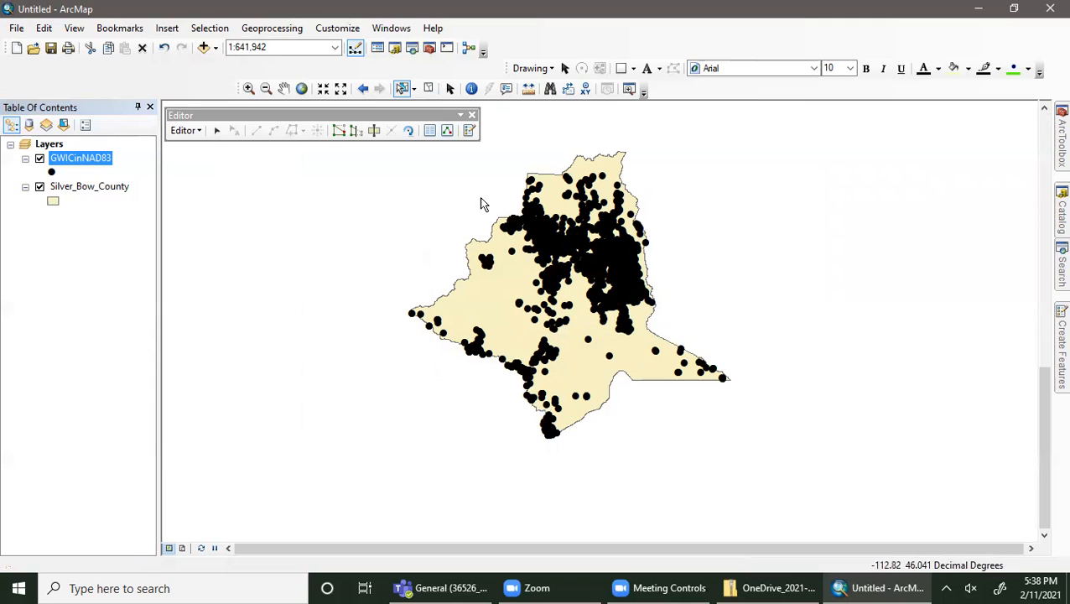
- Start a new edit session, continue past the spatial reference warnings, and clear the selected features
left_click_drag(472, 191, 576, 256)
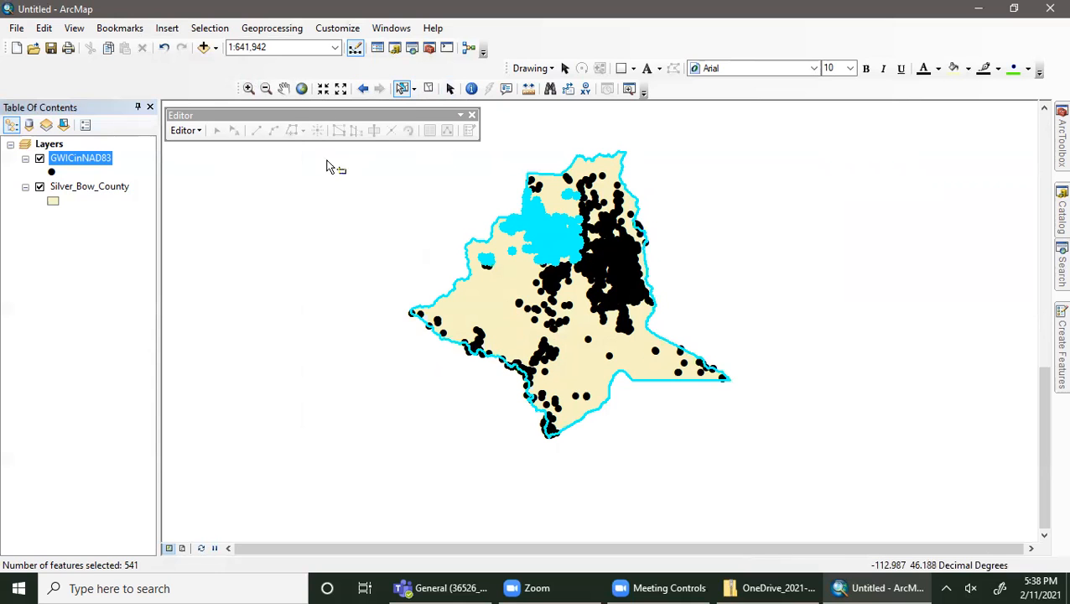
left_click(185, 130)
left_click(198, 157)
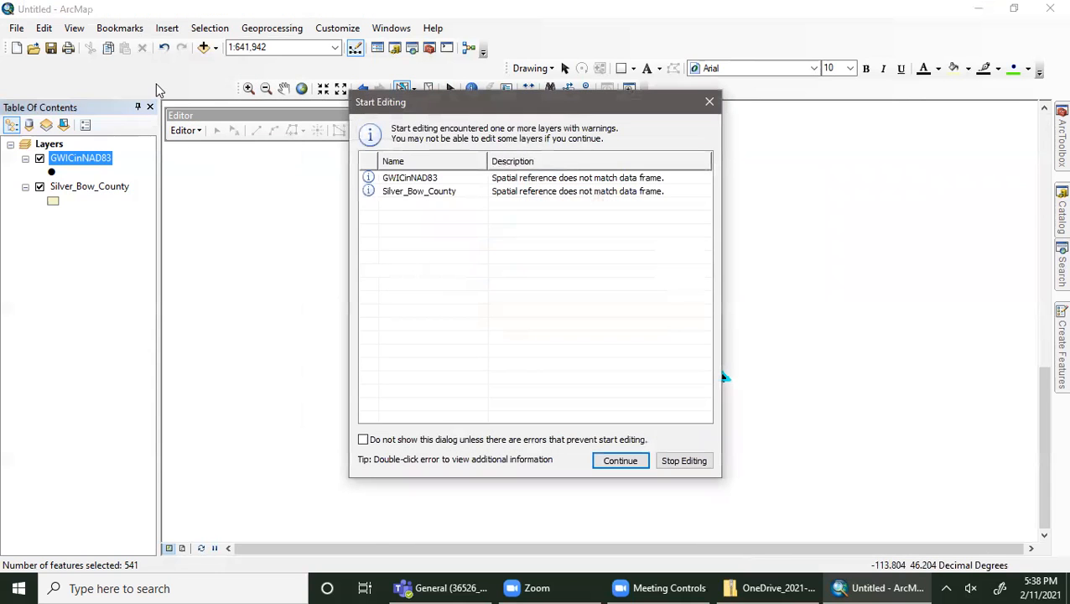
left_click(640, 462)
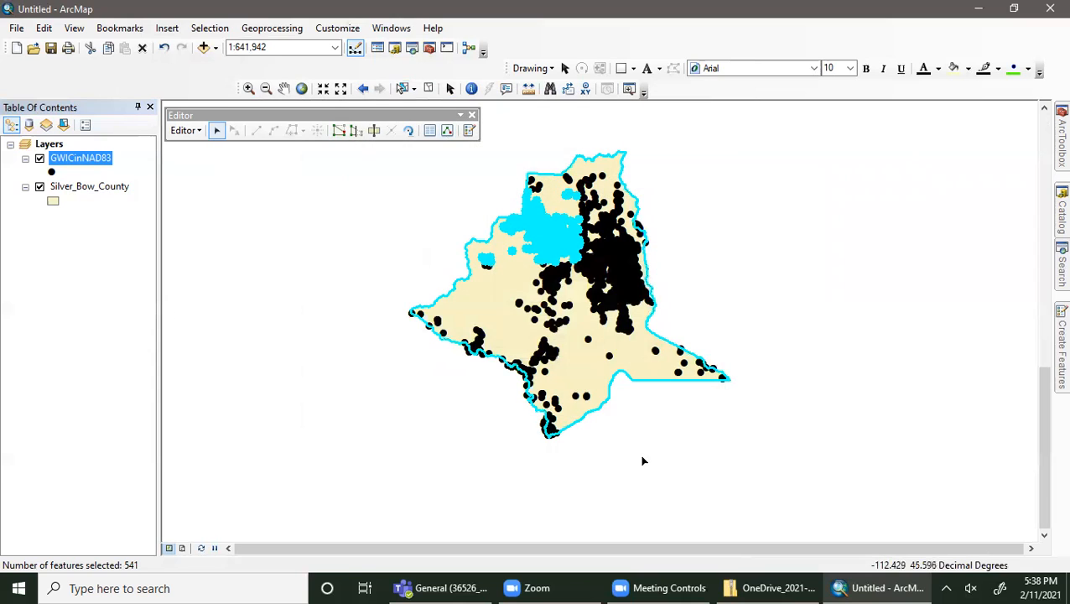
left_click(327, 187)
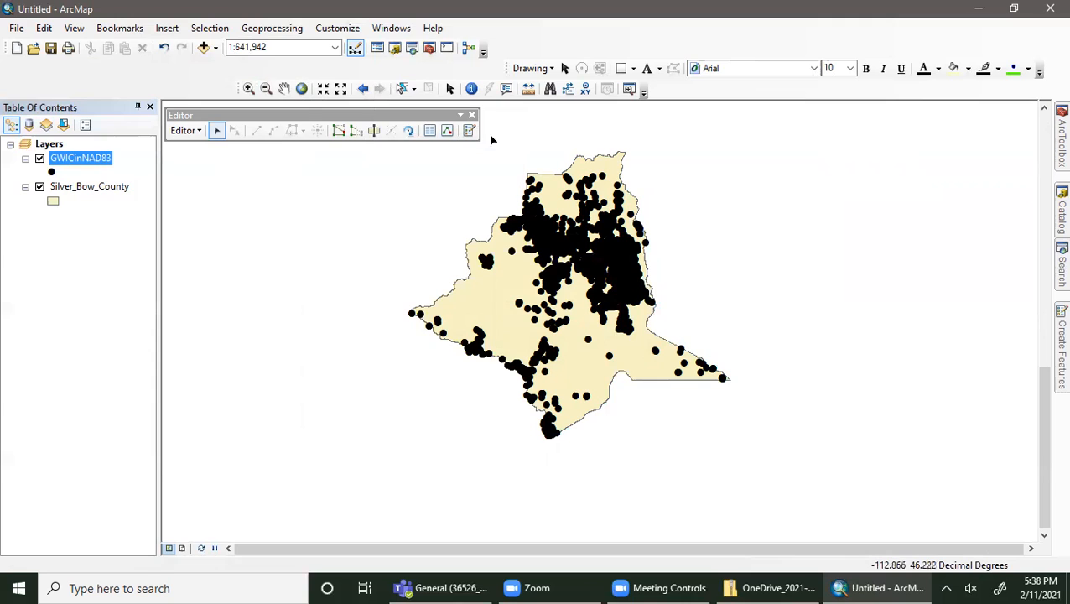
- Select all features within the county extent and show only the selected records in the GWICinNAD83 attribute table
left_click(401, 88)
left_click_drag(381, 144, 754, 438)
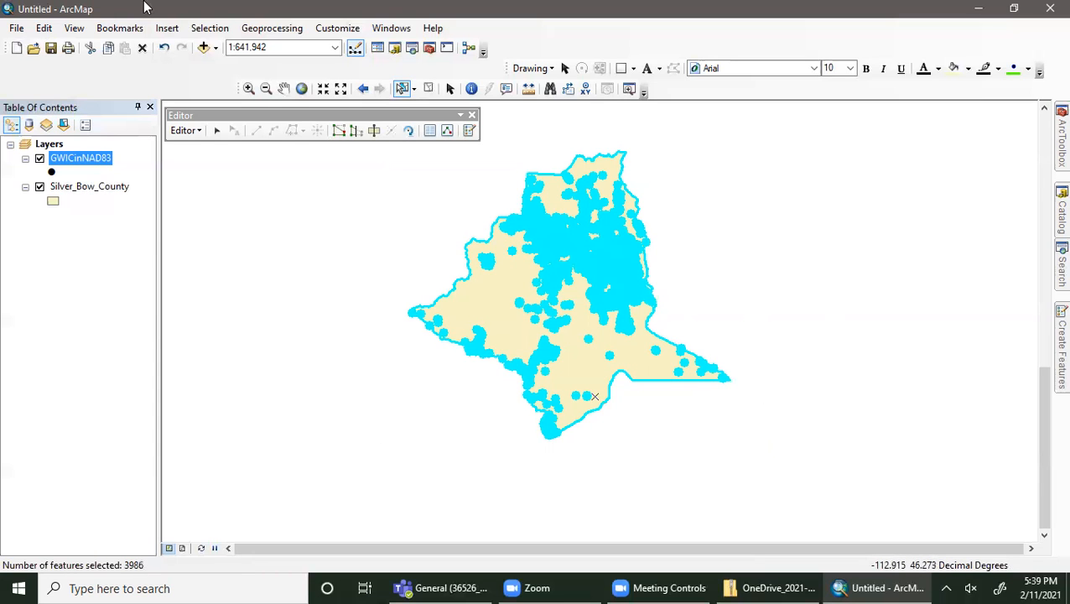
right_click(68, 163)
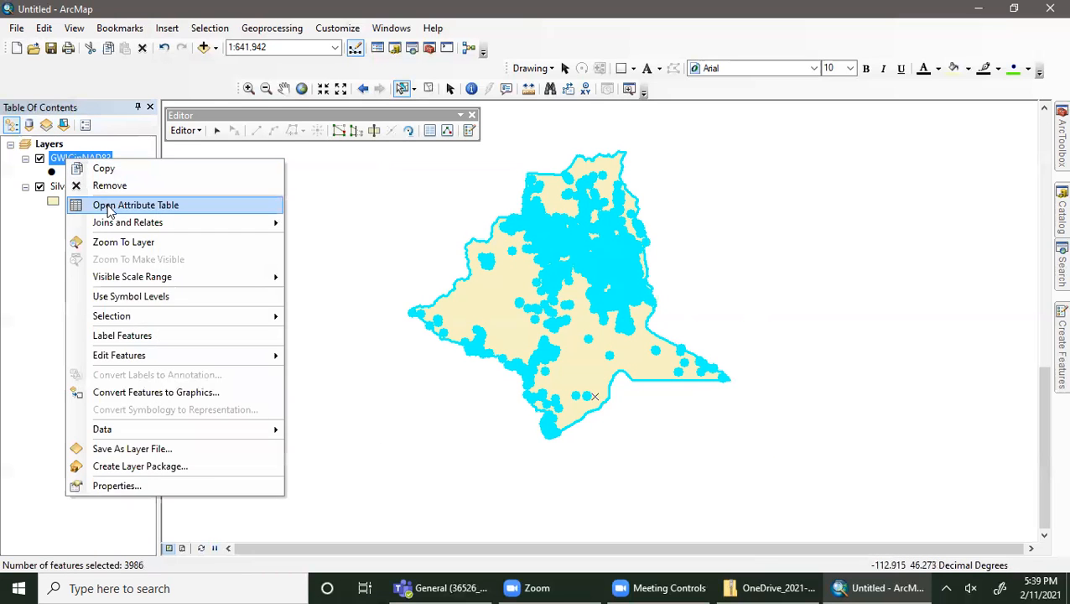
left_click(107, 206)
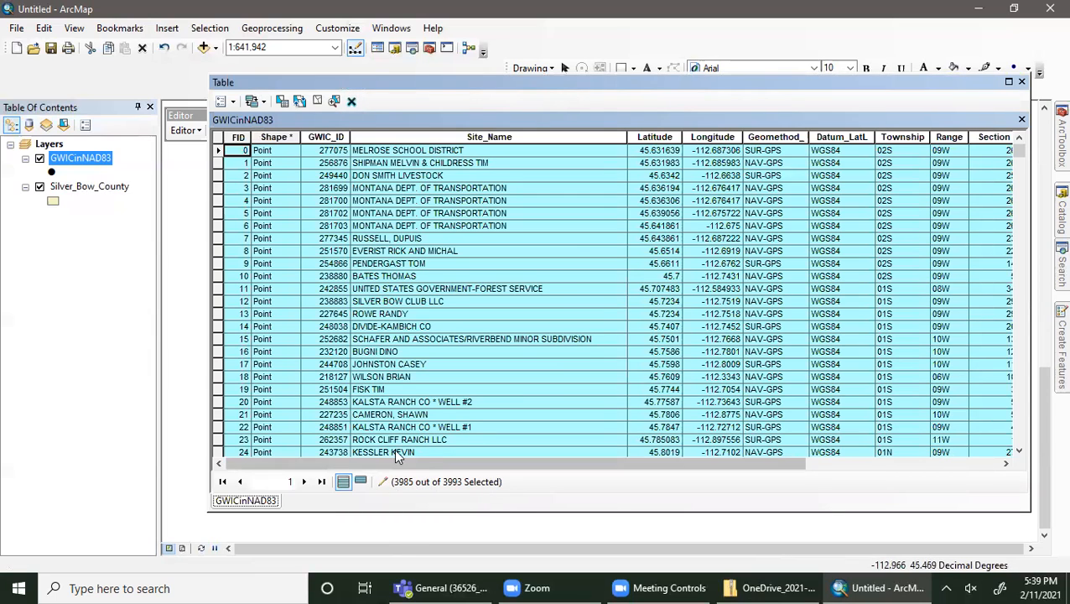
left_click(361, 484)
scroll(401, 406, "down", 8)
scroll(401, 406, "up", 8)
left_click_drag(604, 83, 547, 79)
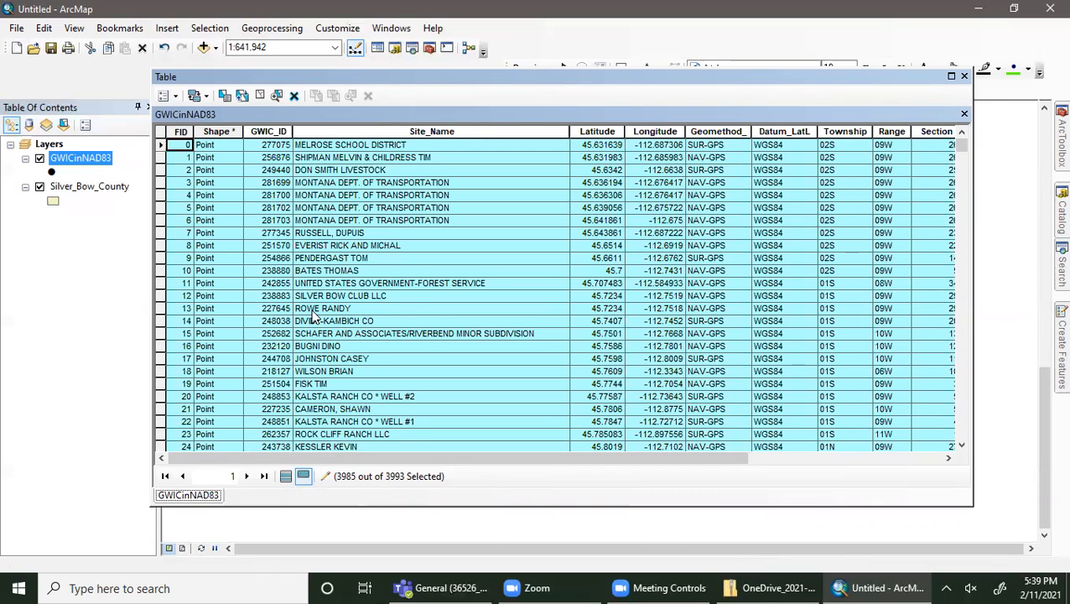
- Switch the GWICinNAD83 selection, delete the remaining unmapped records, then close the table and clear the county selection
left_click(242, 96)
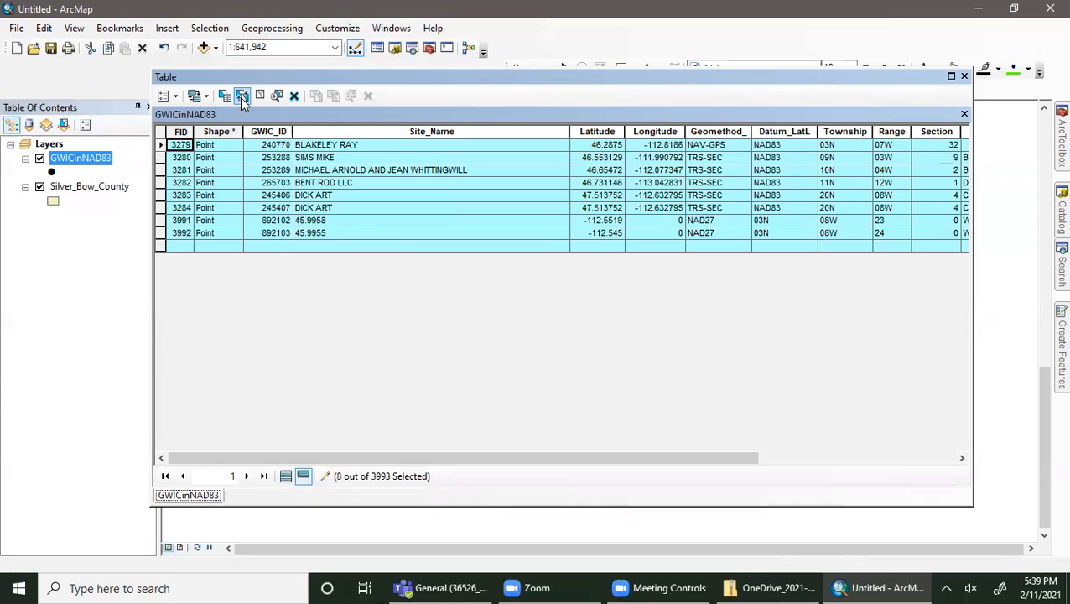
left_click(294, 97)
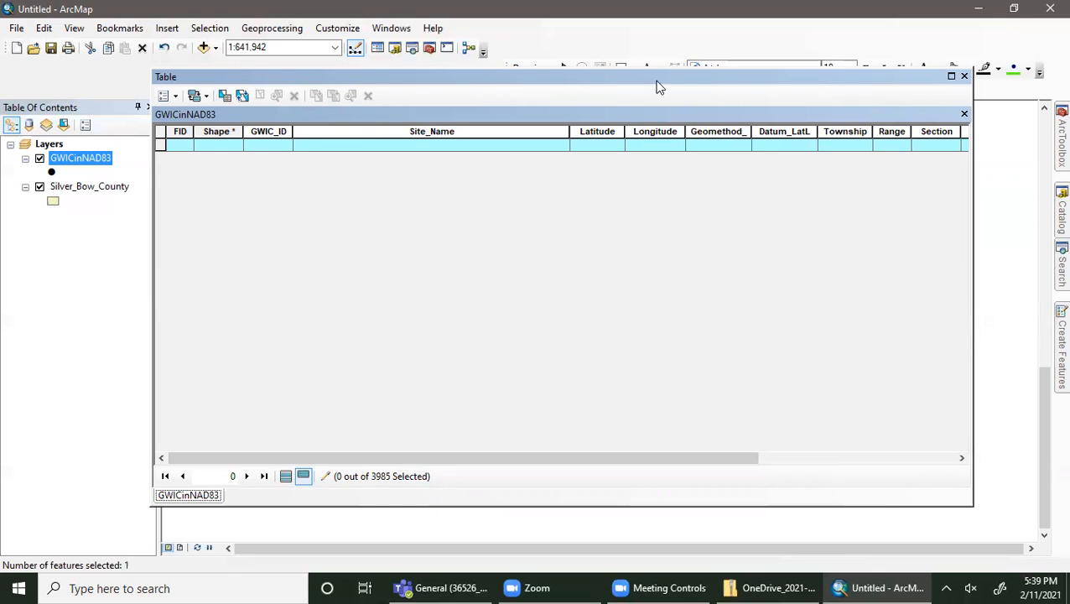
left_click(965, 77)
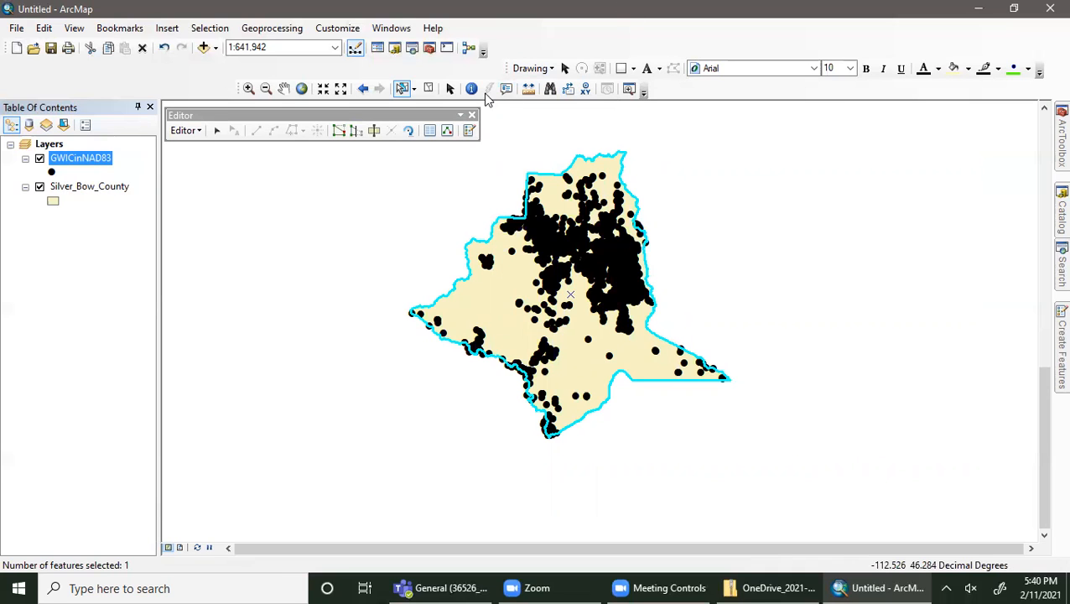
left_click(426, 89)
left_click(402, 89)
left_click_drag(469, 163, 653, 334)
right_click(85, 158)
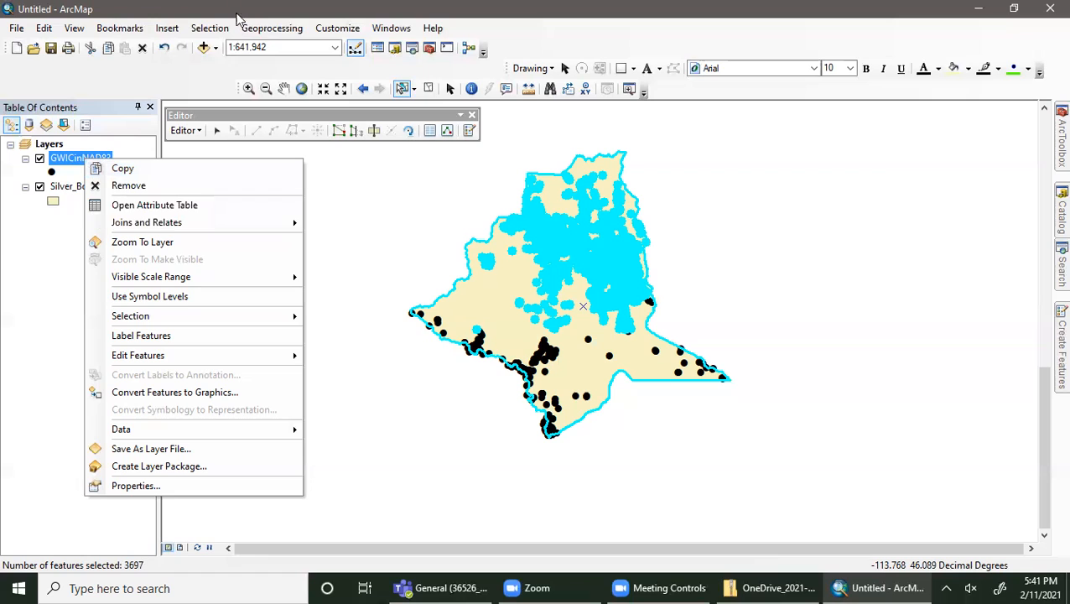
left_click(428, 88)
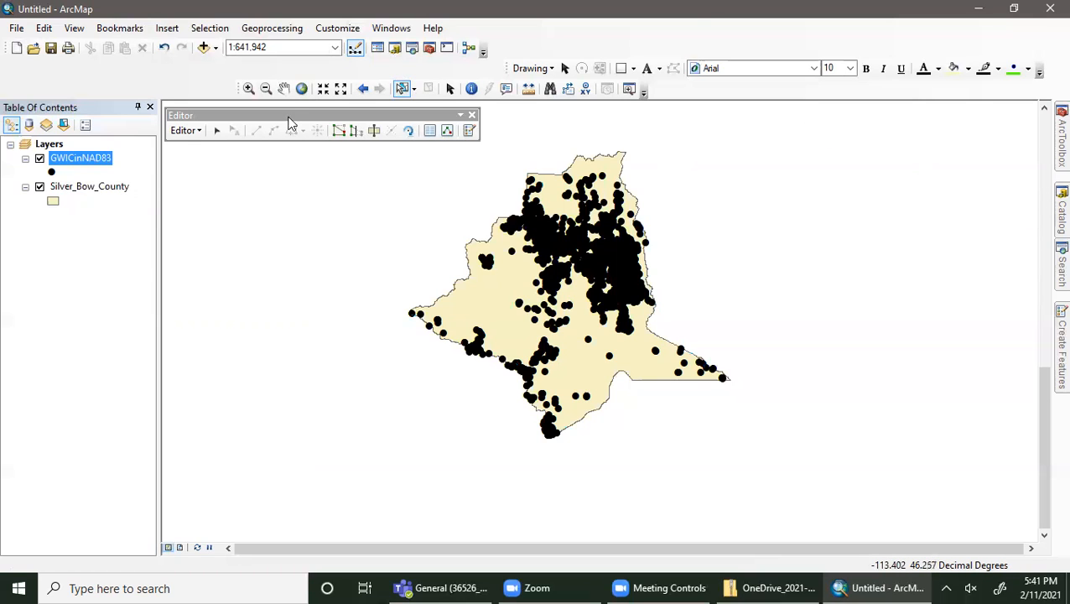
- Show the Create Features window, choose the GWICinNAD83 template, and enlarge the Construction Tools area
left_click(199, 131)
mouse_move(234, 401)
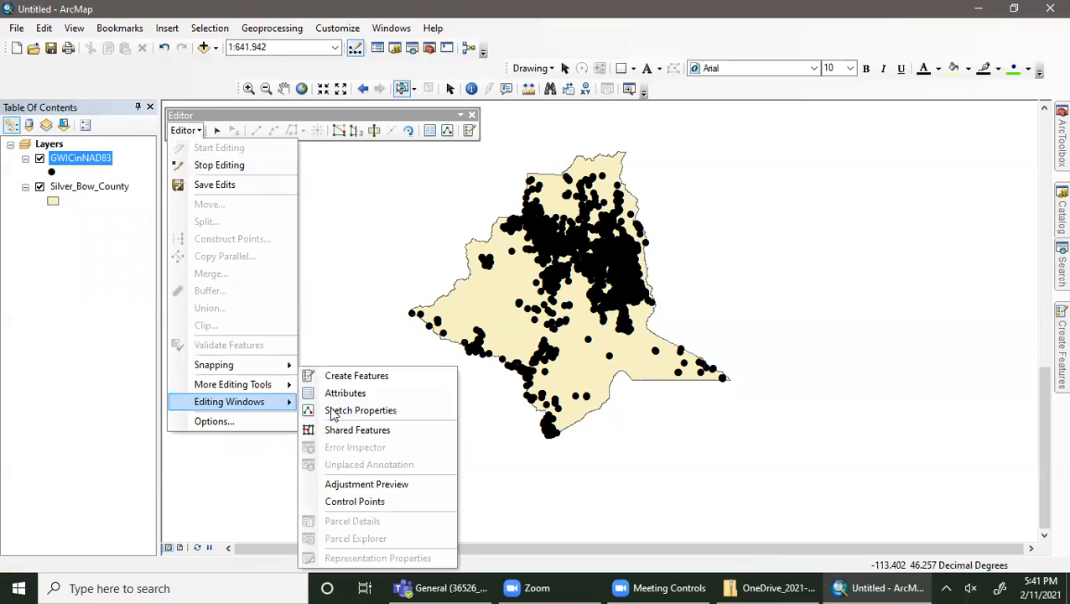
left_click(375, 383)
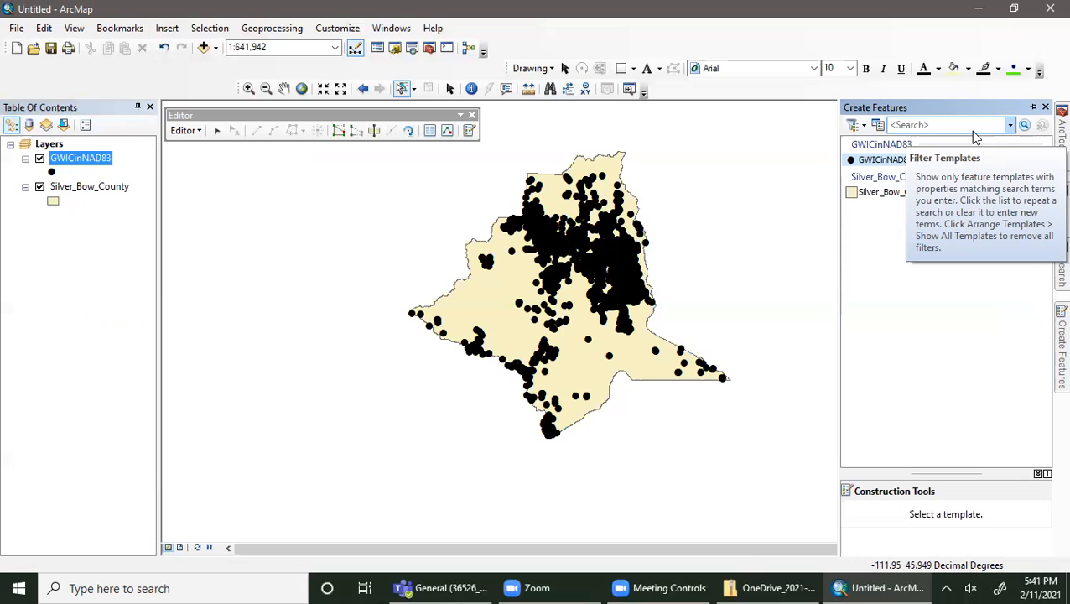
left_click(888, 160)
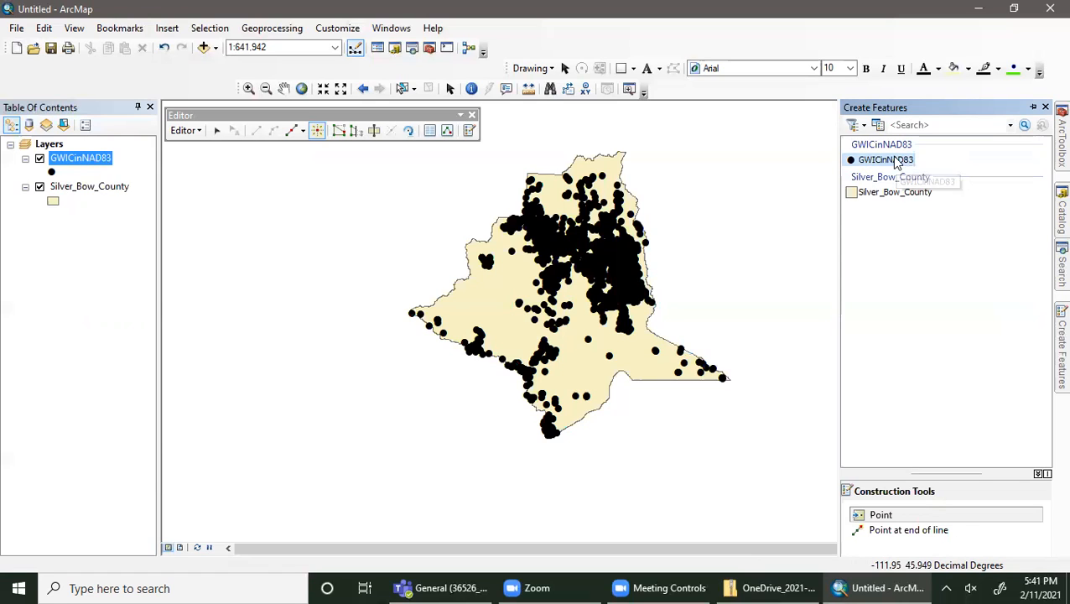
left_click_drag(945, 473, 922, 370)
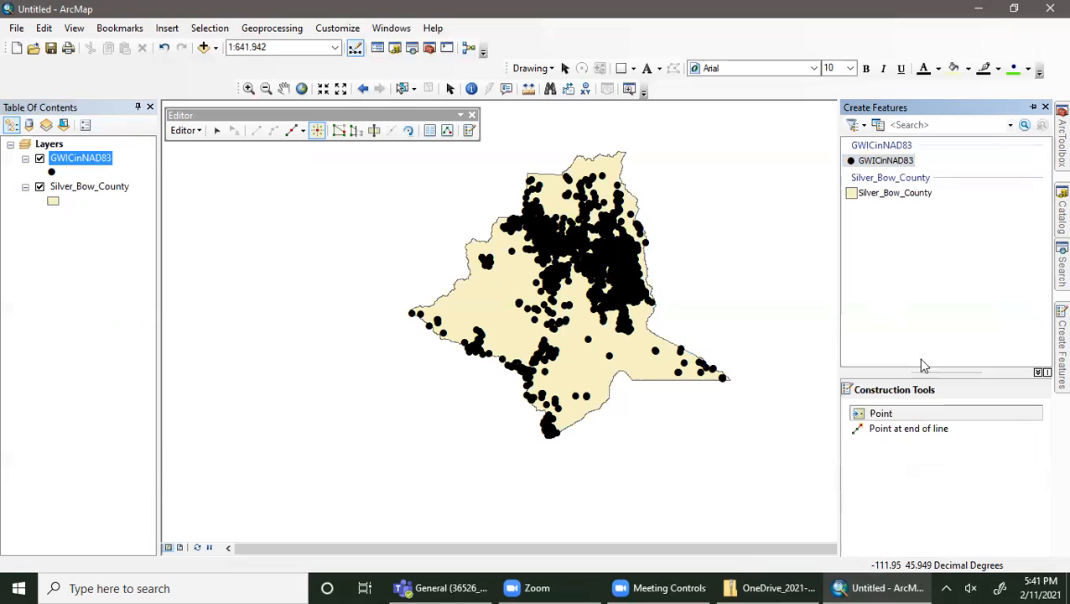
- Compare the construction tools offered by the Silver_Bow_County and GWICinNAD83 templates, ending on GWICinNAD83
left_click(892, 196)
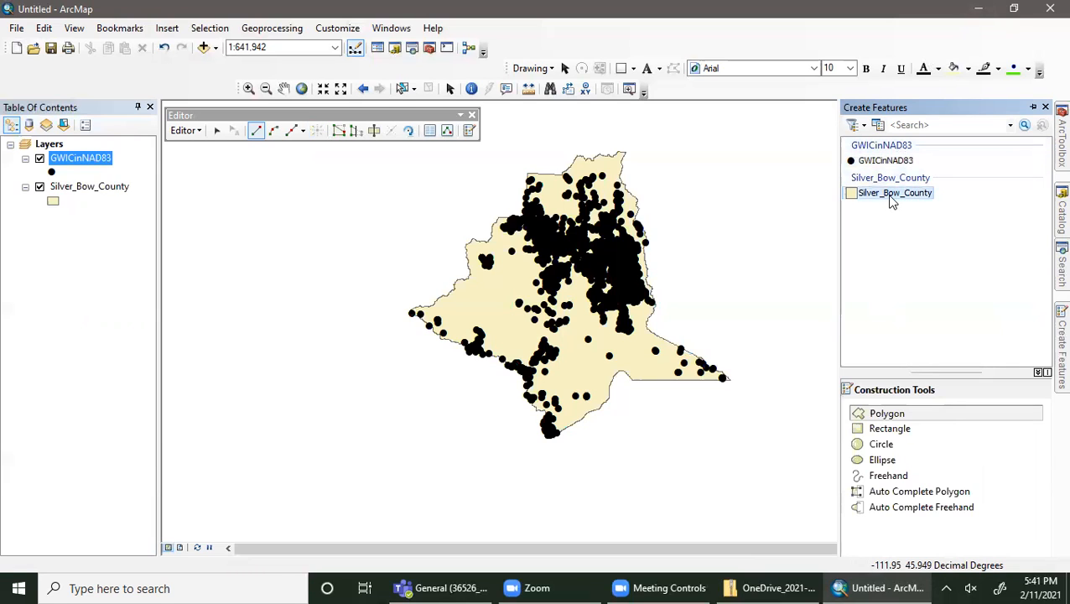
left_click(886, 160)
left_click(885, 178)
left_click(886, 160)
left_click(806, 416)
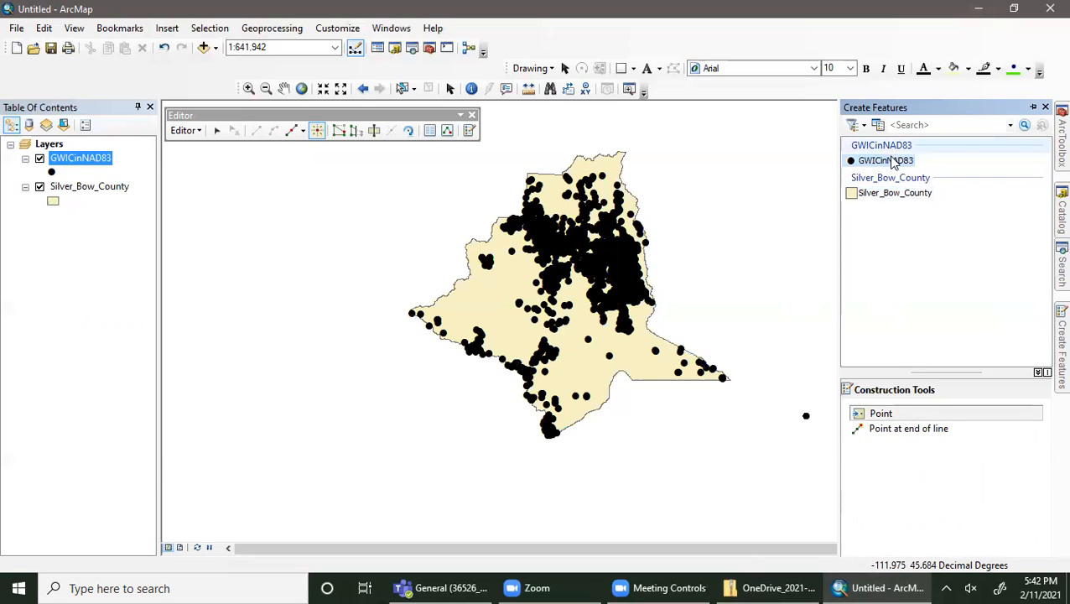
key("ctrl+z")
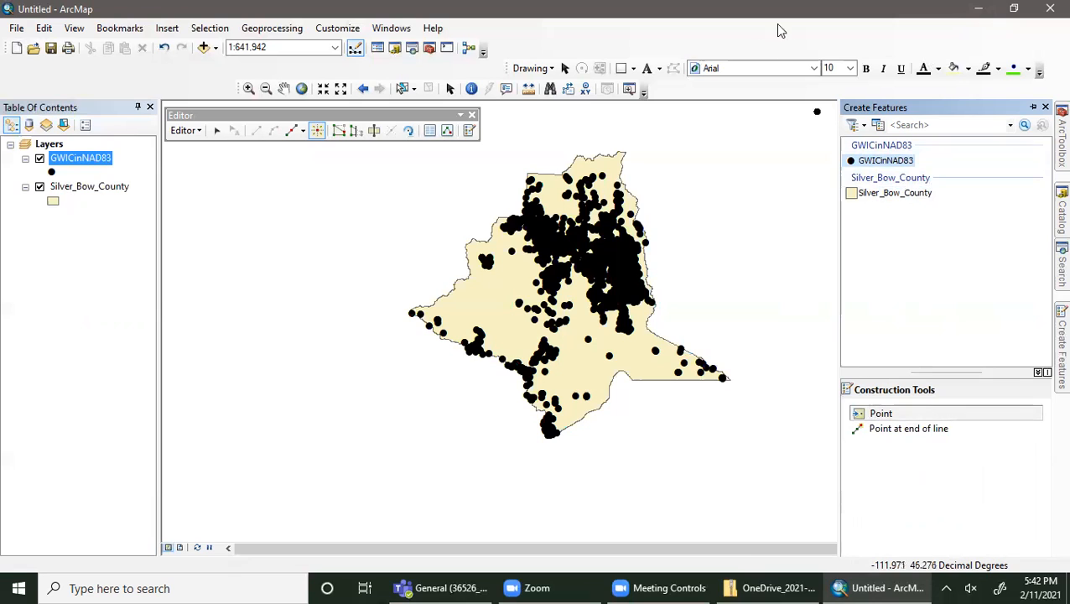
left_click(826, 318)
key("ctrl+z")
- Add 14 scattered GWICinNAD83 points outside the county, northeast of its boundary
left_click(699, 217)
left_click(755, 163)
left_click(694, 148)
left_click(764, 213)
left_click(756, 262)
left_click(717, 282)
left_click(740, 245)
left_click(724, 204)
left_click(728, 180)
left_click(771, 190)
left_click(788, 163)
left_click(738, 138)
left_click(719, 158)
left_click(694, 173)
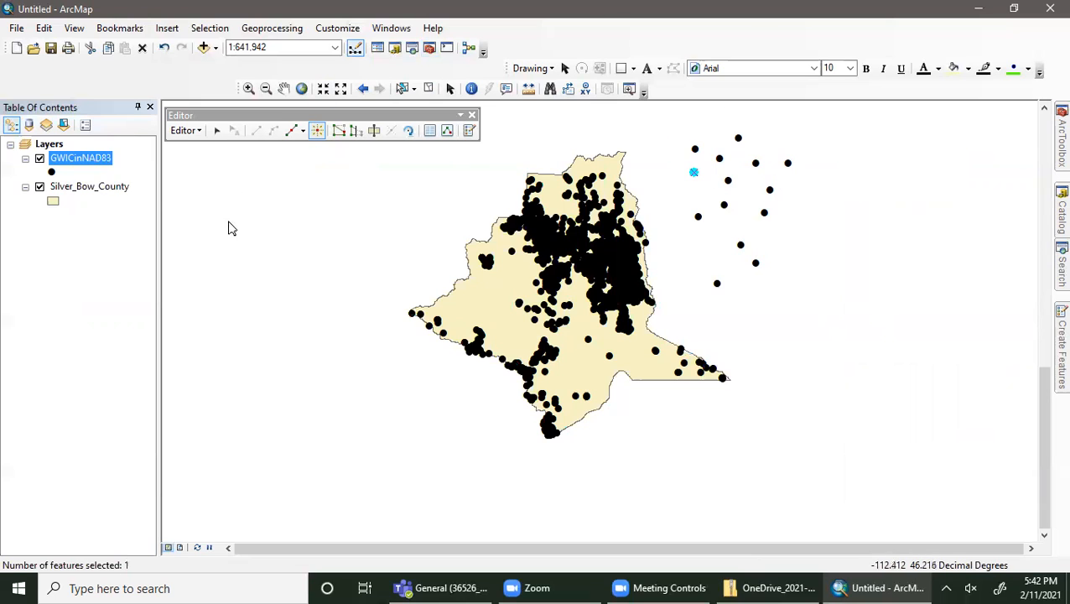
- View all records in the GWICinNAD83 attribute table, then close it
right_click(95, 164)
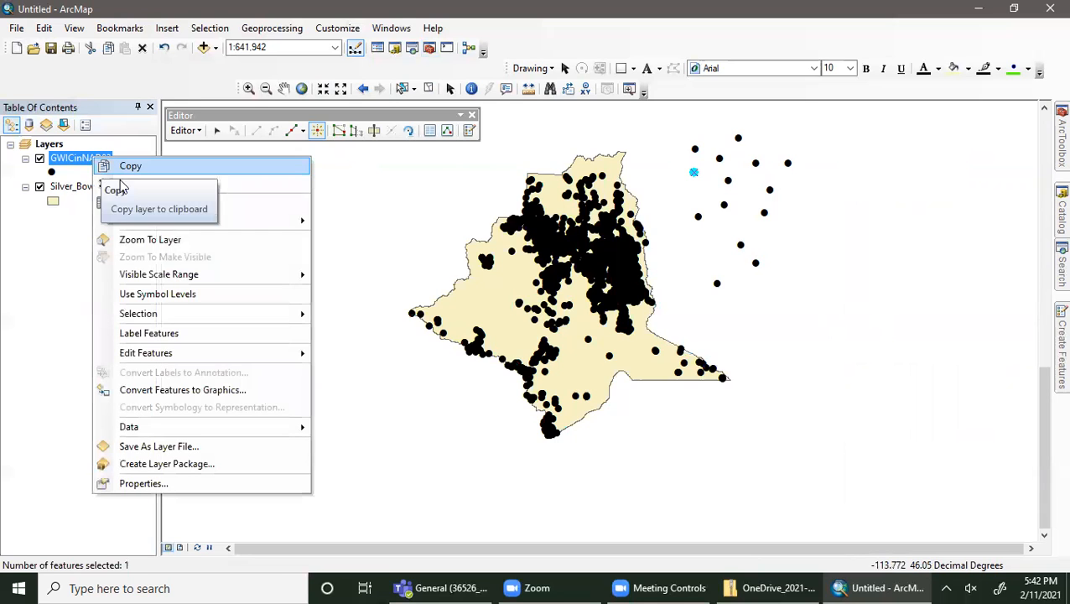
left_click(113, 202)
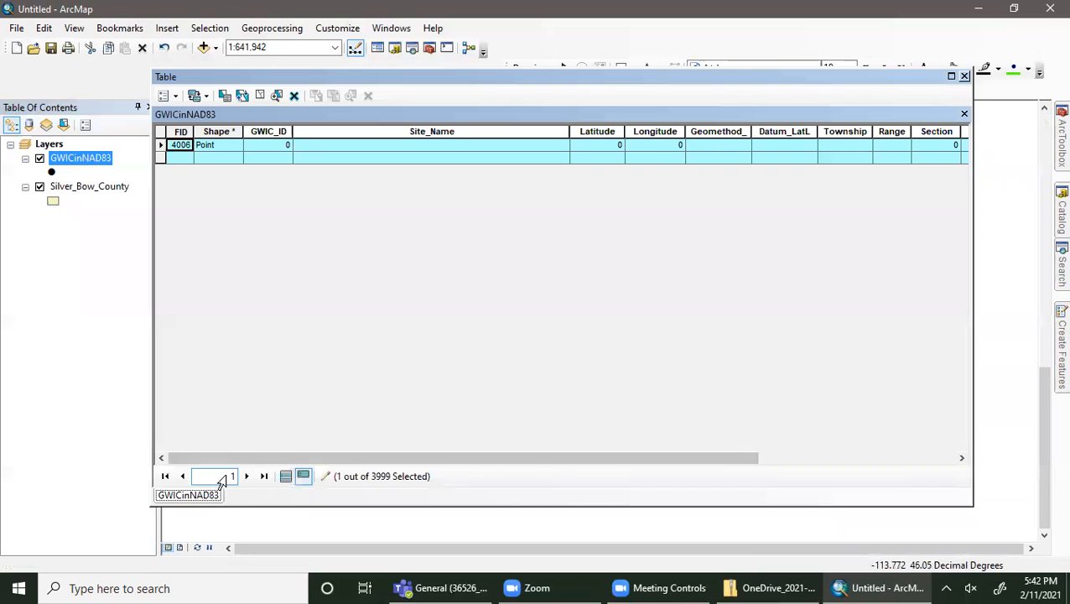
left_click(286, 476)
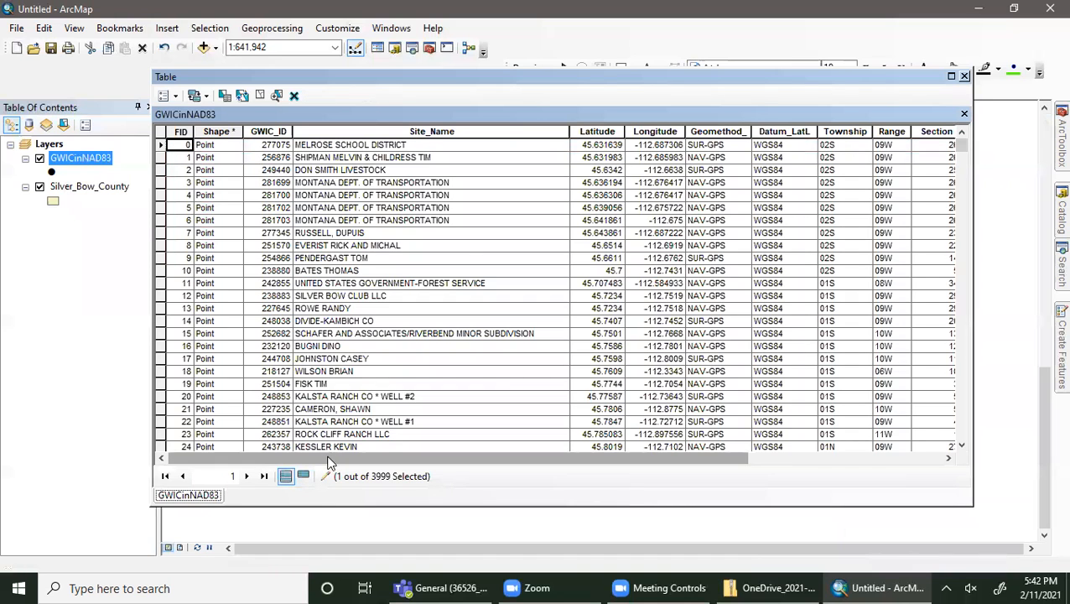
left_click(965, 72)
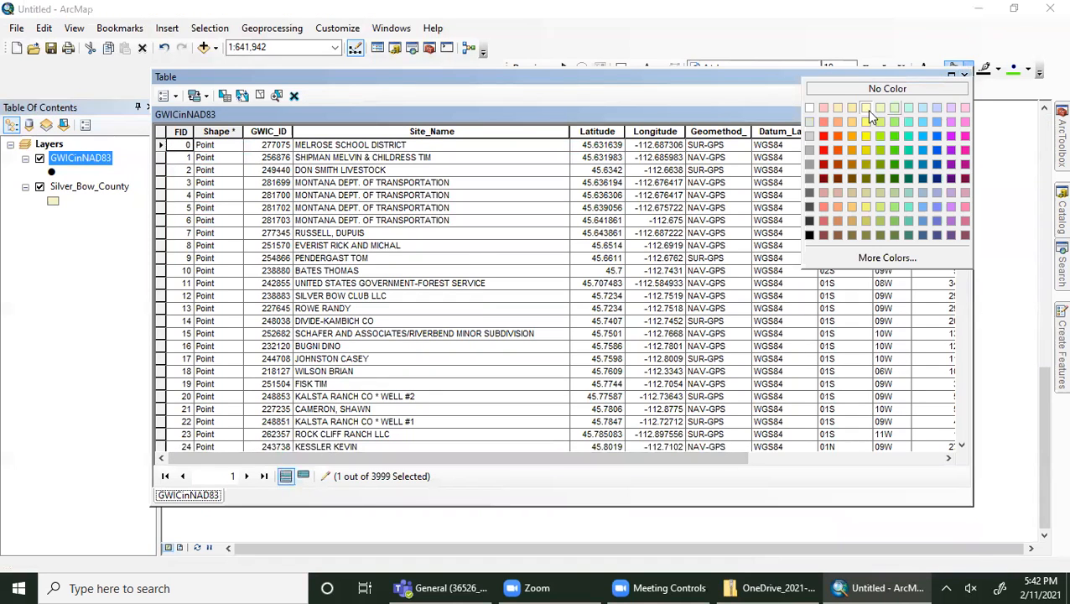
left_click(1022, 125)
left_click(963, 76)
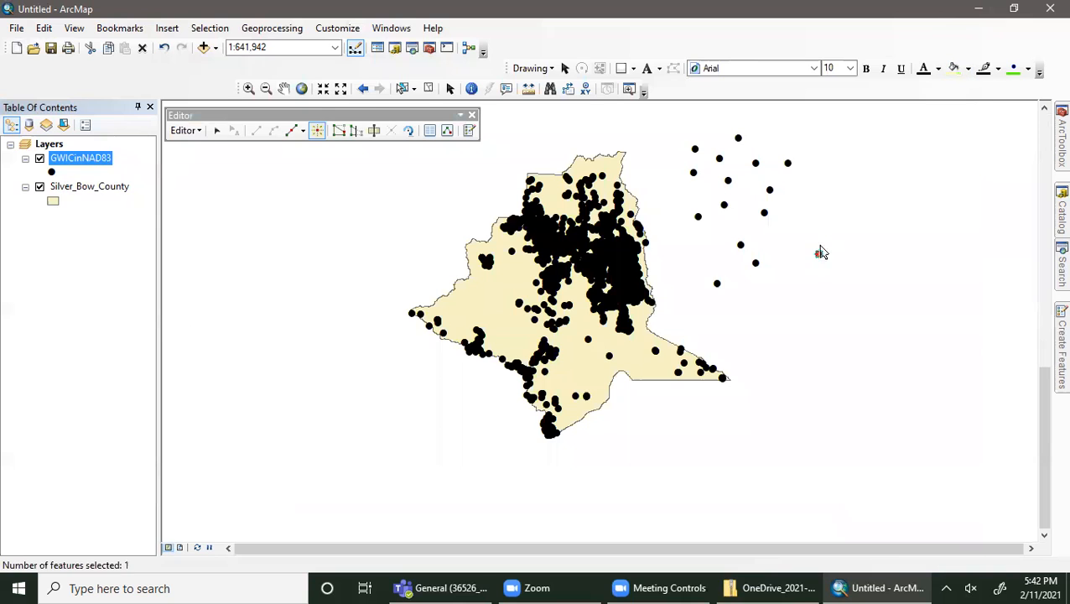
- Select all the new points outside the county and show only the selected records in the GWICinNAD83 attribute table
left_click(403, 89)
left_click_drag(696, 172, 854, 308)
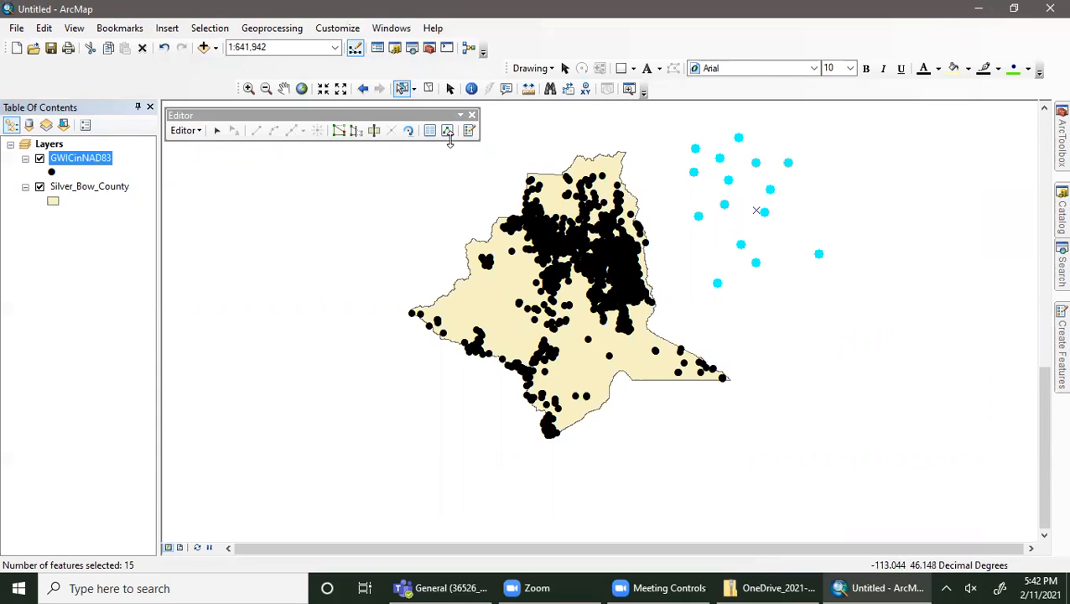
right_click(105, 163)
left_click(158, 204)
left_click(303, 476)
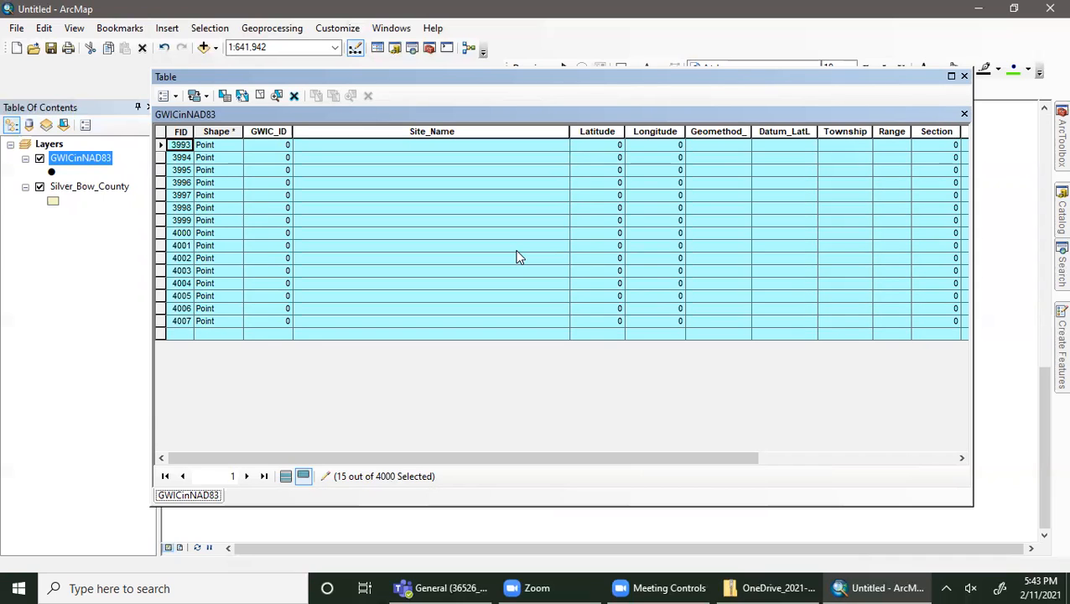
- Calculate Latitude for the selected records as the Y coordinate of each point, using the data source's coordinate system in decimal degrees
right_click(603, 129)
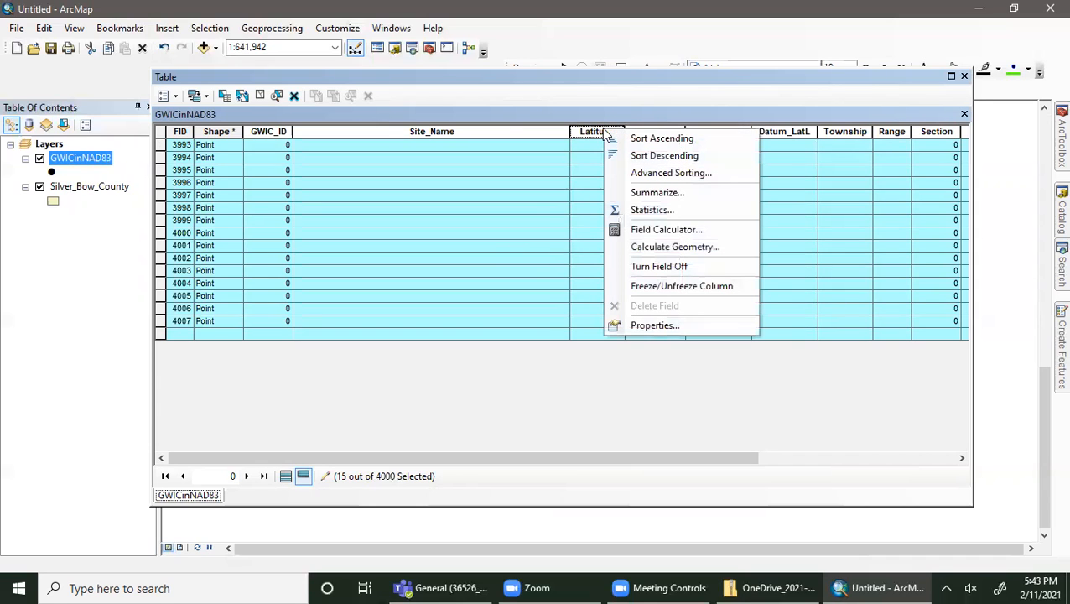
left_click(641, 248)
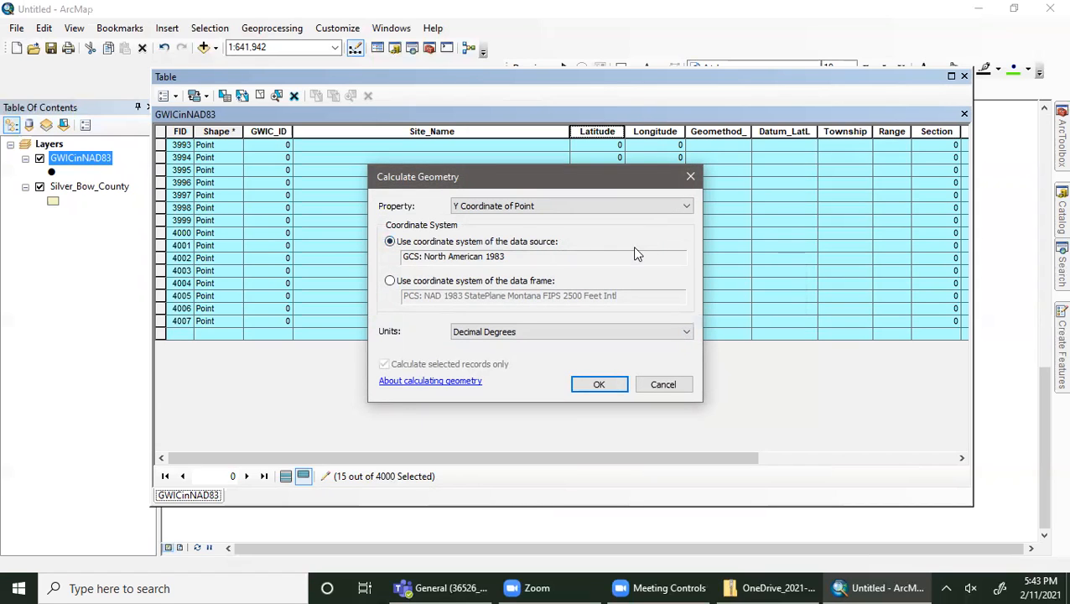
left_click(569, 210)
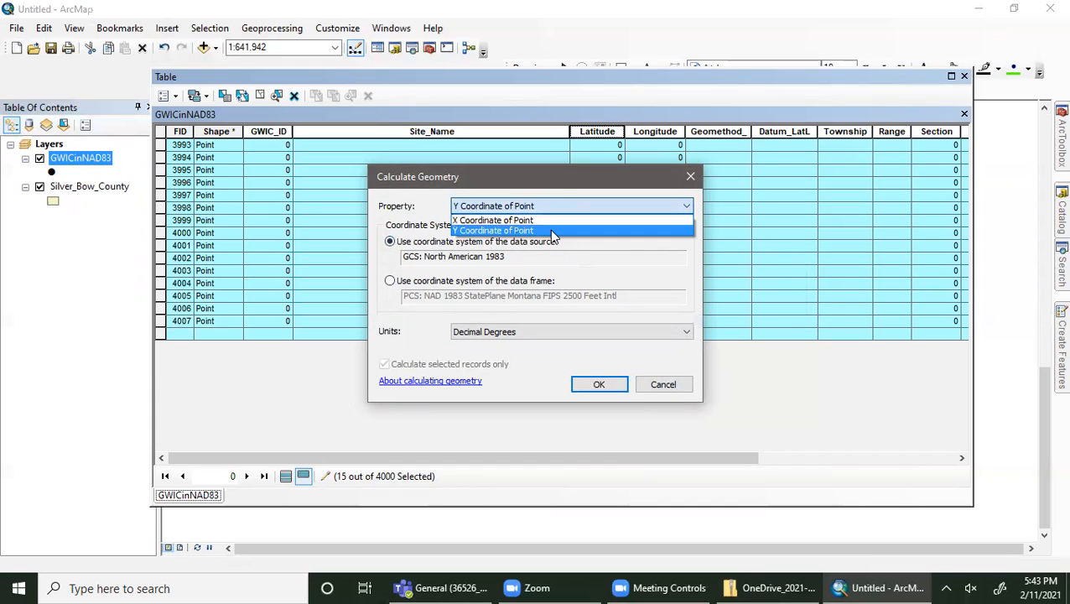
left_click(557, 219)
left_click(573, 204)
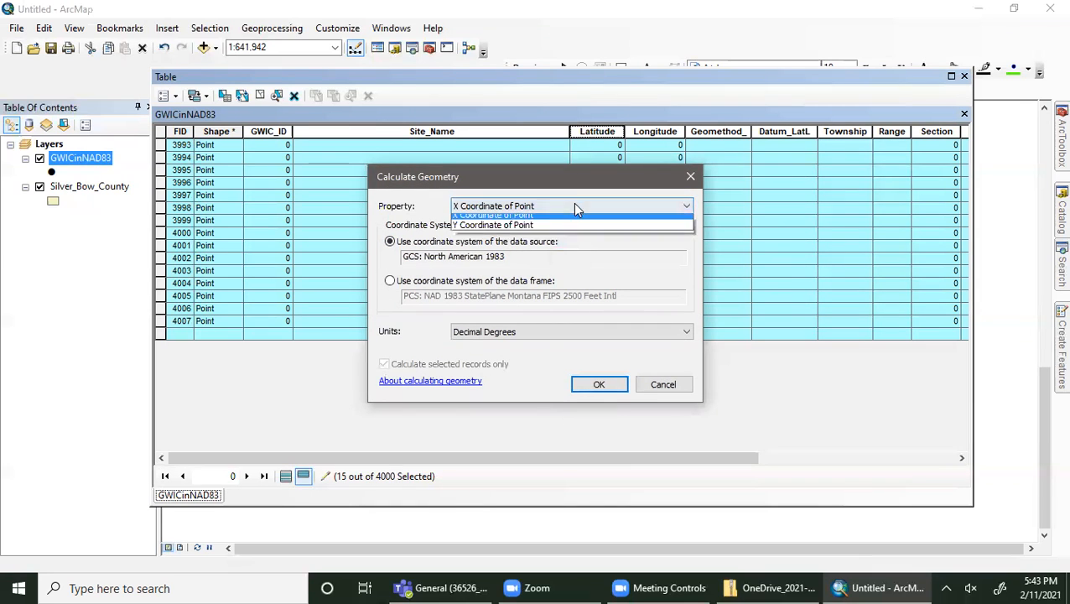
left_click(543, 228)
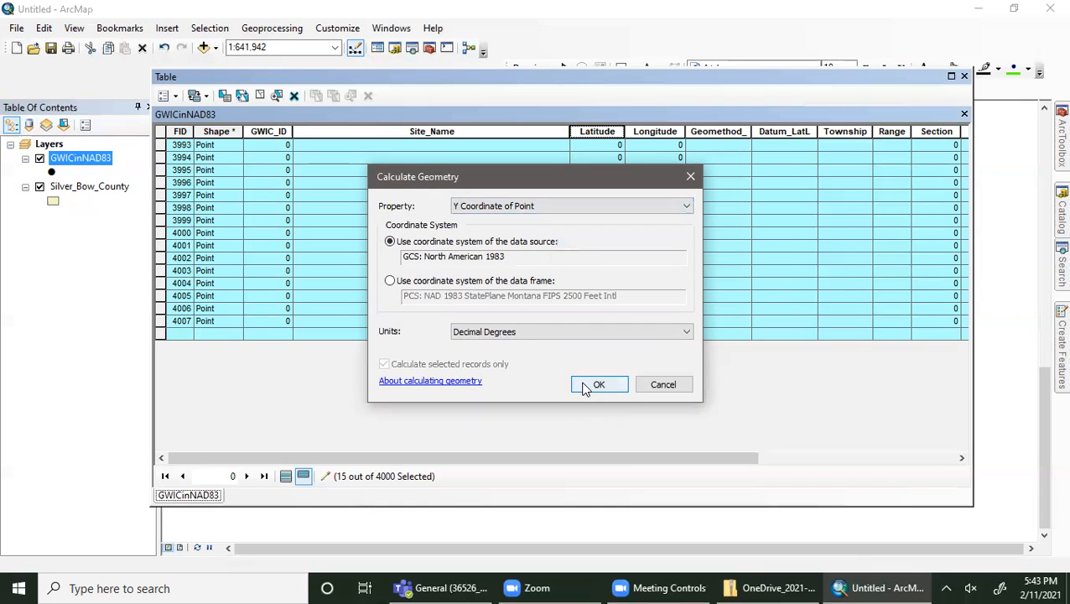
left_click(522, 332)
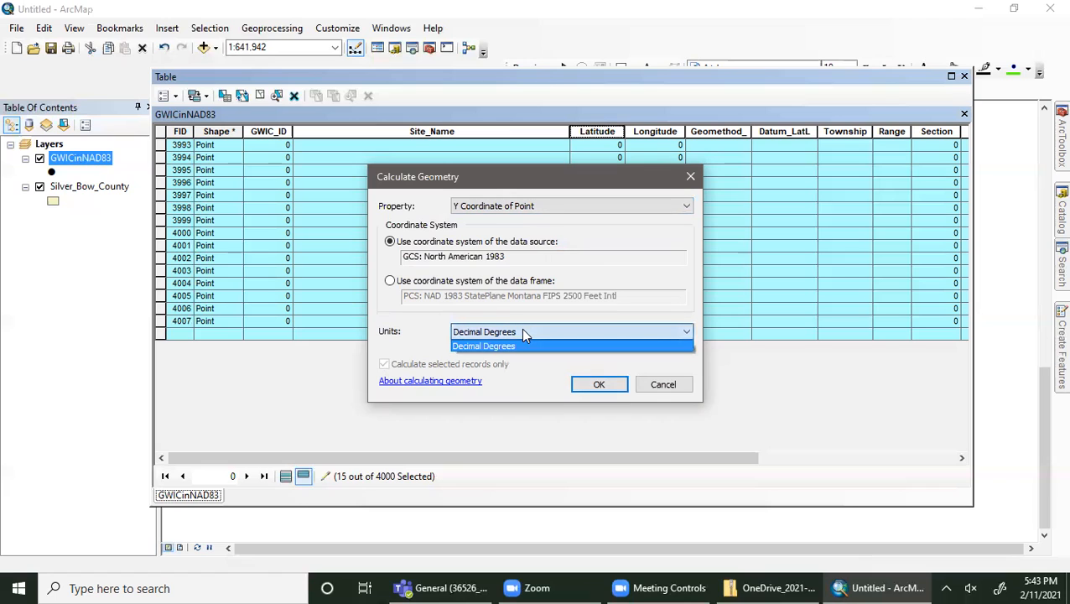
left_click(518, 384)
left_click(588, 385)
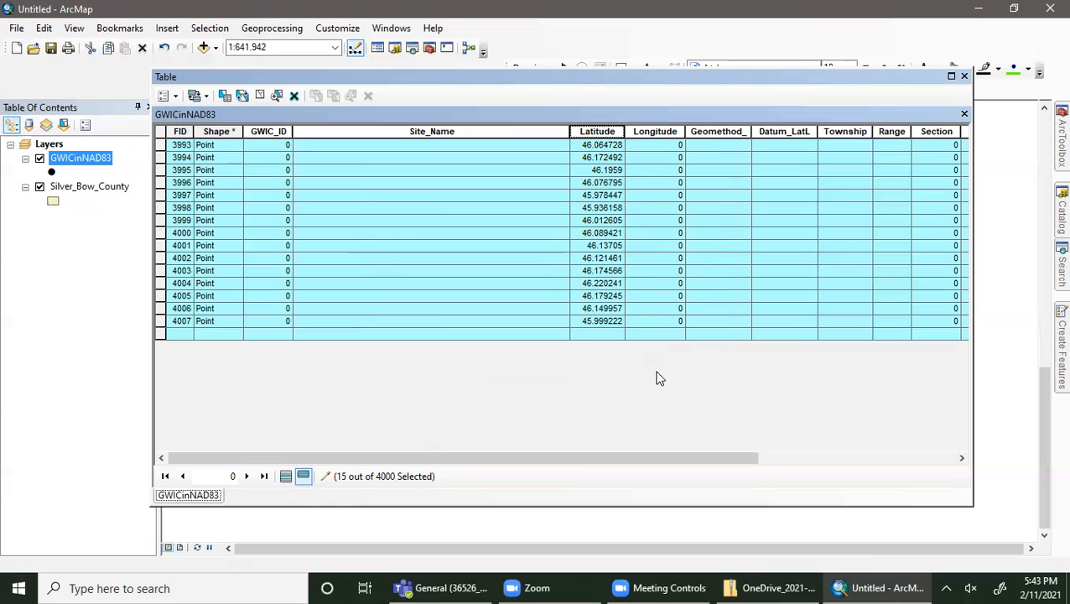
- Calculate Longitude for the selected records as the X coordinate of each point, using the data source's coordinate system in decimal degrees
right_click(669, 132)
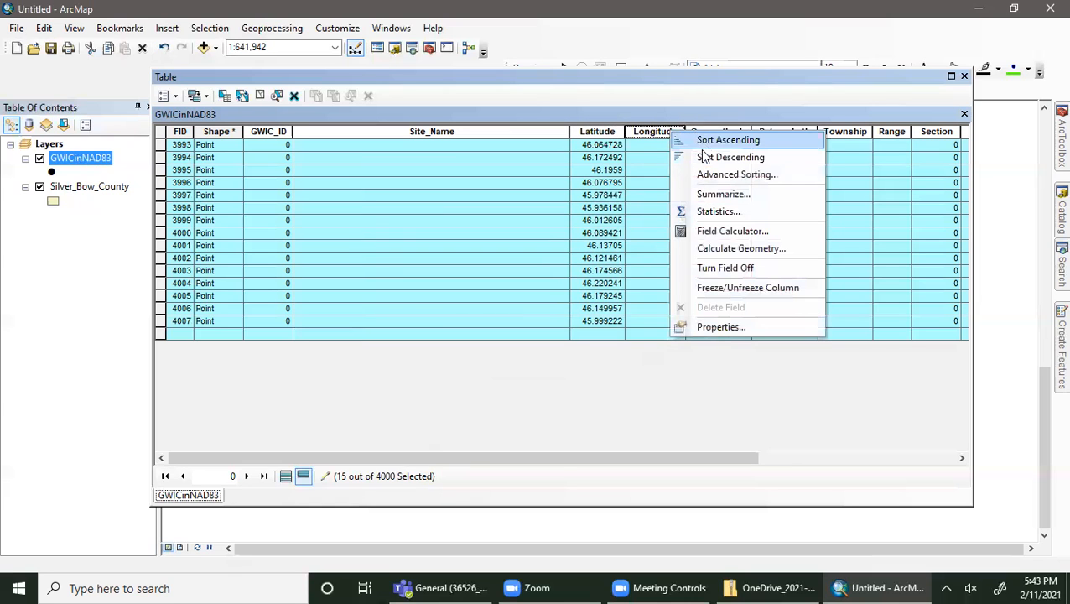
left_click(723, 248)
left_click(541, 207)
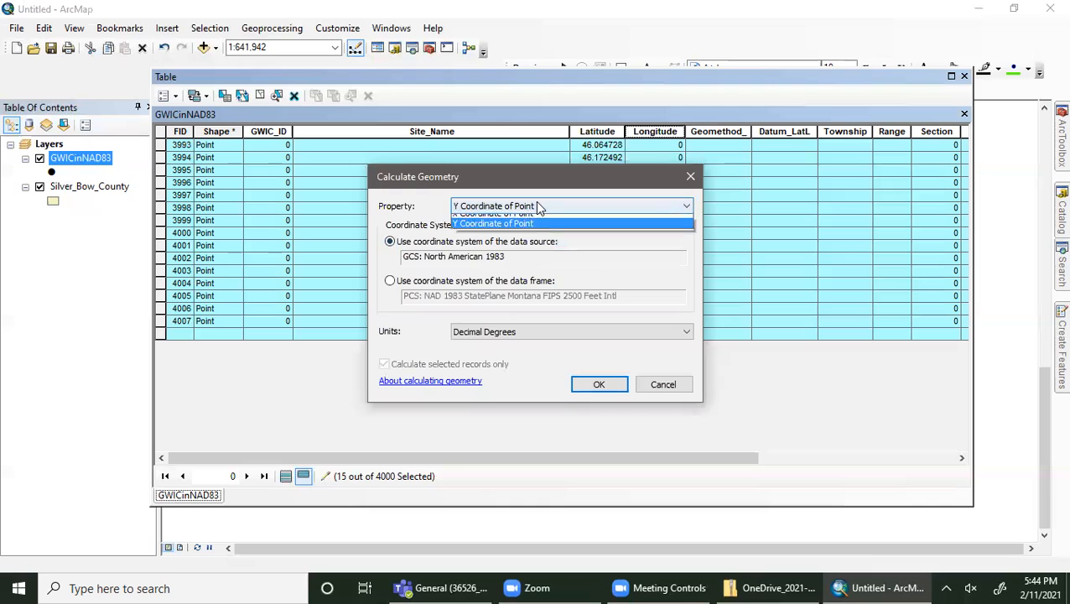
left_click(503, 215)
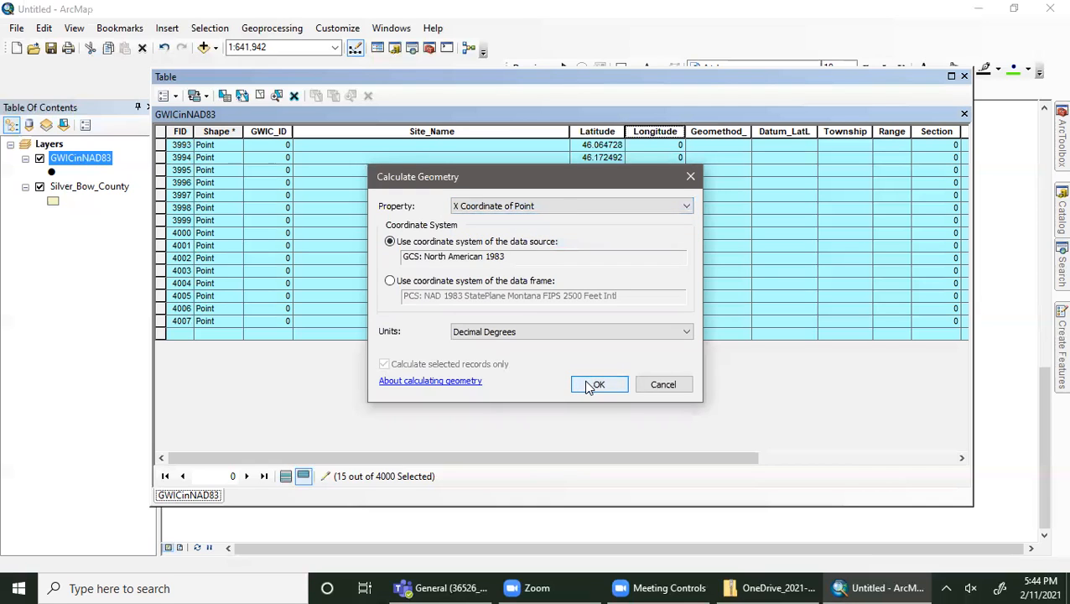
left_click(591, 386)
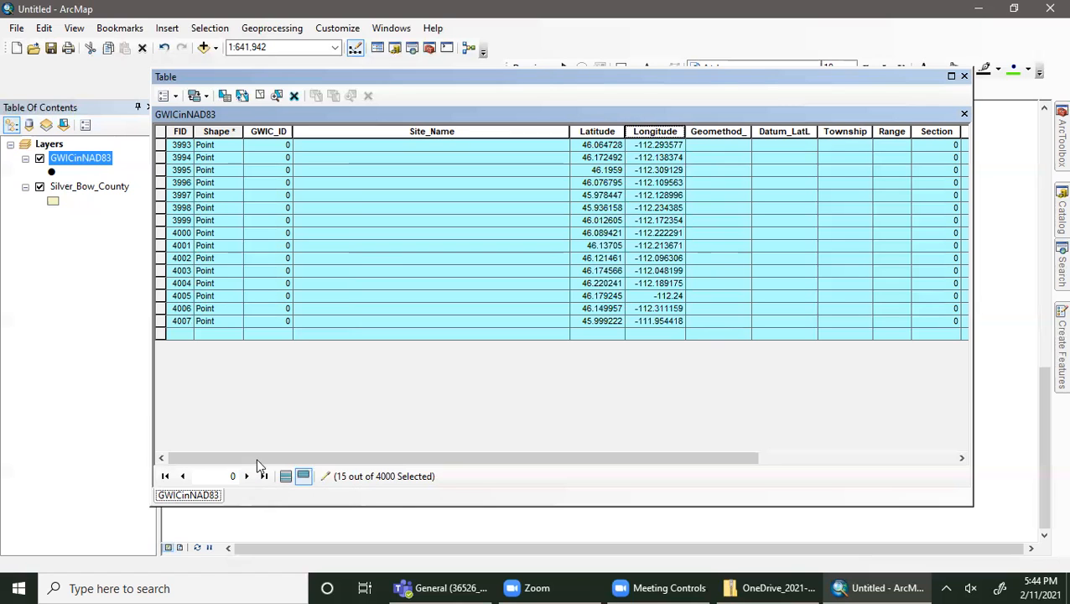
- Review the remaining fields of the selected records through Well_Use, then close the attribute table
left_click_drag(554, 465, 839, 466)
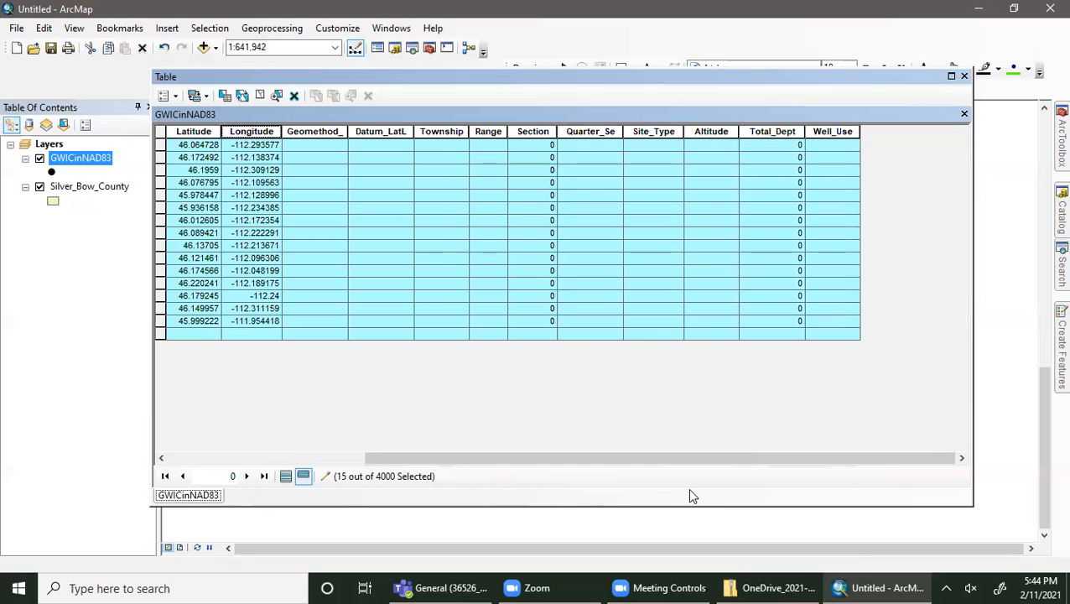
left_click_drag(710, 463, 447, 476)
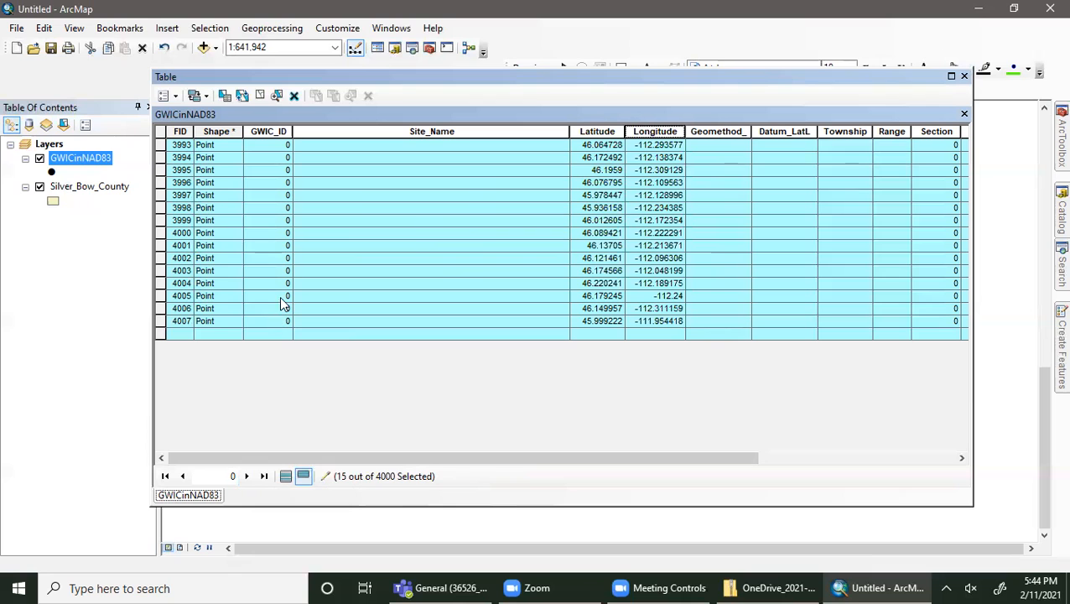
left_click_drag(376, 458, 507, 460)
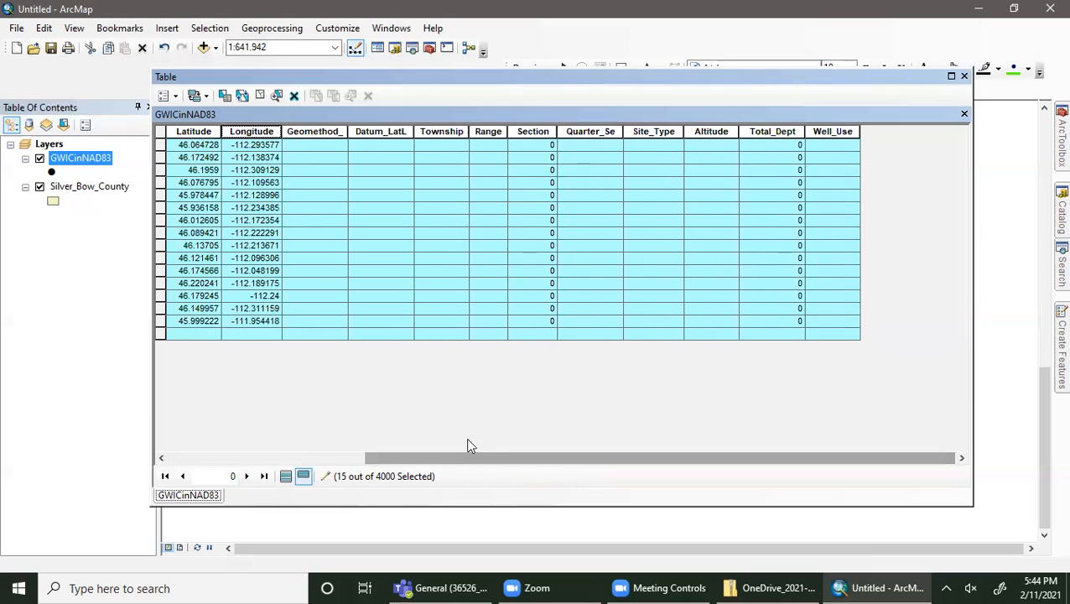
left_click(964, 76)
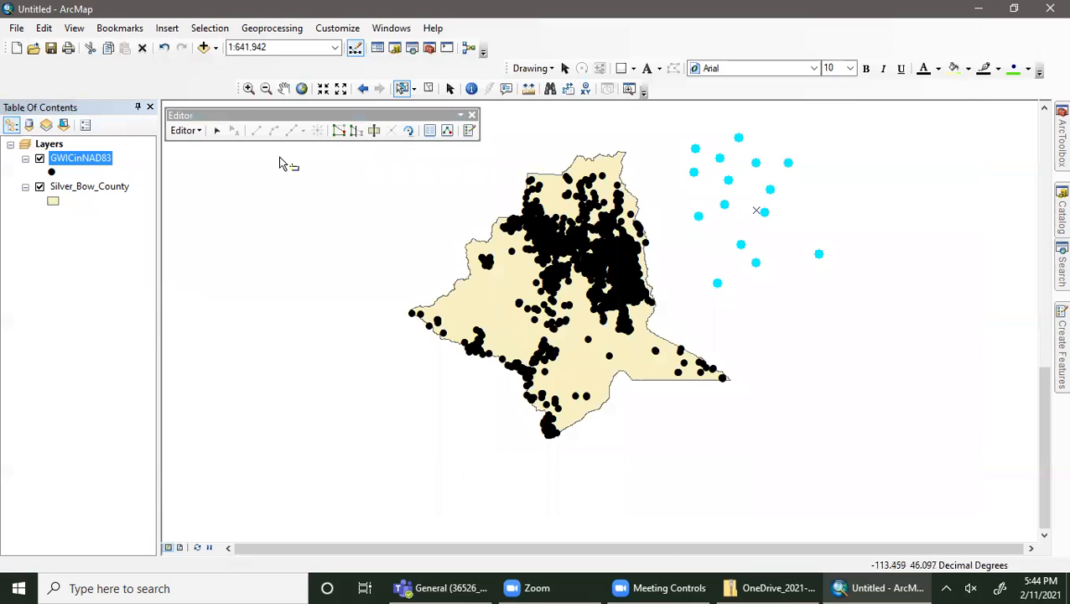
- Reopen the GWICinNAD83 attribute table and enter "type whatever" as the first selected record's Site_Name
right_click(84, 163)
left_click(135, 205)
left_click(351, 145)
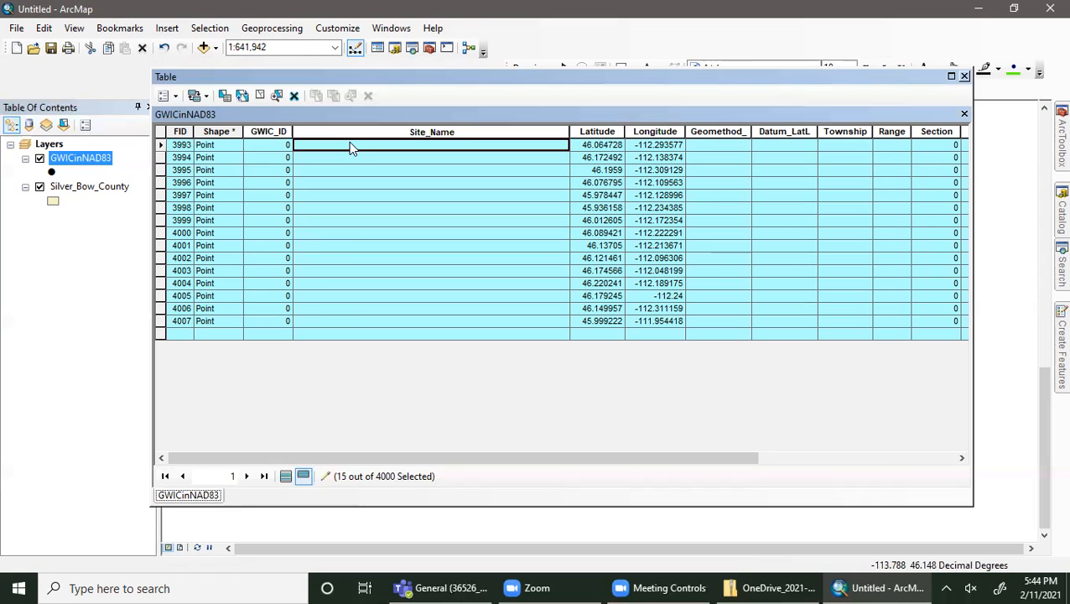
type("type whatever")
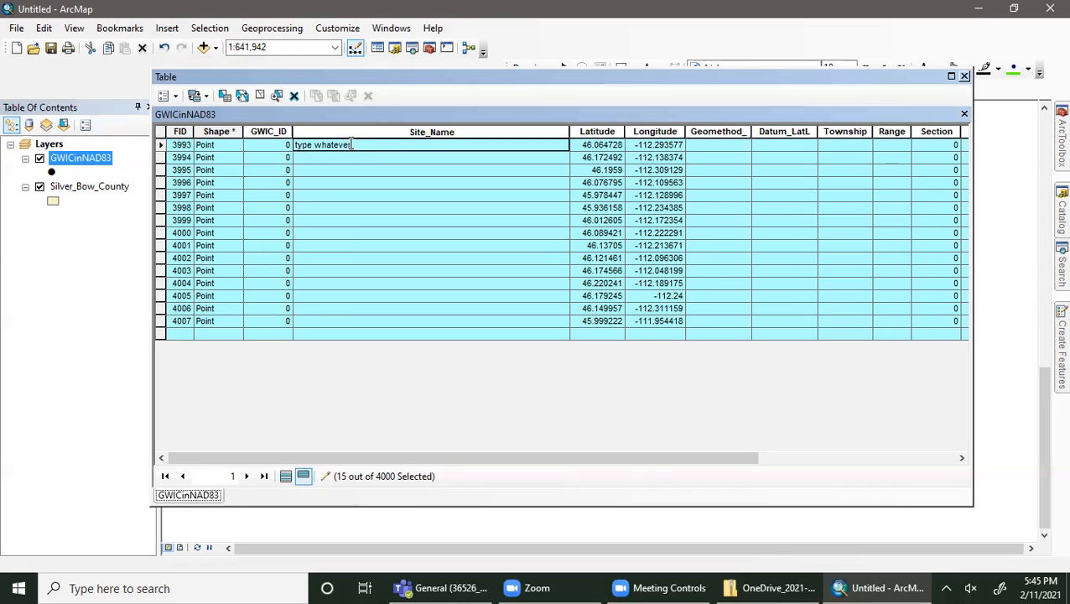
left_click(720, 148)
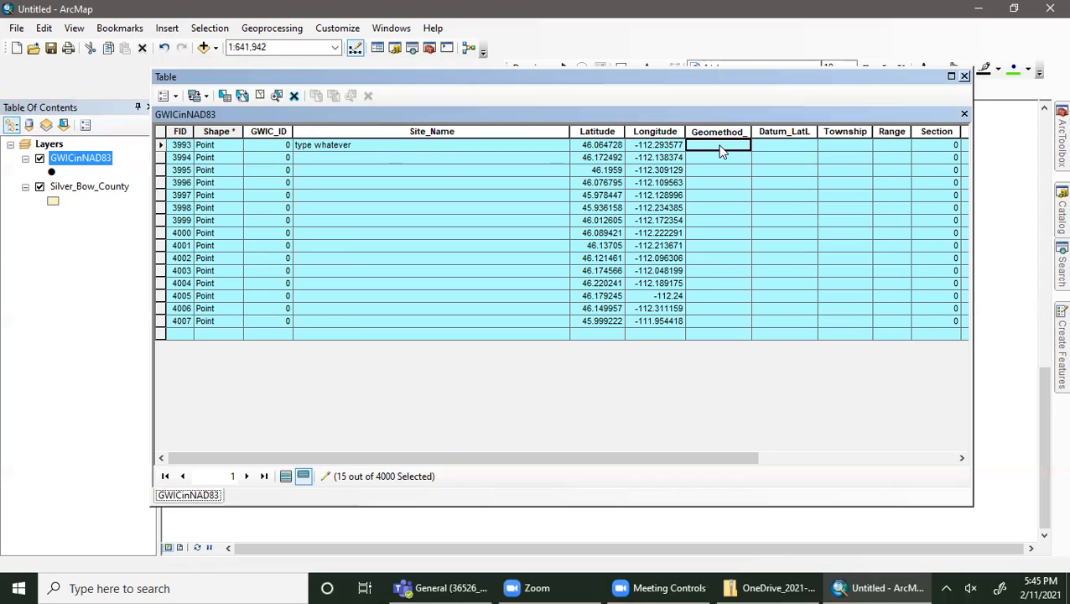
- Check the field type and length in the properties of the Geomethod_ and Datum_LatL fields
right_click(732, 131)
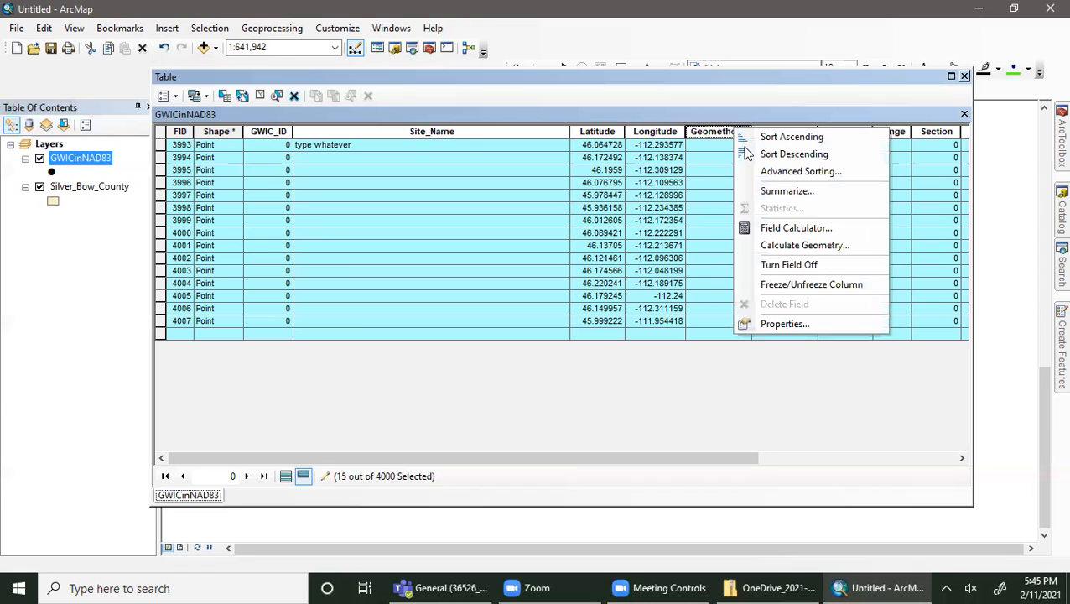
left_click(785, 324)
left_click(535, 196)
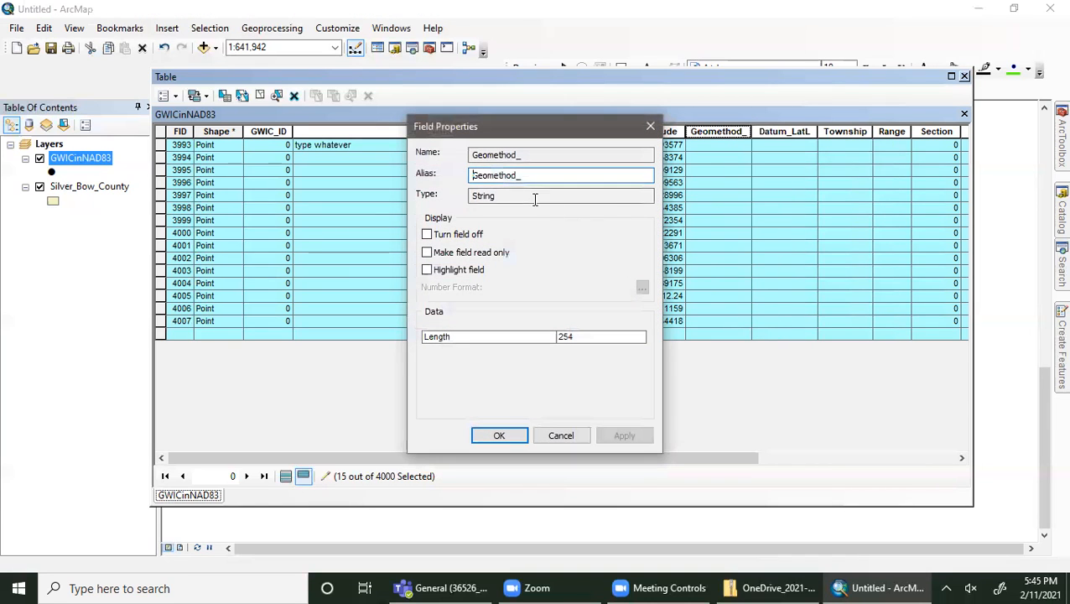
left_click(648, 127)
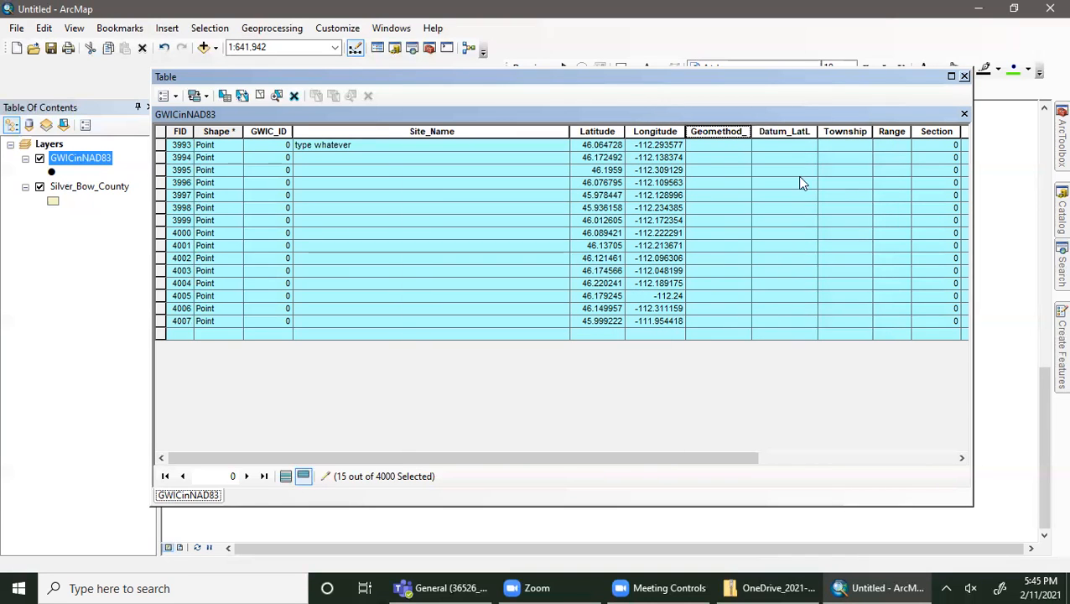
right_click(775, 134)
left_click(818, 331)
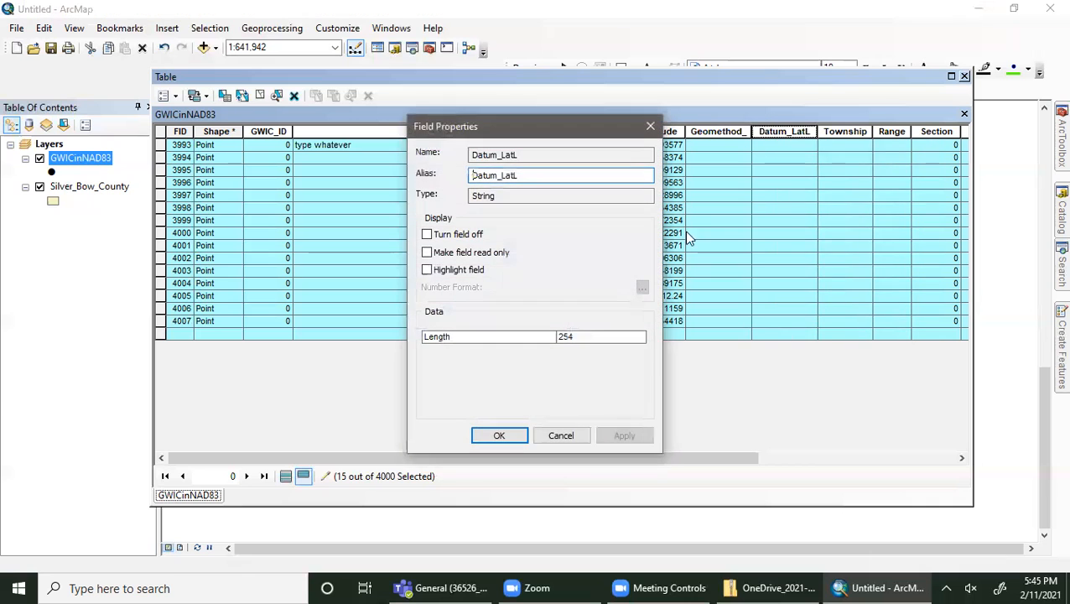
left_click(649, 127)
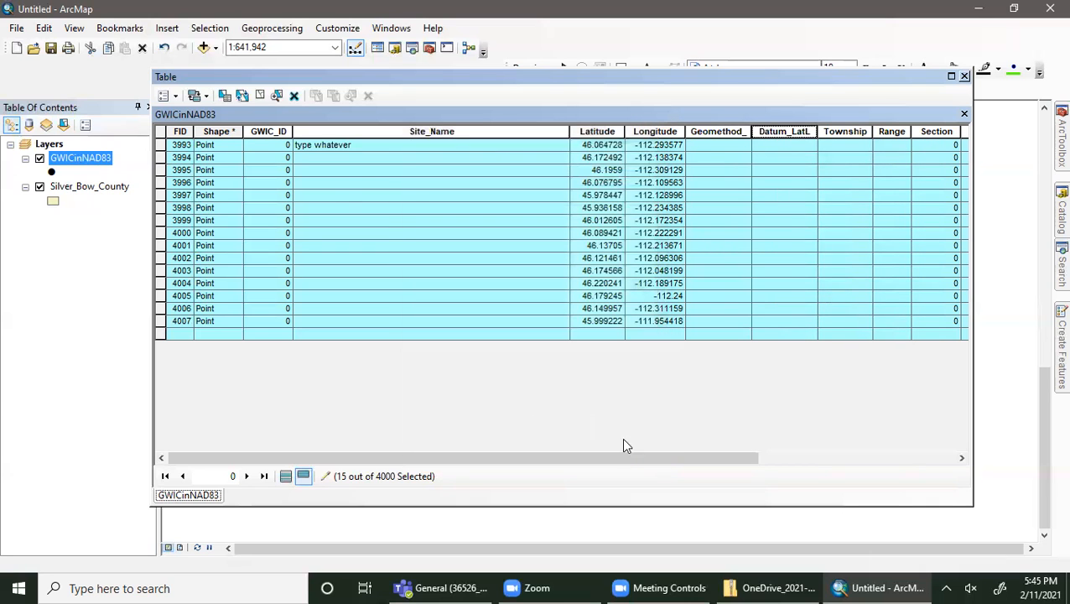
- Examine the data type, precision and scale in the Total_Dept field's properties, leaving the settings as they are
left_click_drag(633, 458, 786, 442)
left_click(789, 133)
right_click(789, 132)
left_click(886, 322)
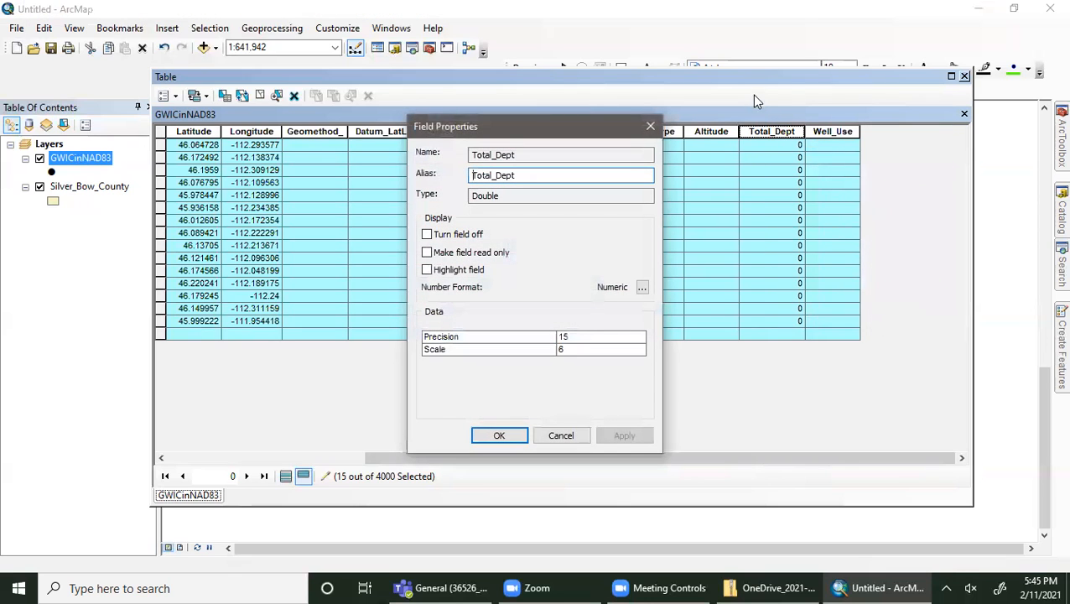
left_click(650, 127)
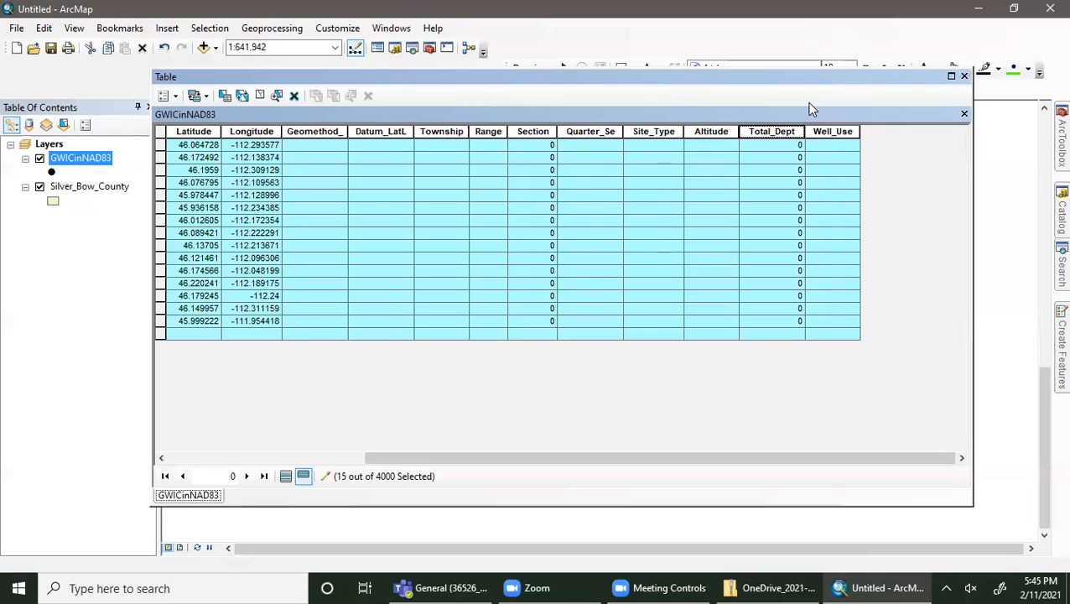
right_click(770, 133)
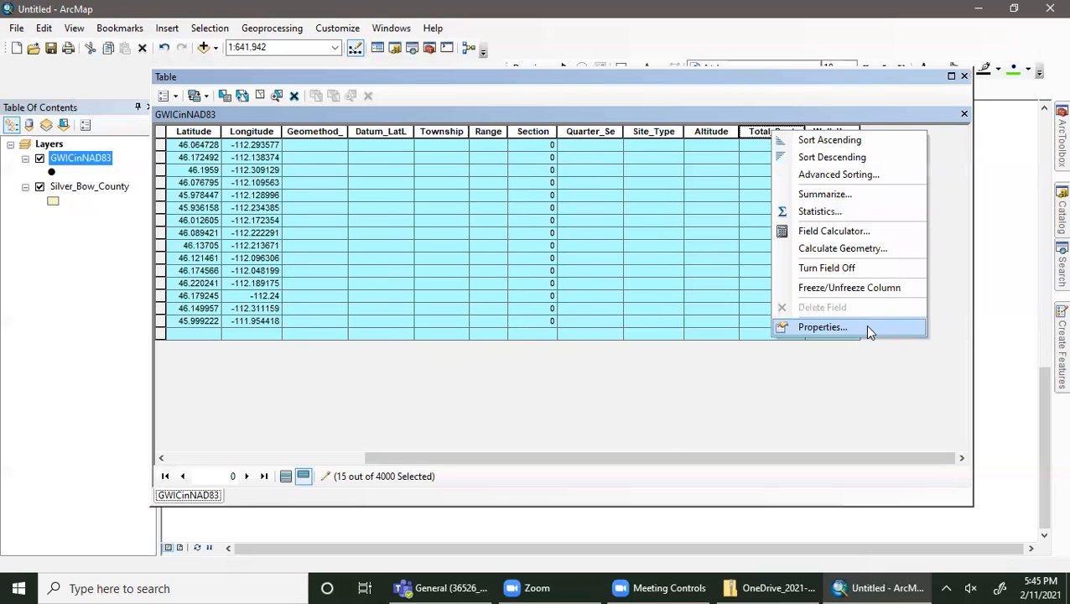
left_click(864, 325)
left_click_drag(509, 198, 459, 197)
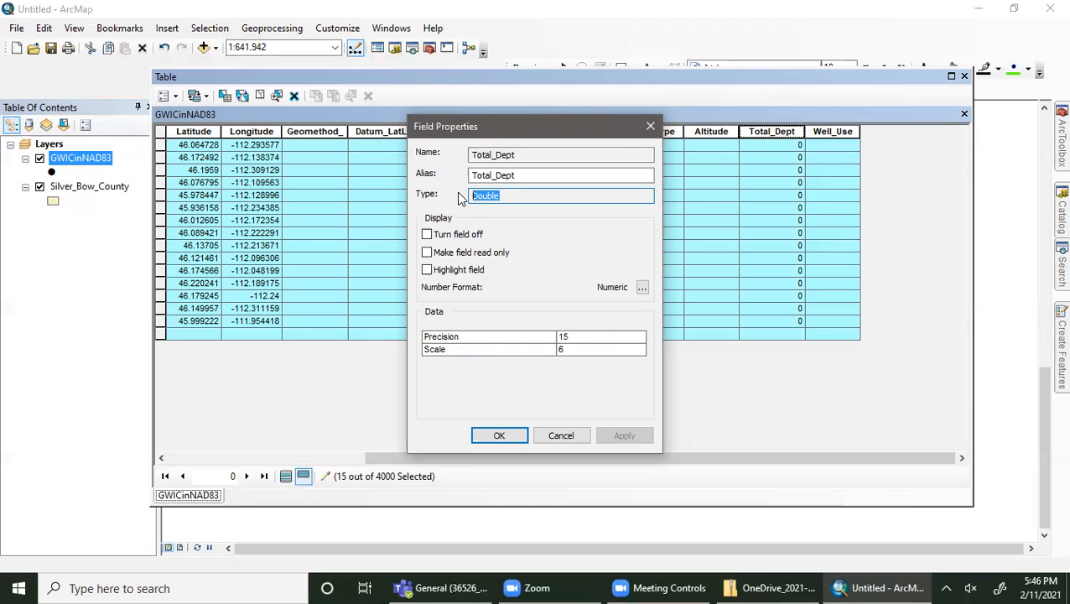
left_click(568, 436)
- Try to enter "text" as the first selected record's Total_Dept, then set the value back to 0
left_click(776, 147)
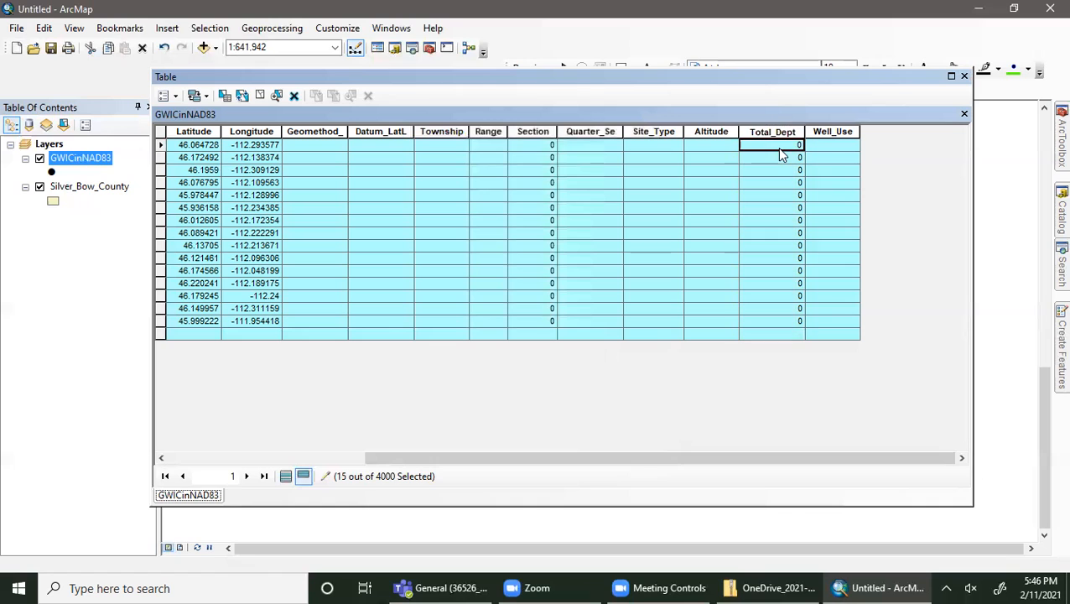
type("text")
key("Return")
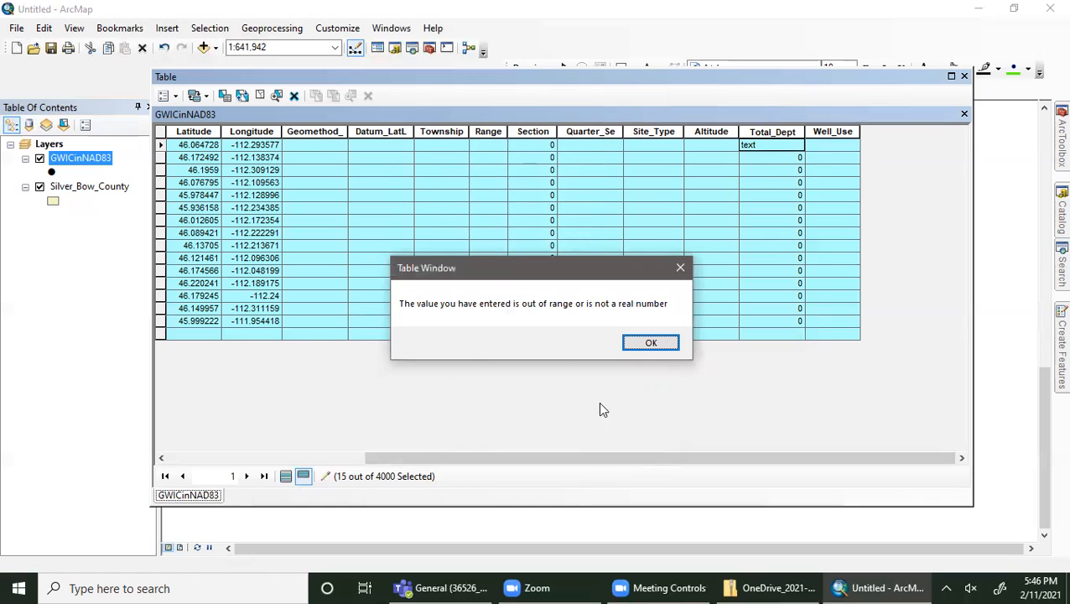
left_click(669, 345)
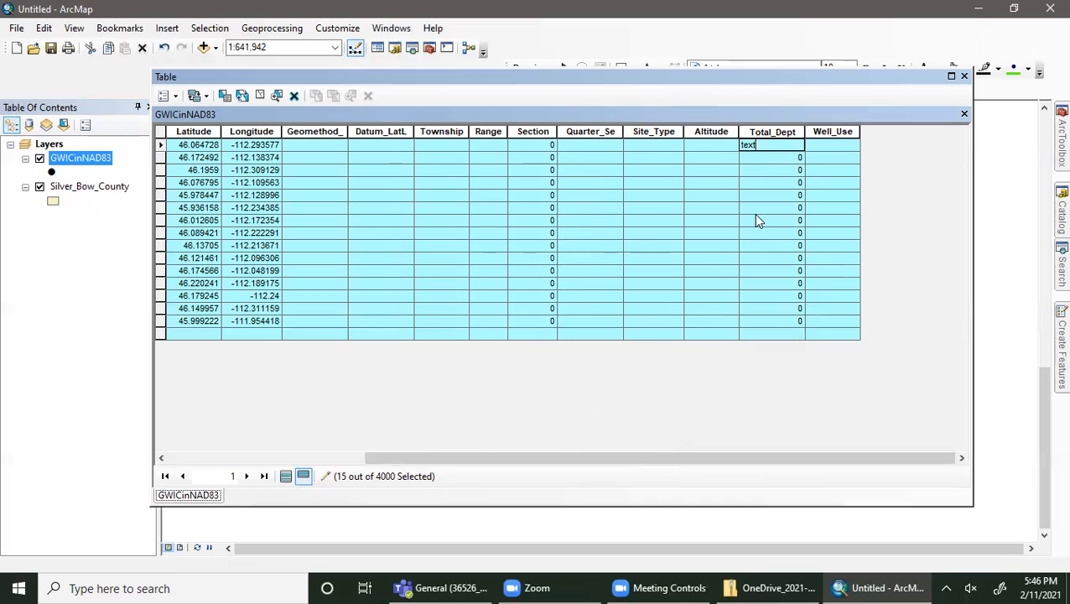
key("BackSpace")
key("BackSpace")
key("BackSpace")
key("BackSpace")
type("0")
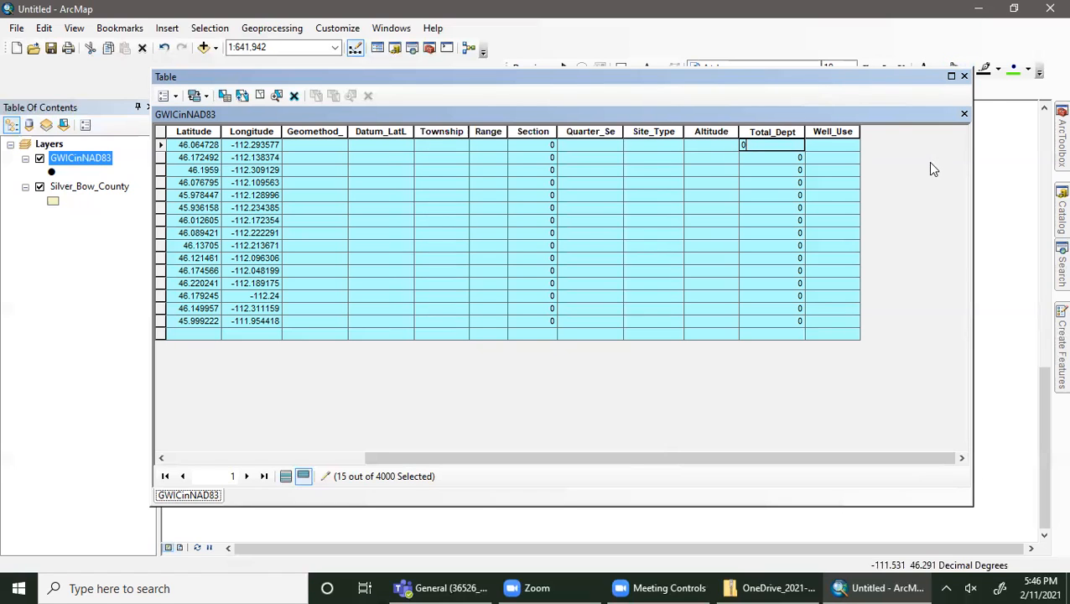
- Close the attribute table, then stop the editing session and save the edits
left_click(964, 76)
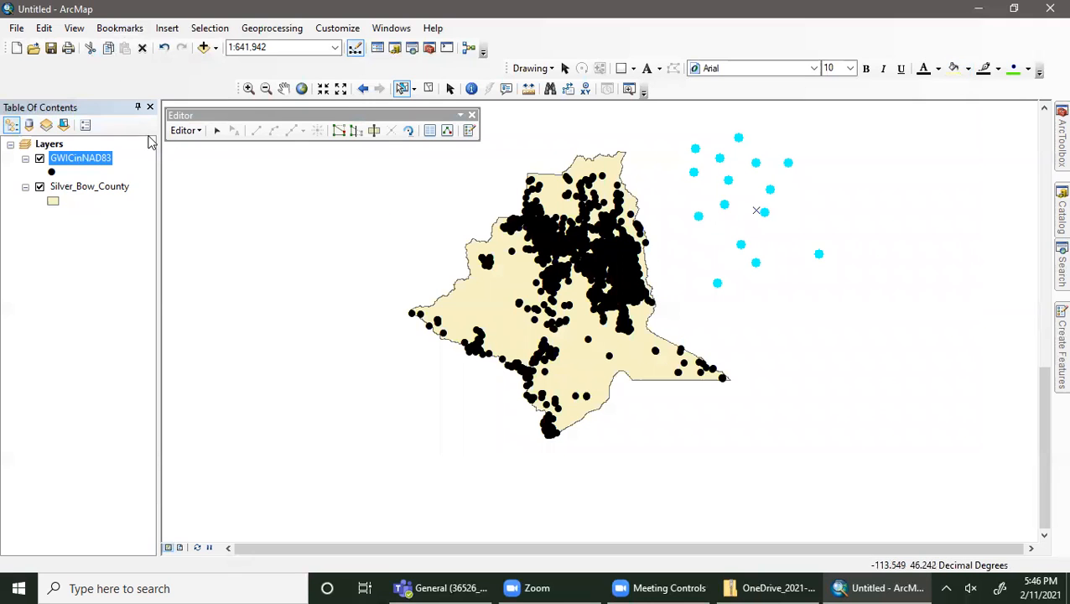
left_click(185, 131)
left_click(190, 166)
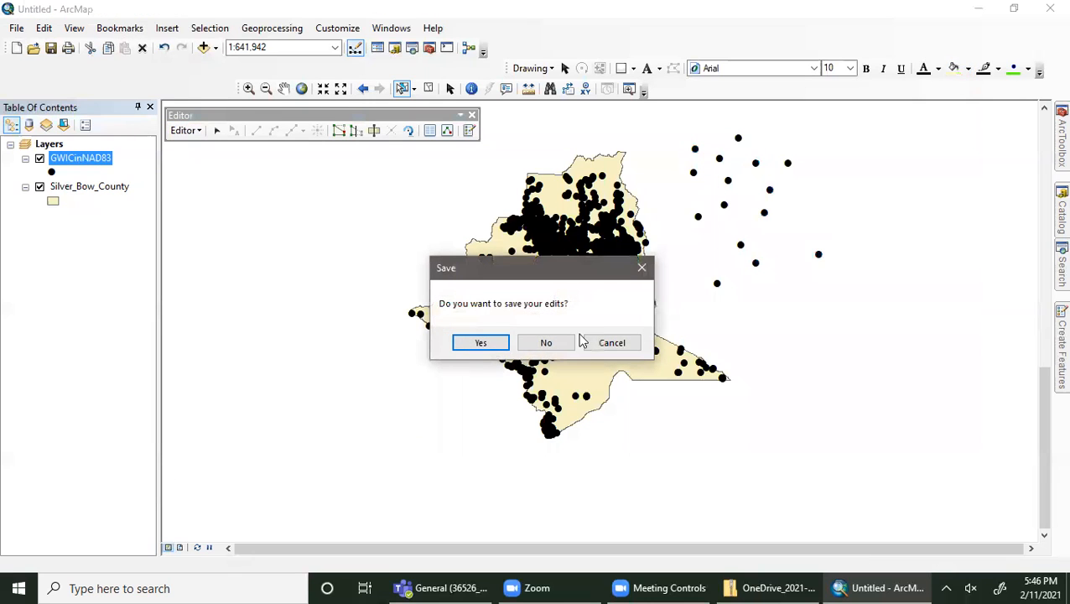
left_click(479, 345)
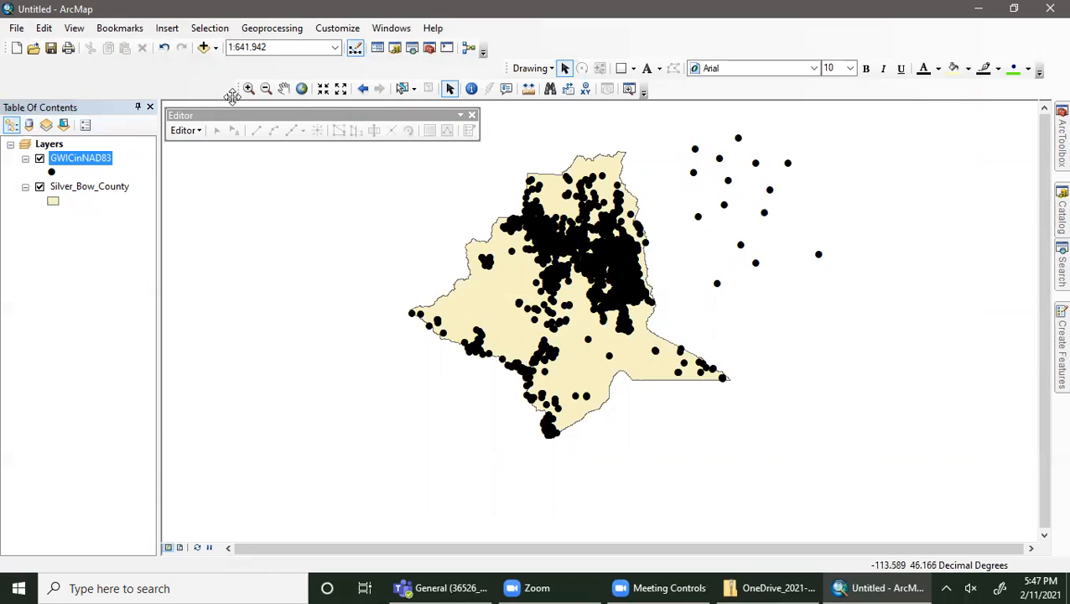
left_click(188, 134)
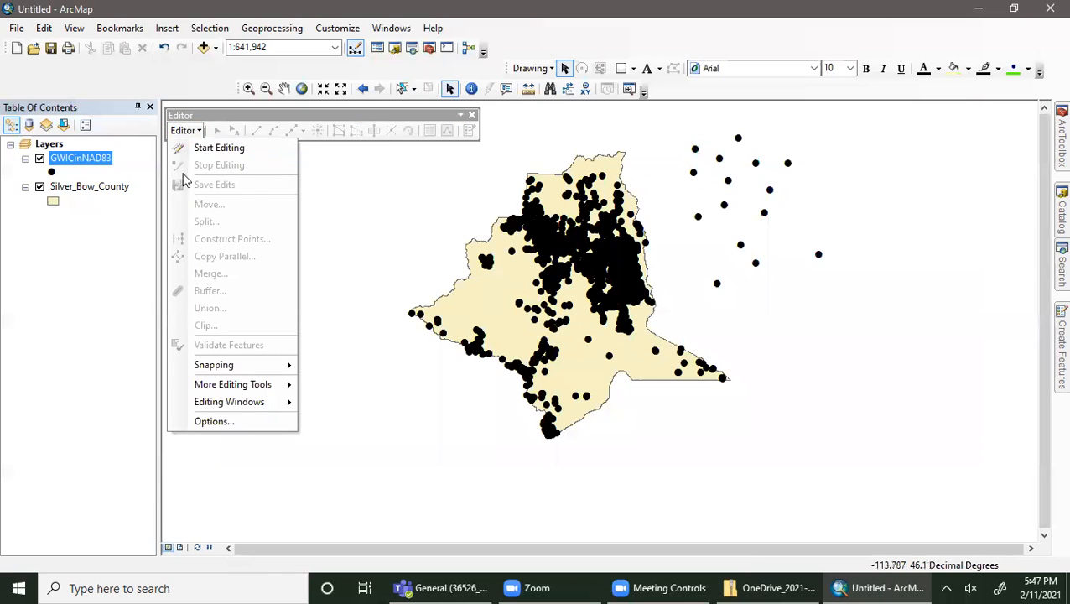
- Open the attribute table of the GWICinNAD83 layer and show all of its records
left_click(388, 204)
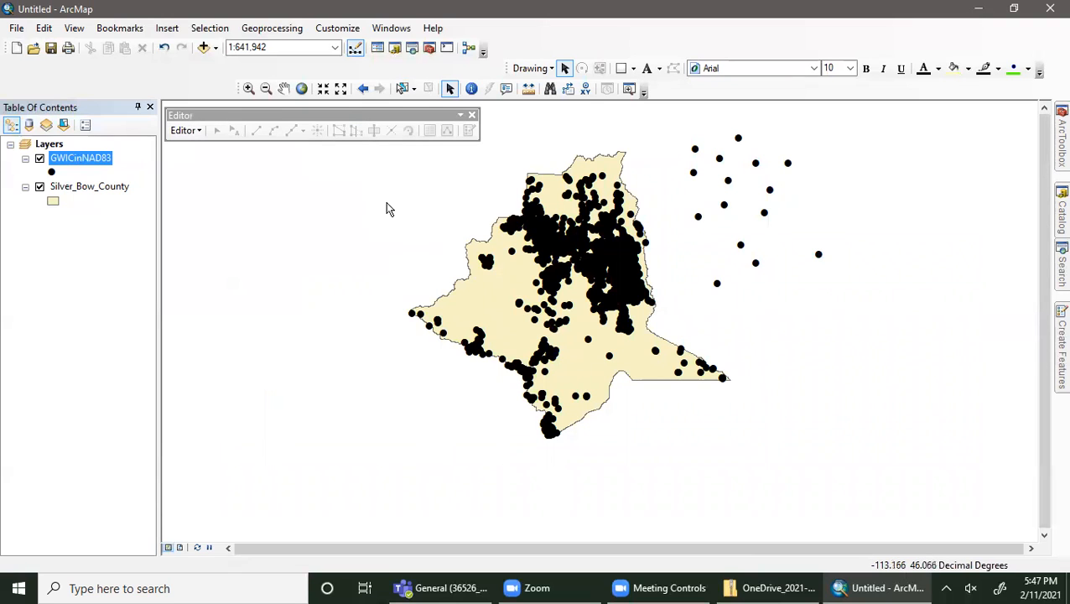
right_click(82, 160)
left_click(136, 199)
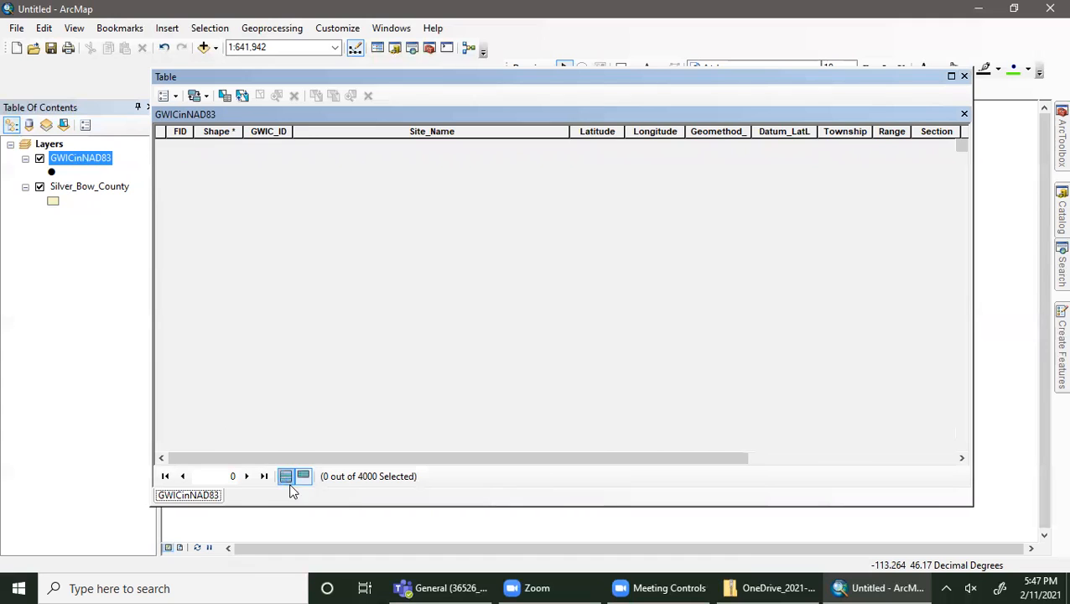
left_click(287, 476)
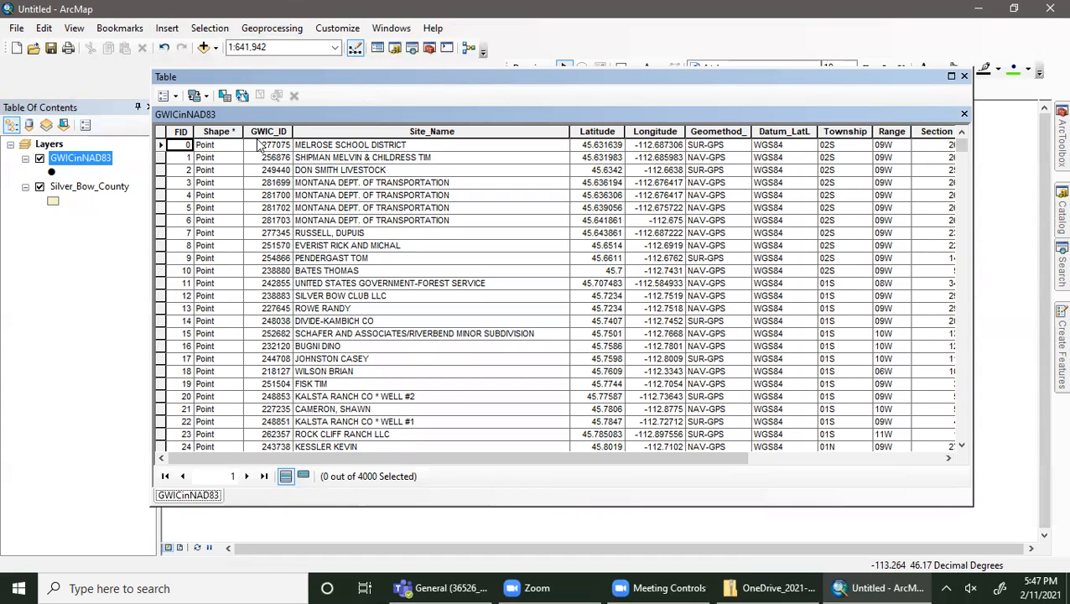
- Add a text field named "new" with a length of 5 to the GWICinNAD83 table and select its column
left_click(174, 96)
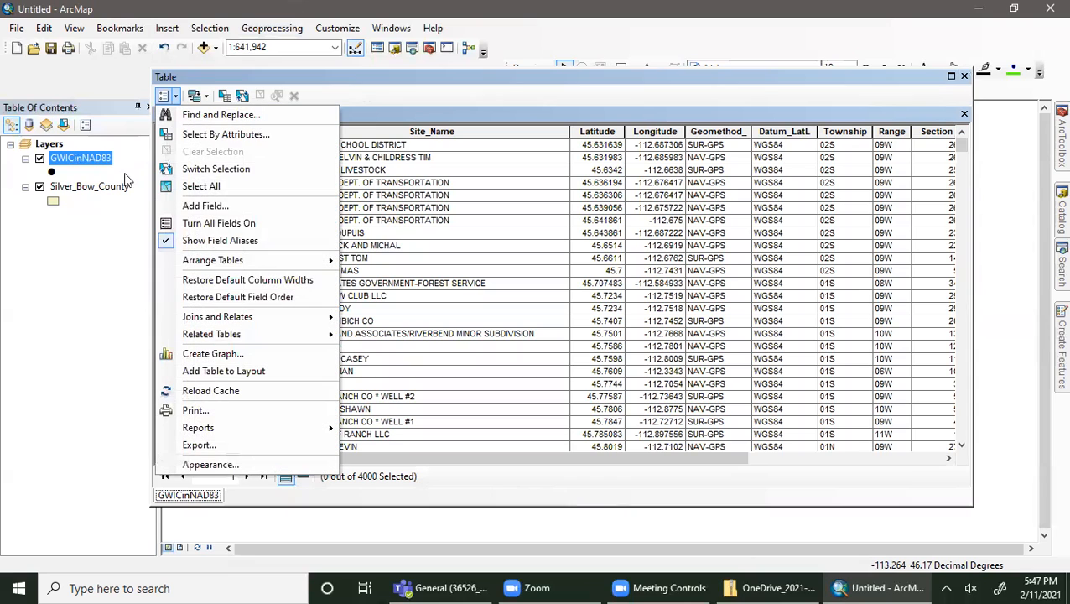
left_click(199, 206)
left_click(540, 235)
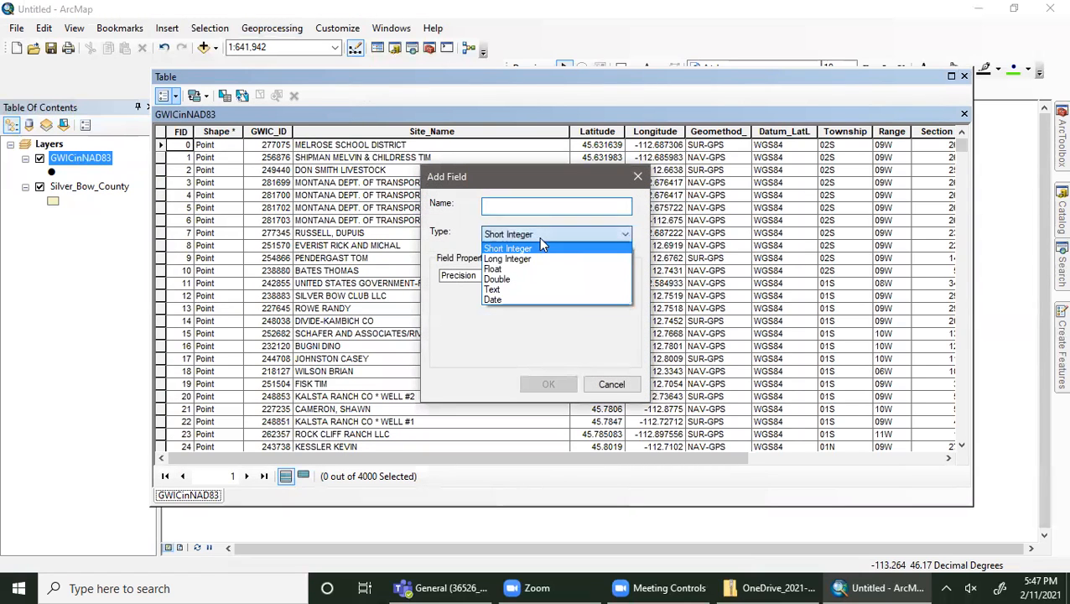
left_click(499, 288)
left_click(509, 209)
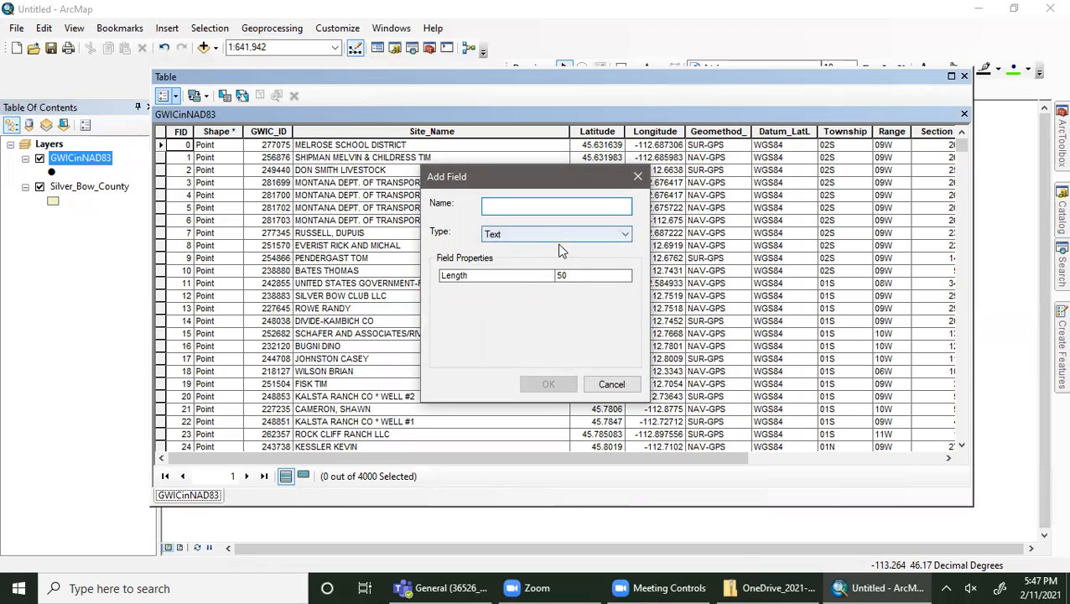
left_click(573, 277)
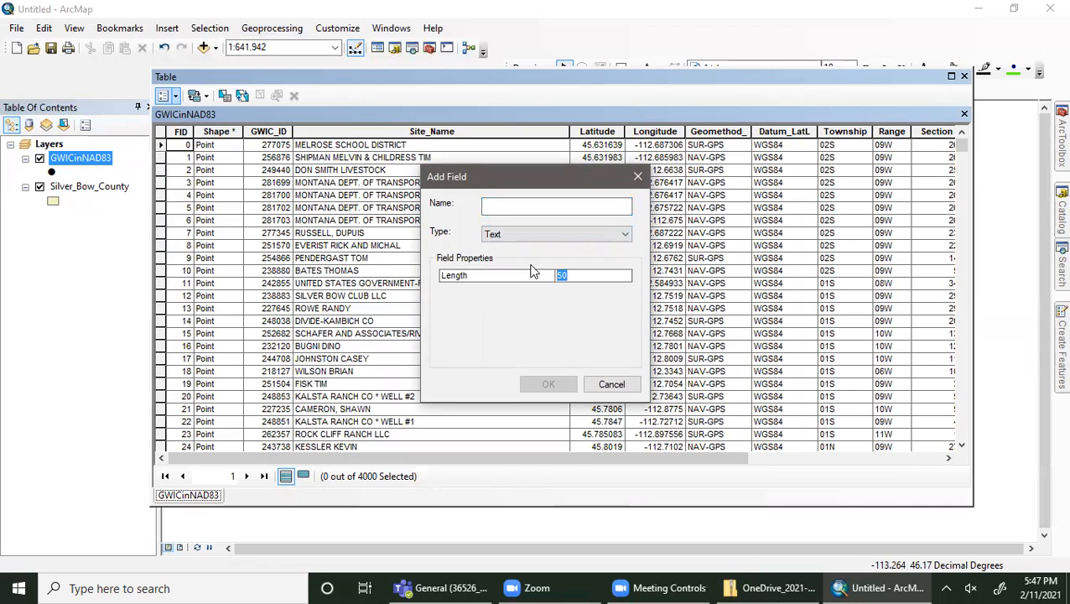
type("500")
left_click_drag(586, 276, 521, 280)
type("5")
left_click(502, 204)
type("rand")
key("Return")
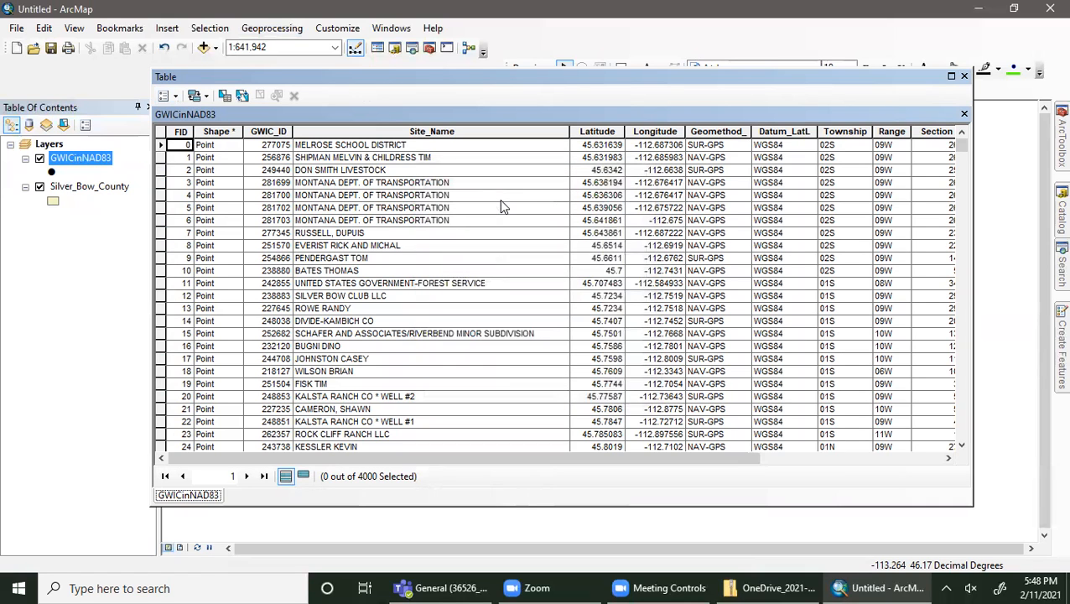
left_click_drag(631, 458, 948, 458)
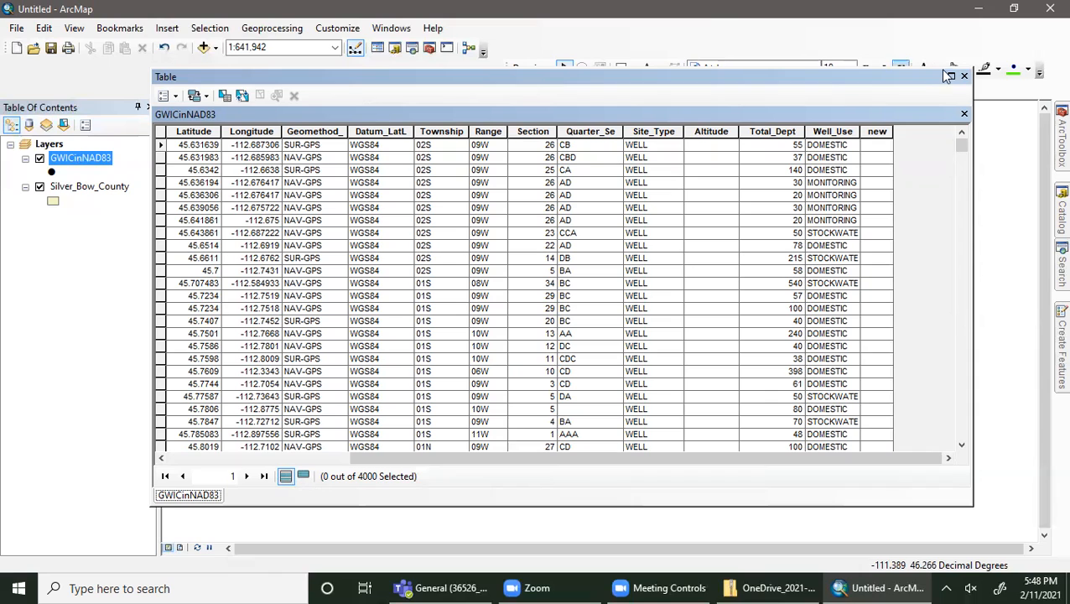
left_click(887, 132)
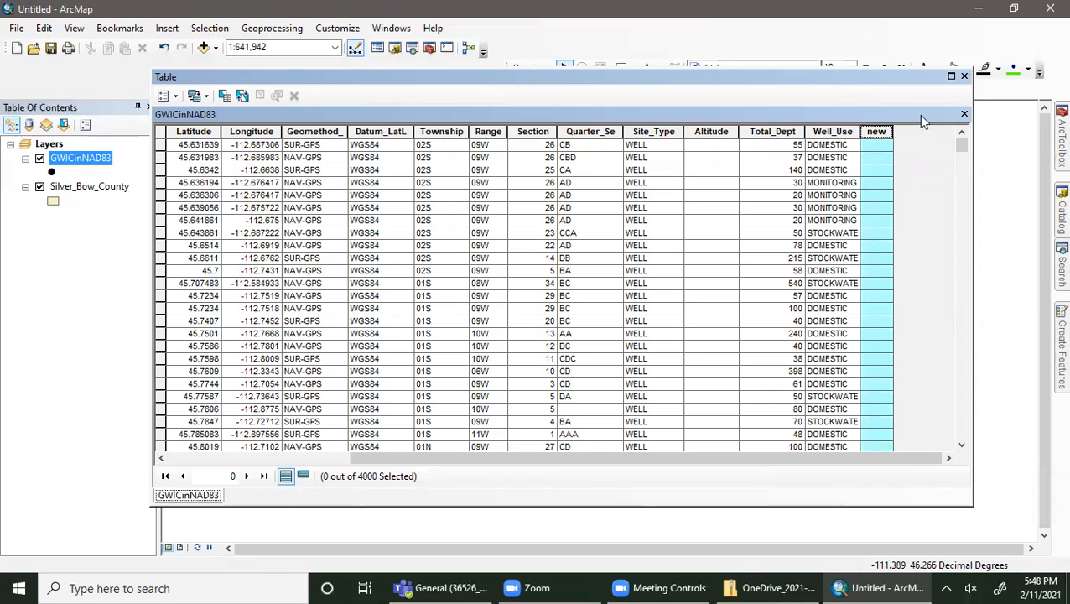
- Start an editing session and check whether the table options still allow adding a field
left_click_drag(317, 91, 607, 353)
left_click(186, 130)
left_click(217, 148)
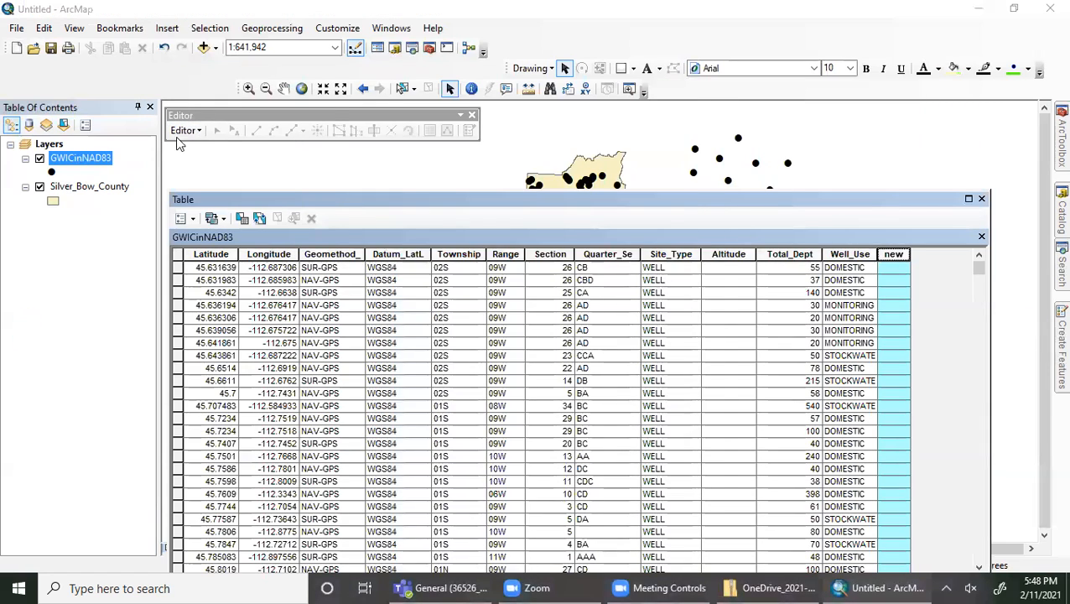
left_click(623, 460)
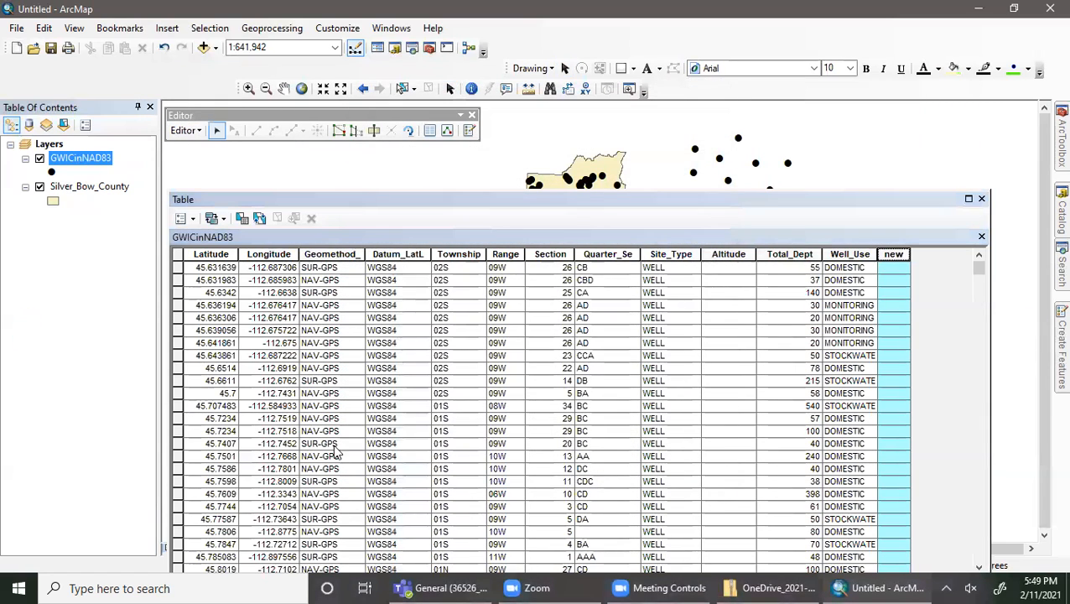
left_click(182, 219)
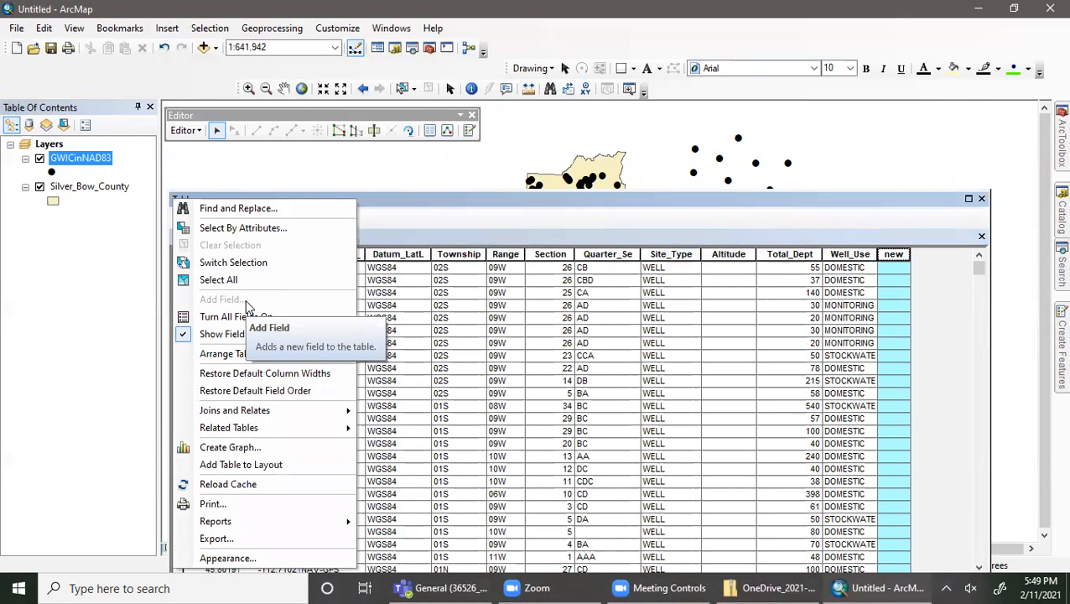
left_click(481, 233)
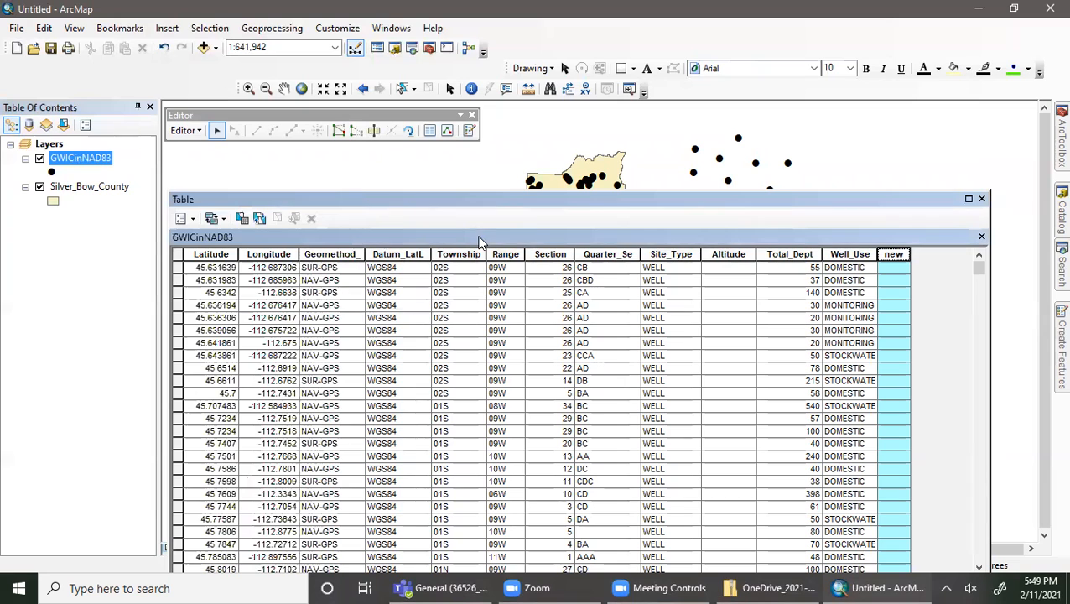
- Stop the editing session and close the GWICinNAD83 attribute table
left_click(191, 131)
left_click(214, 165)
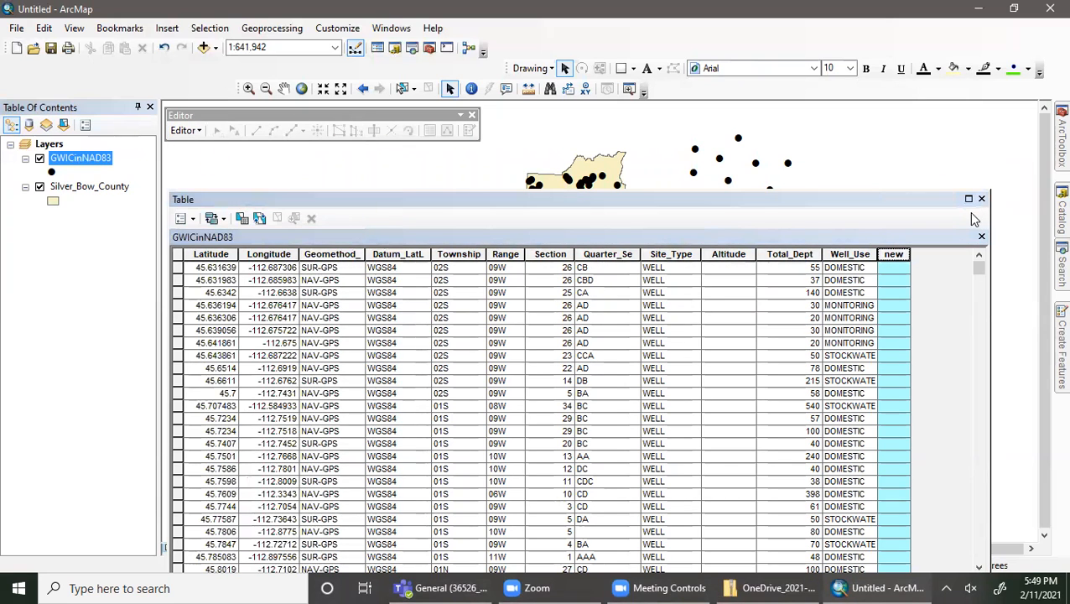
left_click(969, 199)
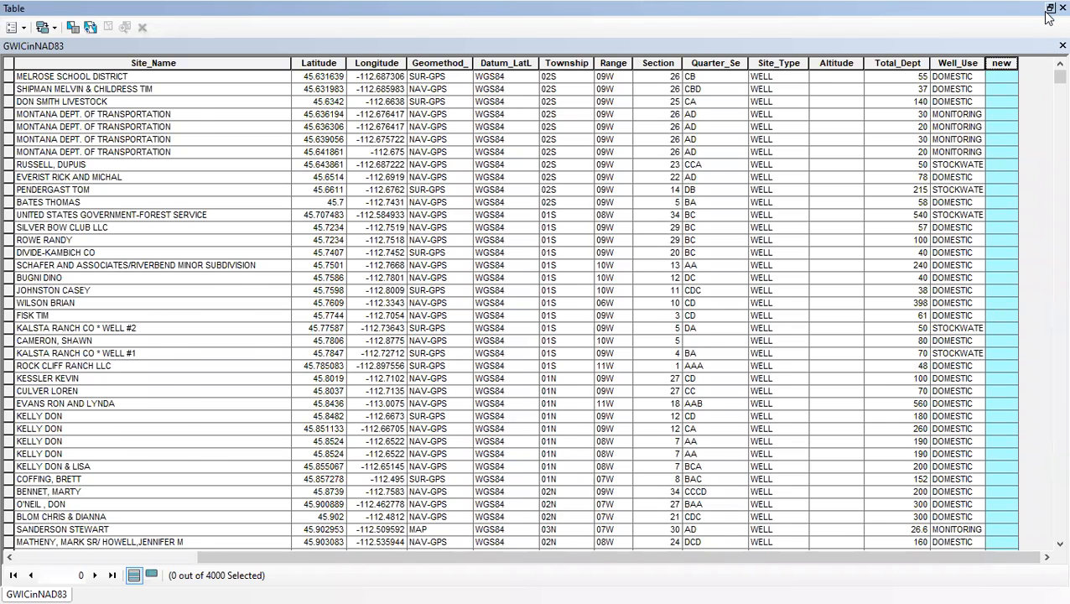
left_click(1049, 9)
left_click(981, 199)
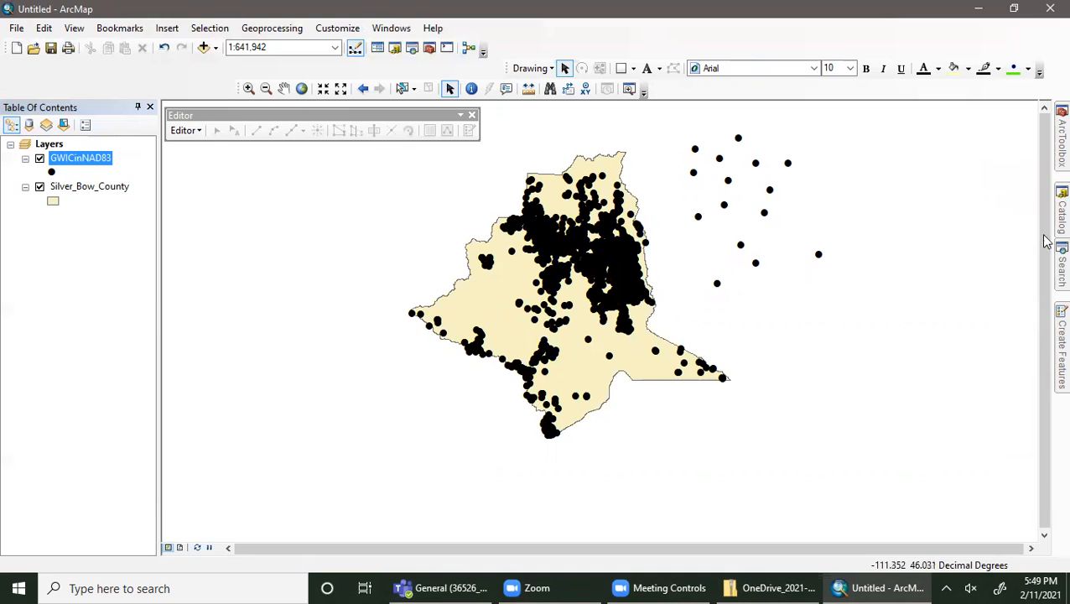
- Start creating a new shapefile inside the GIS data folder of the catalog
left_click(1062, 214)
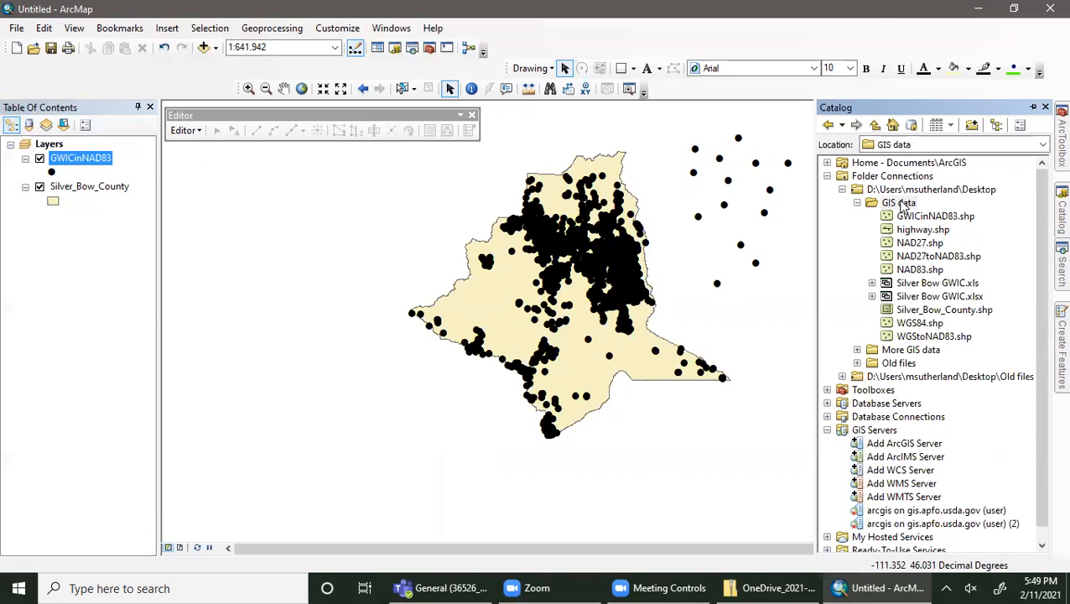
right_click(903, 204)
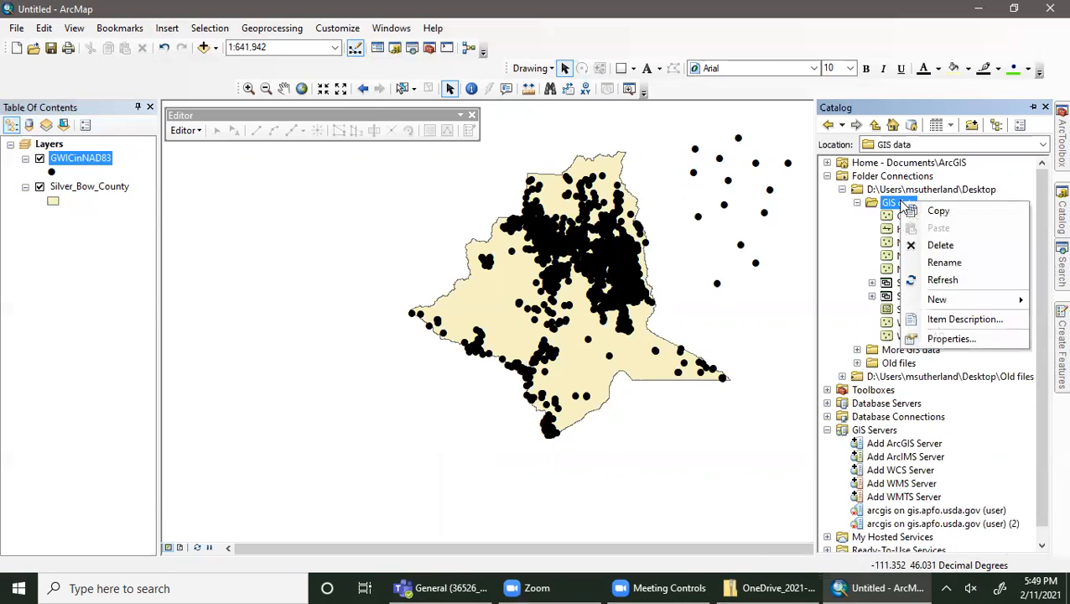
mouse_move(979, 302)
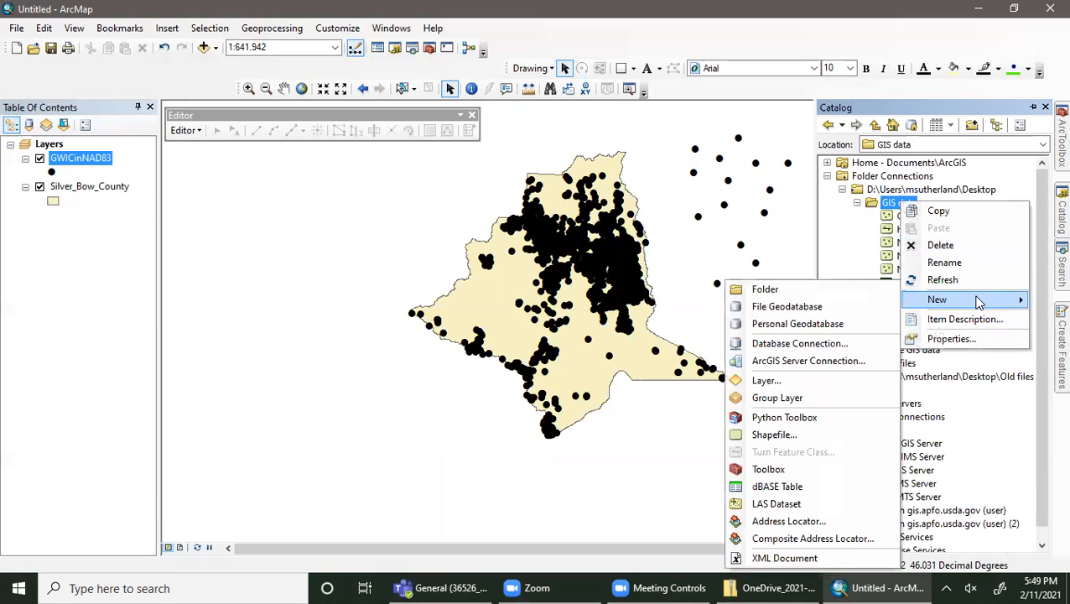
left_click(808, 434)
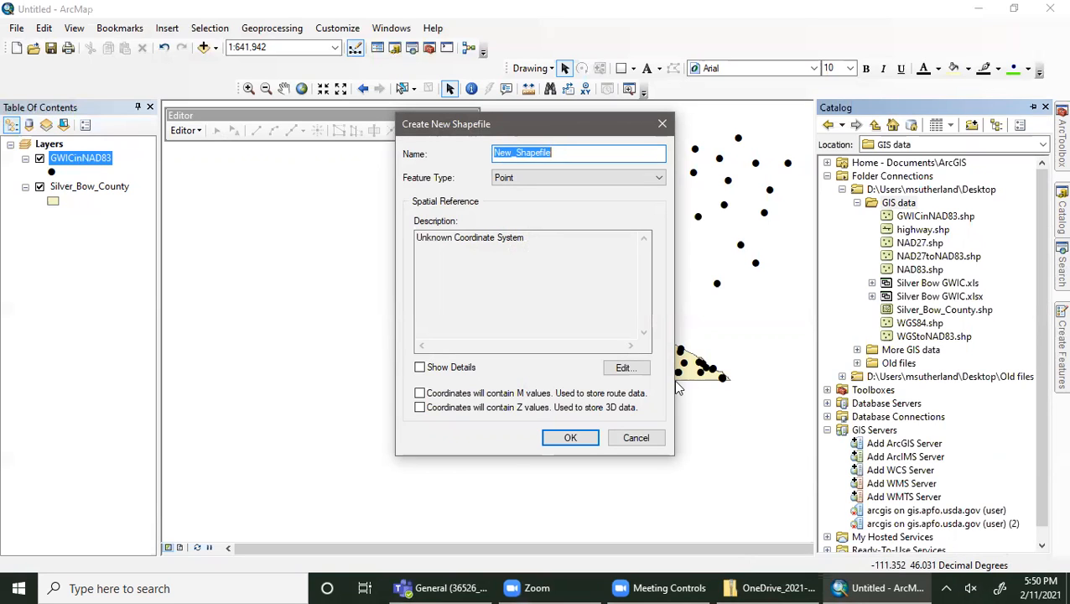
- Set the new shapefile's coordinate system to geographic NAD 1983 from North America, USA and territories, and add that system to the favorites
left_click(625, 367)
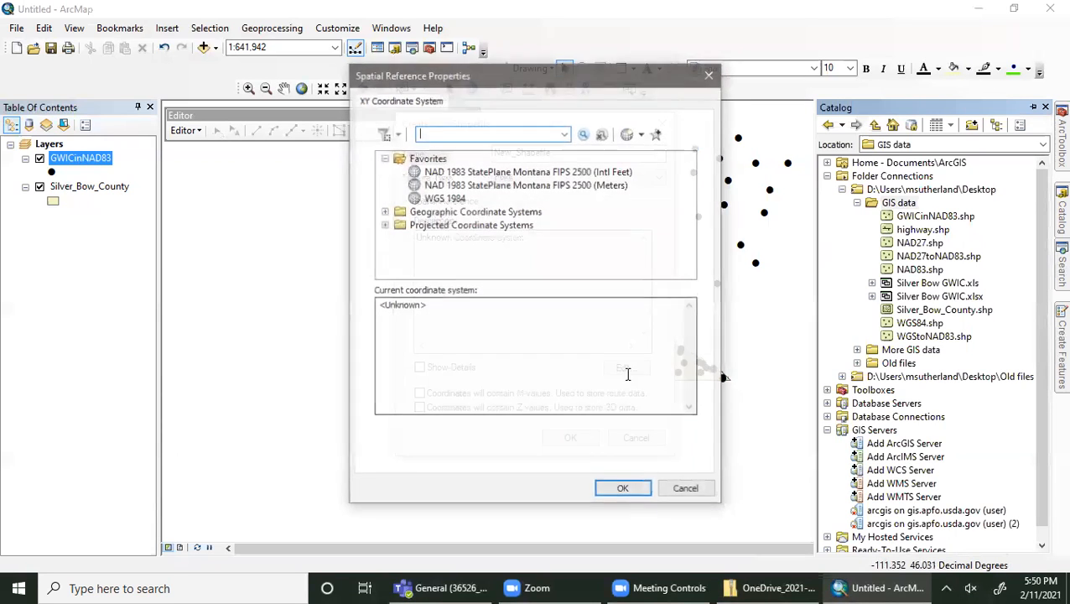
left_click(384, 211)
scroll(407, 253, "down", 1)
scroll(405, 256, "down", 2)
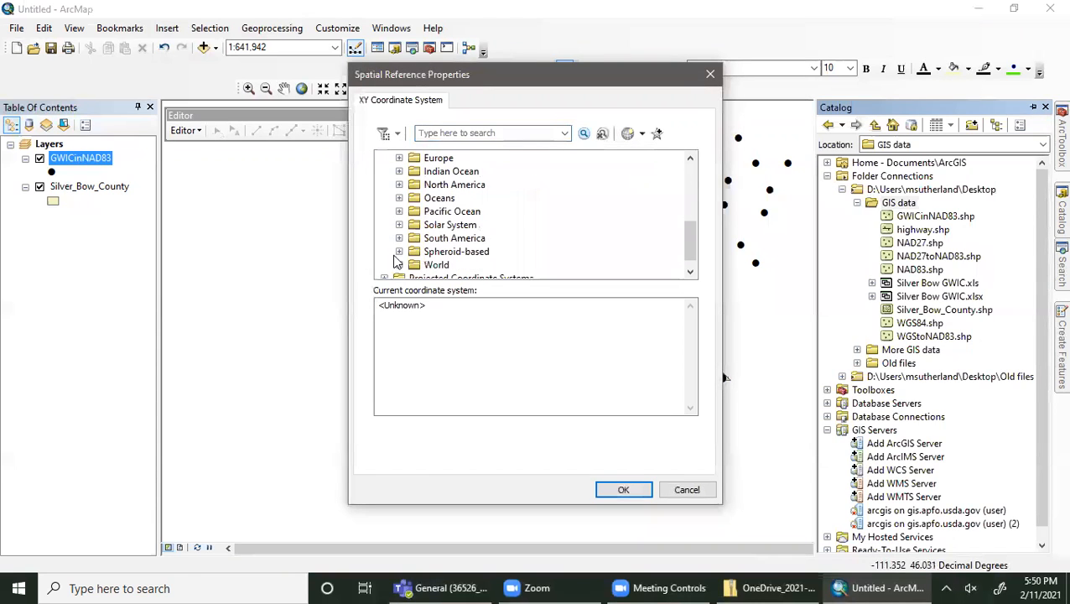
left_click(400, 185)
scroll(406, 239, "down", 3)
left_click(413, 225)
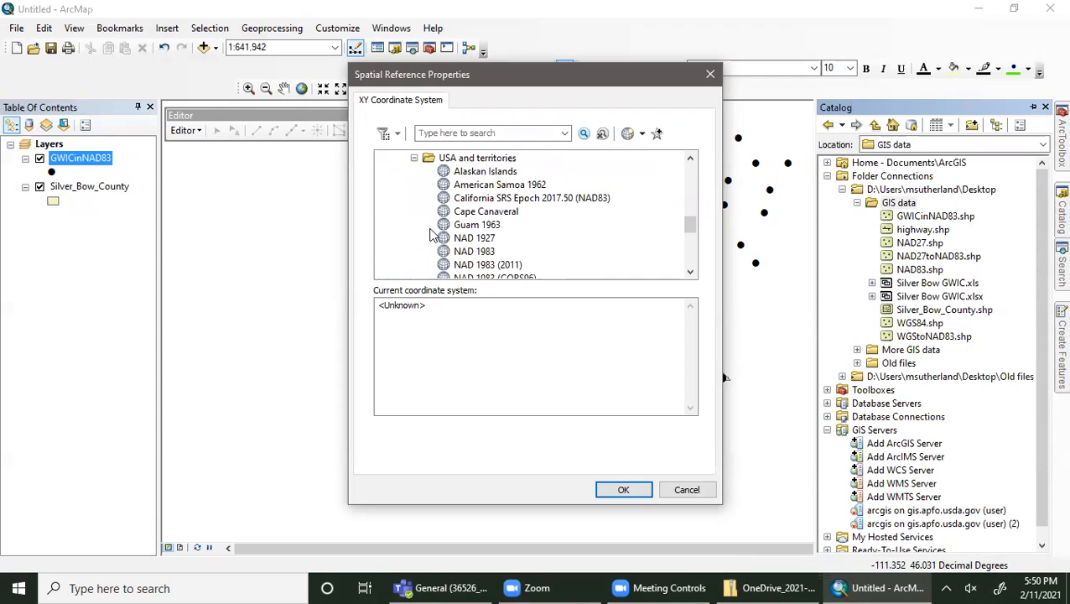
left_click(467, 251)
left_click(659, 136)
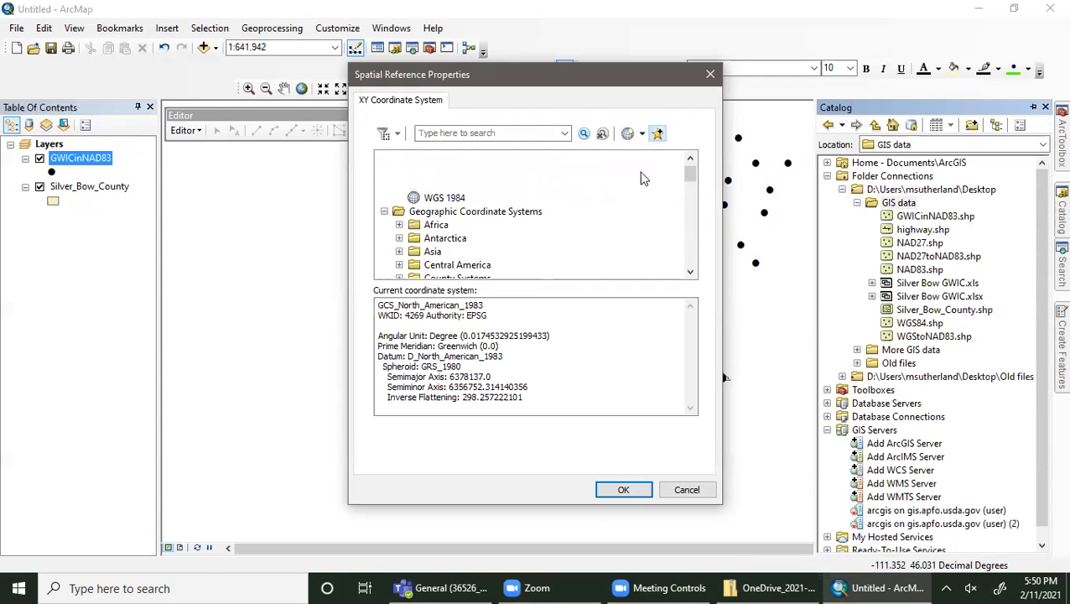
left_click(622, 489)
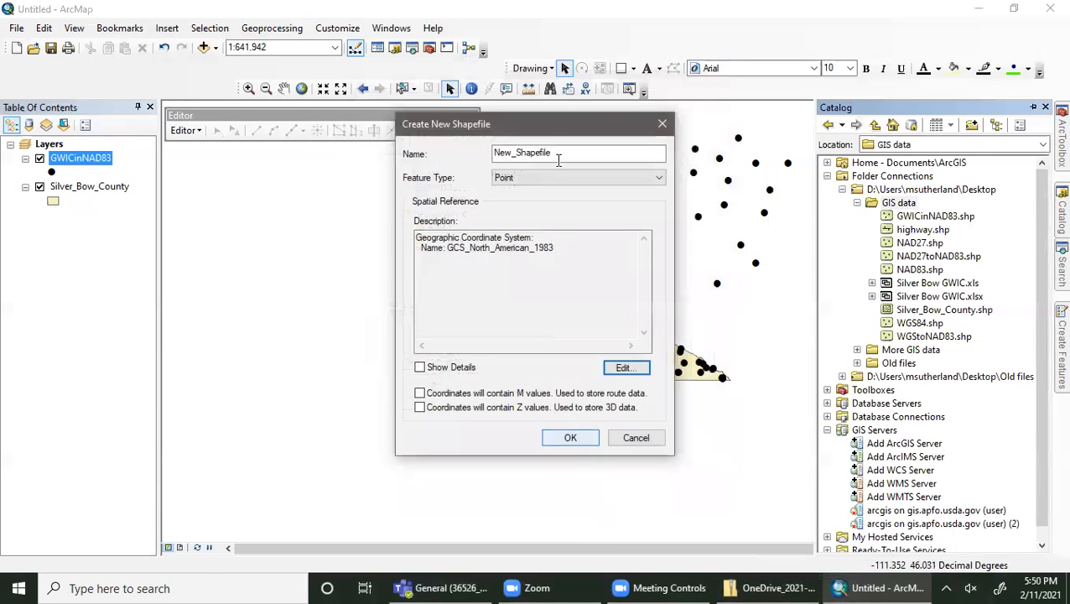
- Name the shapefile "newline", set its feature type to Polyline and create it
left_click_drag(564, 153, 405, 161)
type("newline")
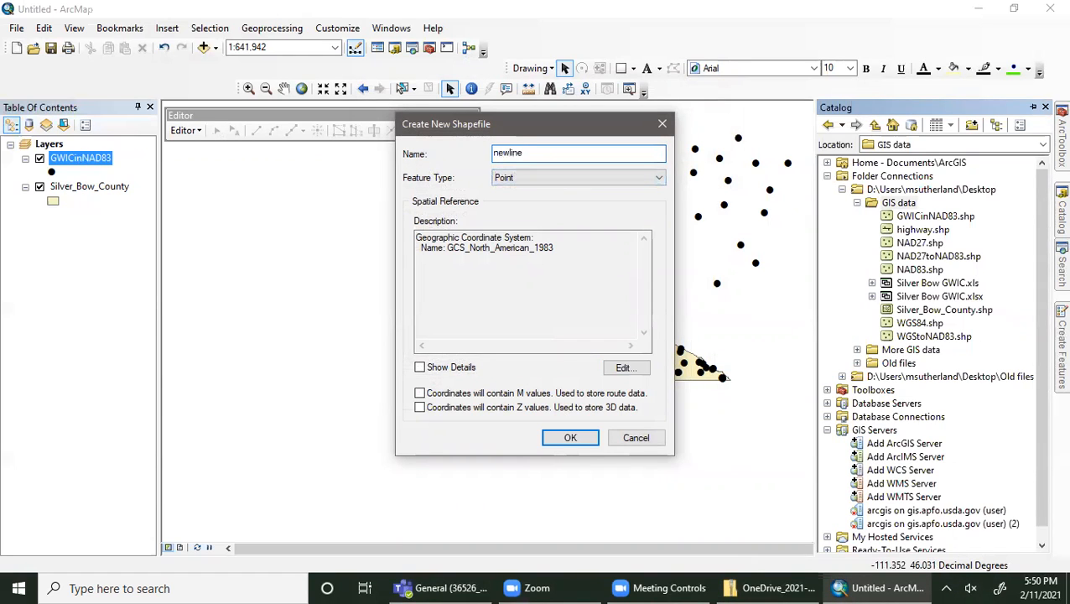
left_click(566, 180)
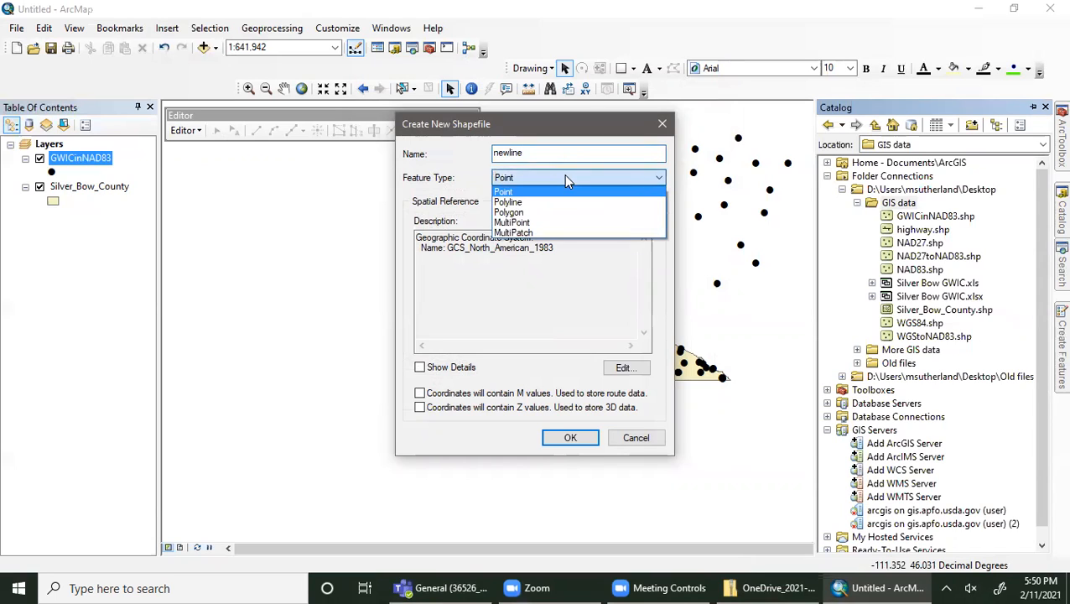
left_click(513, 203)
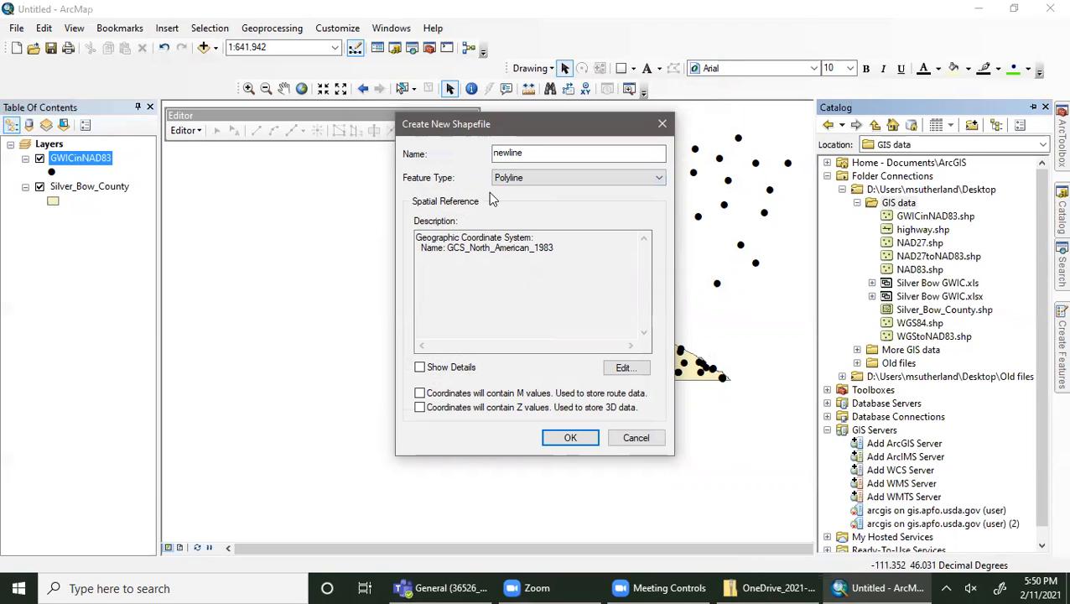
left_click(568, 437)
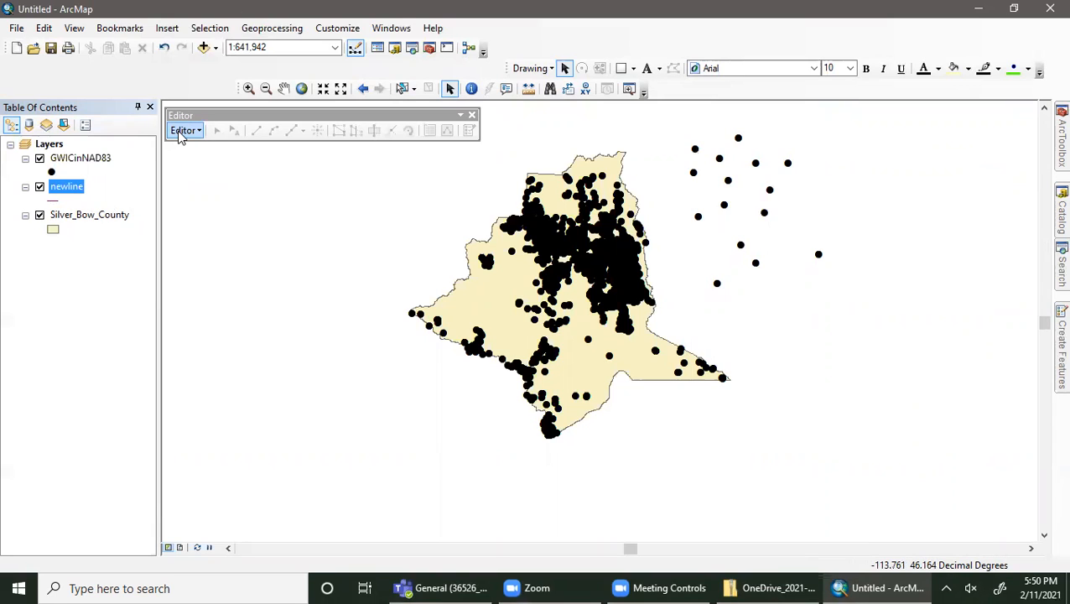
- Start an editing session despite the spatial reference warnings and choose the newline template for creating line features
left_click(183, 132)
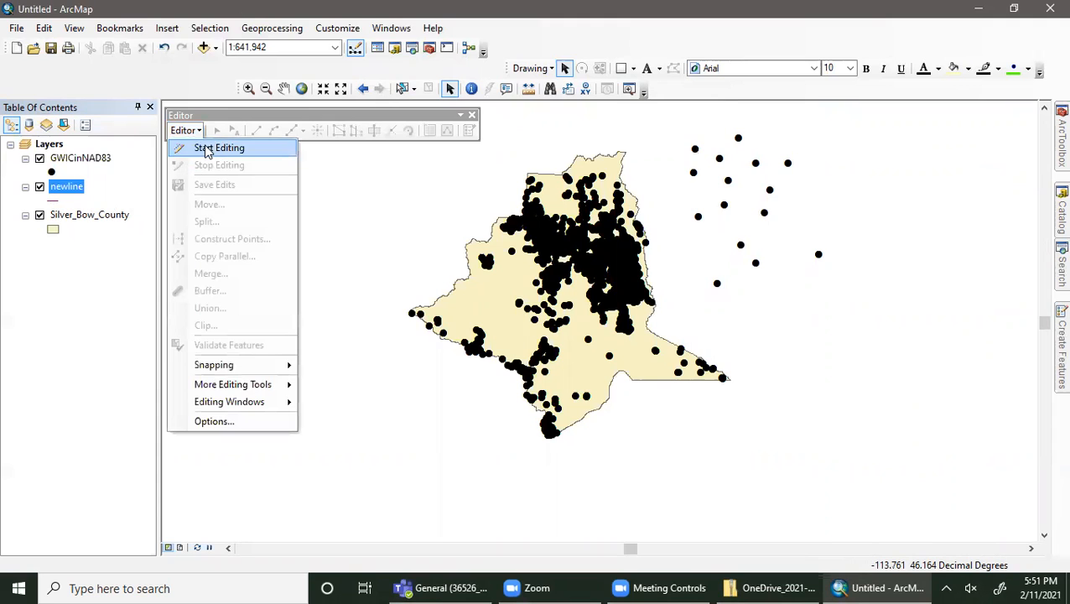
left_click(198, 147)
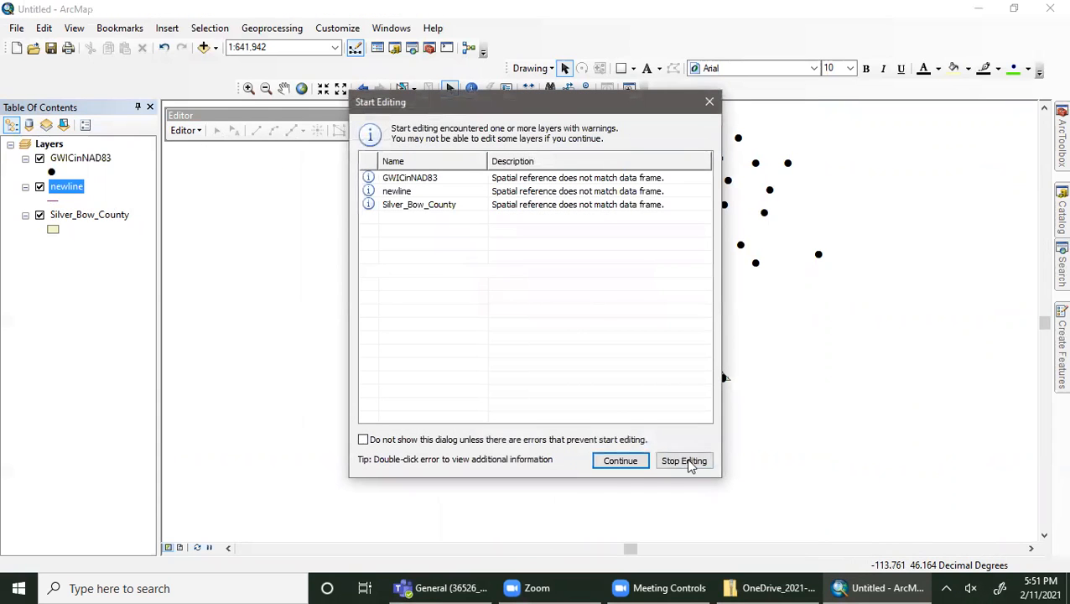
left_click(647, 462)
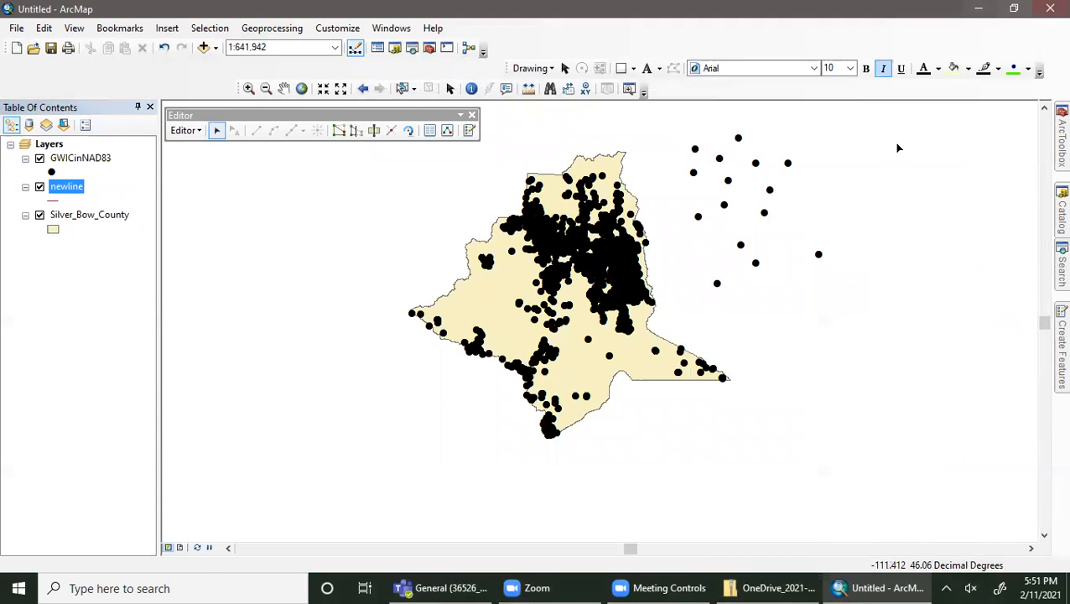
mouse_move(1056, 387)
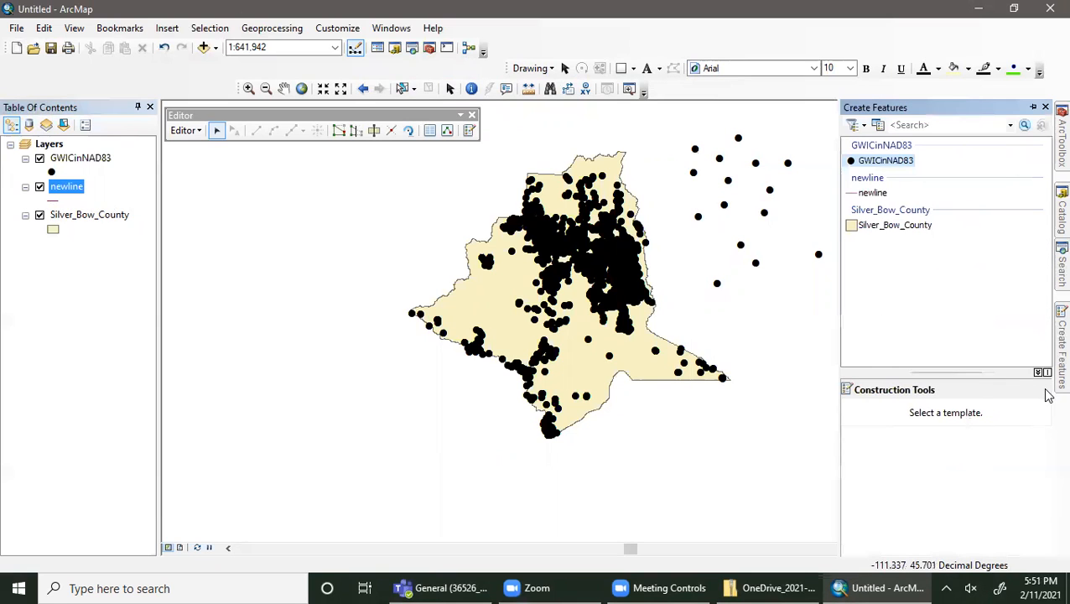
left_click(865, 194)
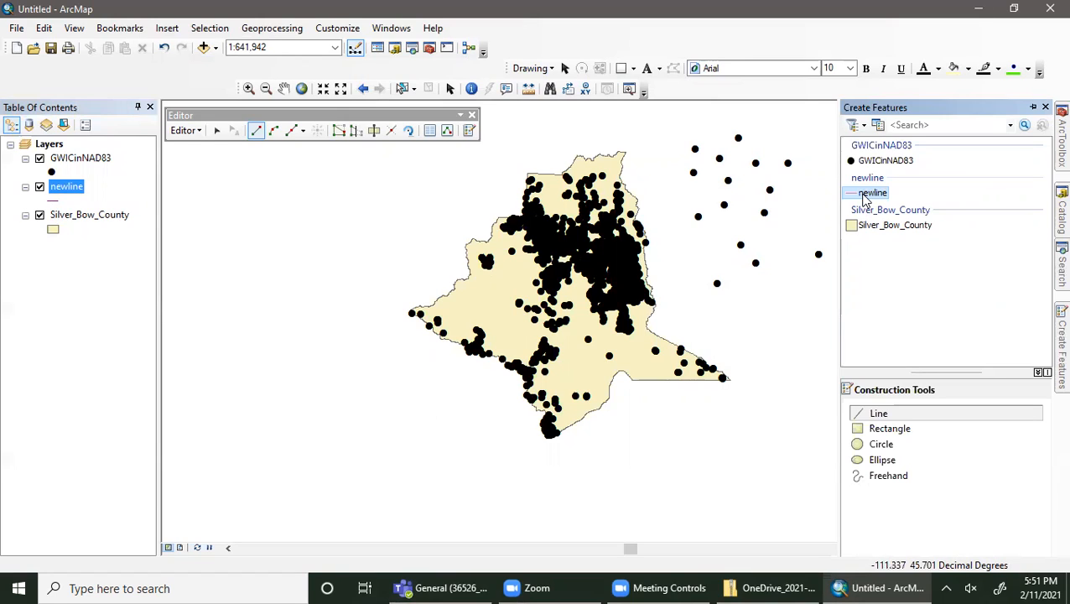
- Draw a looping freehand line west of the county and a long, narrow ellipse across its southern part in newline
left_click(898, 478)
left_click(268, 223)
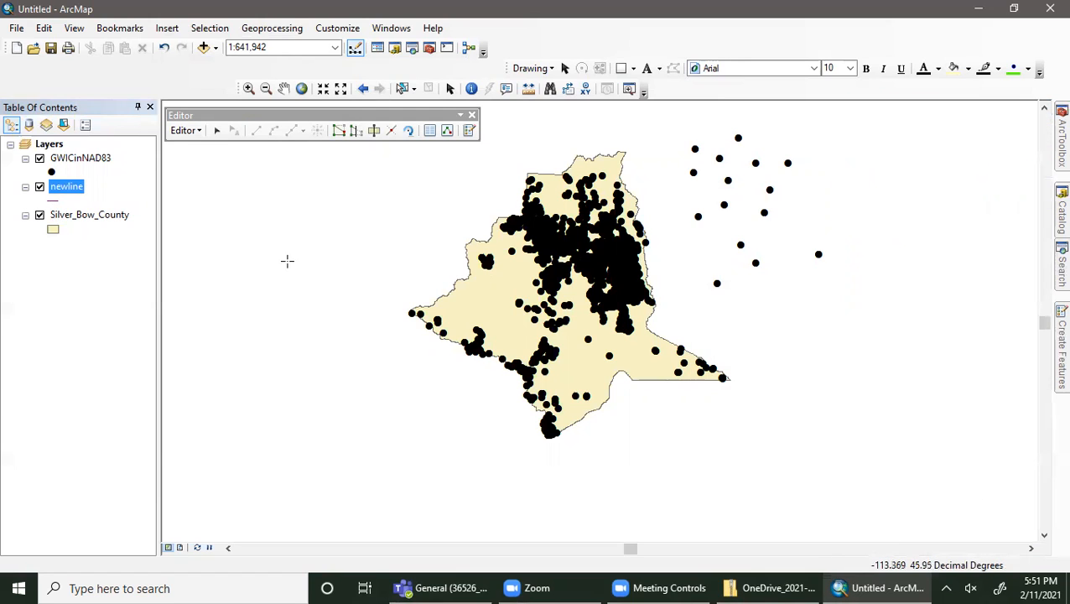
left_click(416, 298)
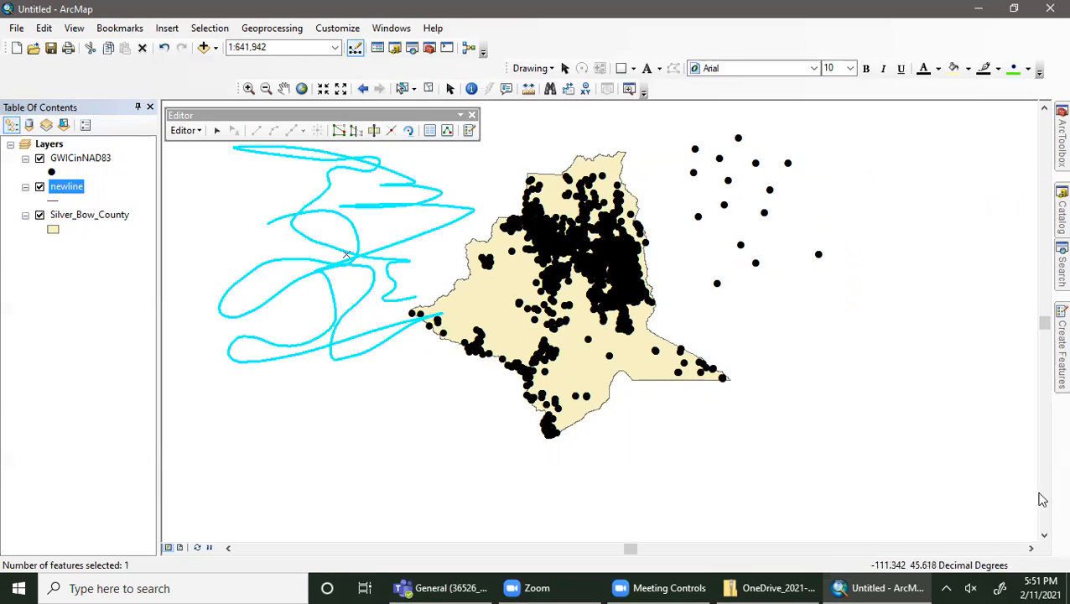
mouse_move(1059, 381)
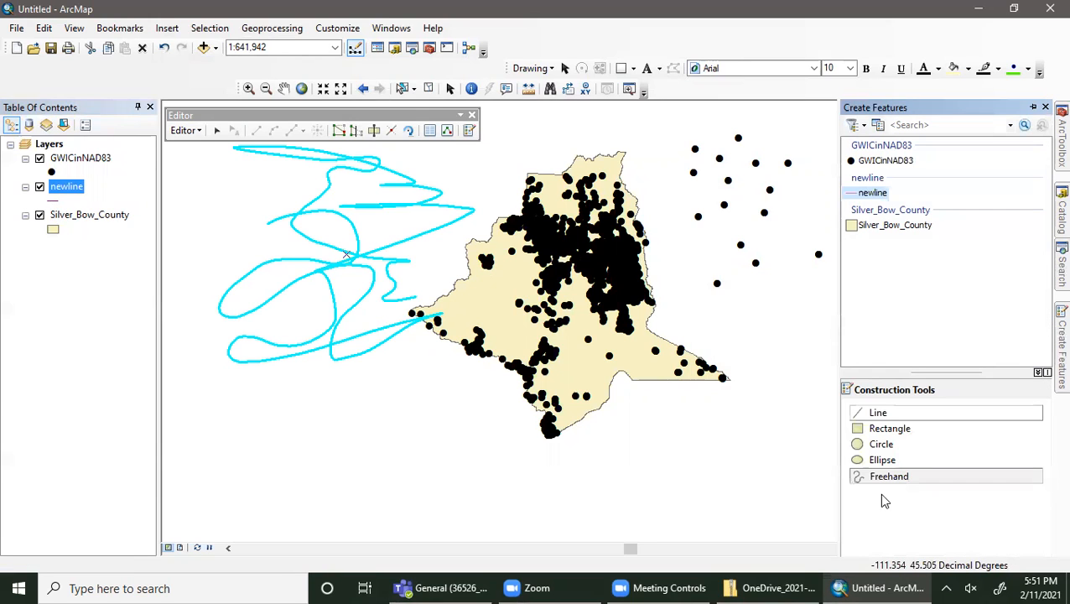
left_click(879, 460)
left_click(290, 400)
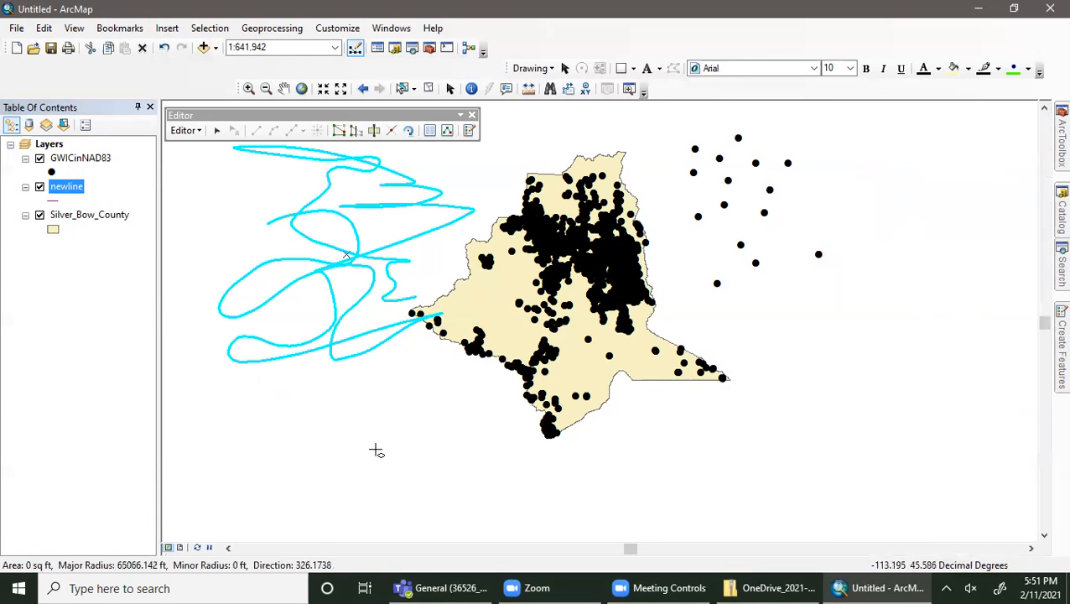
left_click(435, 428)
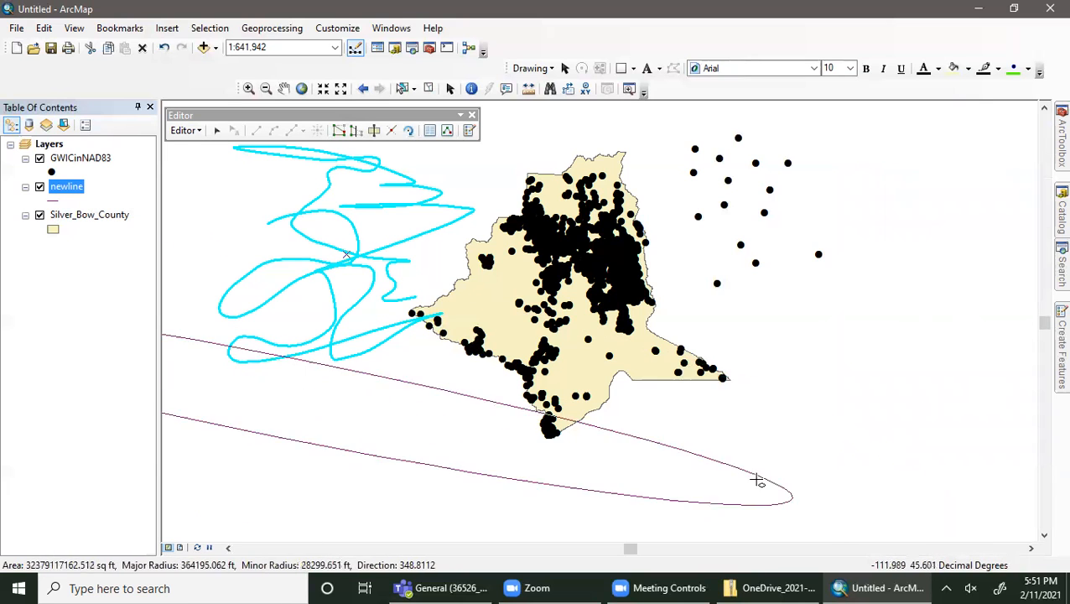
left_click(640, 513)
- Draw a small circle southeast of the county and a tilted rectangle just above it as newline features
left_click(889, 442)
left_click(788, 382)
left_click(801, 418)
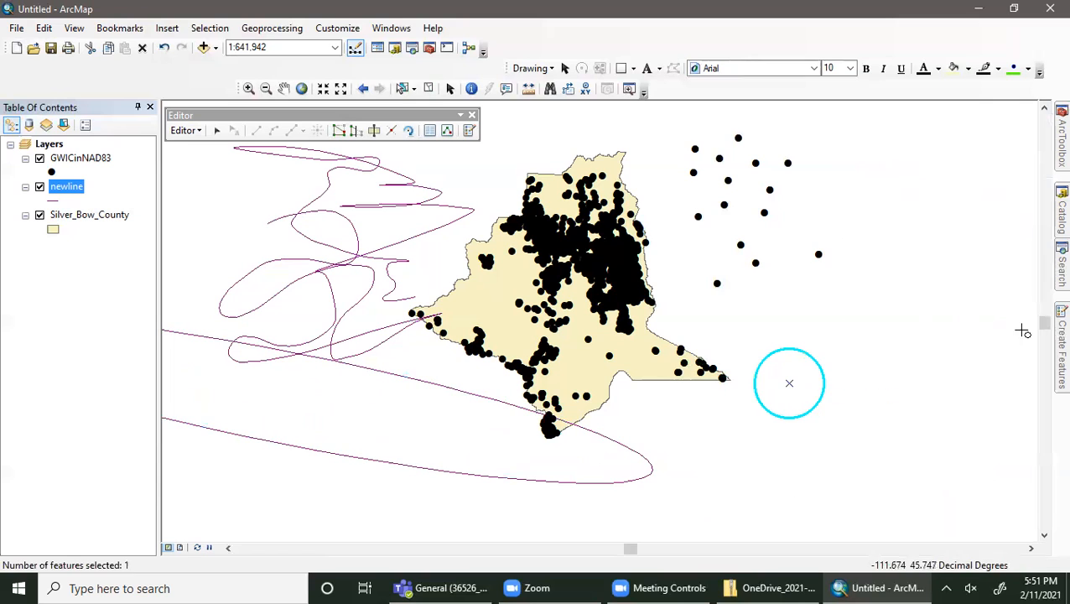
mouse_move(1050, 334)
left_click(891, 429)
left_click(784, 277)
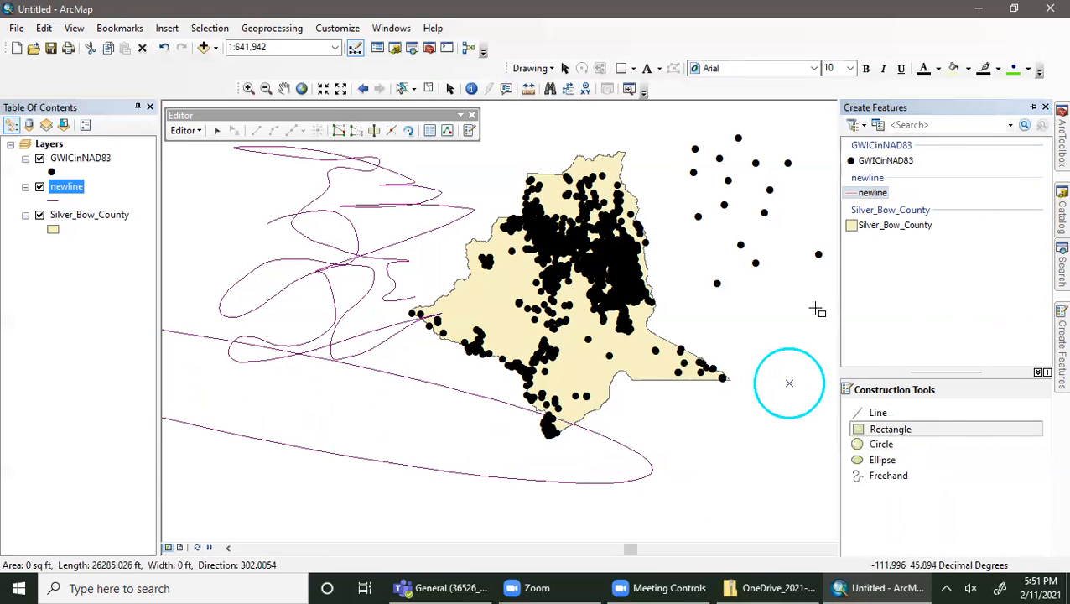
left_click(844, 302)
left_click(828, 339)
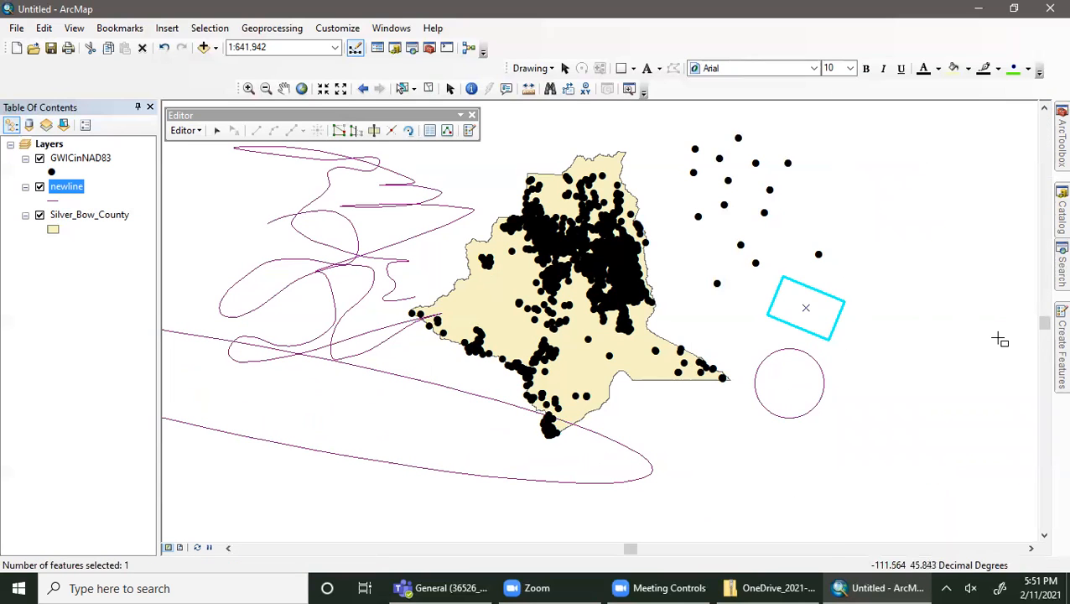
- Draw an open, multi-segment line with seven vertices below the circle, southeast of the county
mouse_move(1048, 344)
left_click(906, 414)
left_click(697, 446)
left_click(727, 413)
left_click(796, 433)
left_click(806, 475)
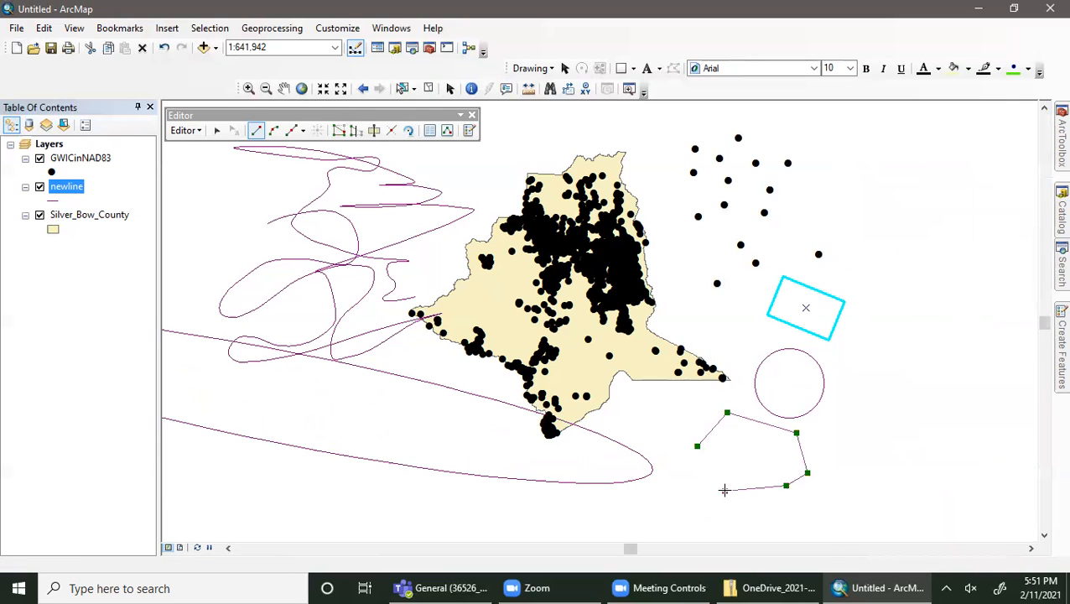
left_click(692, 494)
double_click(671, 434)
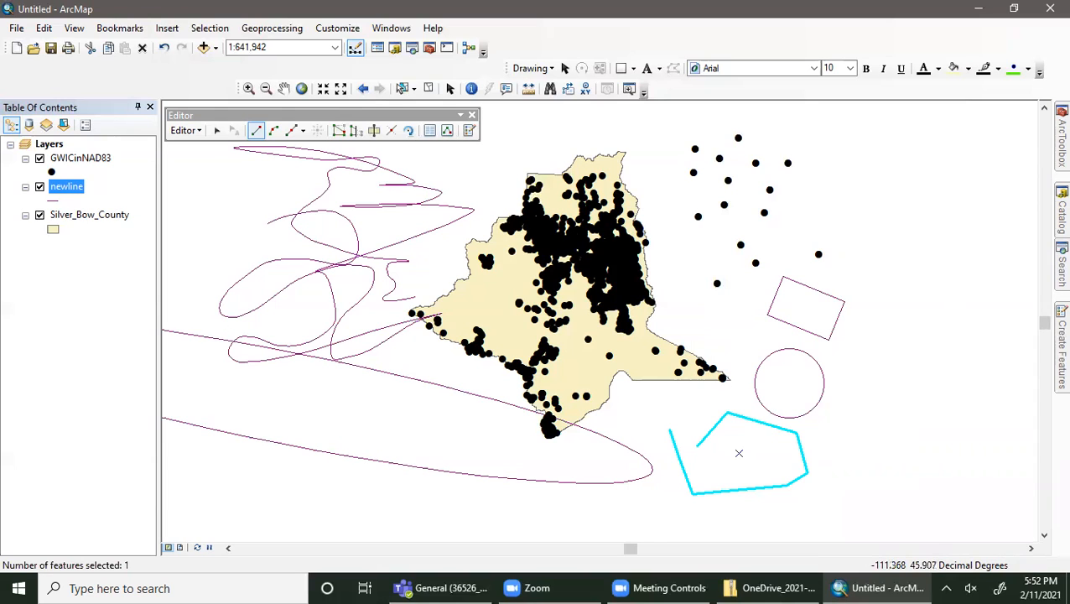
- Start creating another new shapefile in the GIS data folder of the catalog
mouse_move(1049, 369)
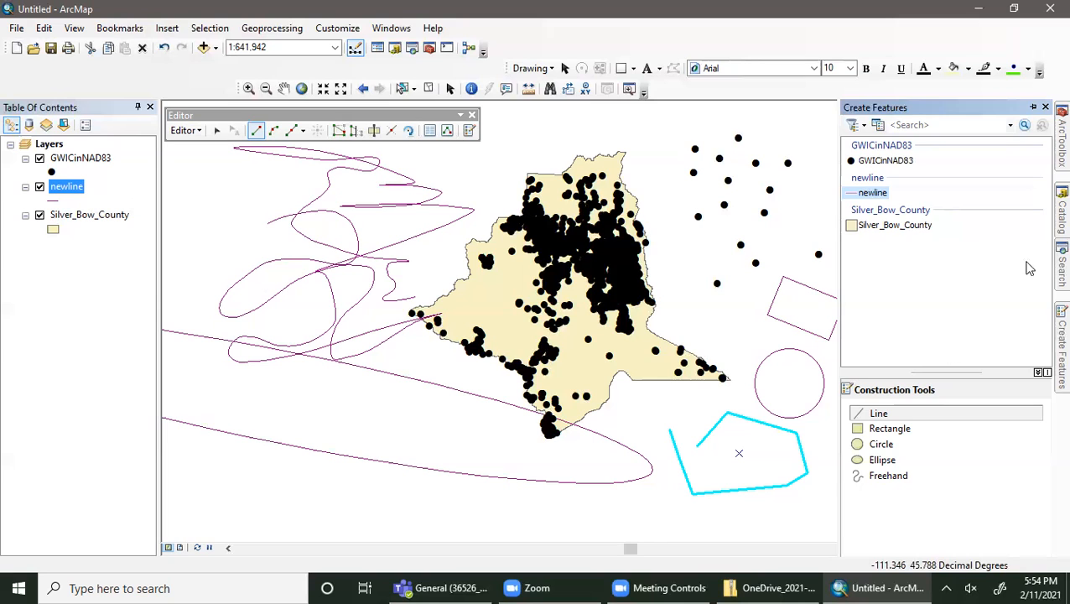
left_click(1061, 220)
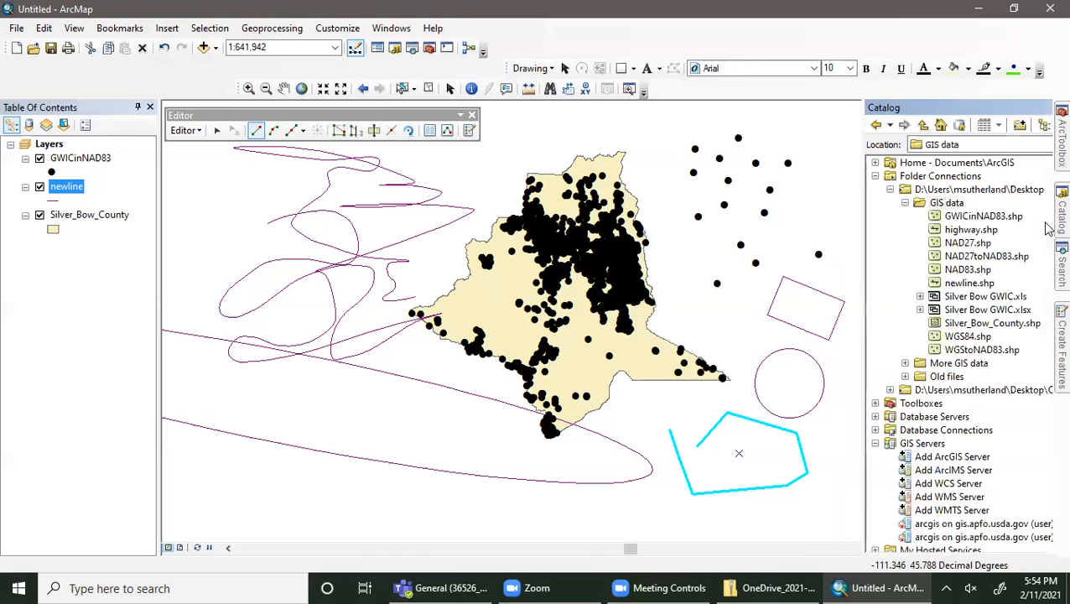
right_click(910, 204)
mouse_move(951, 298)
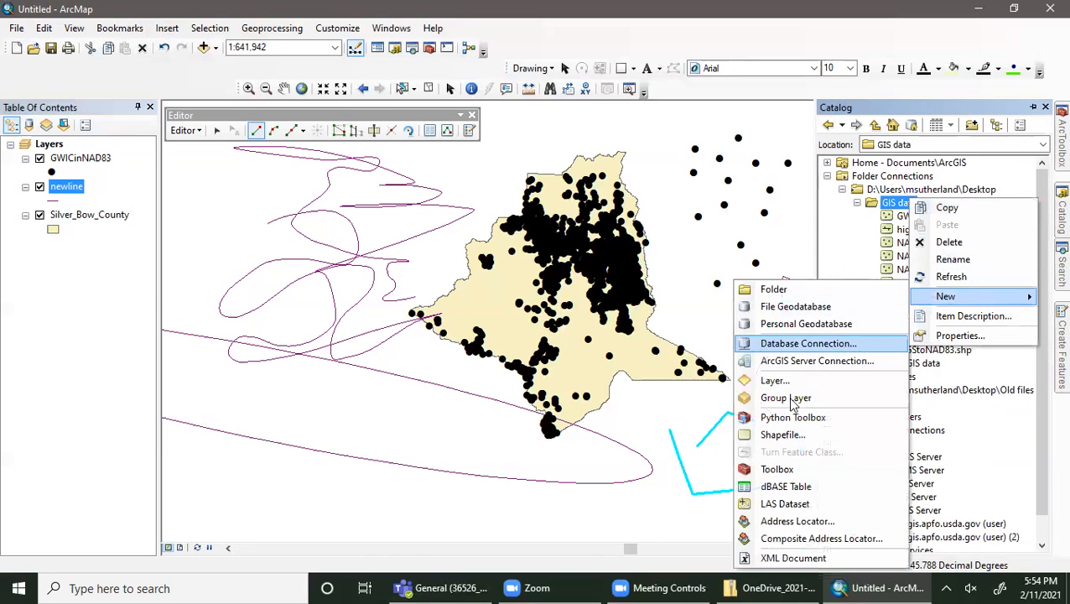
left_click(785, 433)
- Set the new shapefile's feature type to Polygon and name it "newpoly"
left_click(586, 178)
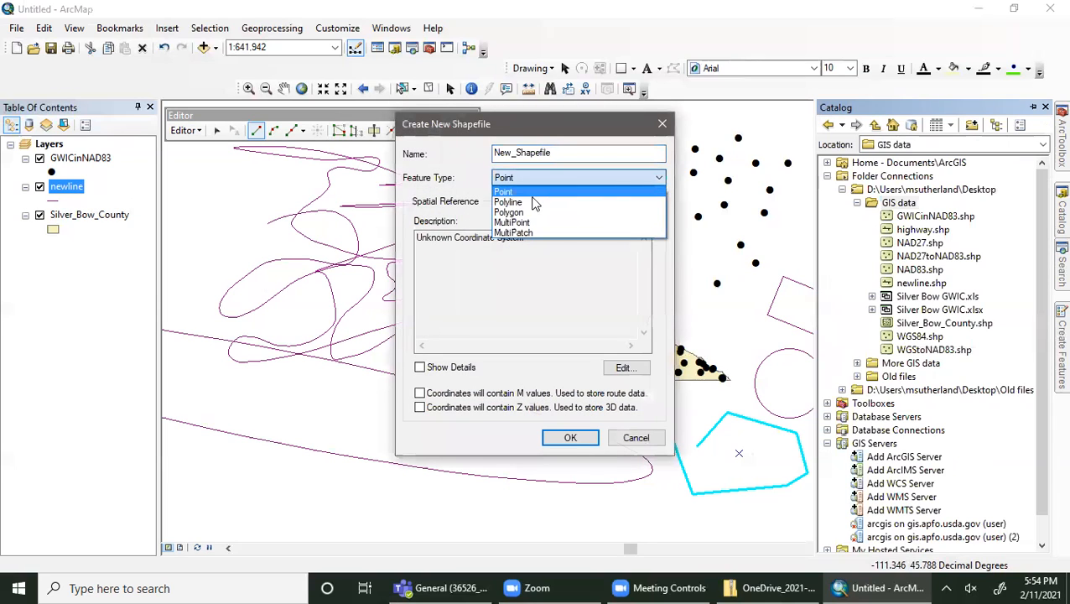
left_click(530, 213)
key("shift+Tab")
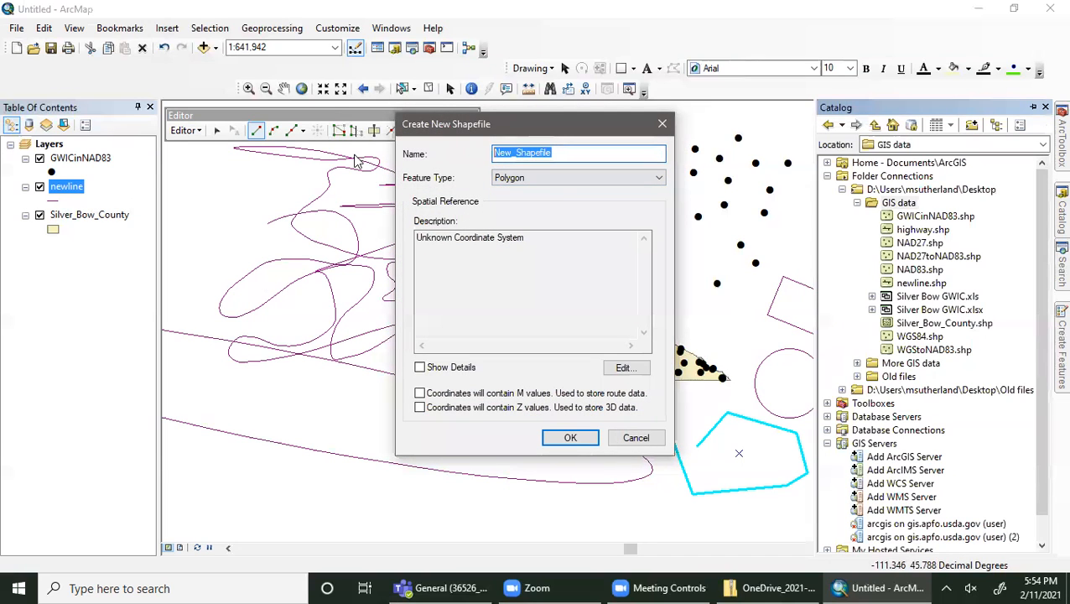
type("newpoluy")
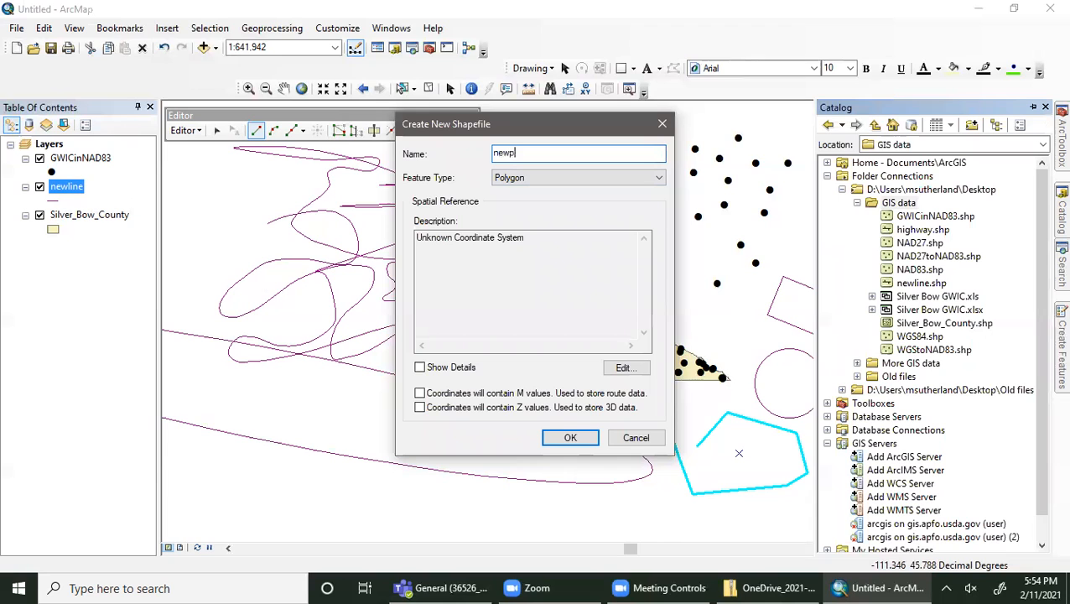
key("BackSpace")
key("BackSpace")
key("BackSpace")
type("ly")
- Assign the coordinate system saved in the favorites to newpoly and create the shapefile
left_click(635, 371)
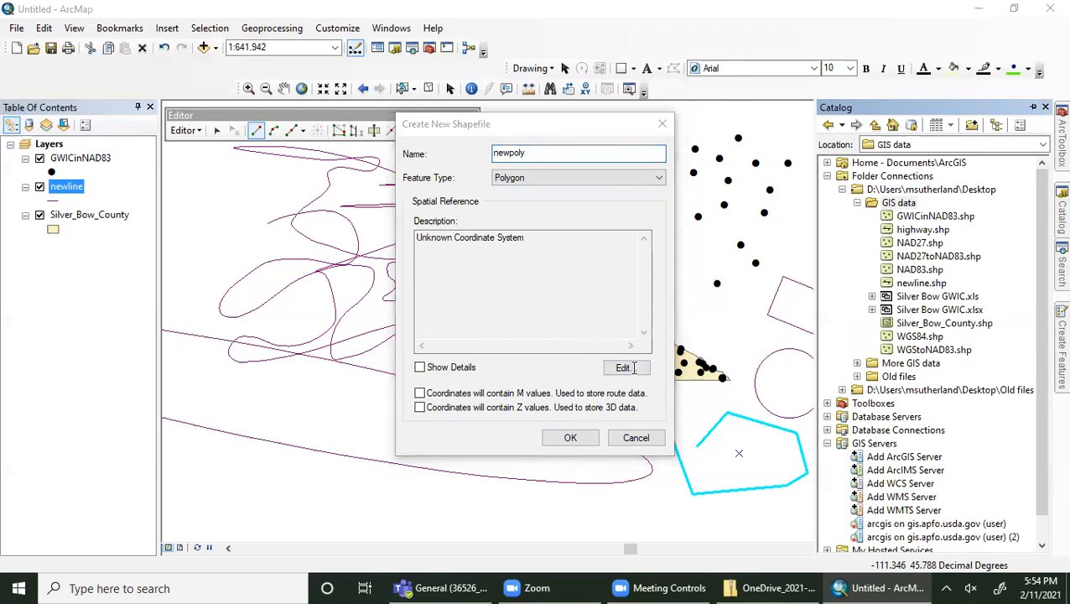
left_click(454, 172)
left_click(623, 490)
left_click(589, 438)
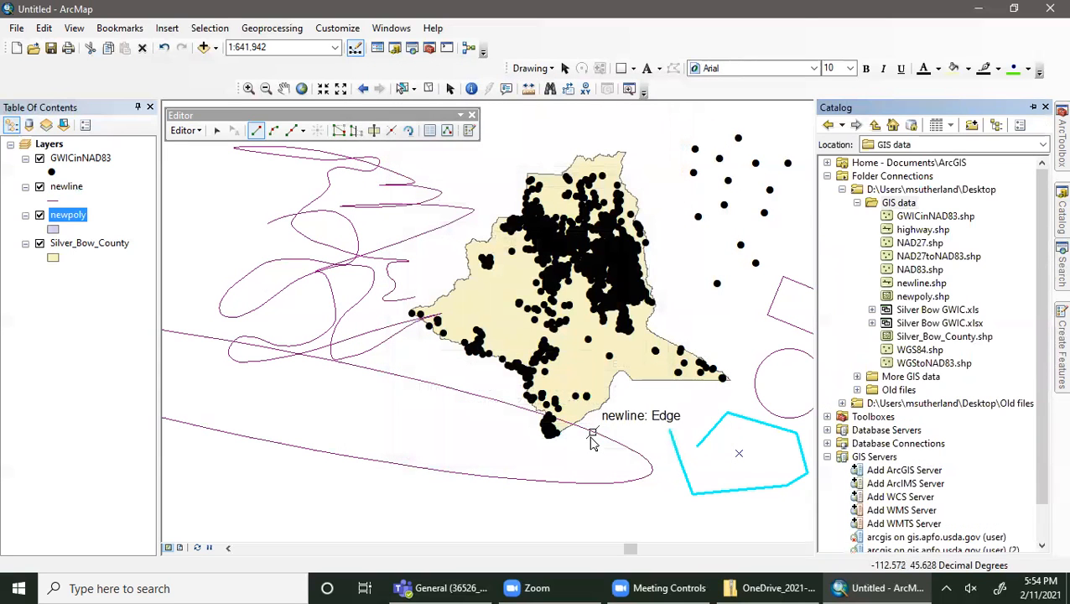
- Try to bring up the newpoly template by reopening the feature templates list and showing all templates
left_click(1060, 339)
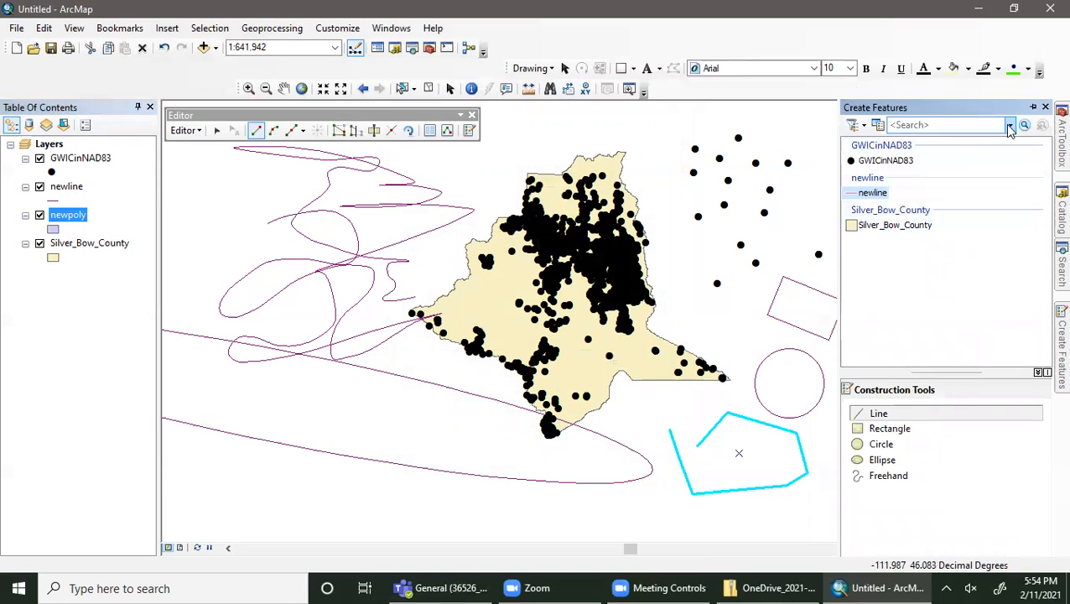
left_click(1045, 108)
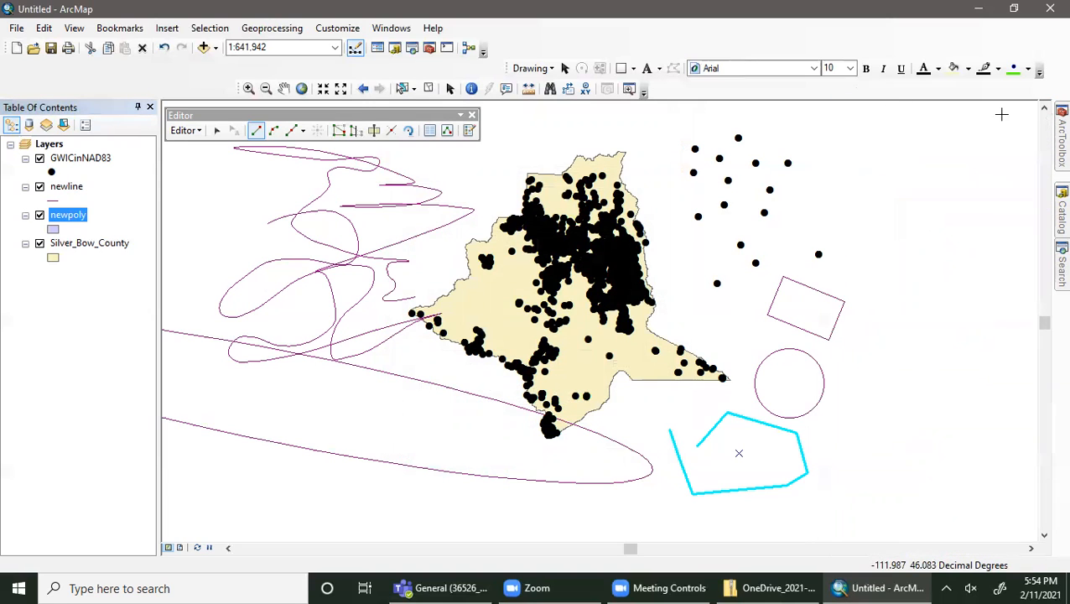
left_click(198, 134)
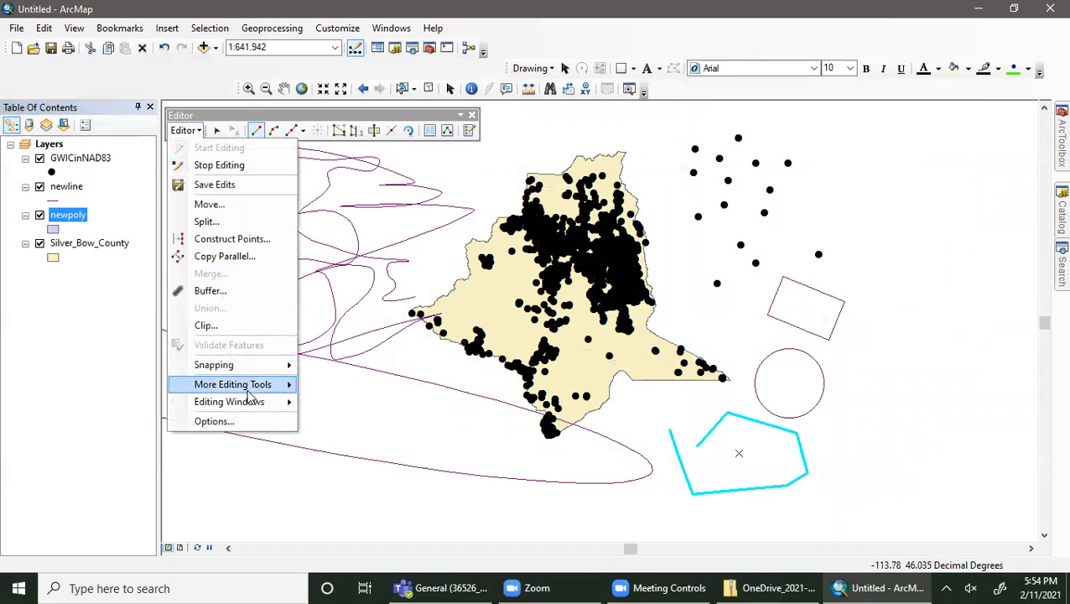
mouse_move(252, 402)
left_click(354, 377)
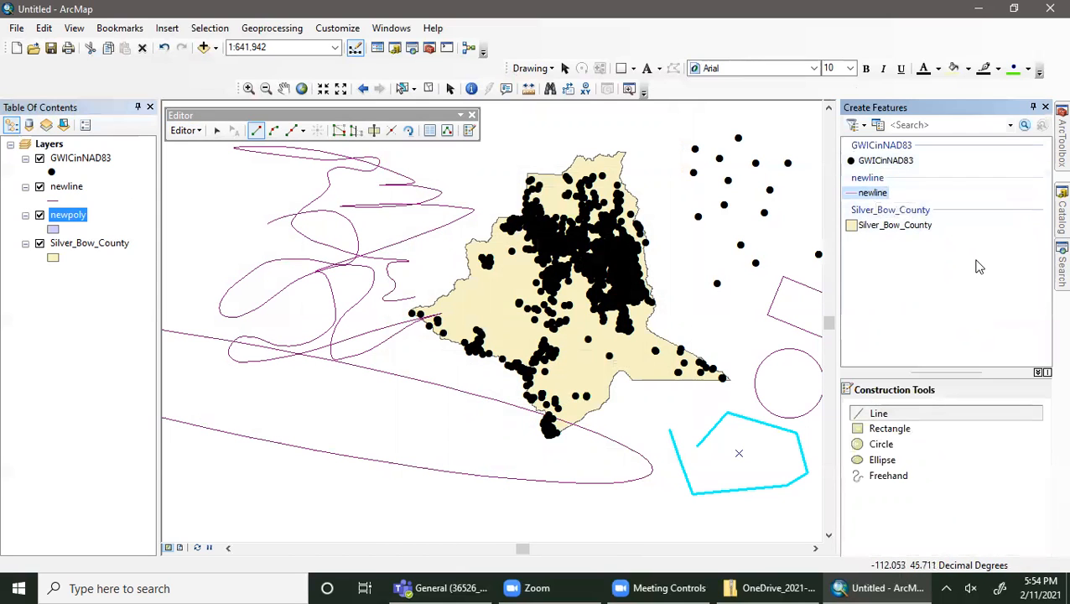
left_click(857, 125)
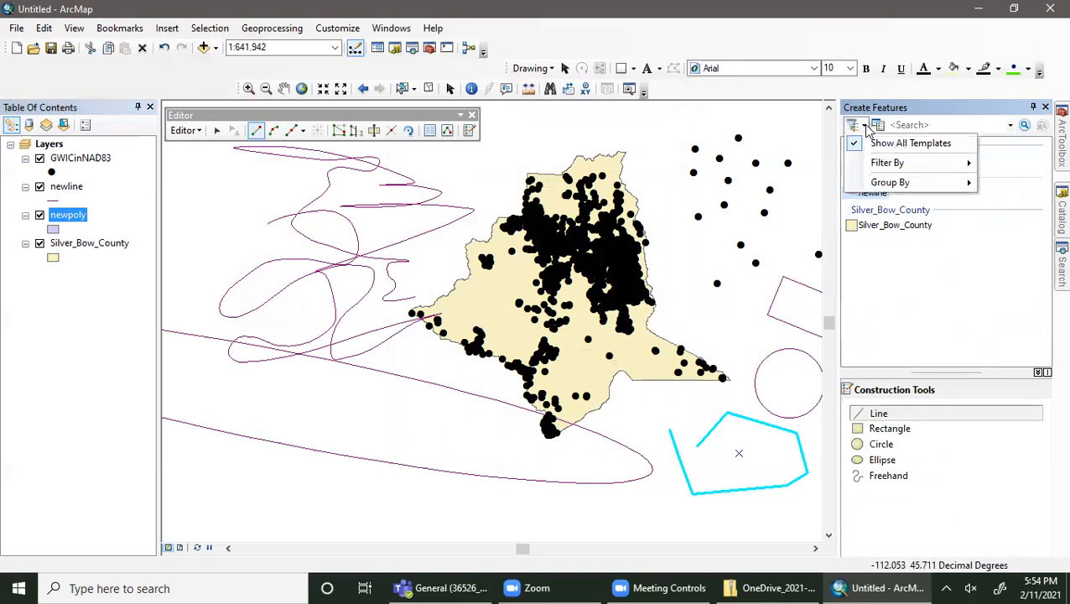
left_click(877, 144)
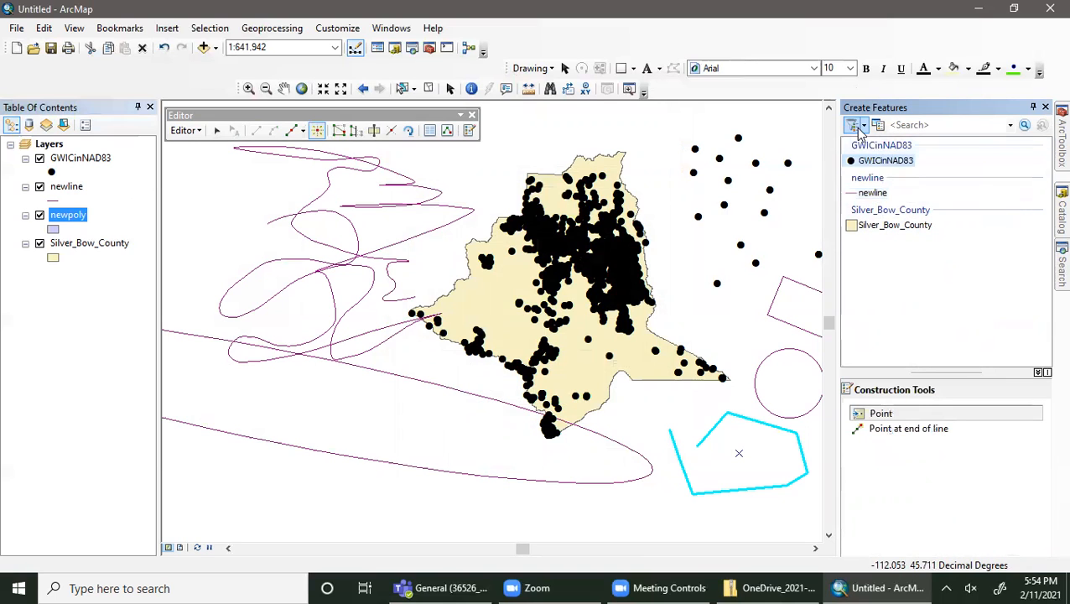
left_click(855, 125)
left_click(878, 144)
left_click(855, 125)
left_click(1045, 107)
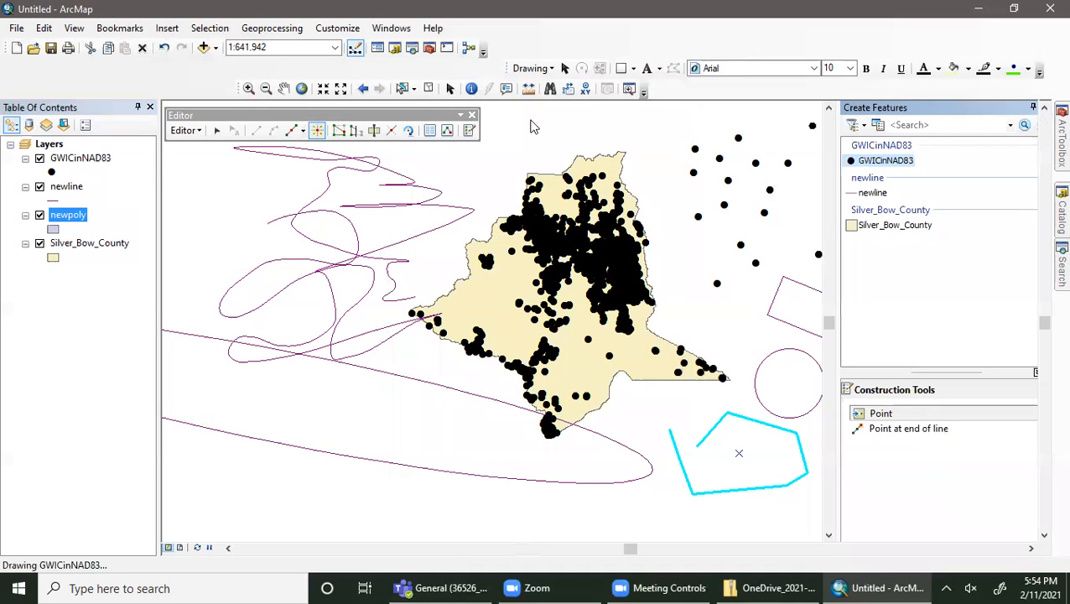
- Stop editing with the edits saved, and start a new editing session despite the spatial reference warning
left_click(183, 130)
left_click(198, 166)
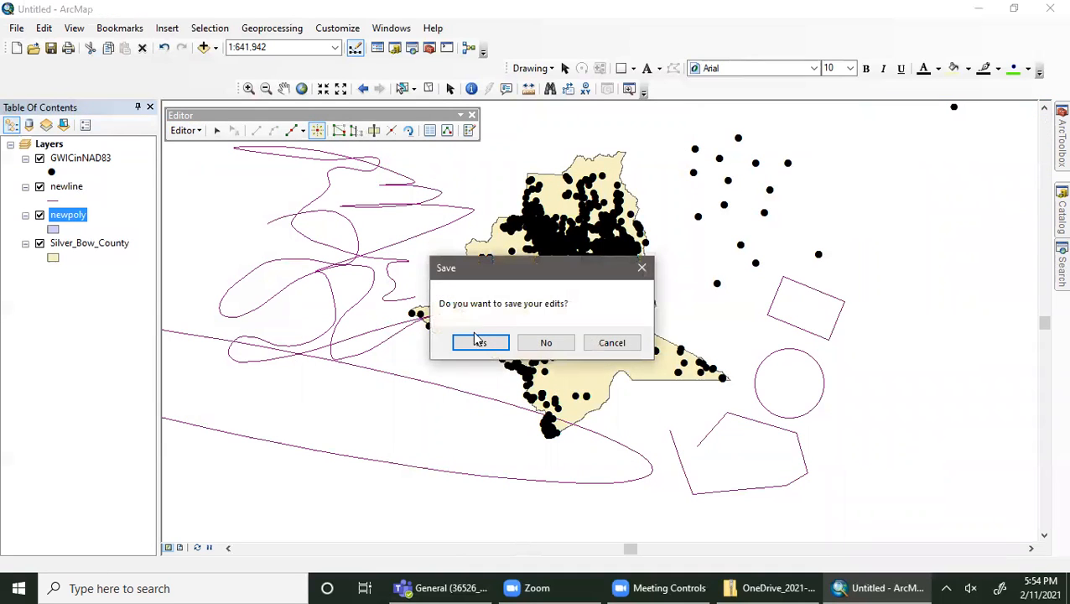
left_click(479, 341)
left_click(183, 131)
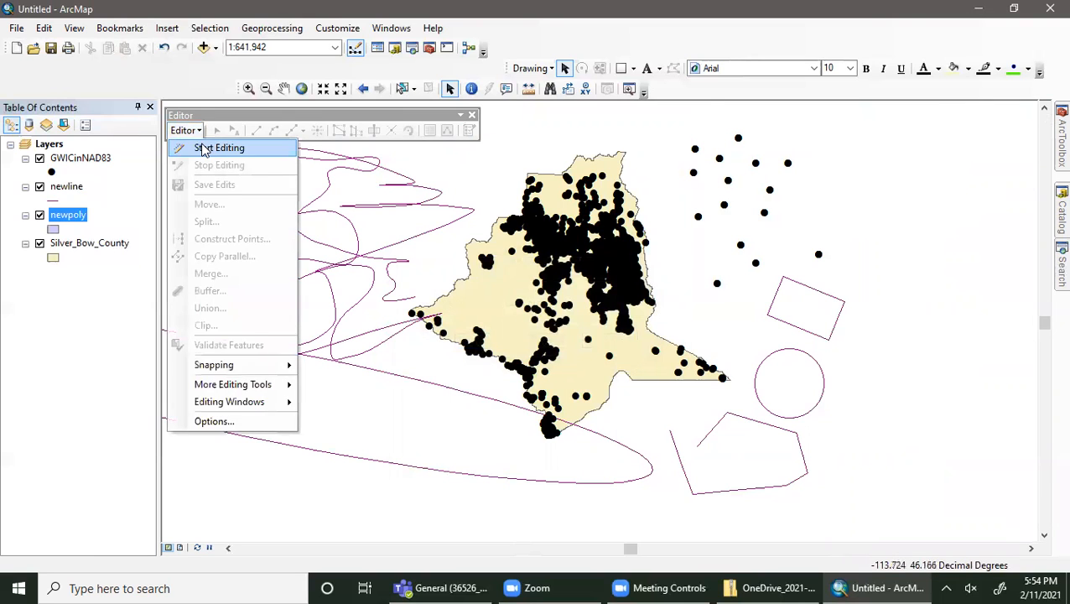
left_click(203, 147)
left_click(620, 461)
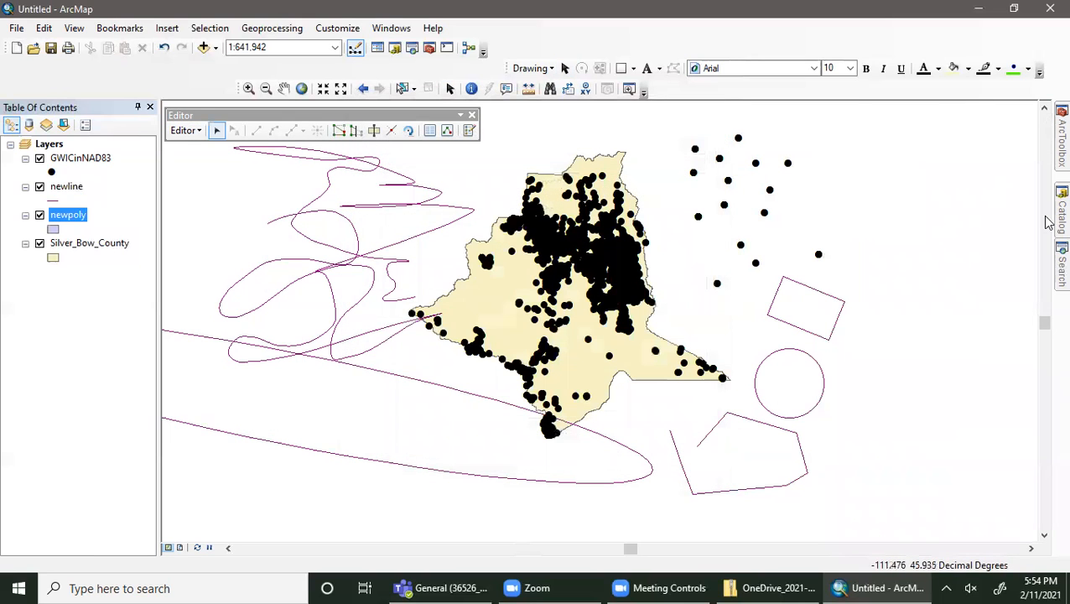
- Reopen the list of feature templates and choose the newpoly template
left_click(185, 130)
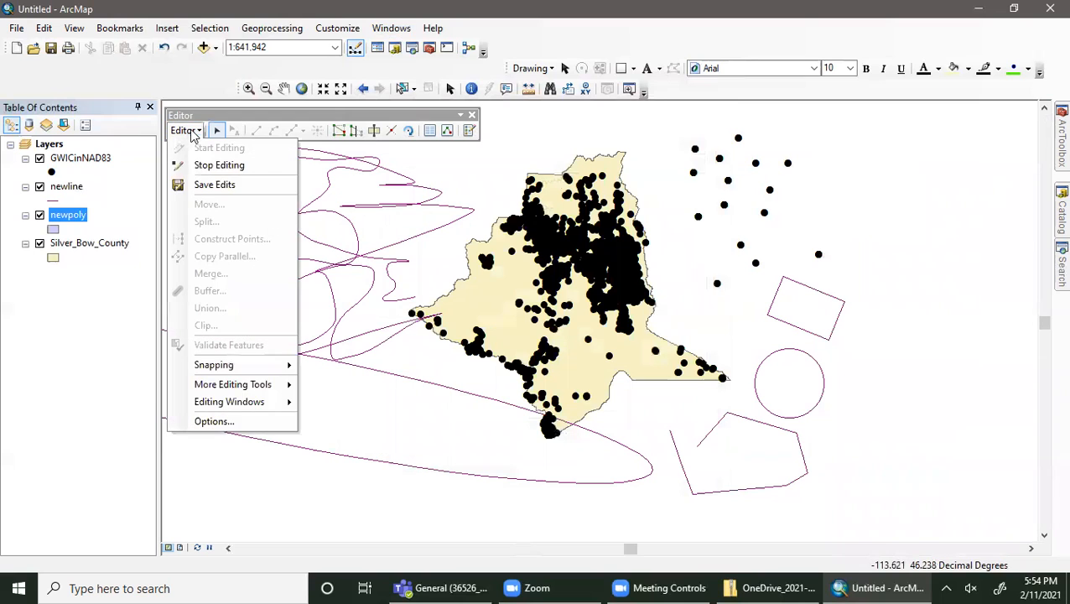
mouse_move(232, 384)
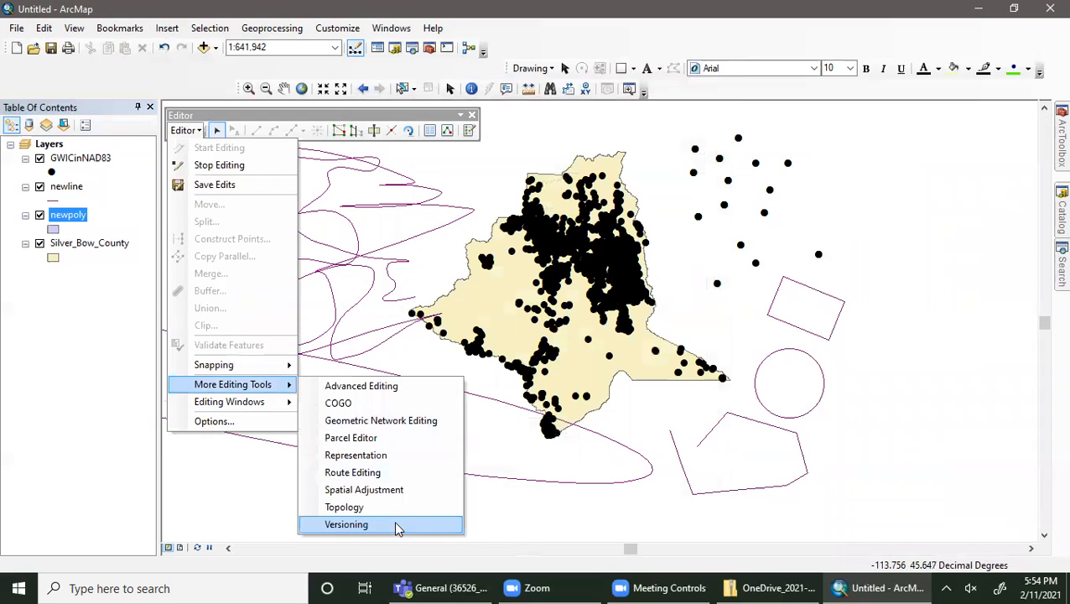
mouse_move(262, 408)
left_click(373, 378)
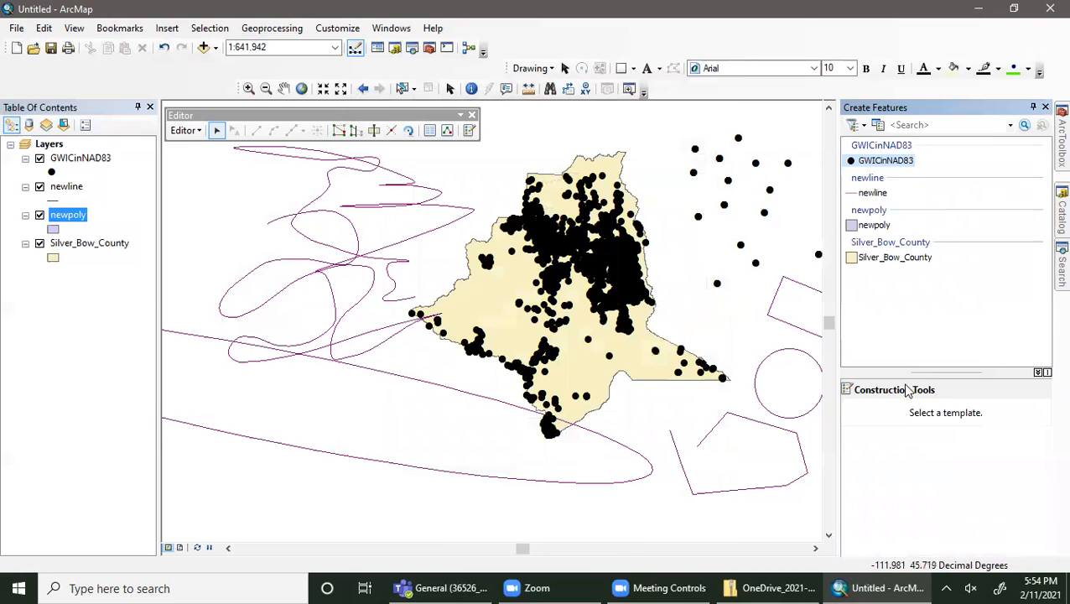
left_click(874, 225)
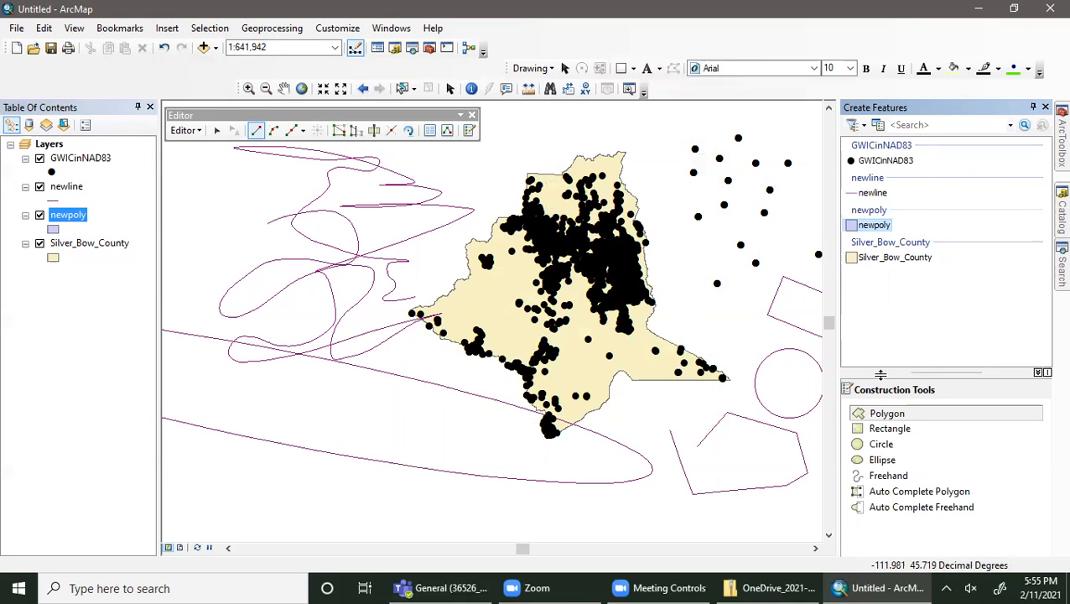
- Draw an irregular, notched polygon with ten vertices southwest of the county's southern tip in newpoly
left_click(882, 412)
left_click(439, 412)
left_click(399, 453)
left_click(378, 491)
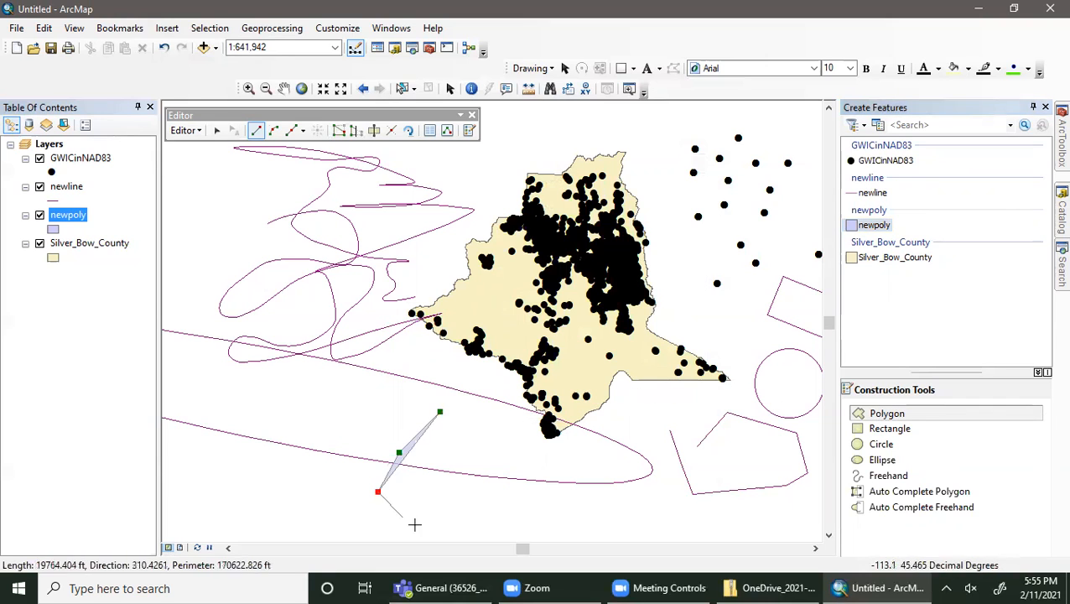
left_click(426, 527)
left_click(489, 526)
left_click(497, 498)
left_click(498, 470)
left_click(463, 475)
left_click(490, 435)
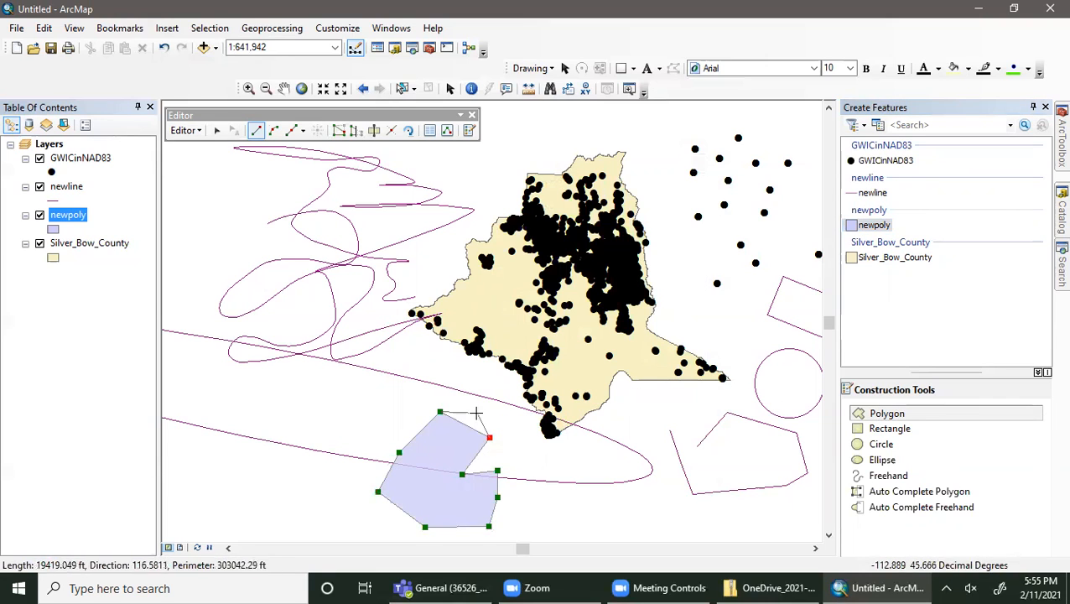
double_click(478, 412)
- Draw a small tilted rectangle polygon southeast of the county's southern tip in newpoly
left_click(909, 429)
left_click(607, 457)
left_click(627, 480)
left_click(588, 510)
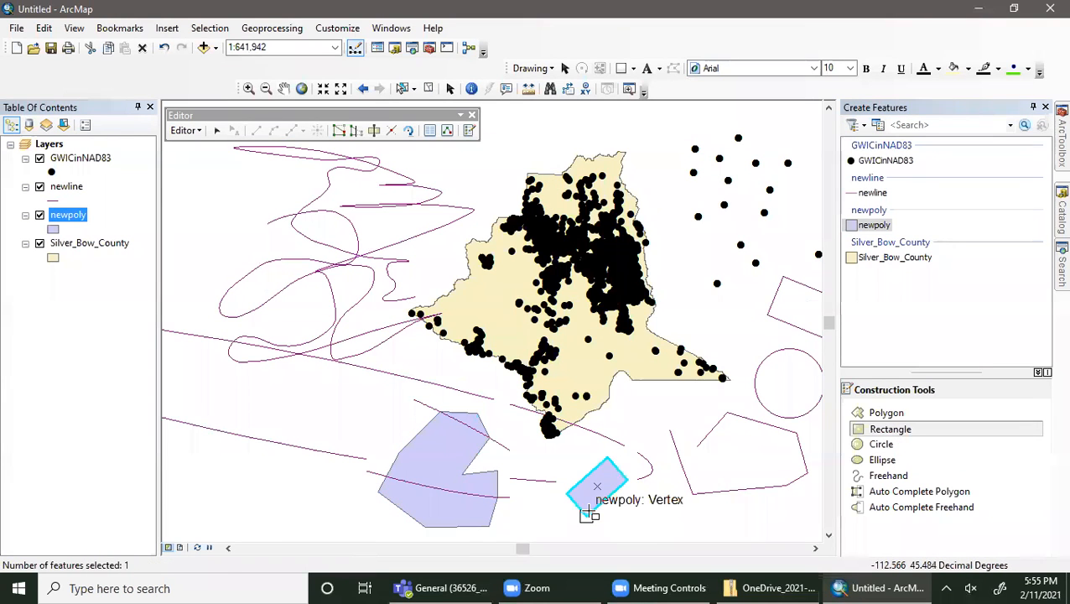
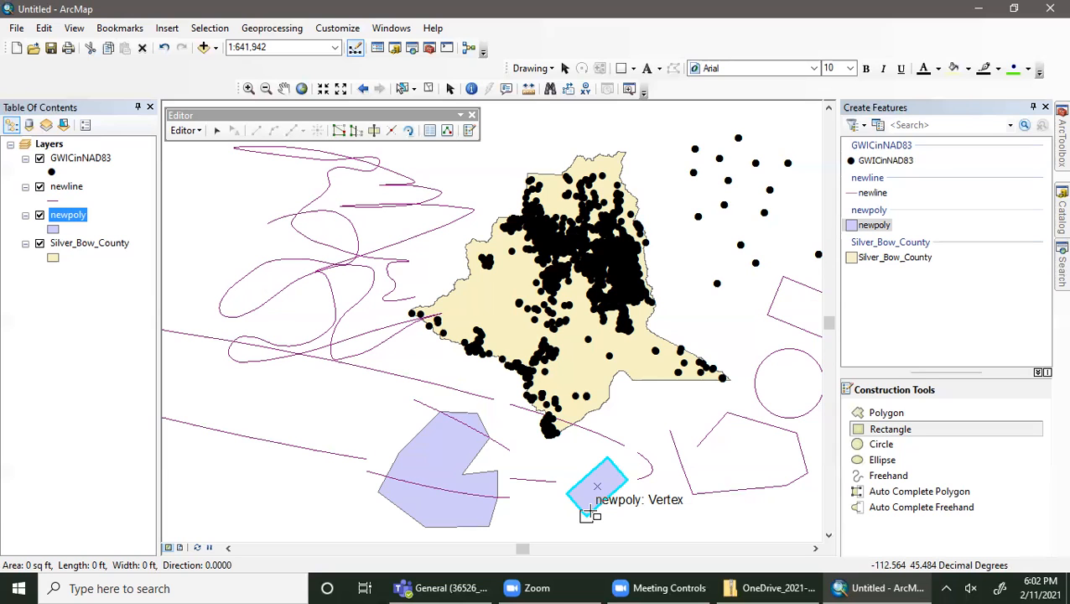
- Draw a long, narrow diagonal rectangle in newpoly from the small tilted rectangle's southern corner northwest across the notched polygon
left_click(586, 513)
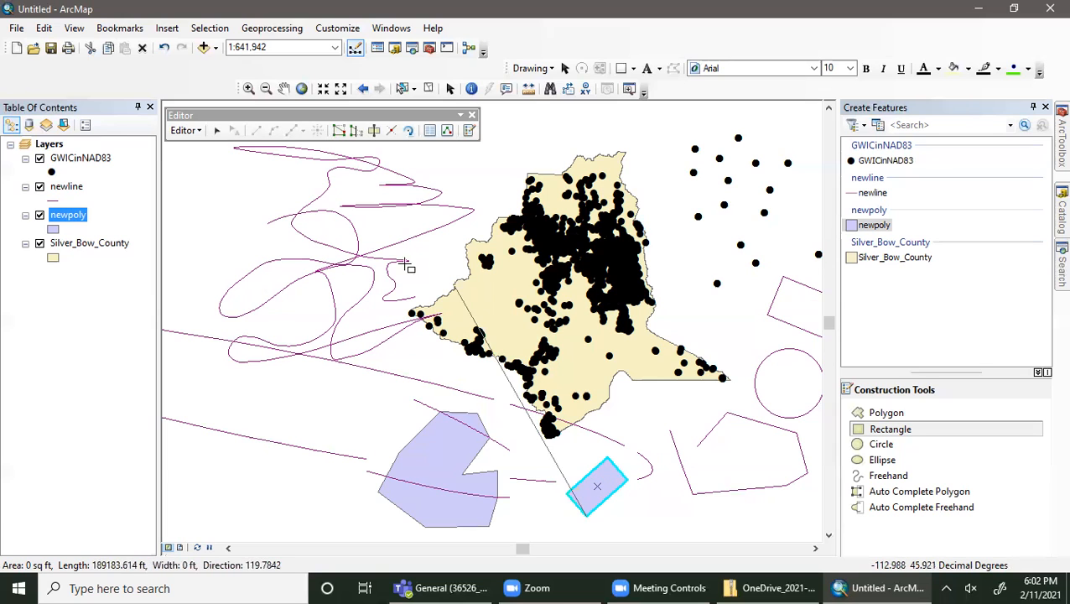
left_click(240, 306)
left_click(258, 338)
- Draw a wide, nearly horizontal rectangle in newpoly running east across the county's southern tip
left_click(251, 376)
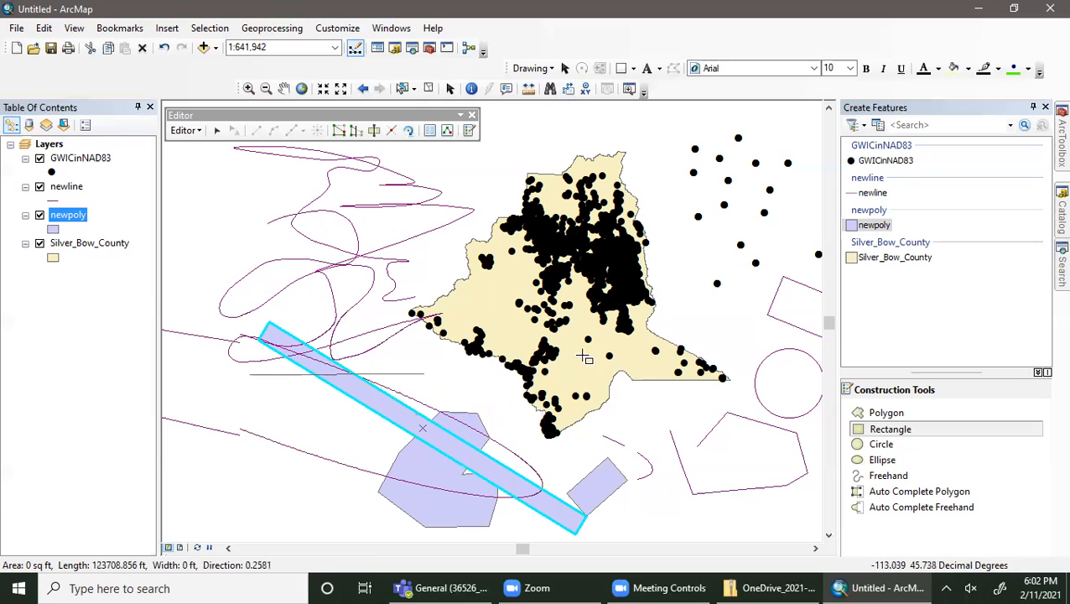
left_click(636, 391)
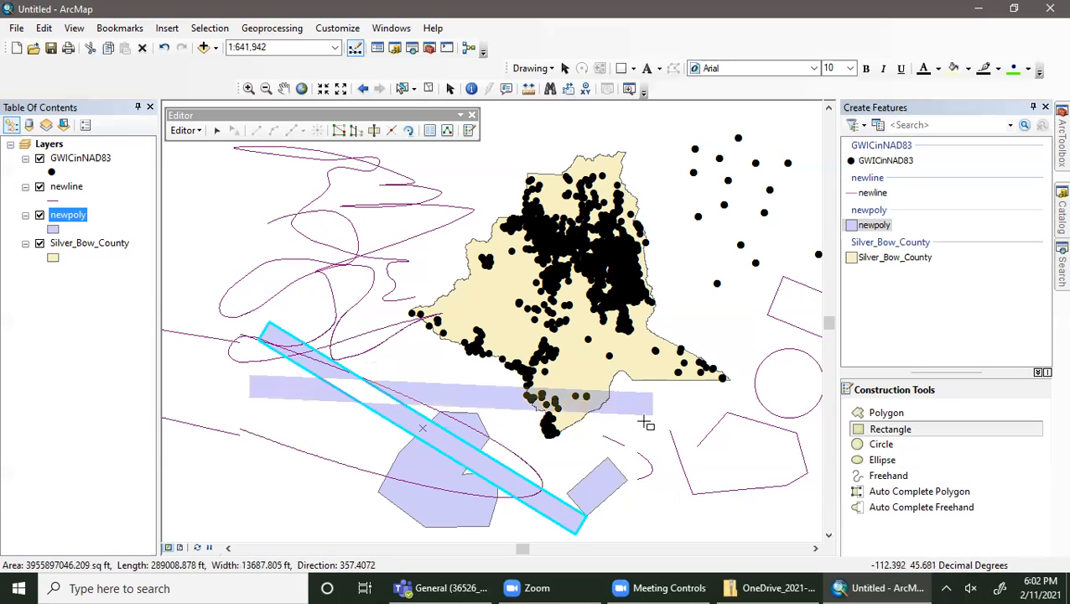
left_click(638, 433)
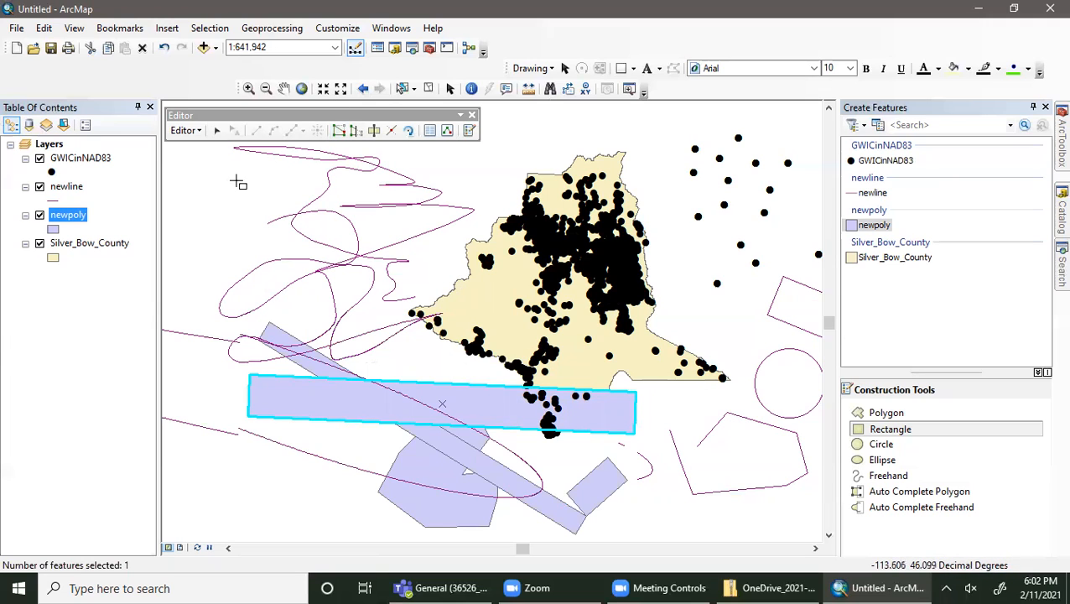
- Delete the nearly horizontal rectangle that covers the county's southern tip
left_click(339, 132)
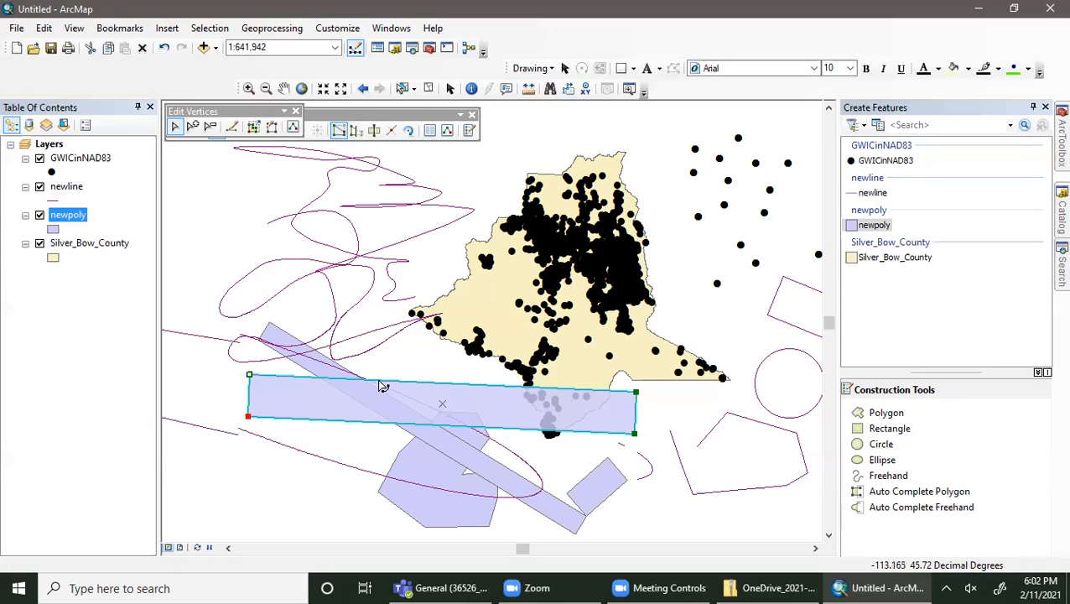
key("Delete")
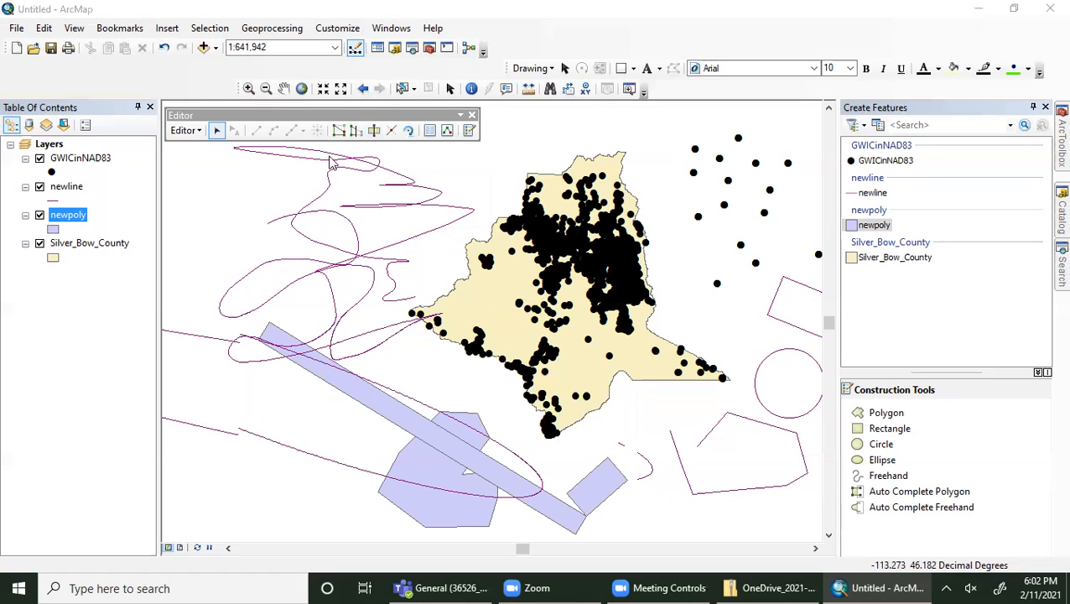
left_click(593, 320)
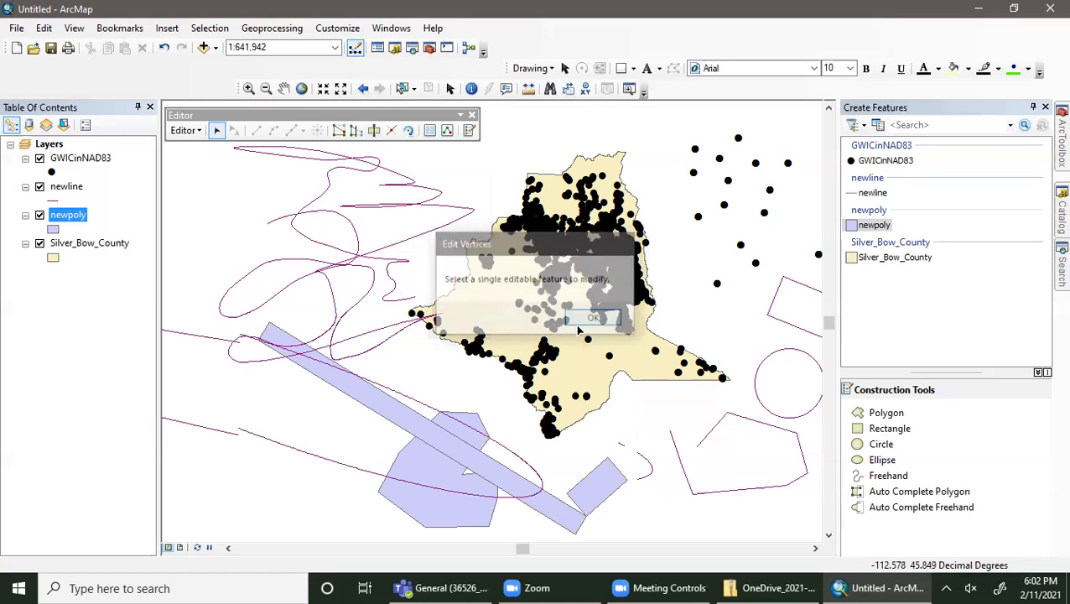
- Reshape the notched newpoly polygon by moving its two western vertices northwest, close to the diagonal rectangle's upper end
left_click(436, 430)
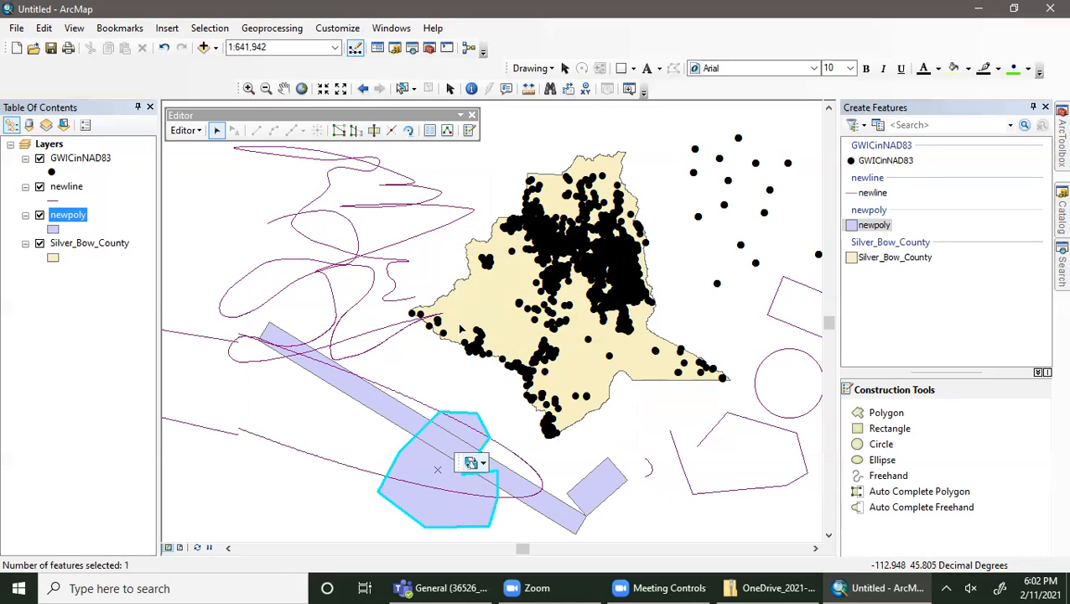
left_click(338, 131)
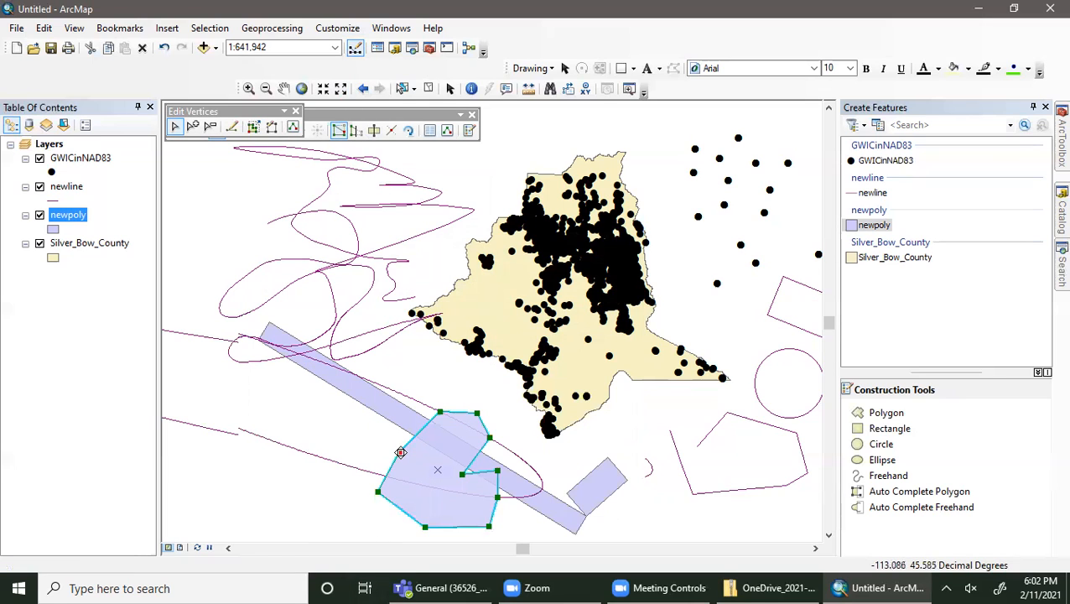
left_click_drag(401, 452, 314, 339)
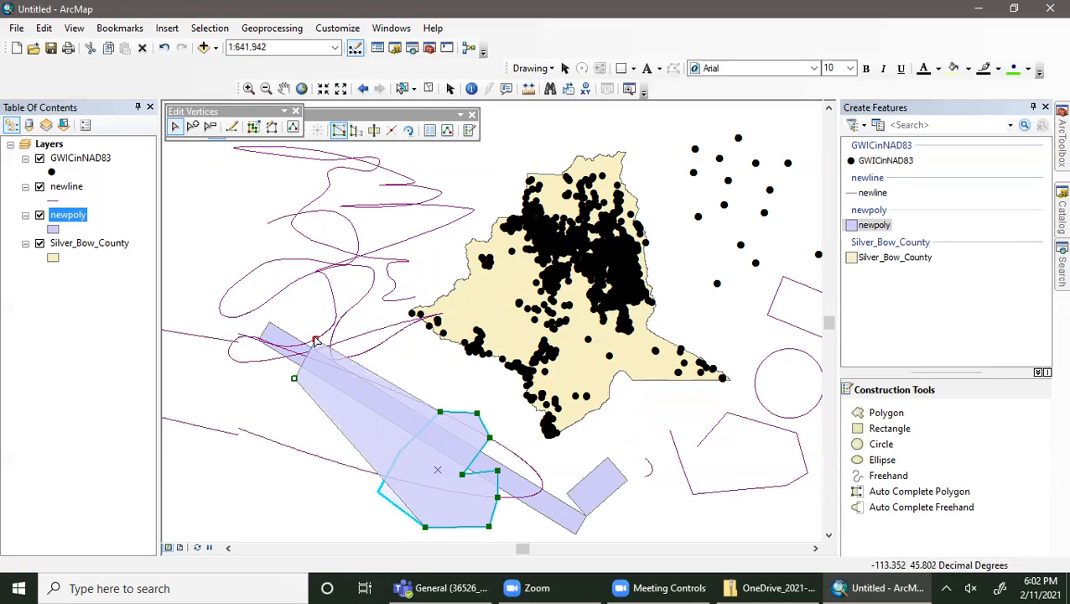
left_click(444, 417)
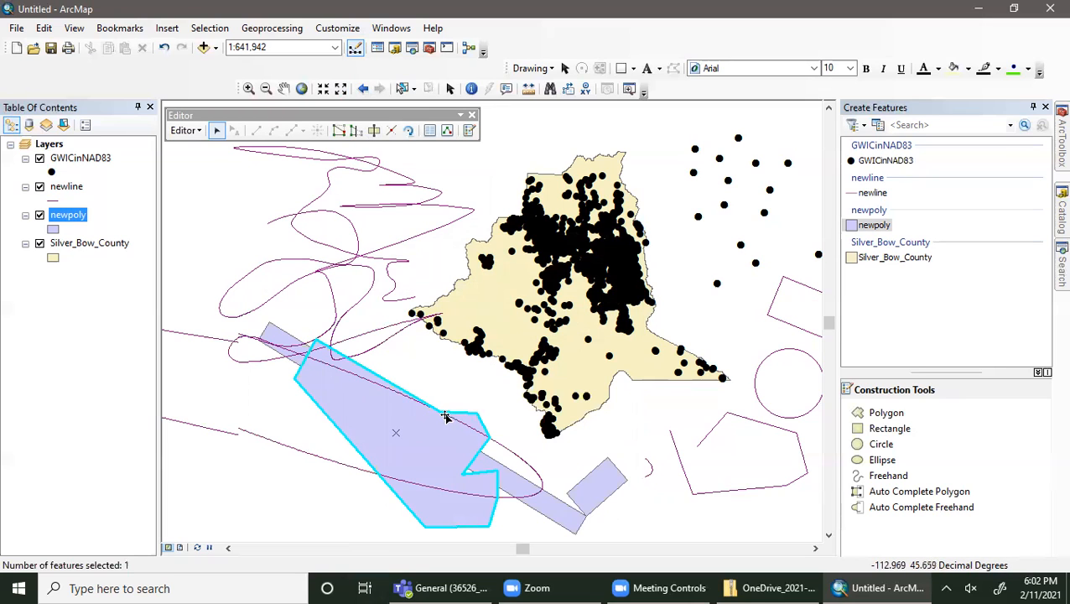
- Move the notched polygon's northern vertex up to the county's southwestern edge and its southwestern vertex farther west
left_click(339, 130)
mouse_move(440, 415)
left_mouse_down()
mouse_move(467, 329)
mouse_move(465, 343)
left_mouse_up()
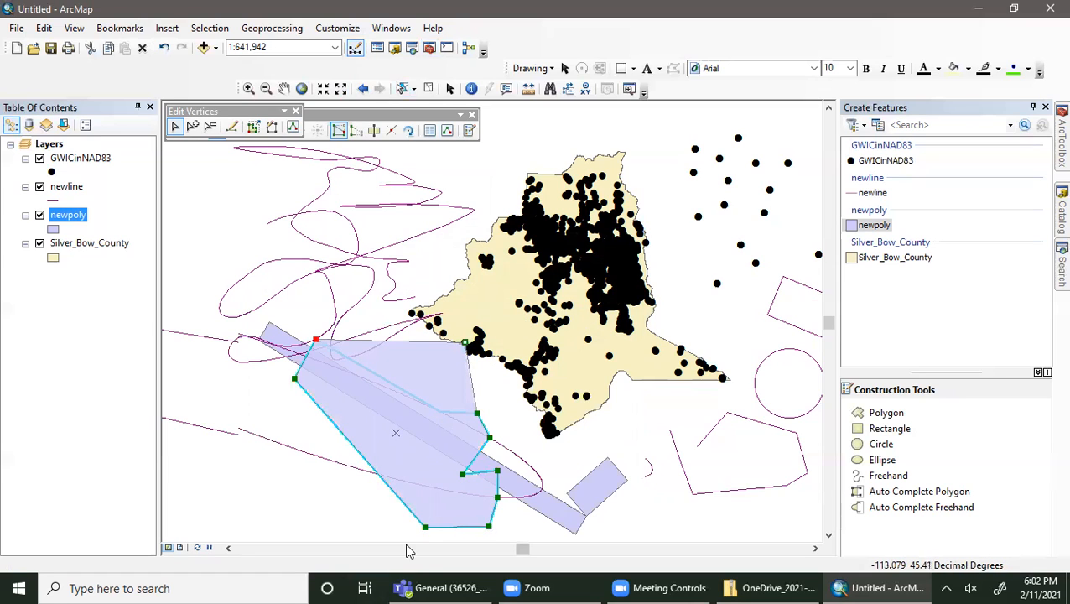
mouse_move(426, 526)
left_mouse_down()
mouse_move(301, 472)
mouse_move(295, 479)
left_mouse_up()
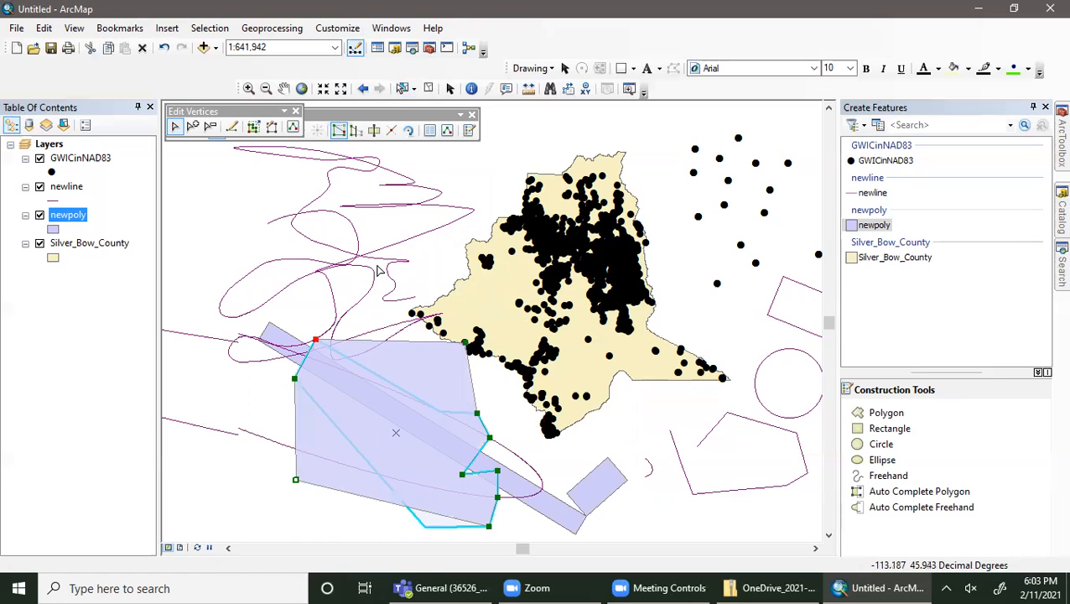
left_click(295, 113)
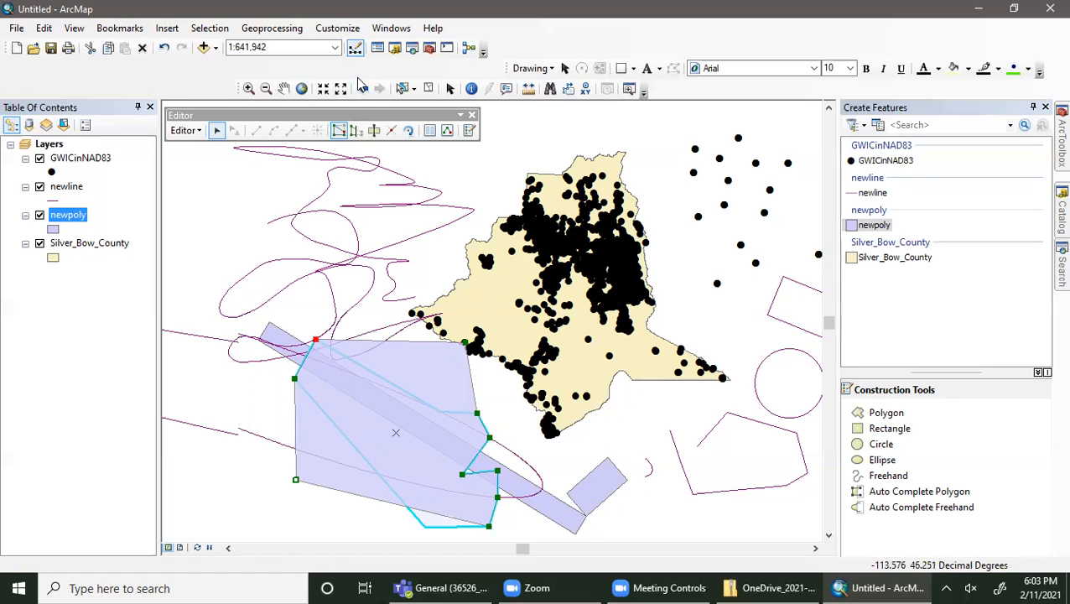
- Select the Silver_Bow_County polygon on the map
left_click(402, 88)
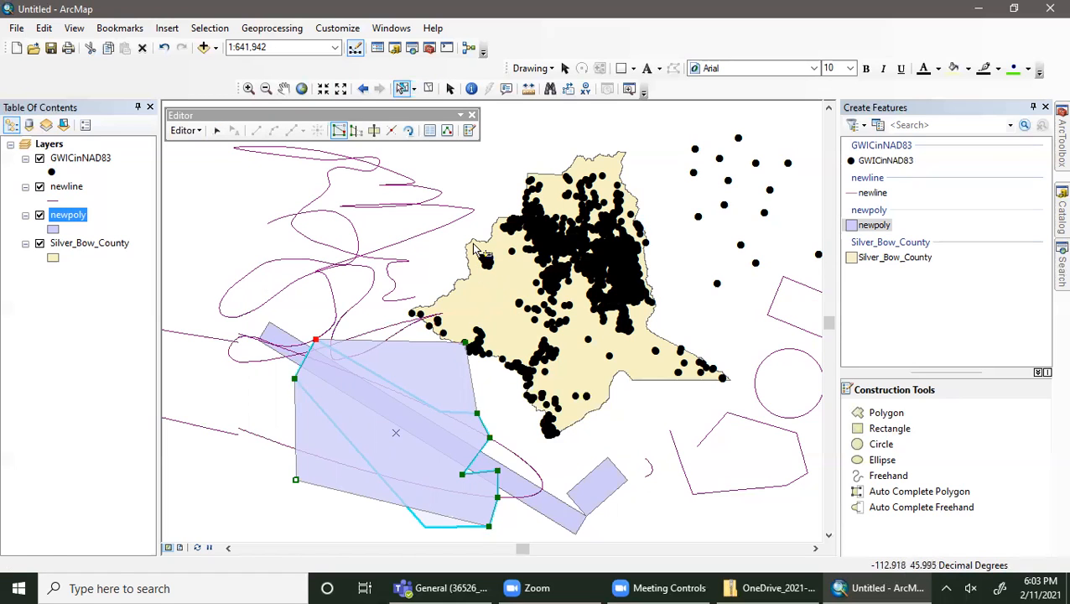
left_click(484, 250)
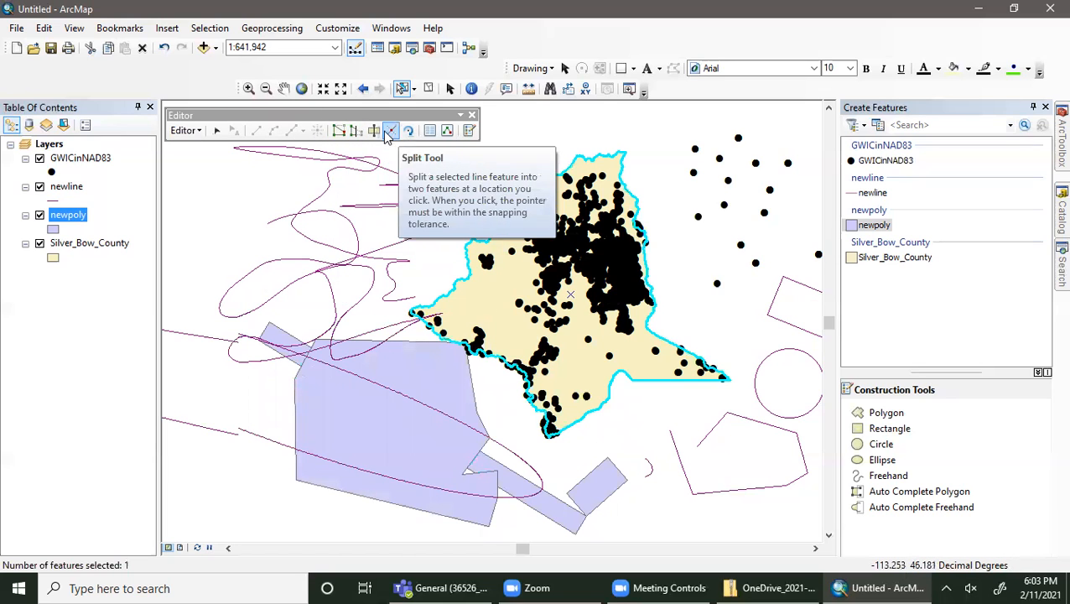
left_click(198, 132)
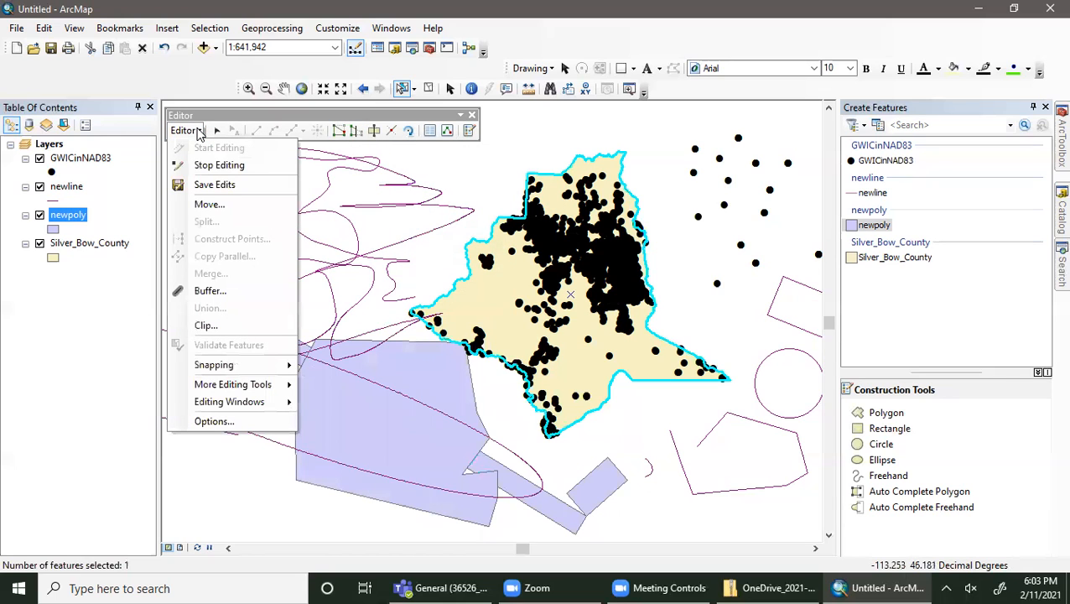
left_click(200, 132)
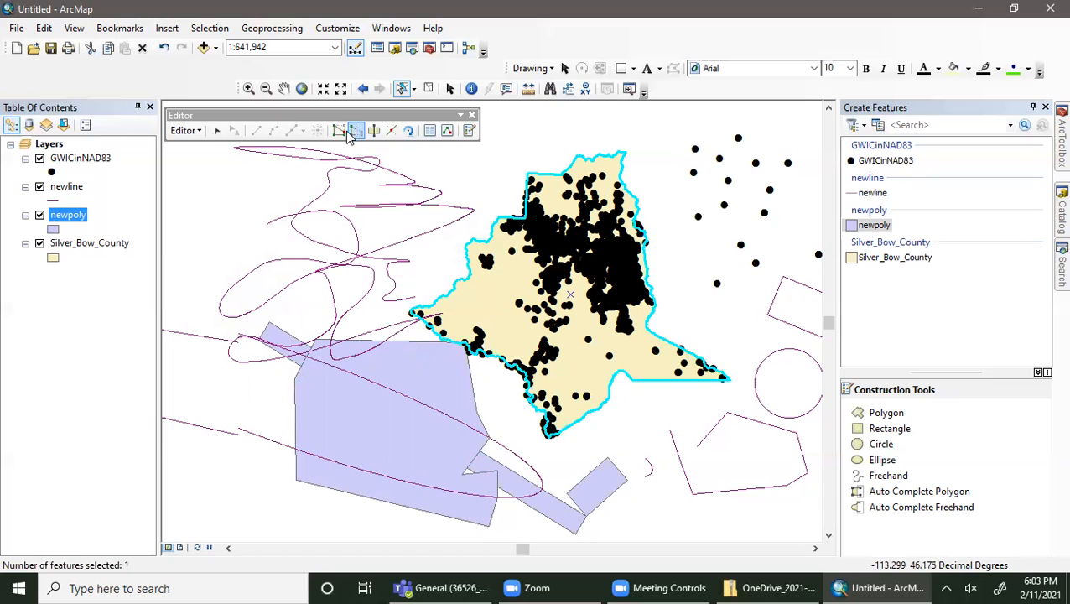
- Try to reshape the selected county polygon with a short line sketched outside its northwestern boundary
left_click(356, 131)
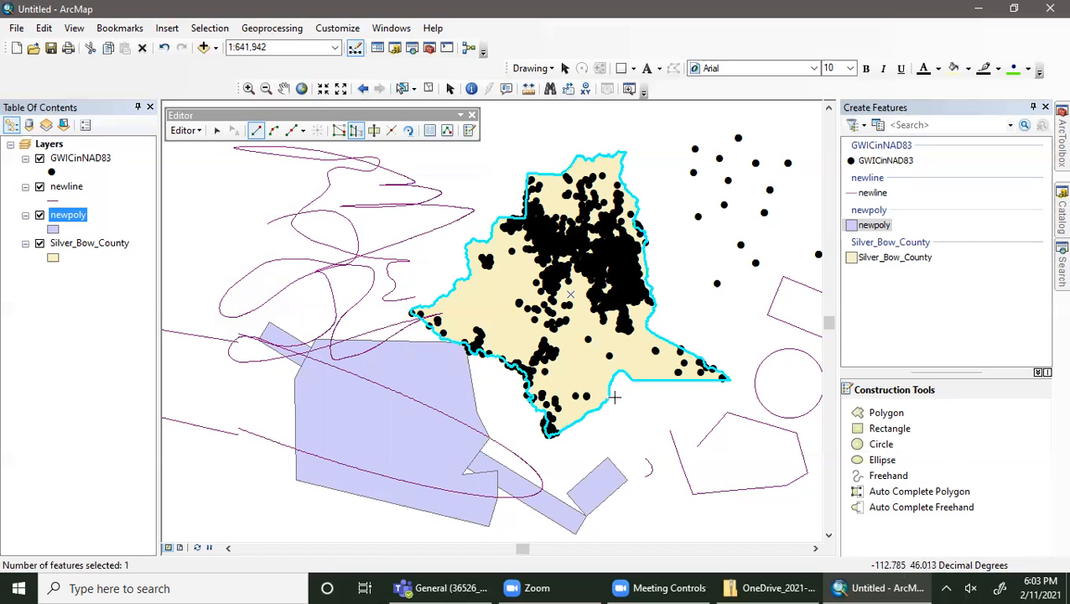
left_click(441, 194)
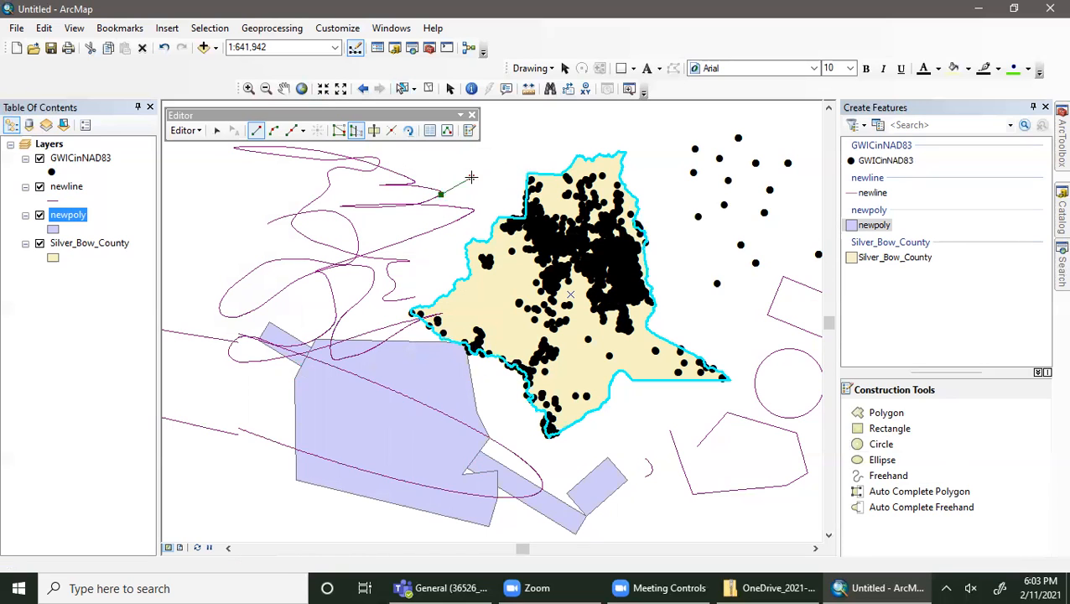
double_click(470, 174)
left_click(589, 317)
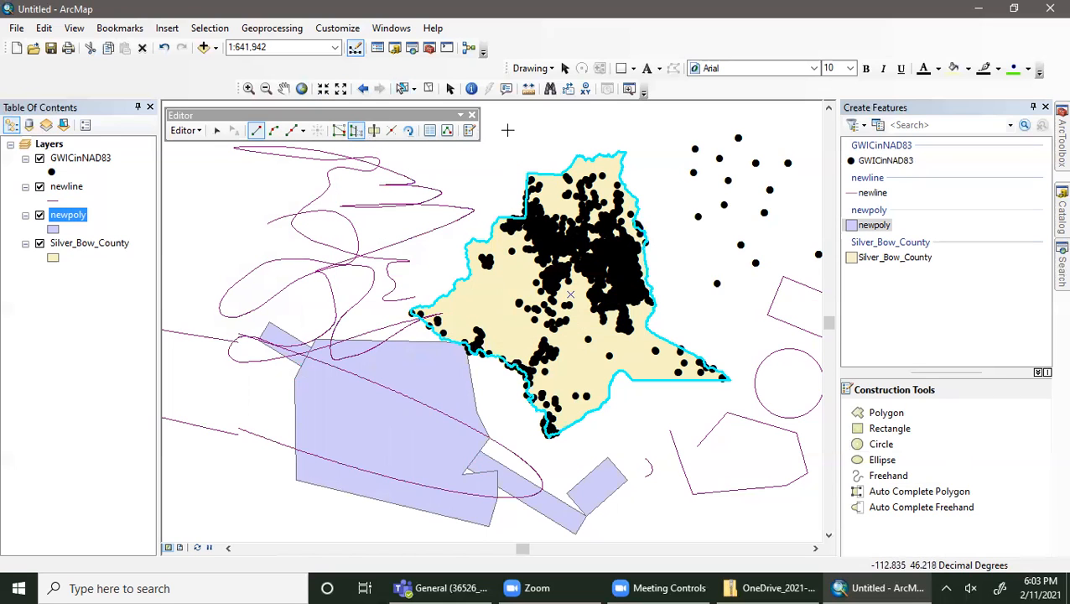
- Try twice to cut the selected county polygon along a nearly horizontal line across its northern part
left_click(374, 131)
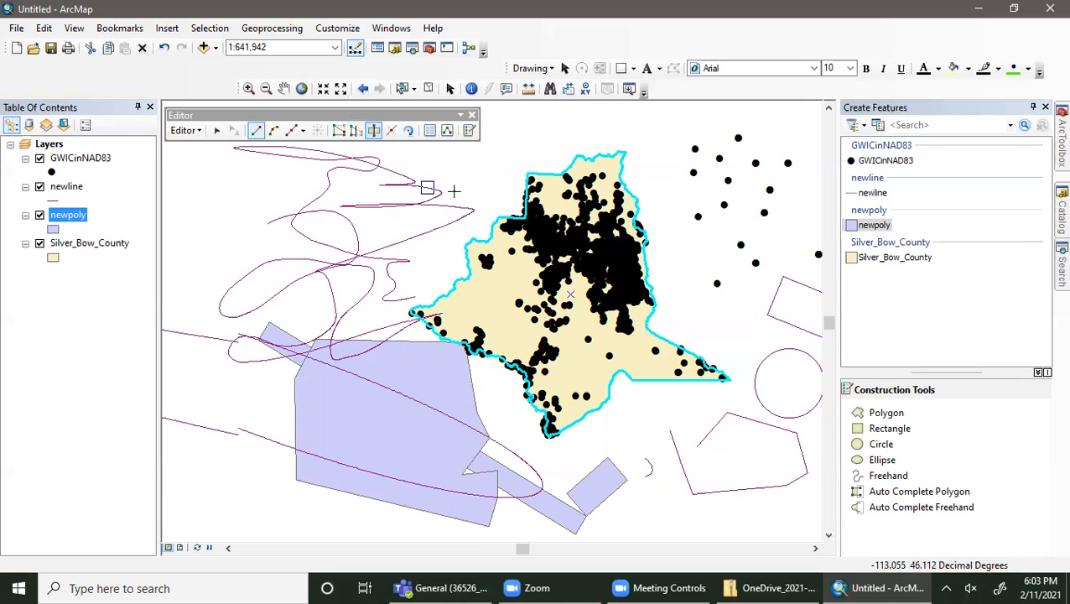
left_click(524, 220)
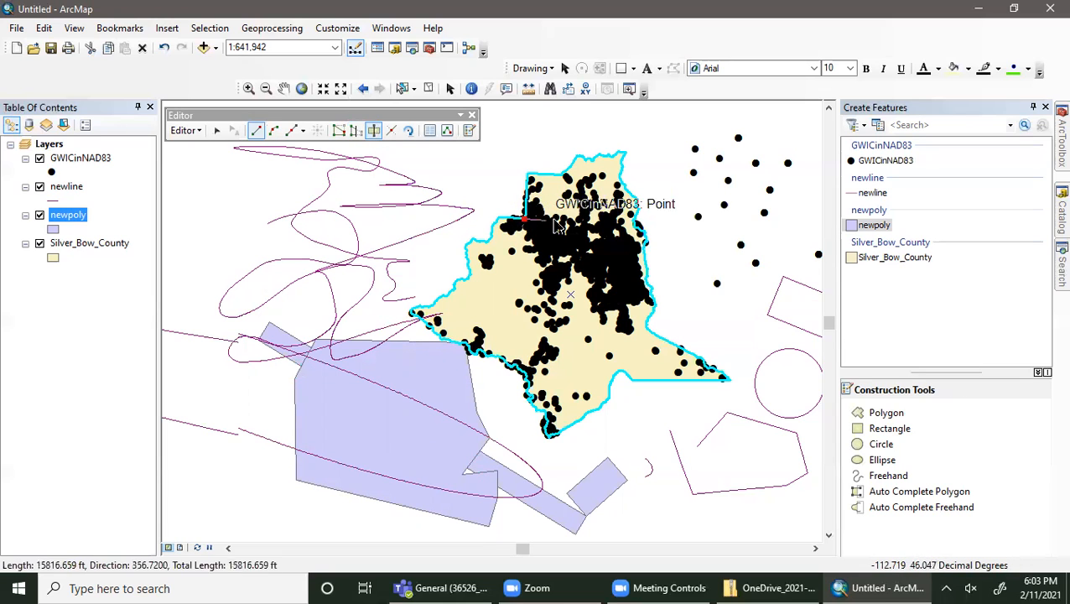
double_click(637, 225)
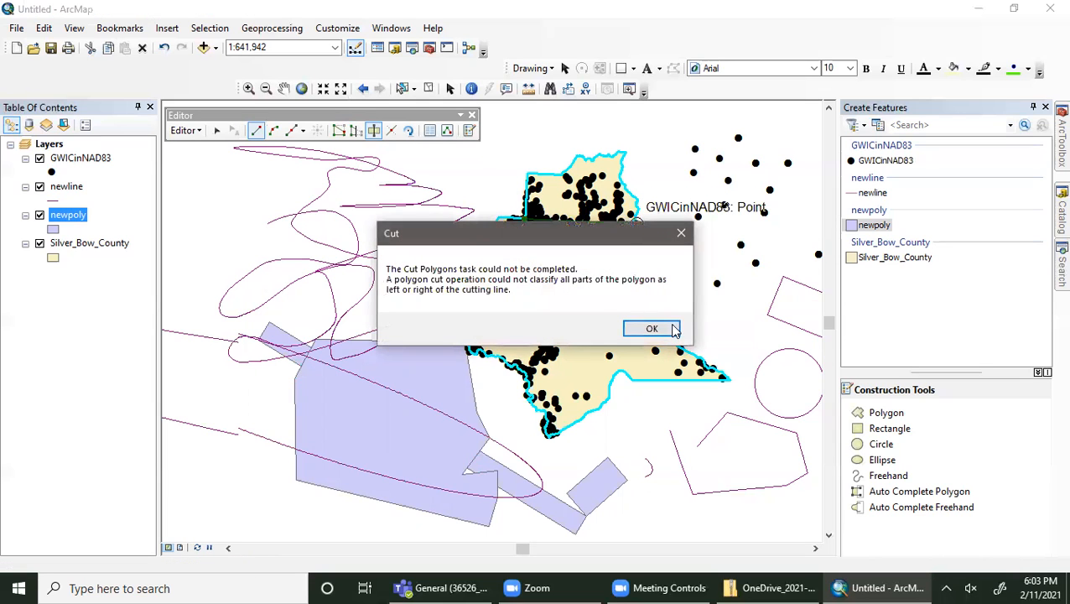
left_click(651, 328)
left_click(521, 220)
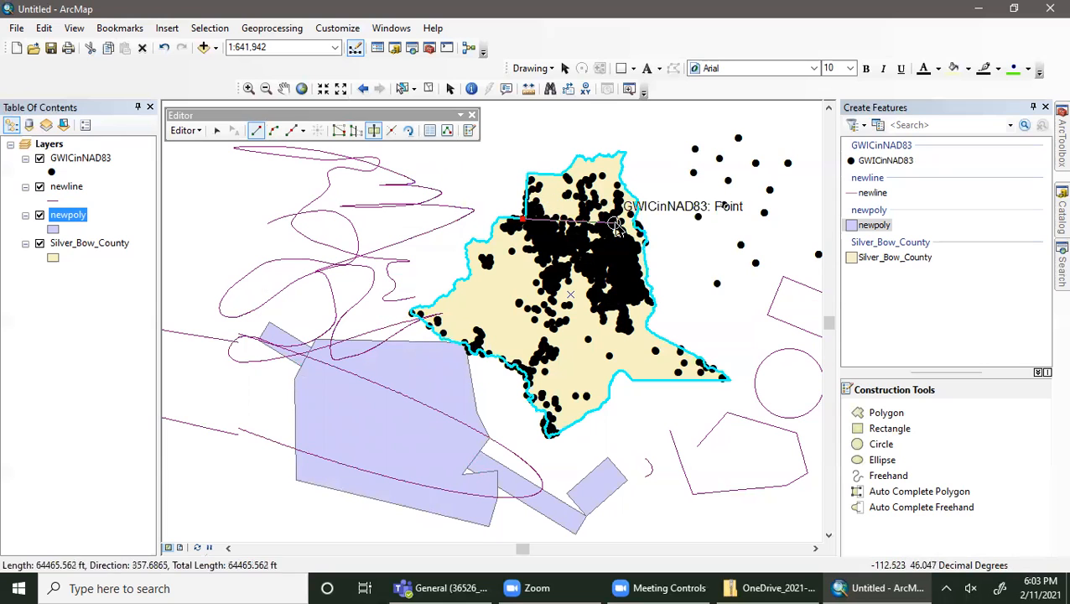
double_click(628, 222)
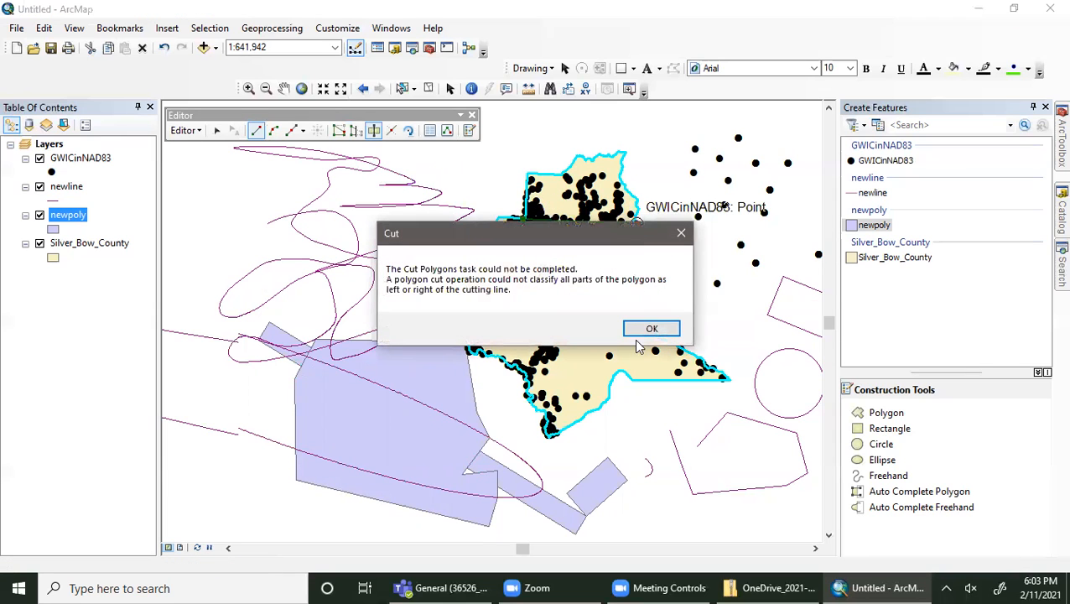
left_click(653, 327)
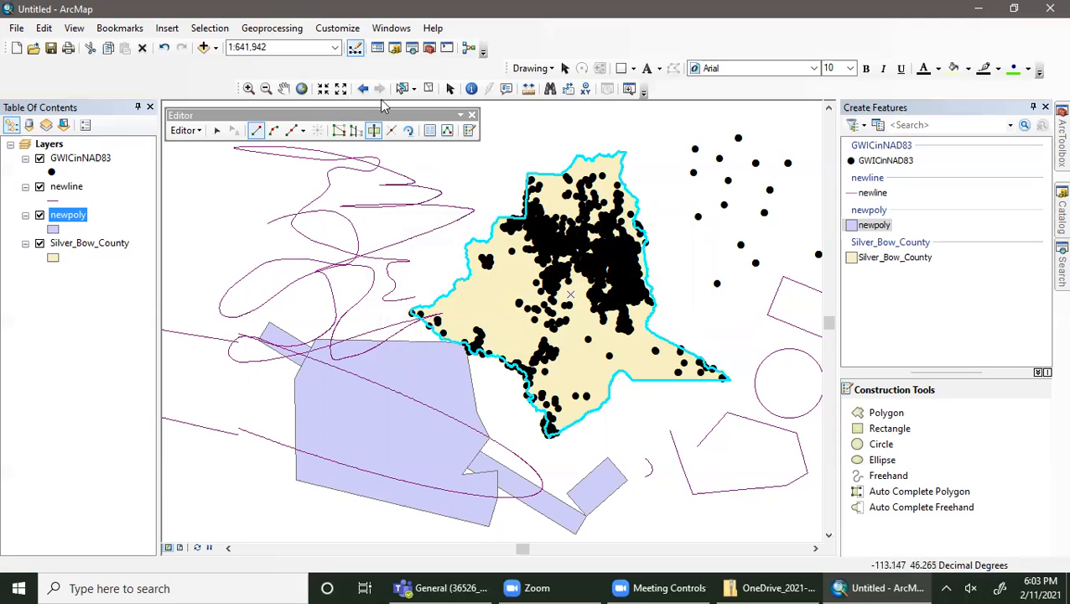
- Try to cut the large newpoly polygon along a steep line from north to south and along a horizontal line
left_click(428, 341)
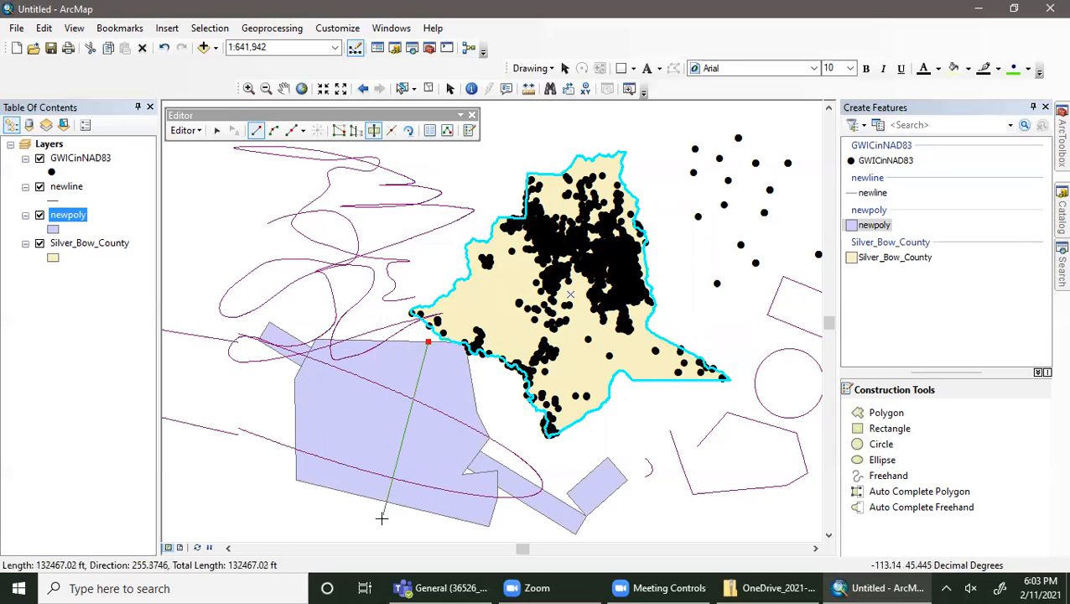
double_click(389, 502)
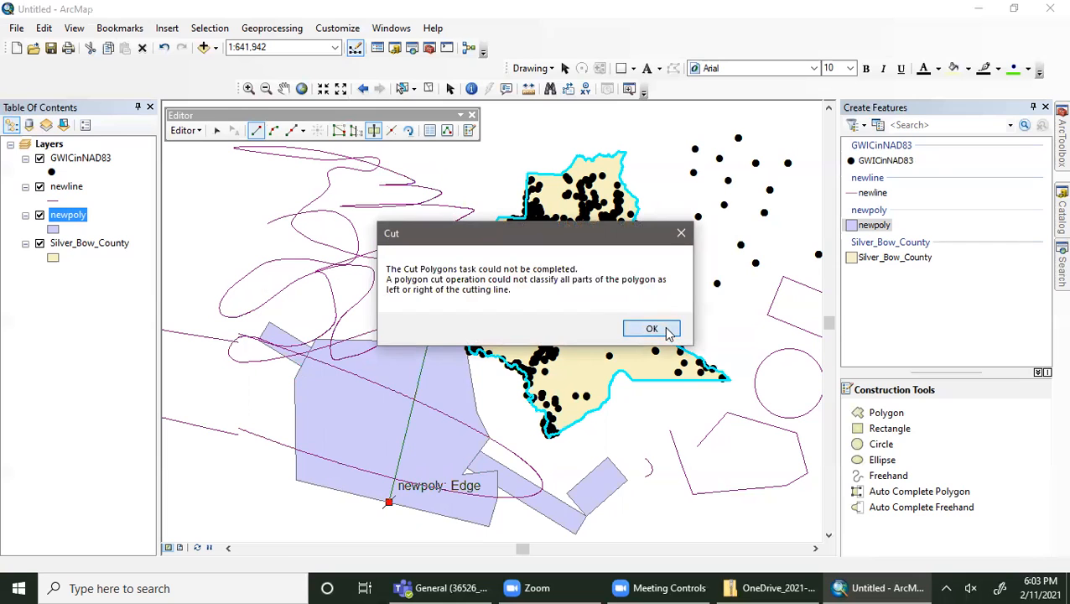
left_click(655, 328)
left_click(294, 410)
left_click(477, 413)
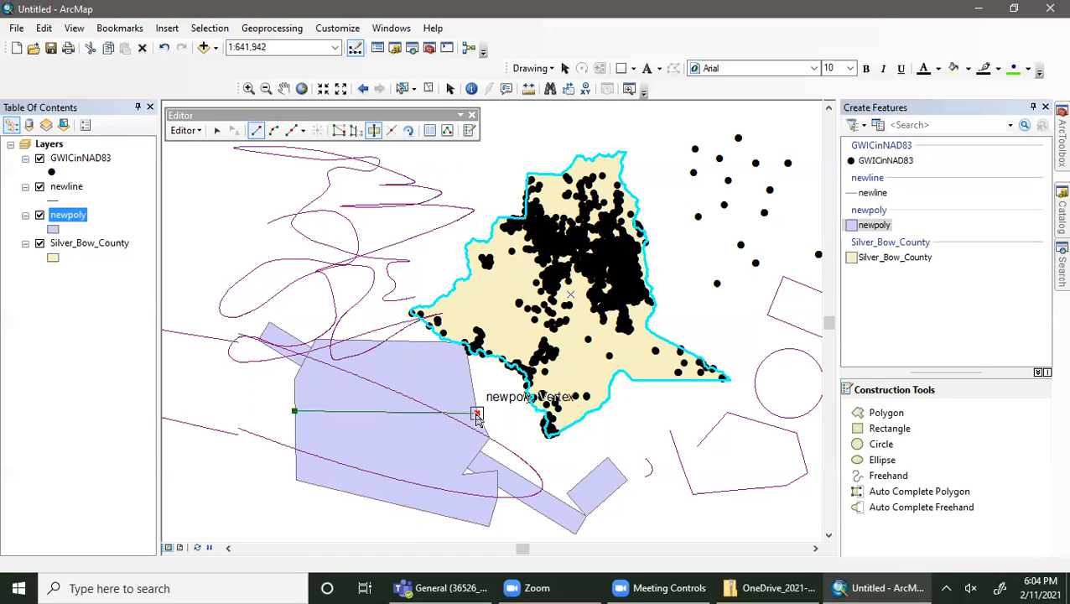
double_click(477, 413)
left_click(644, 321)
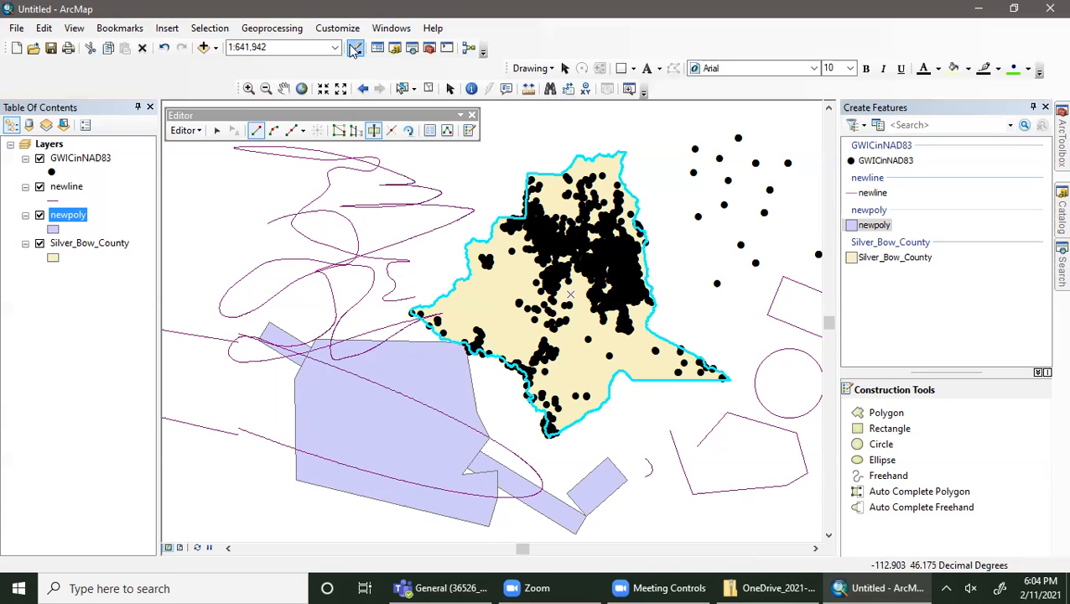
- Move the group of vertices along the Silver_Bow_County polygon's northeastern boundary outward to the east and finish the sketch
left_click(353, 132)
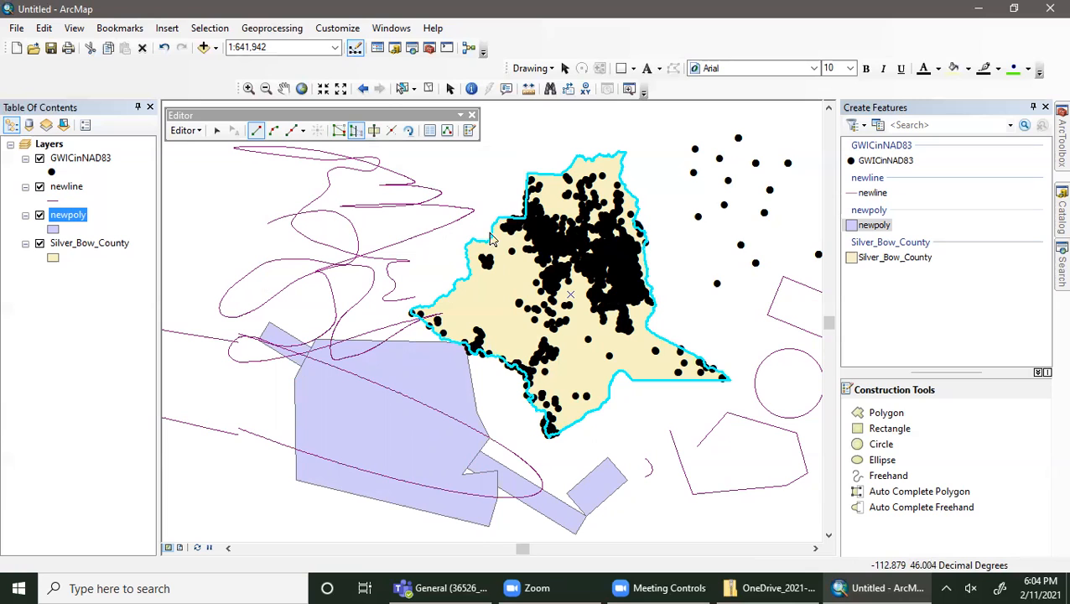
left_click(320, 133)
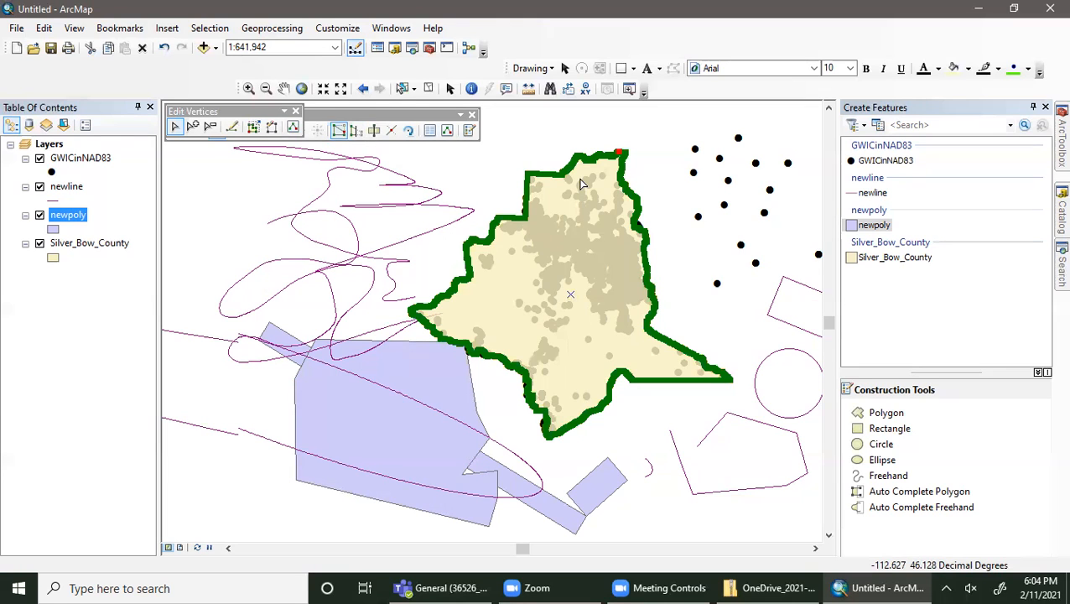
left_click_drag(609, 183, 688, 311)
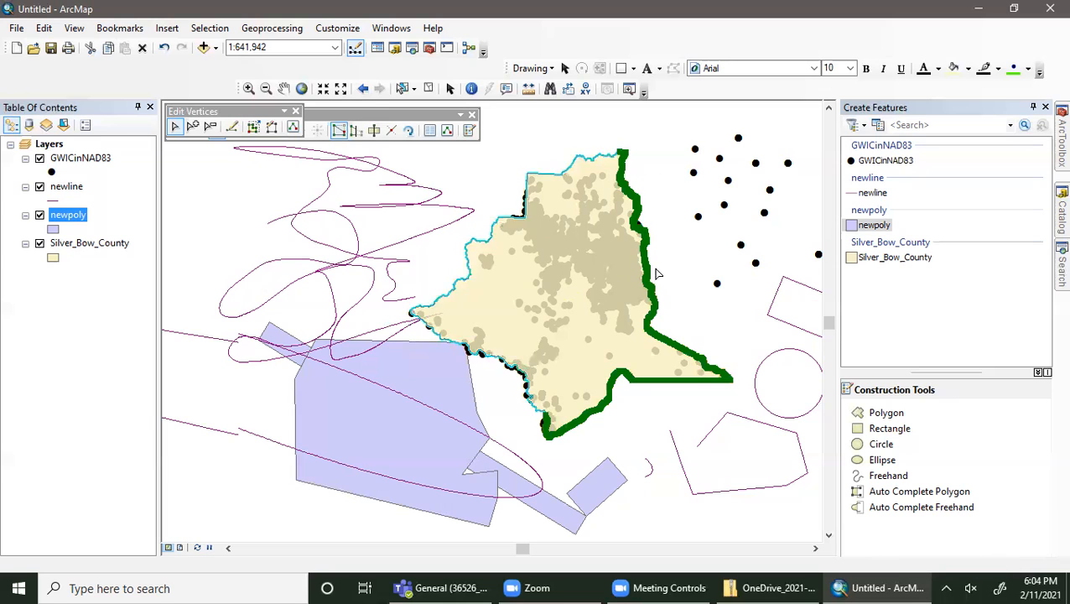
left_click_drag(645, 239, 689, 236)
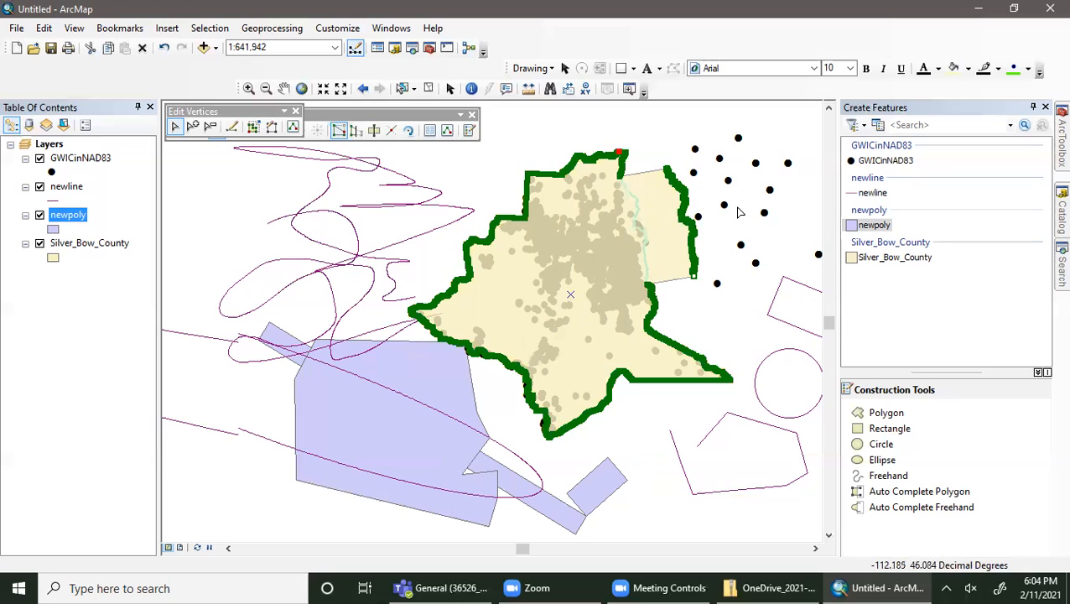
key("F2")
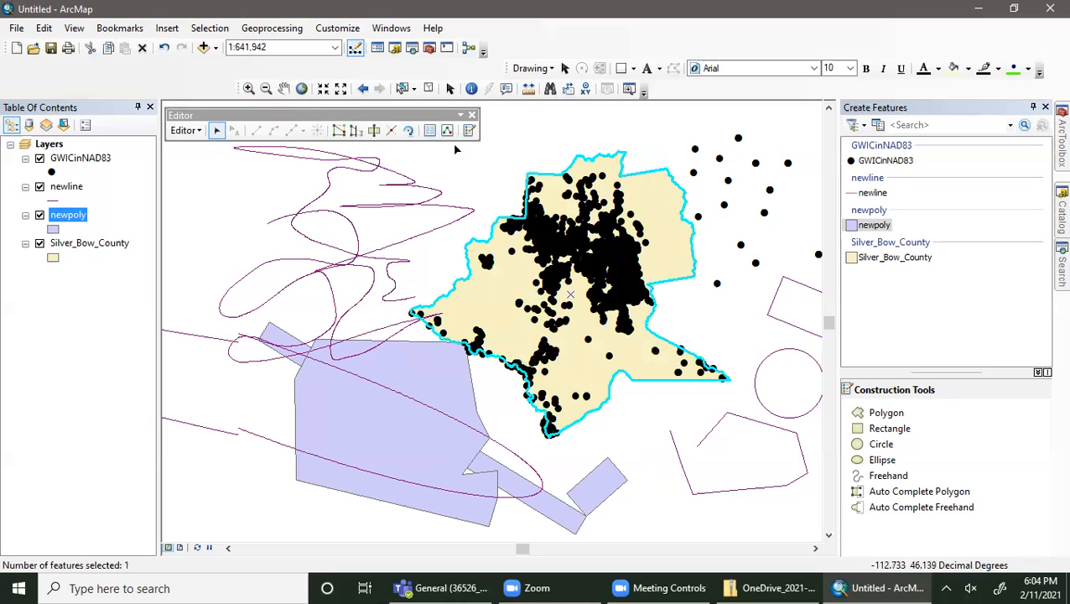
- Pull two vertices near the county polygon's northeastern notch outward to the northeast and end vertex editing
left_click(339, 130)
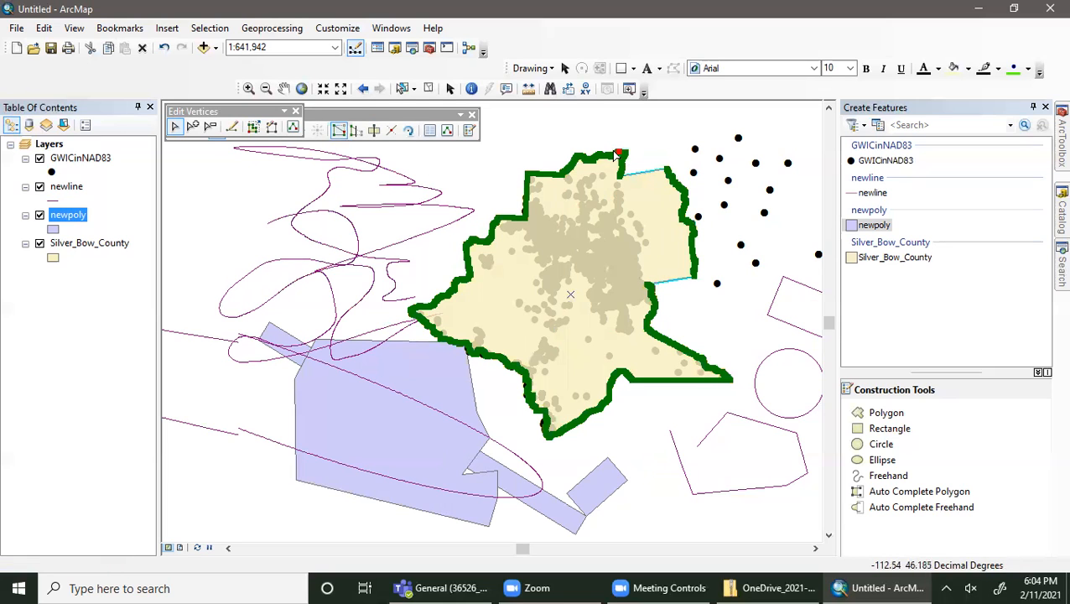
left_click_drag(620, 172, 652, 141)
left_click_drag(621, 174, 650, 151)
double_click(622, 174)
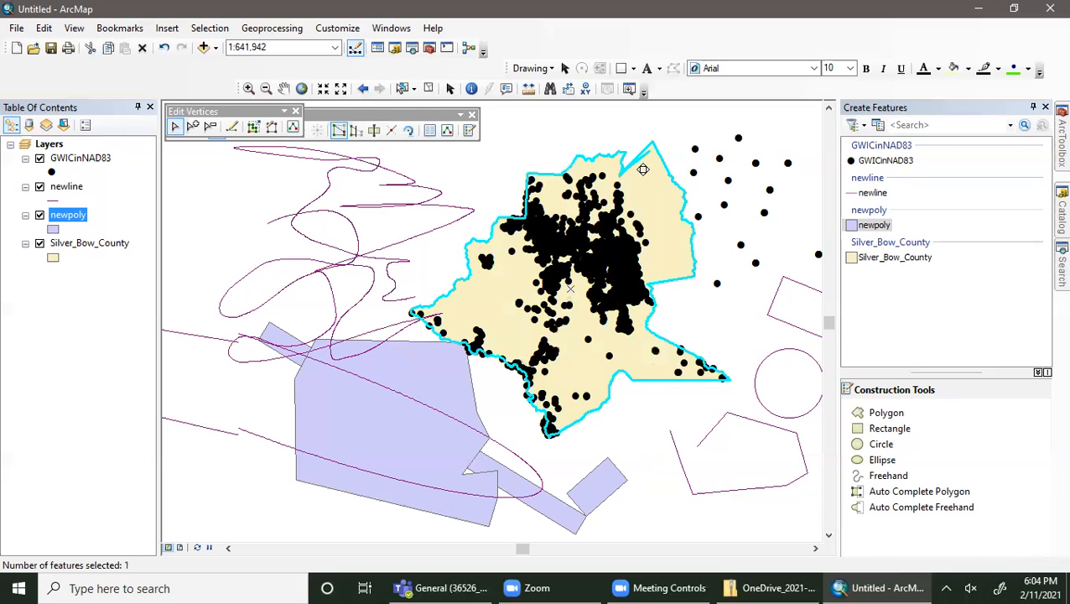
left_click(295, 111)
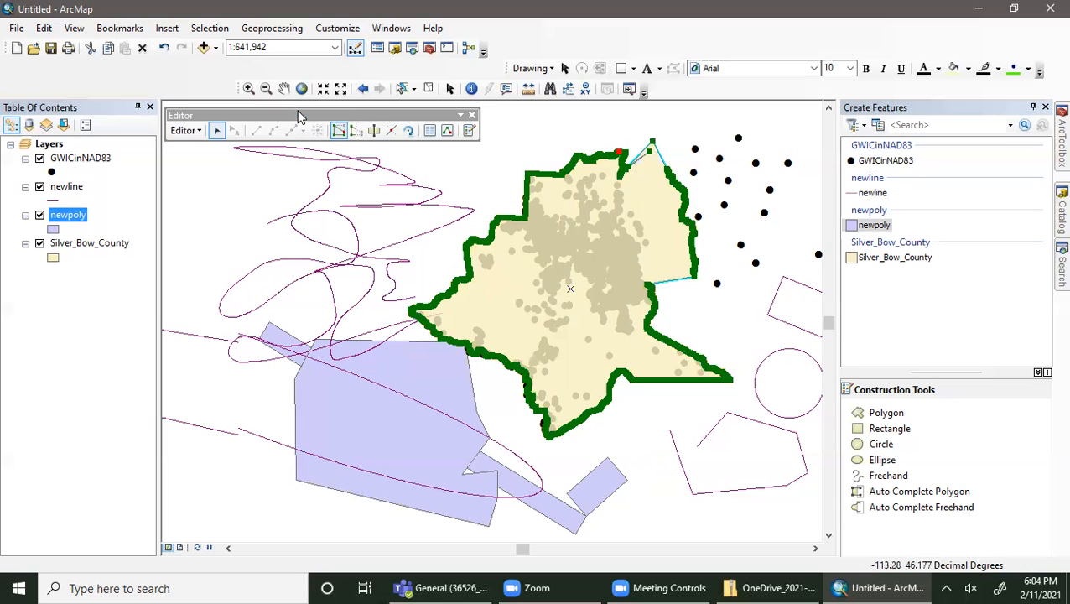
- Dock the Editor toolbar above the map and clear the county polygon selection
double_click(458, 114)
left_click(749, 194)
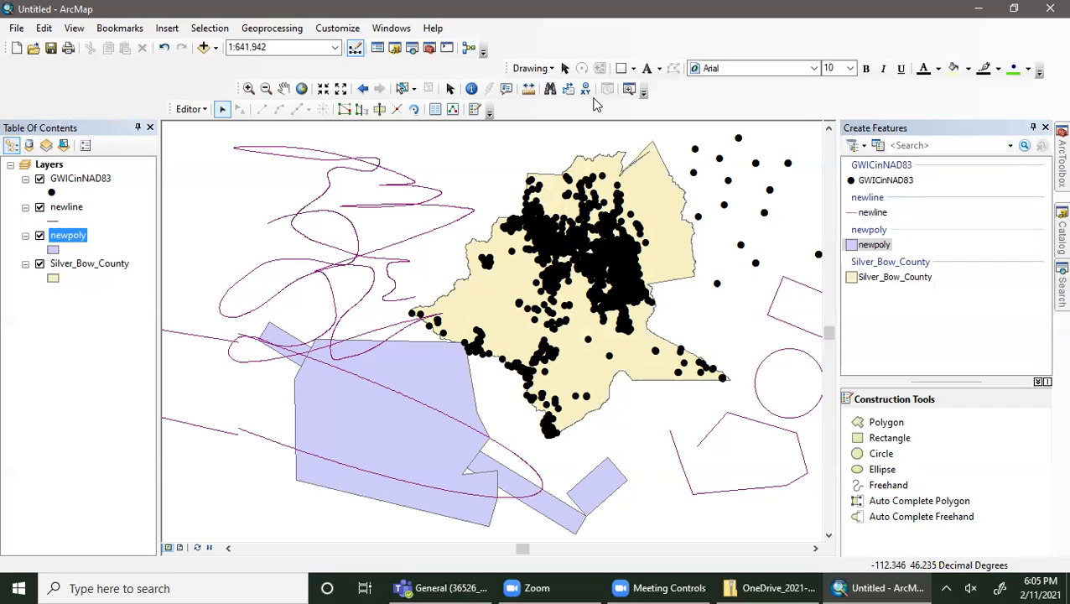
left_click(1060, 231)
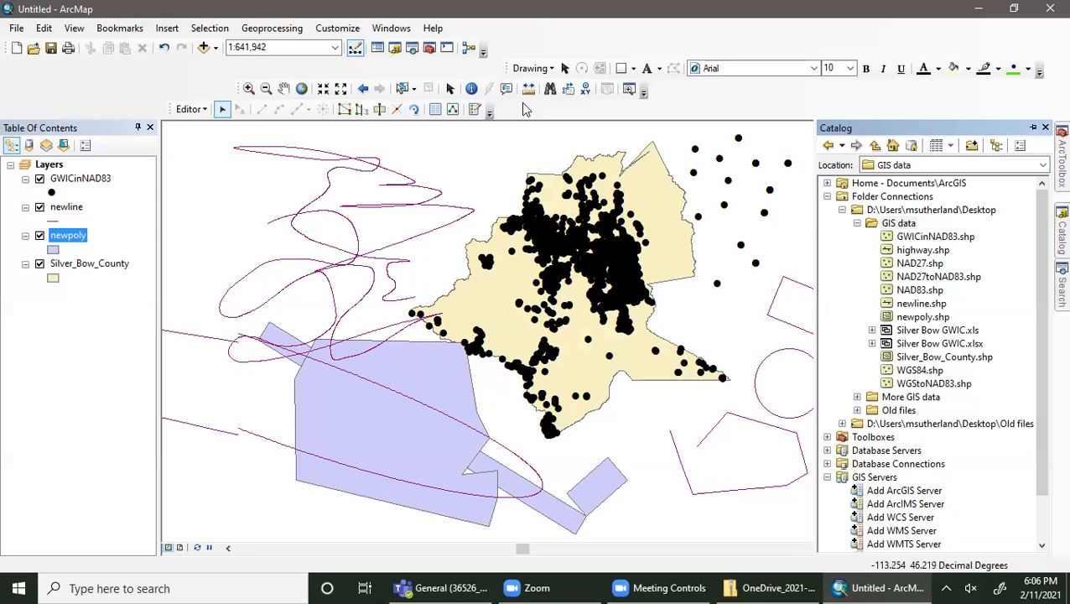
- Open the Go To XY tool and enter longitude -112.3652 and latitude 46.2584
left_click(585, 91)
left_click(585, 91)
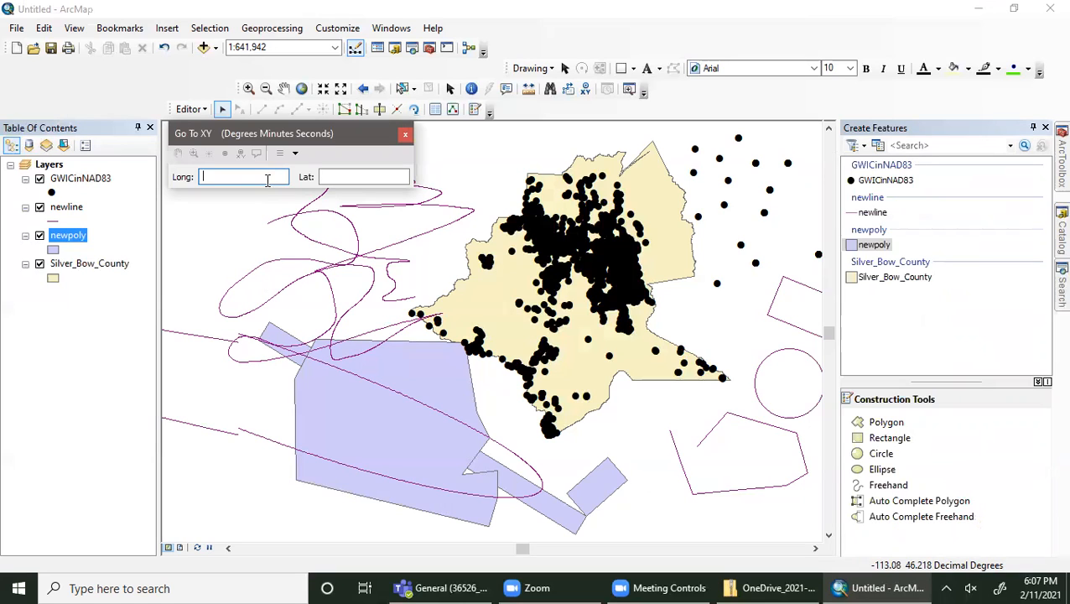
type("446.2658")
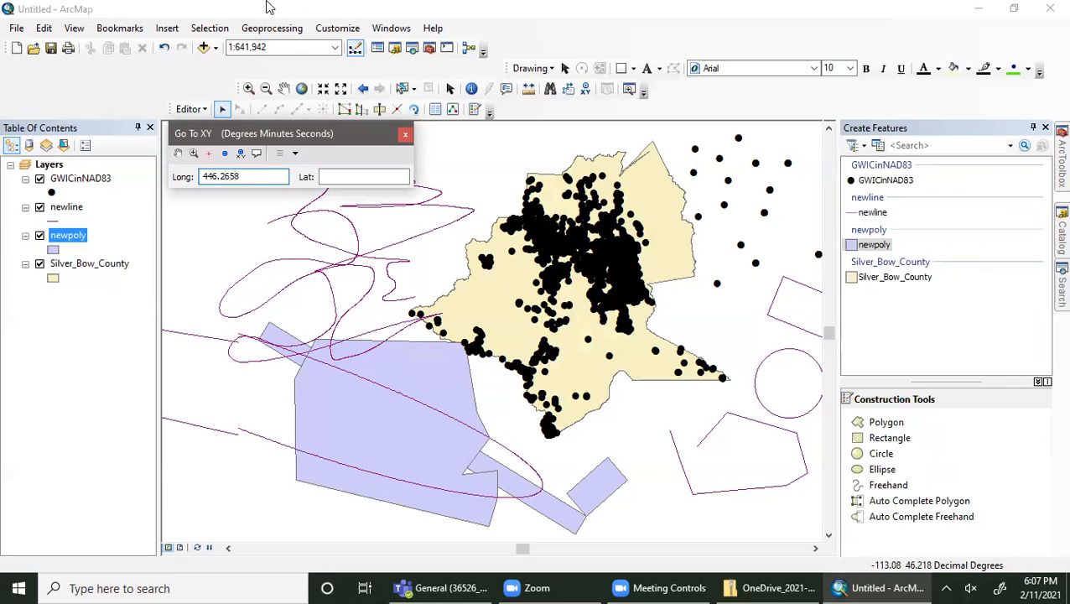
left_click(344, 176)
type("-11258")
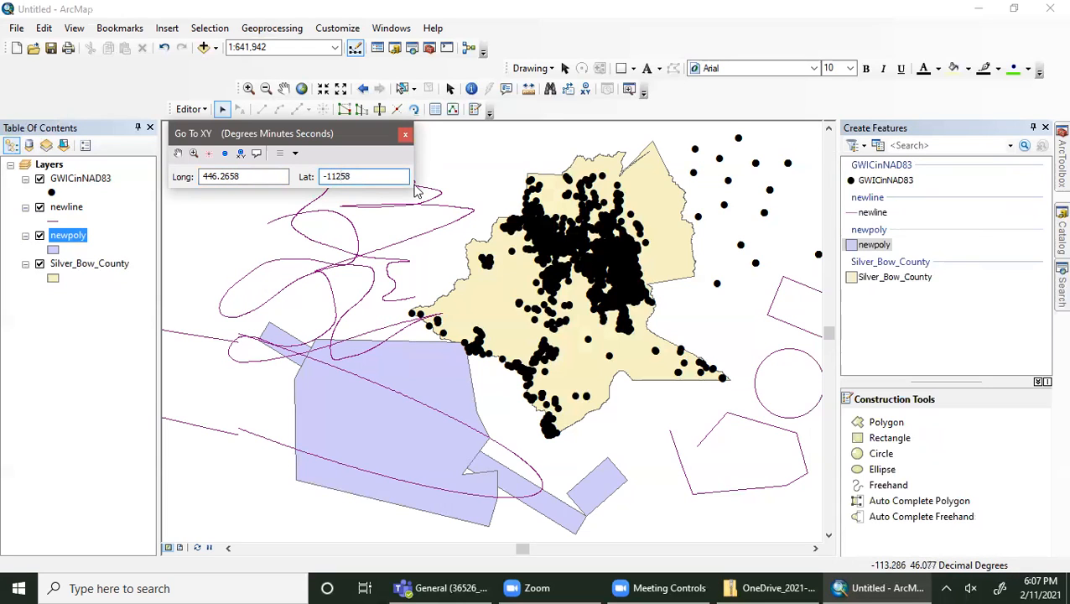
left_click(342, 176)
type(".")
left_click_drag(352, 174, 172, 174)
type("-112.3652")
left_click_drag(369, 176, 304, 182)
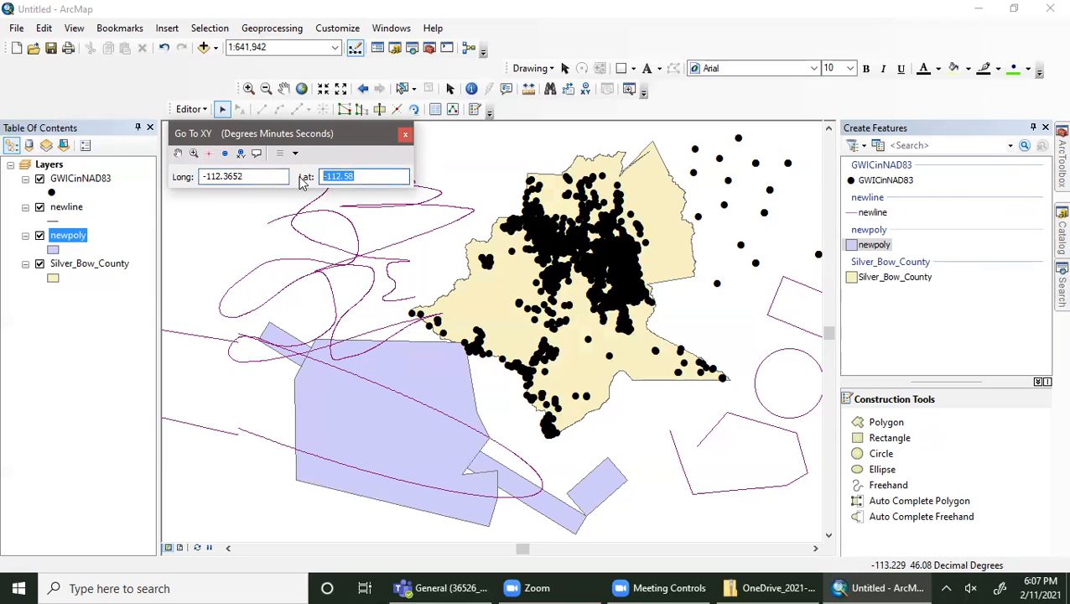
type("46.2584")
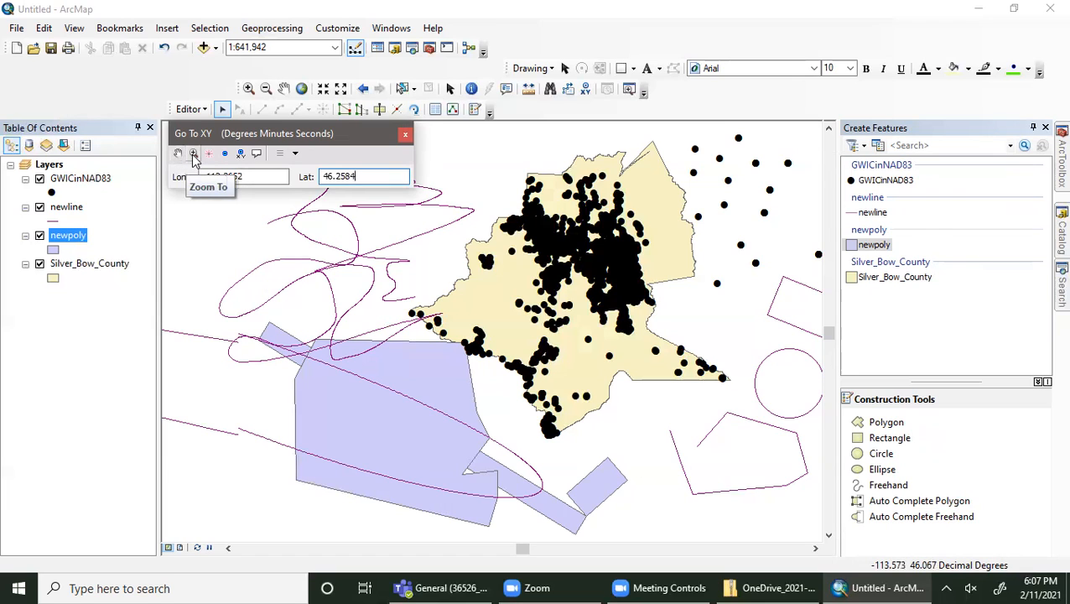
- Mark the entered coordinates with a labeled point and a callout, and zoom to that location
left_click(211, 155)
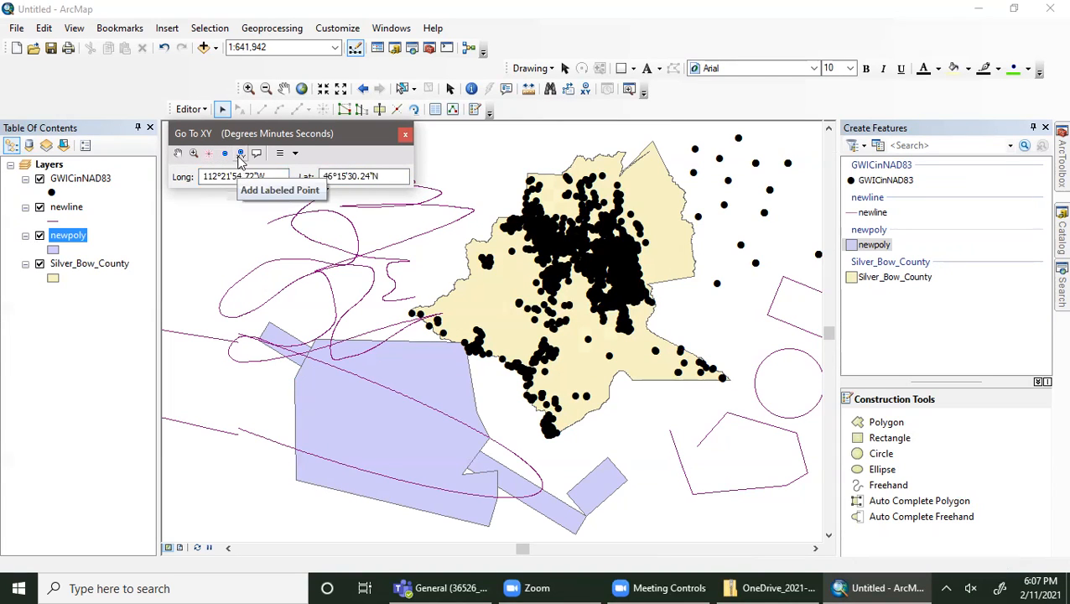
left_click(241, 154)
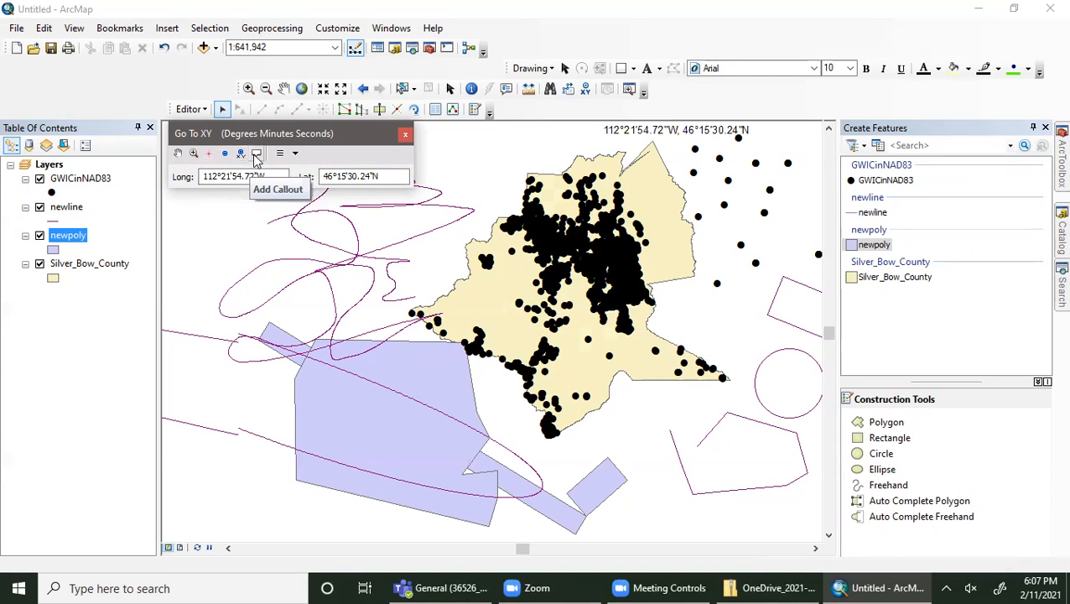
left_click(193, 154)
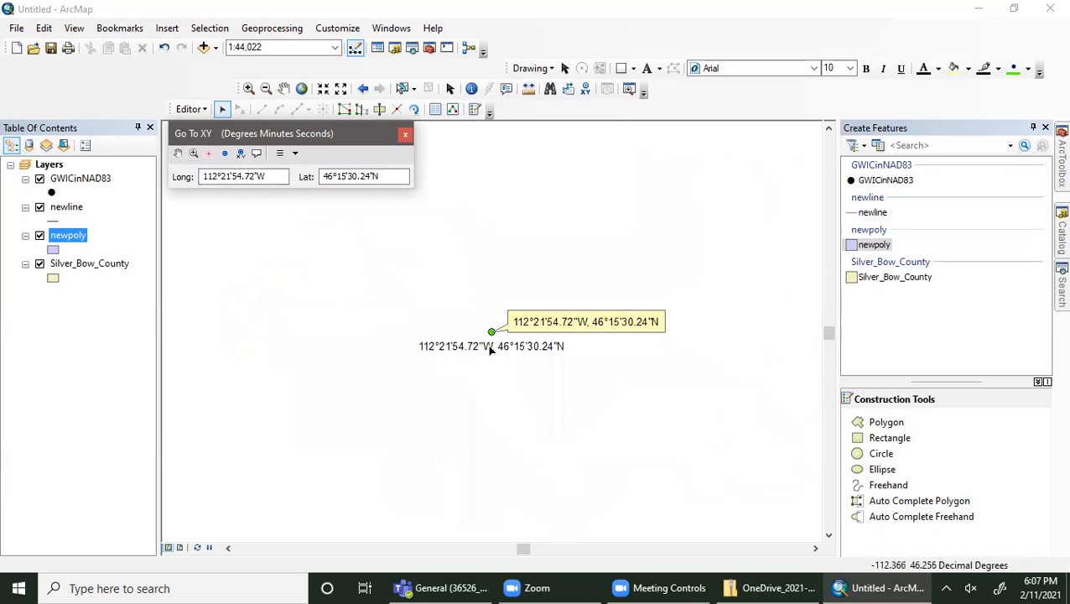
- Flash the entered location and examine where it lies relative to the county polygon and wells
left_click(211, 157)
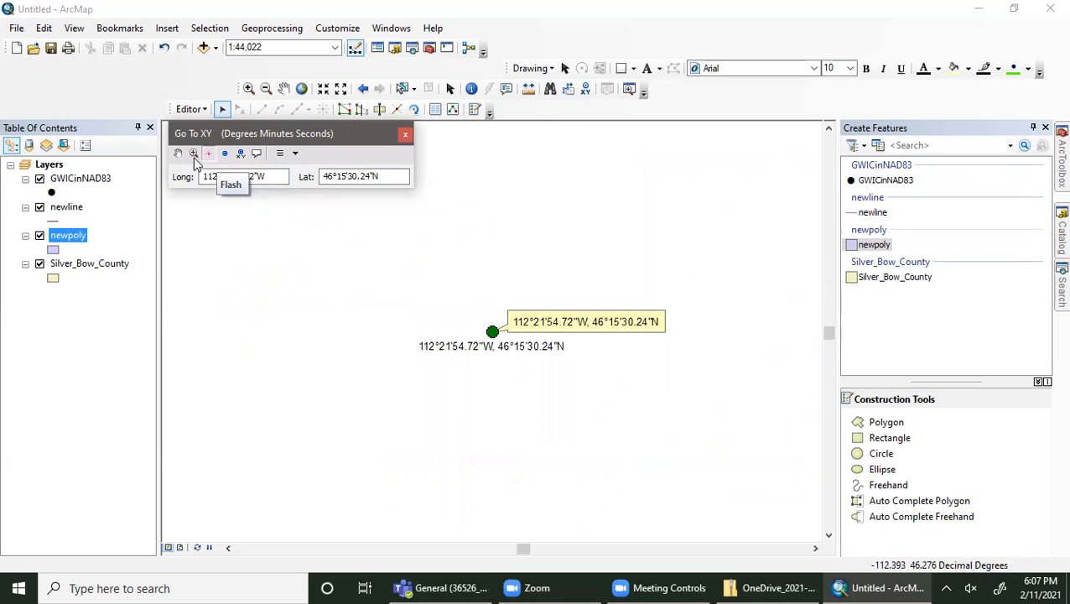
left_click(195, 159)
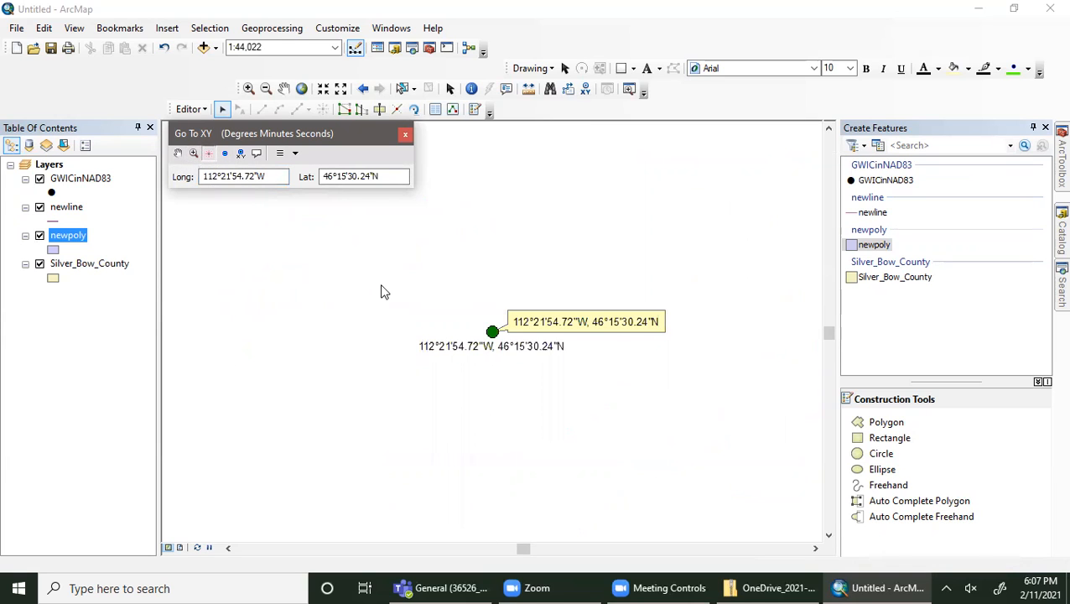
scroll(473, 410, "up", 5)
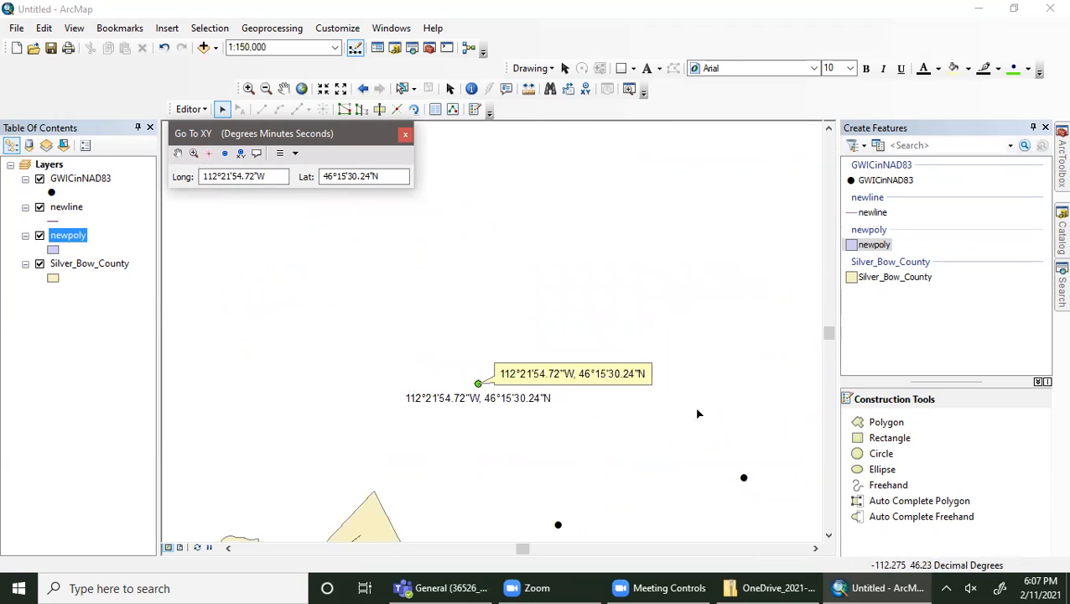
left_click(828, 537)
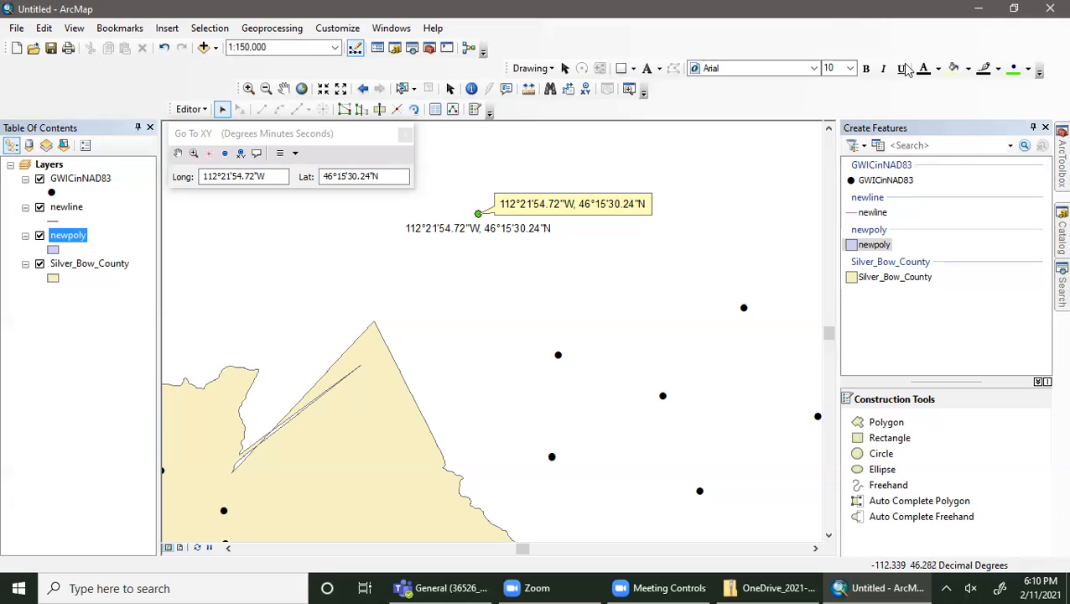
- Close ArcMap without saving the edits
mouse_move(1056, 164)
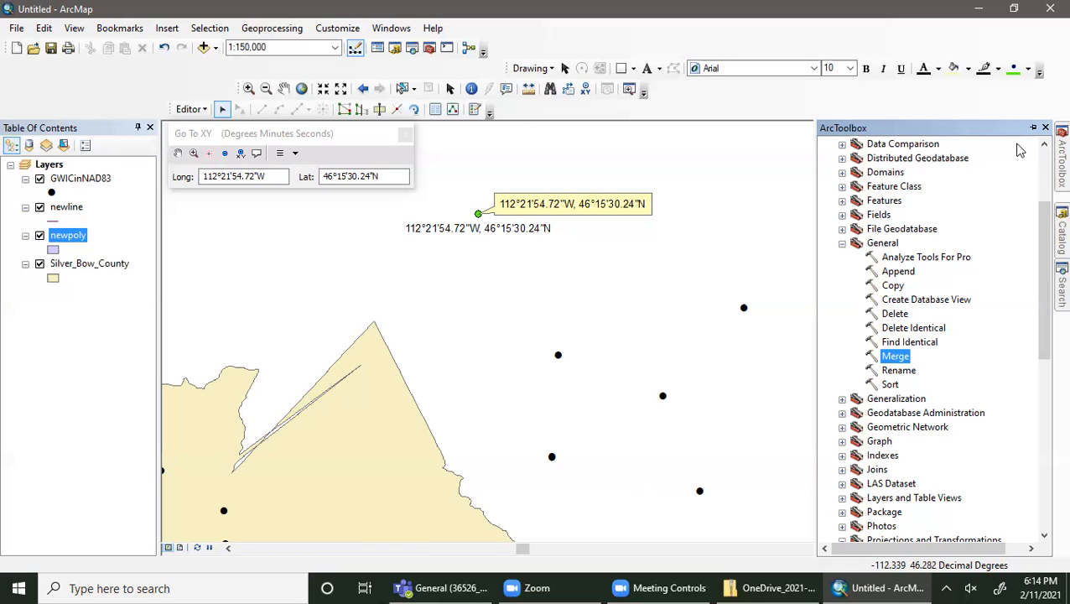
left_click(1044, 10)
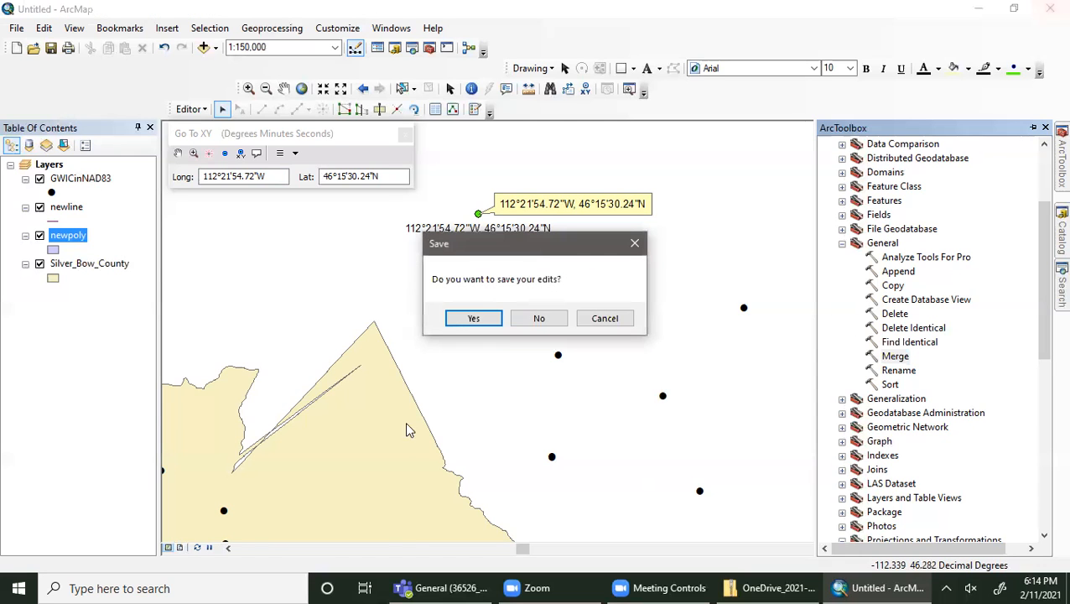
left_click(539, 323)
left_click(539, 326)
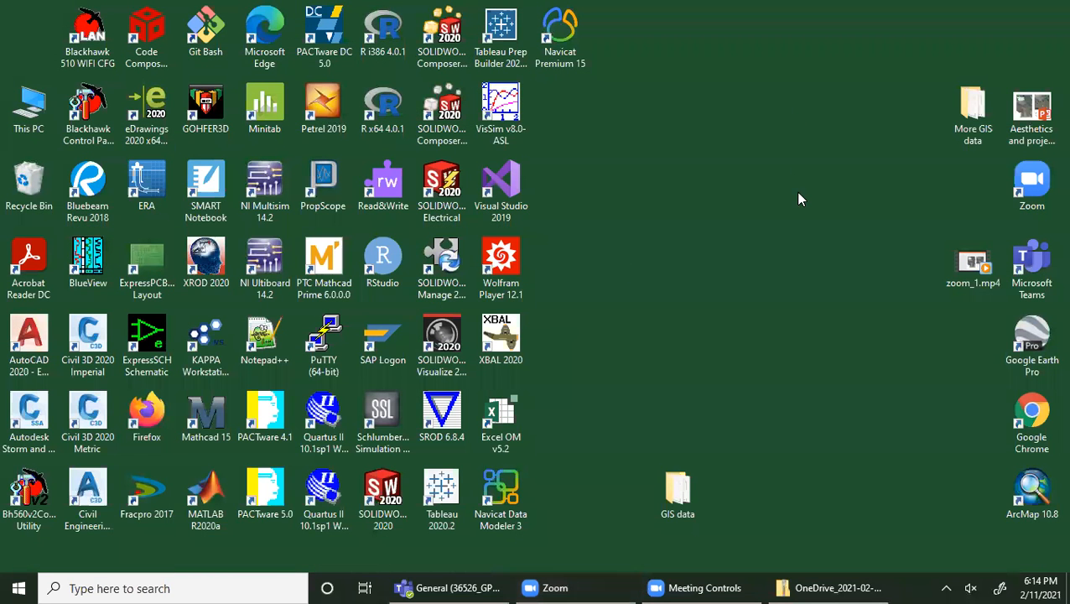